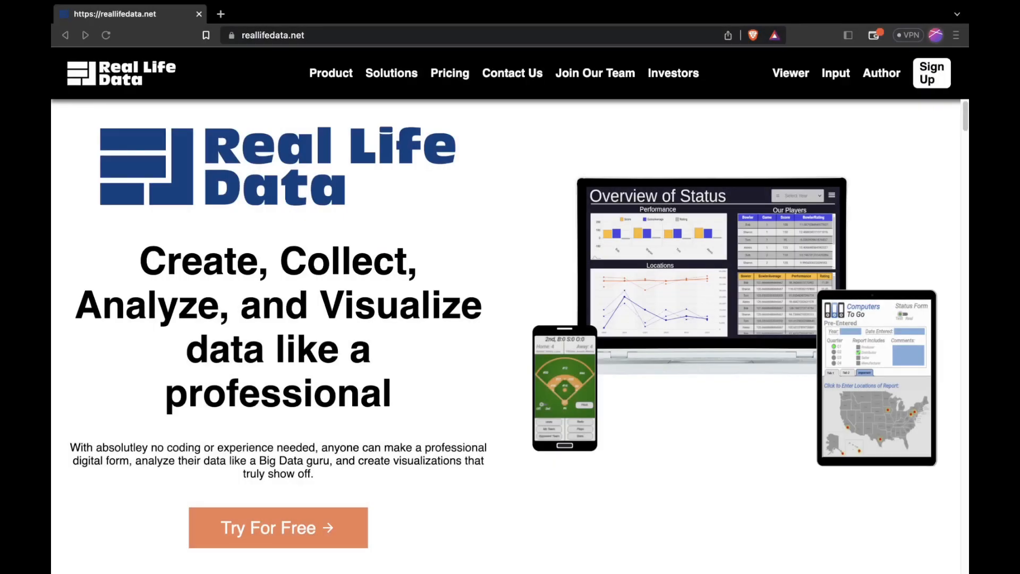
# Sign in to the Author editor with the Google account and open the project list.
pyautogui.click(881, 72)
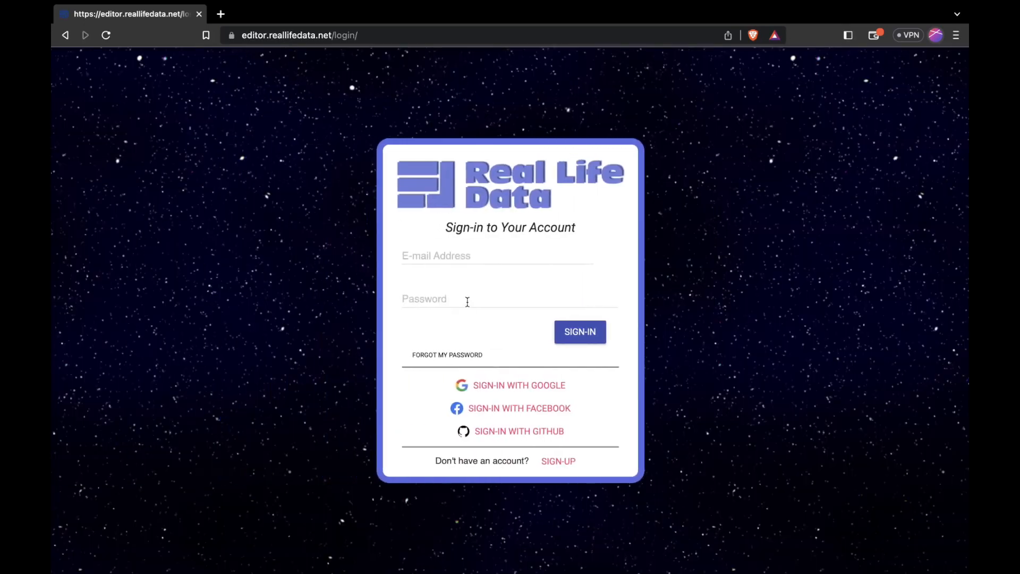
pyautogui.click(490, 387)
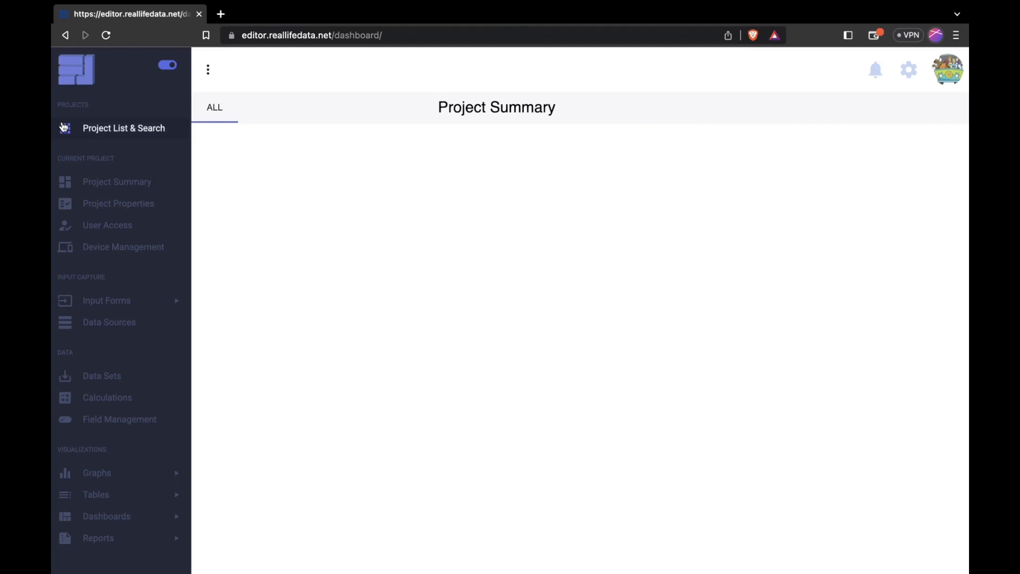
pyautogui.click(83, 128)
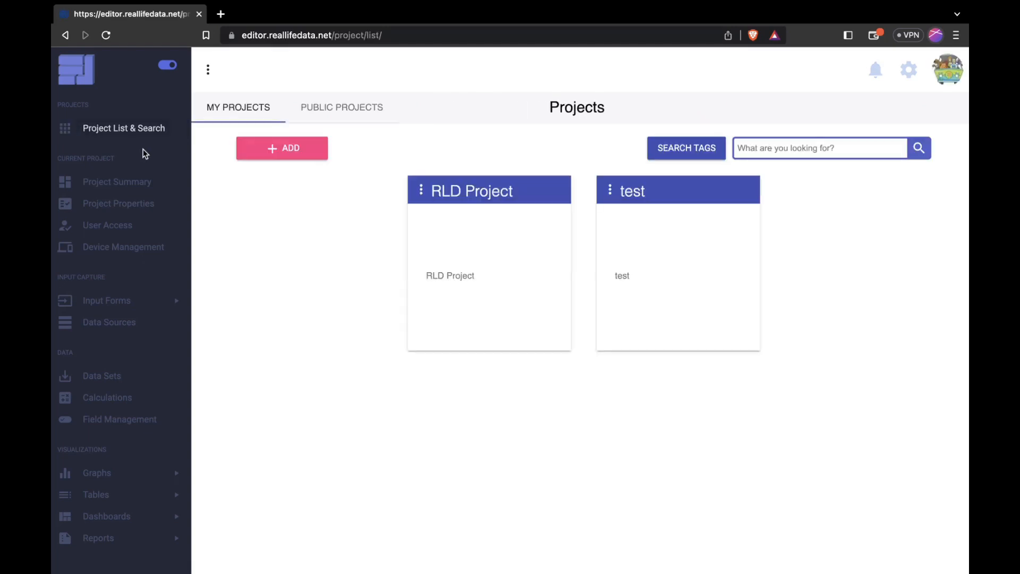
# Create a new project named Robotics.
pyautogui.click(269, 148)
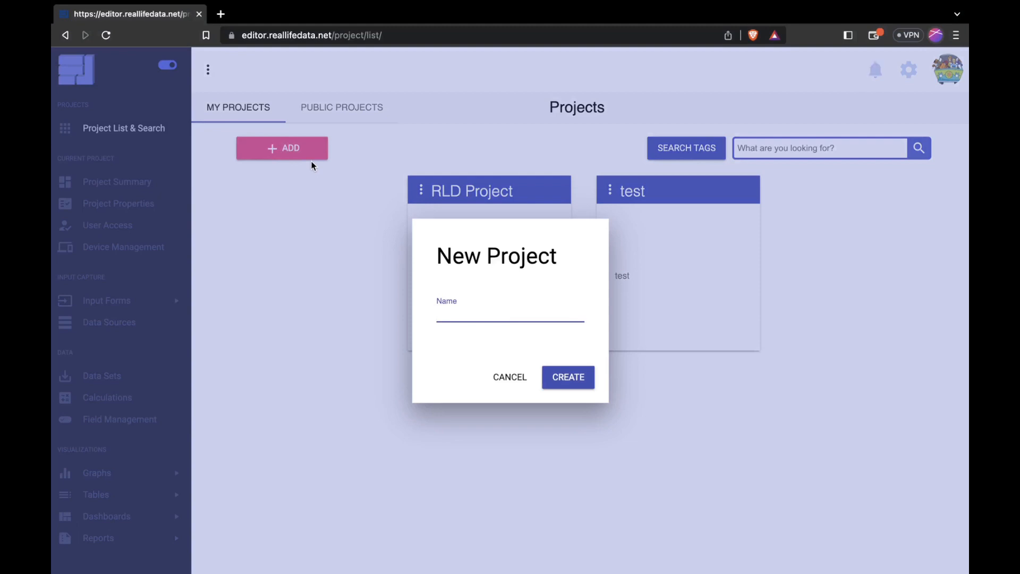
pyautogui.write('Robotics')
pyautogui.press('Return')
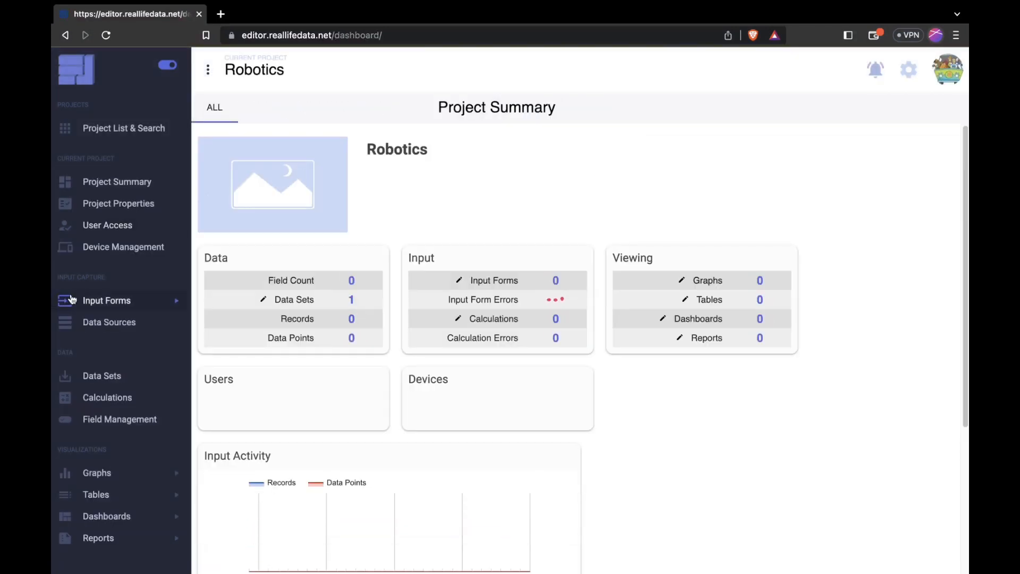
# View the Robotics project's general properties and its user access settings.
pyautogui.click(90, 206)
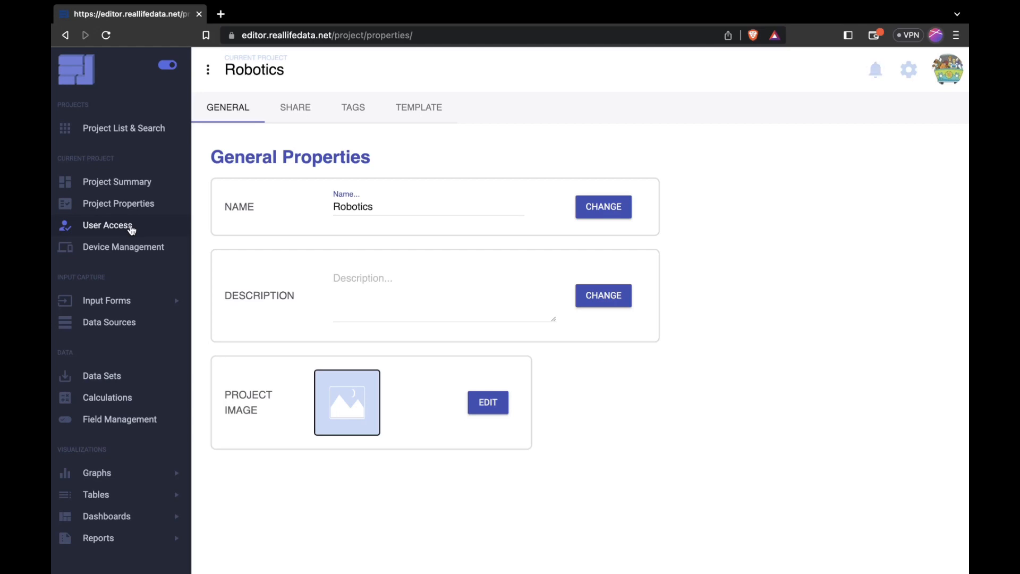
pyautogui.click(130, 227)
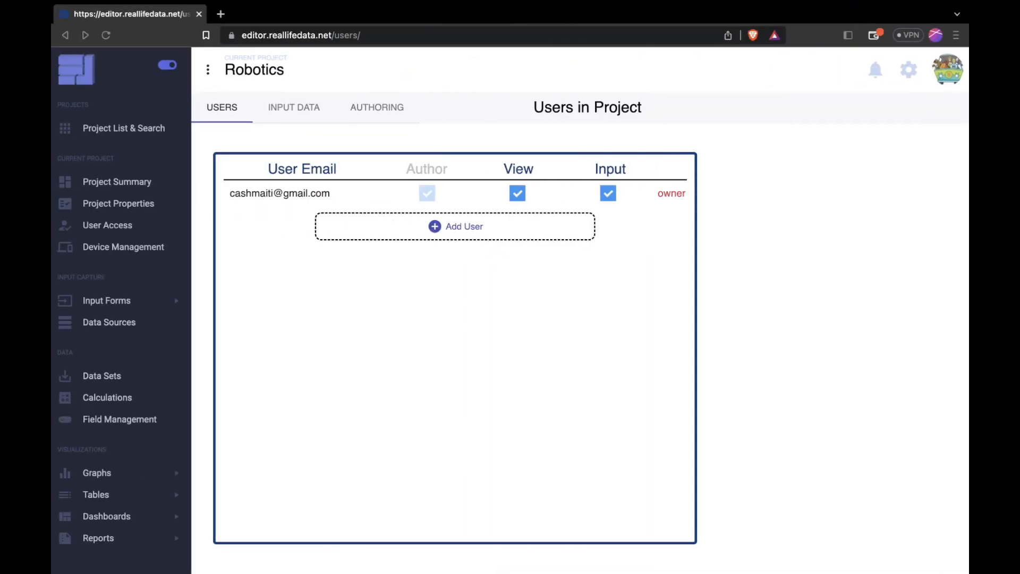
# Add a new input form named Robotics Form to the project.
pyautogui.click(142, 303)
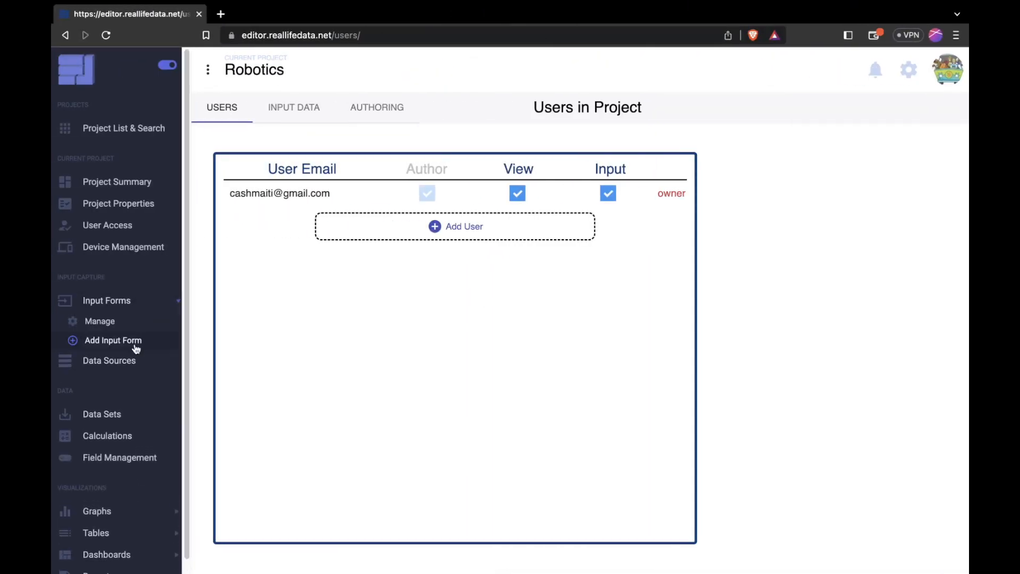
pyautogui.click(135, 341)
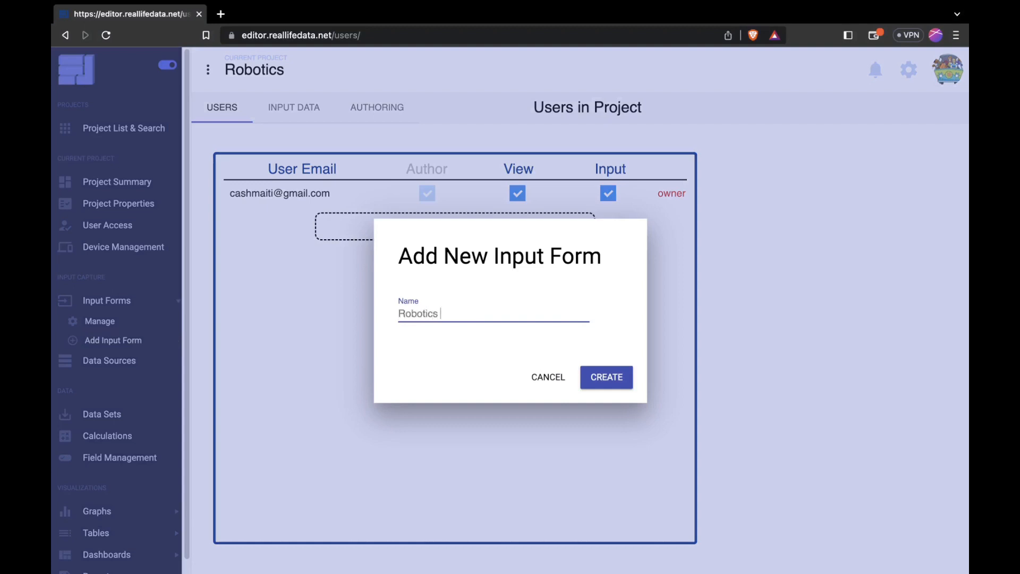
pyautogui.write('Robotics Form')
pyautogui.press('Return')
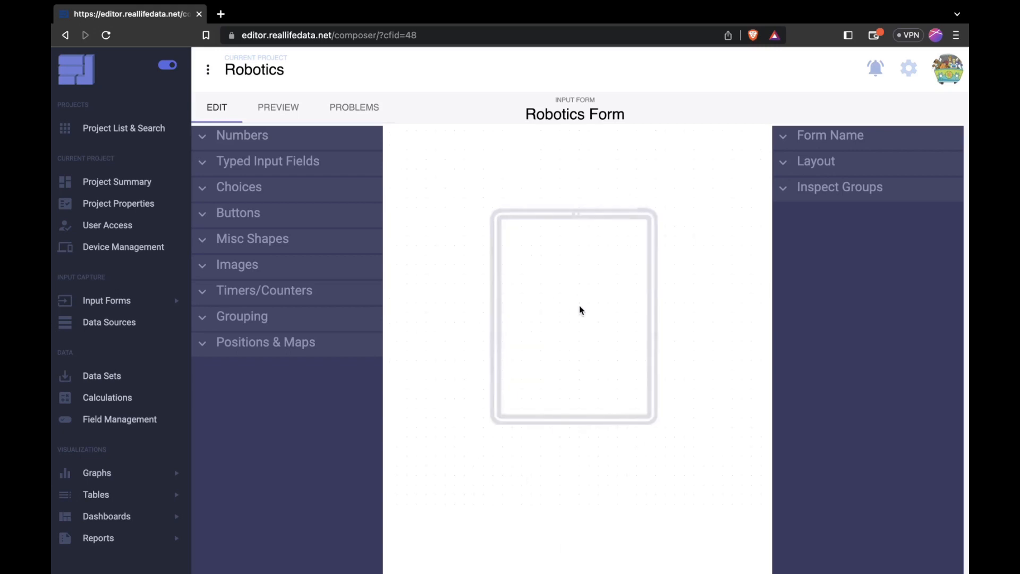
# Set the form's layout to the portrait phone format.
pyautogui.click(805, 165)
pyautogui.click(825, 215)
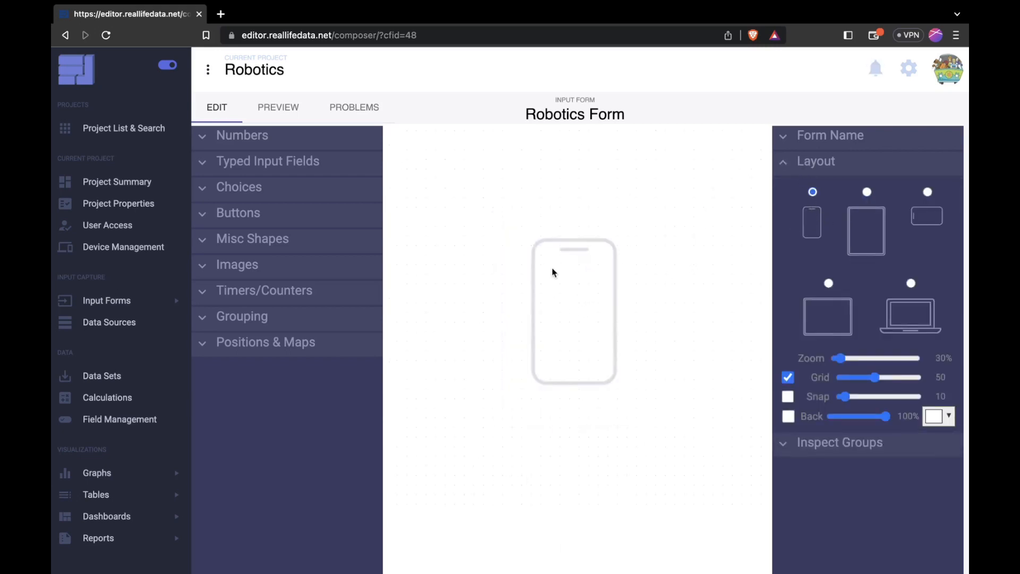
pyautogui.scroll(2, 552, 273)
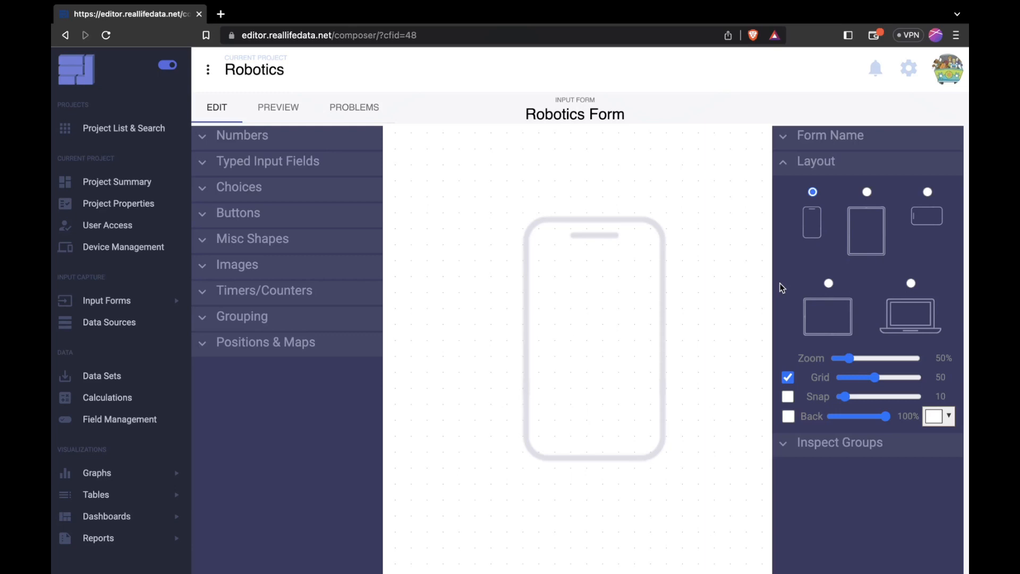
# Enable the form's background and set its colour to black (#000000).
pyautogui.click(789, 416)
pyautogui.click(939, 416)
pyautogui.moveTo(882, 497); pyautogui.dragTo(829, 548)
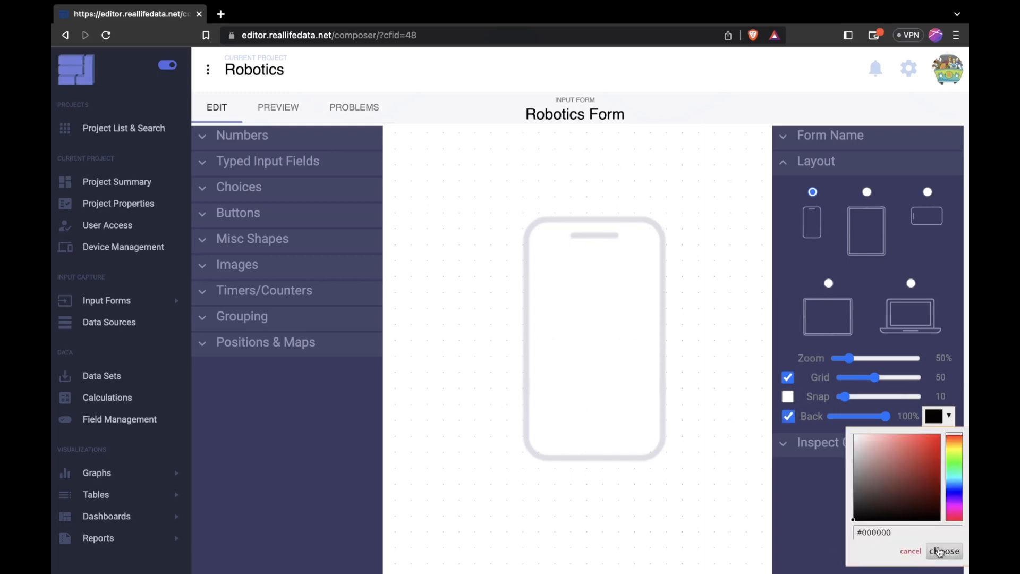
pyautogui.click(939, 551)
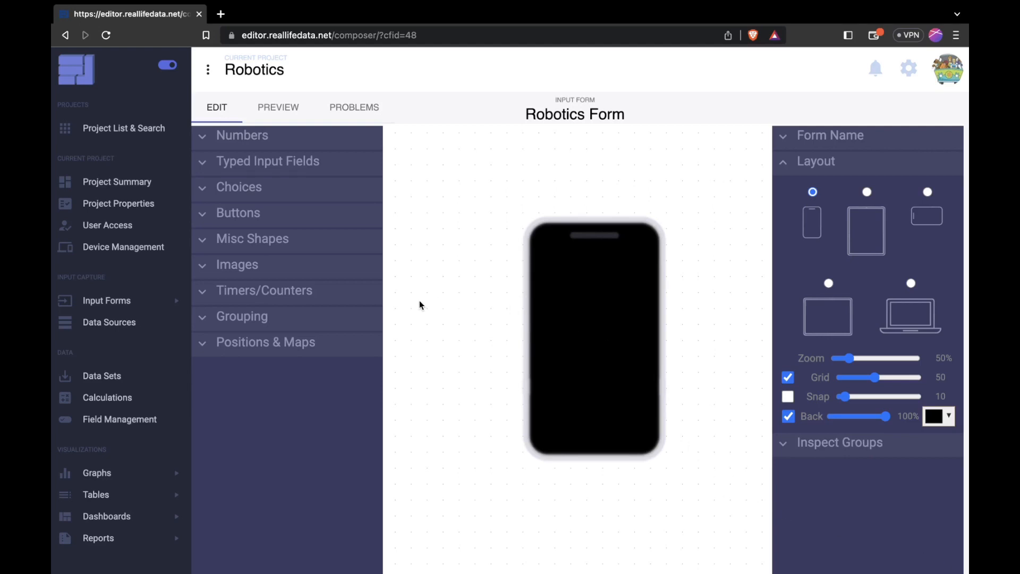
# Place a group across the middle of the phone layout and name it Setup Group.
pyautogui.click(321, 319)
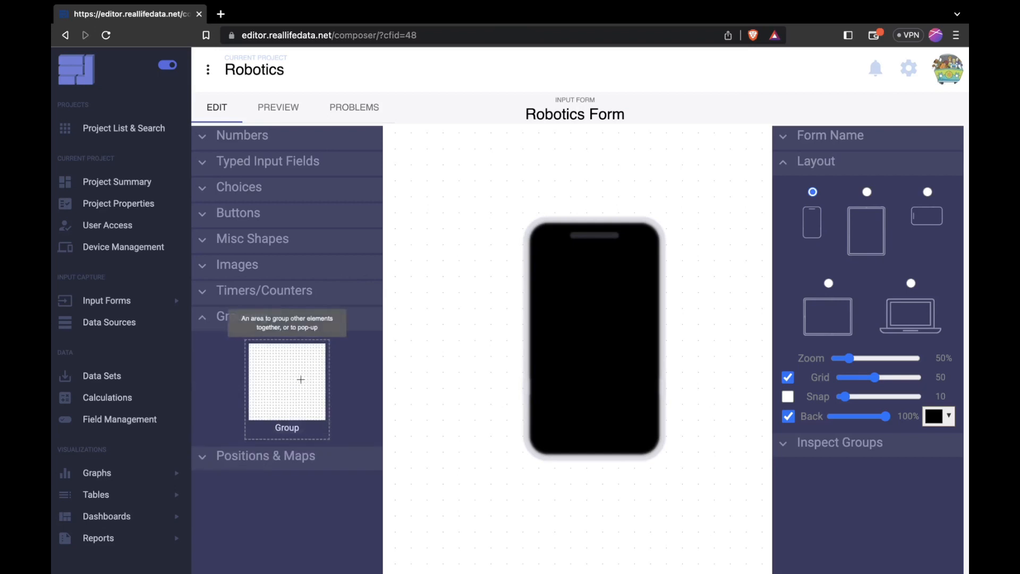
pyautogui.moveTo(287, 367); pyautogui.dragTo(614, 342)
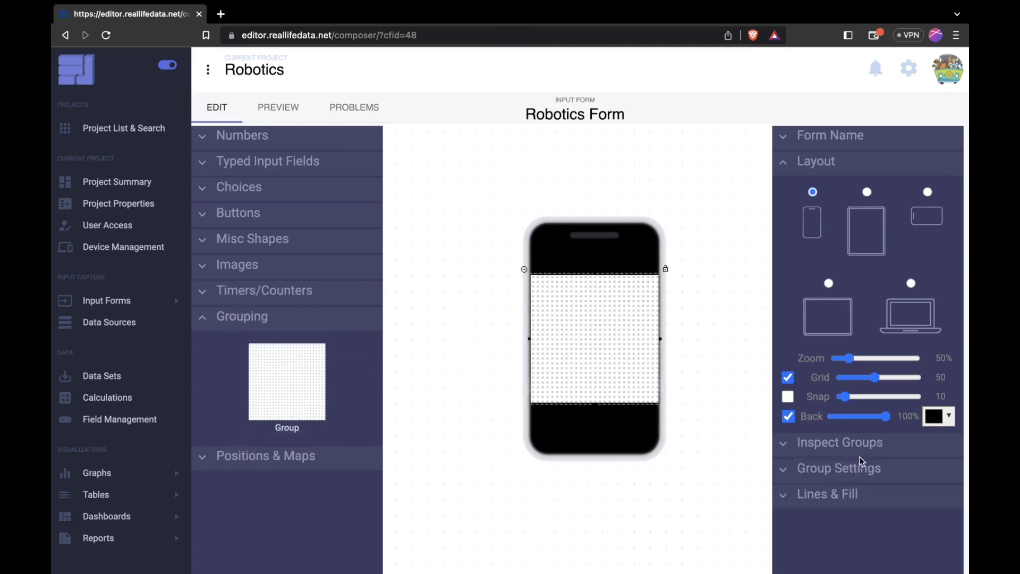
pyautogui.click(861, 470)
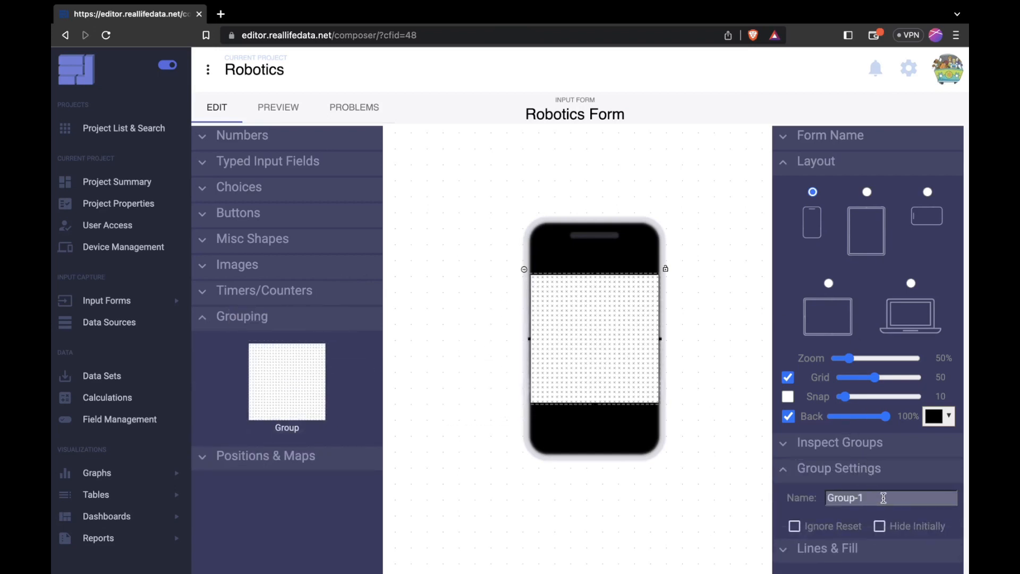
pyautogui.moveTo(883, 497); pyautogui.dragTo(768, 498)
pyautogui.write('Setup')
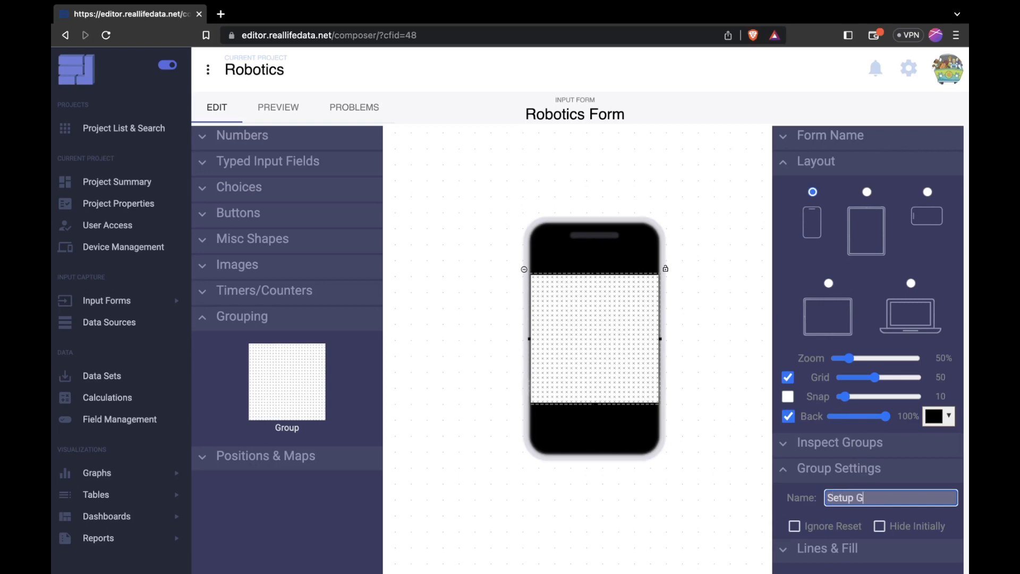
pyautogui.click(836, 484)
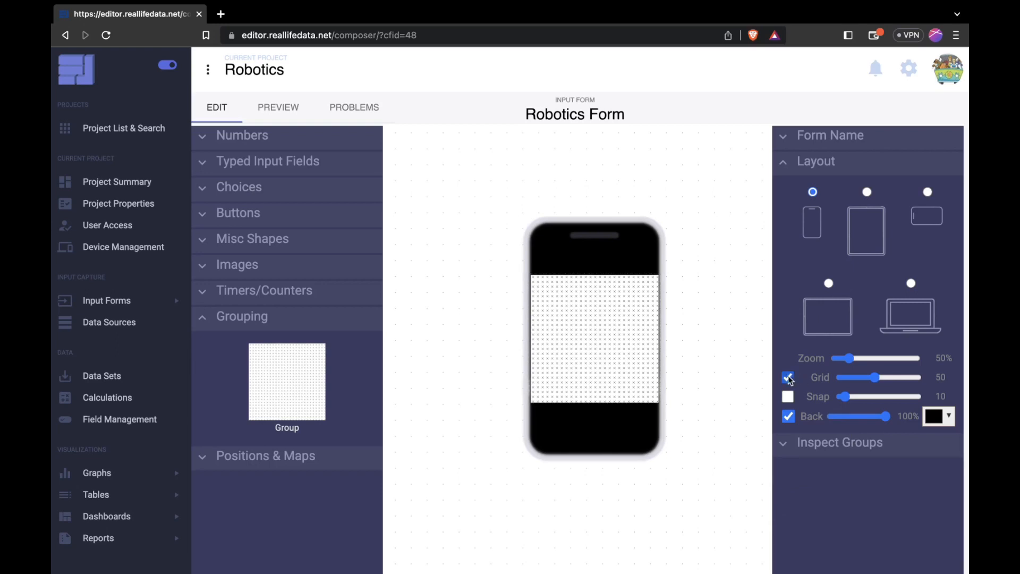
# Set the fill colour of Setup Group to #3d5a80.
pyautogui.click(628, 309)
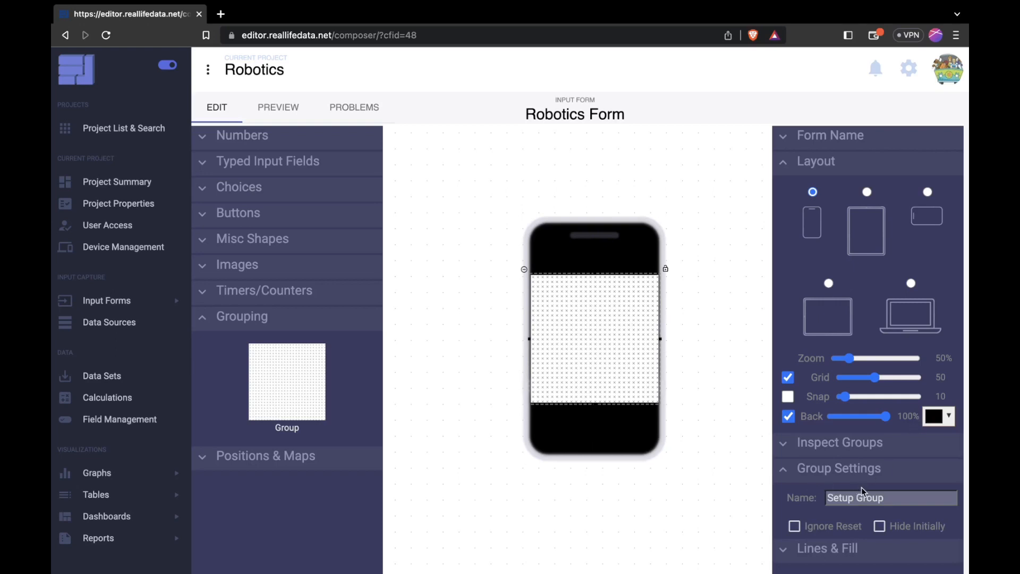
pyautogui.click(881, 552)
pyautogui.scroll(-2, 882, 552)
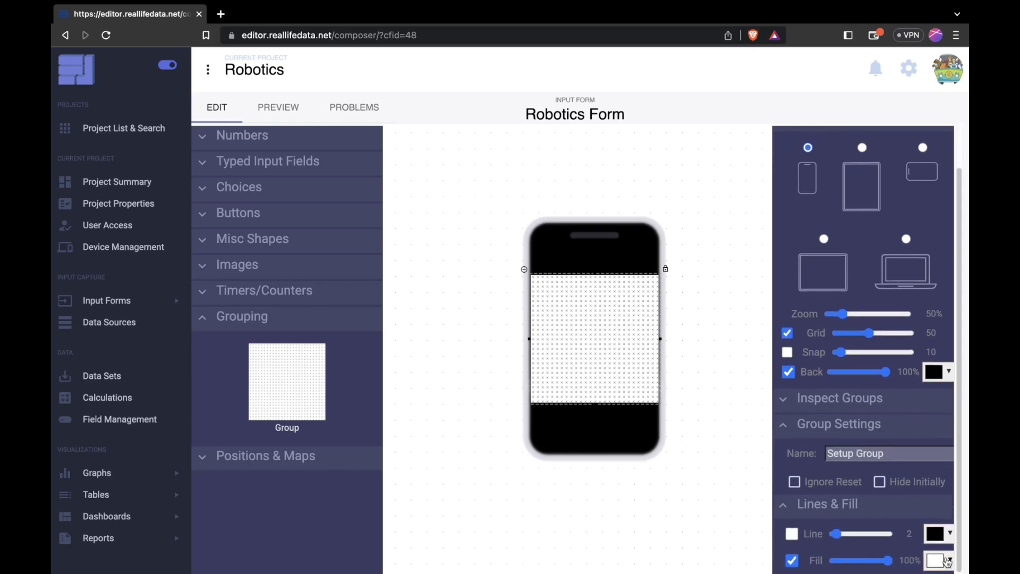
pyautogui.click(938, 561)
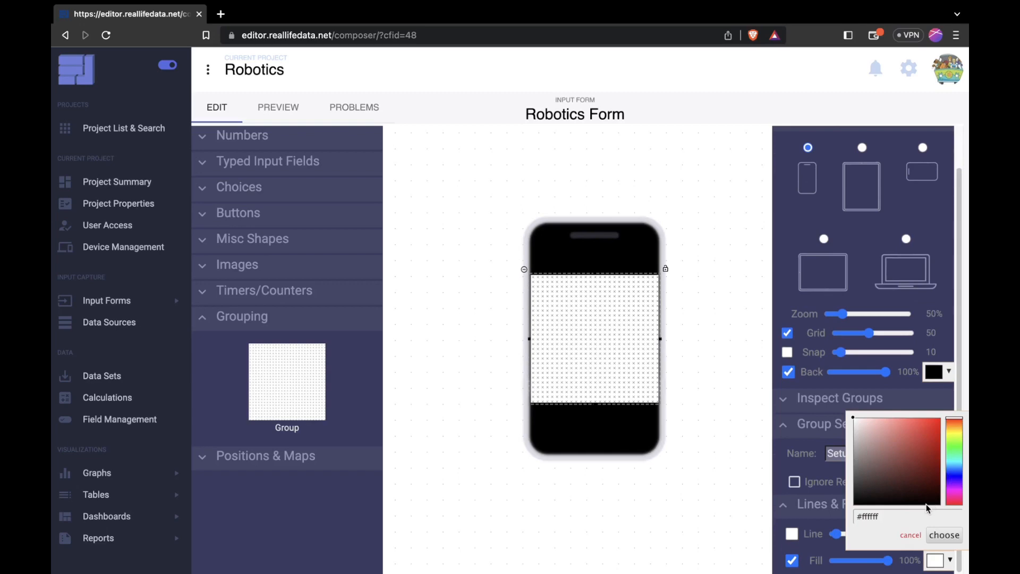
pyautogui.click(864, 517)
pyautogui.doubleClick(861, 518)
pyautogui.write('3')
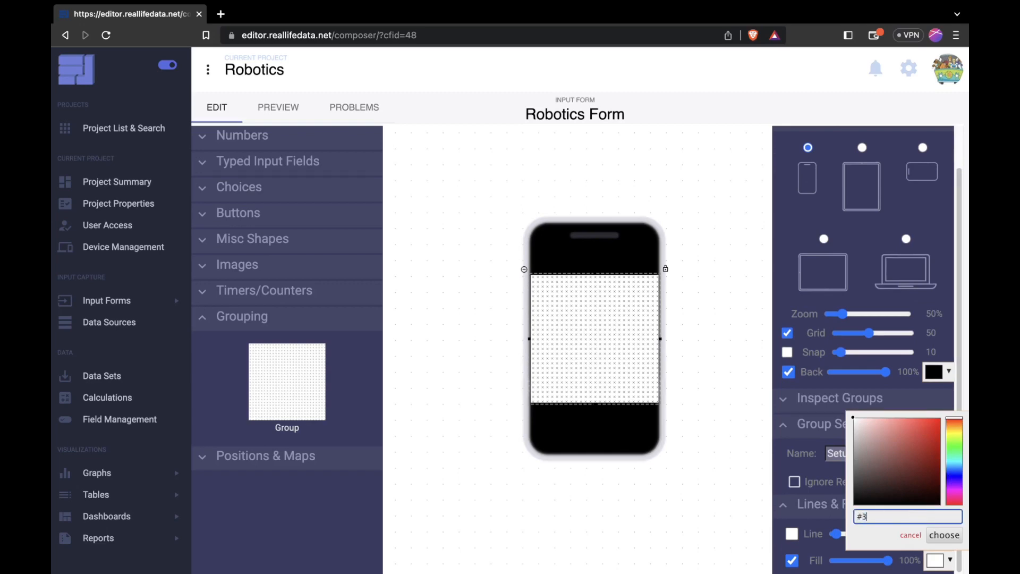
pyautogui.write('d5a80')
pyautogui.click(957, 536)
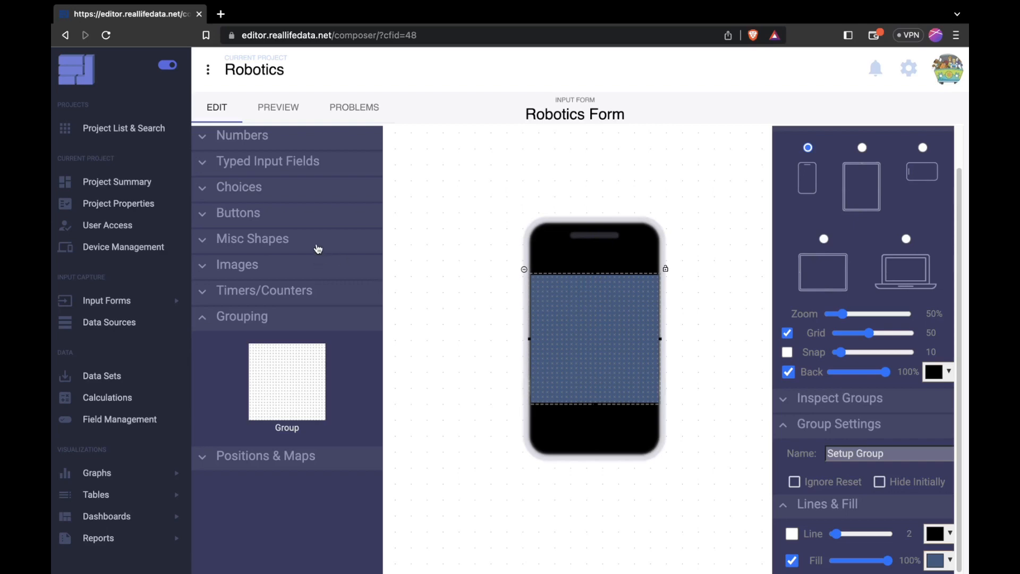
# Place two text labels inside Setup Group, one in its upper-left corner and one in its upper-right corner.
pyautogui.click(318, 249)
pyautogui.moveTo(350, 282); pyautogui.dragTo(559, 292)
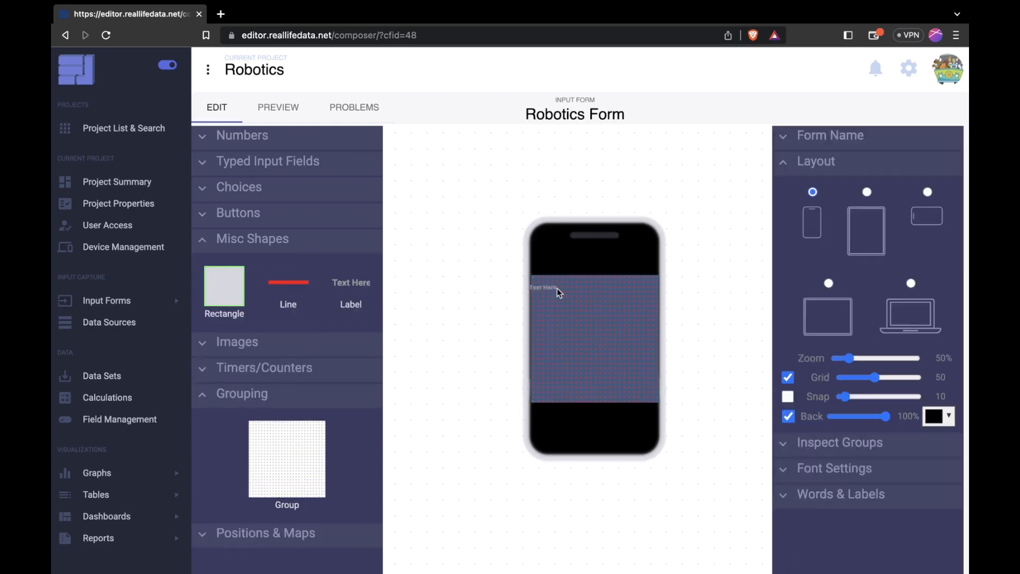
pyautogui.moveTo(353, 290); pyautogui.dragTo(640, 284)
# Place a number input field directly below each of the two labels in Setup Group.
pyautogui.click(326, 169)
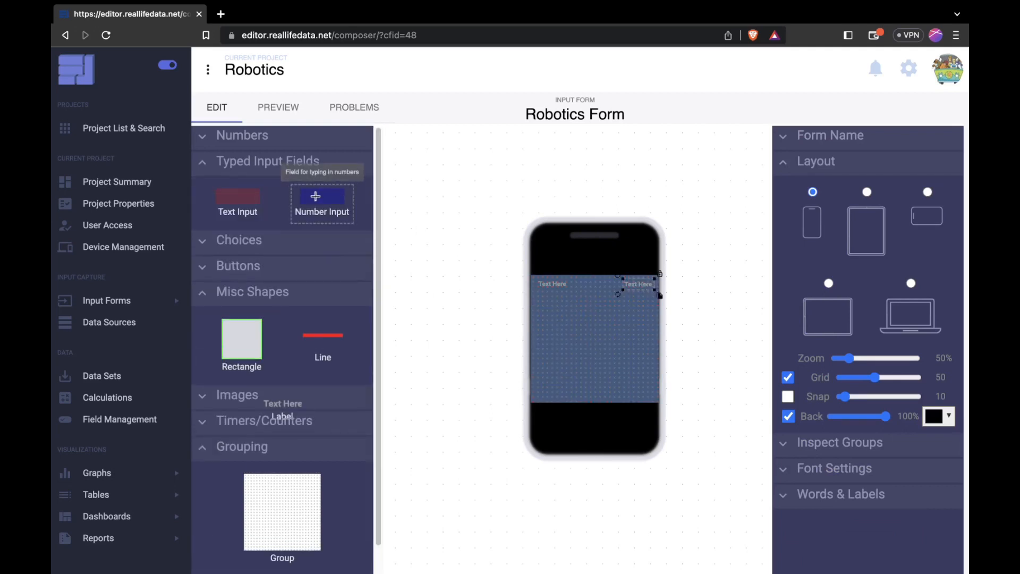
pyautogui.moveTo(322, 196); pyautogui.dragTo(550, 295)
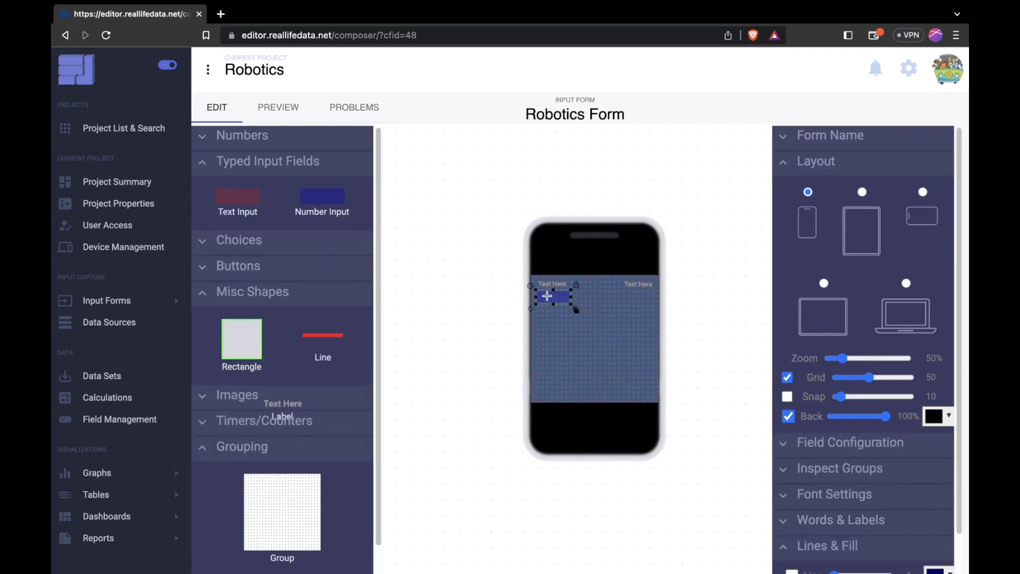
pyautogui.moveTo(333, 200); pyautogui.dragTo(645, 297)
# Name the number input field under the left label team-number.
pyautogui.scroll(10, 583, 292)
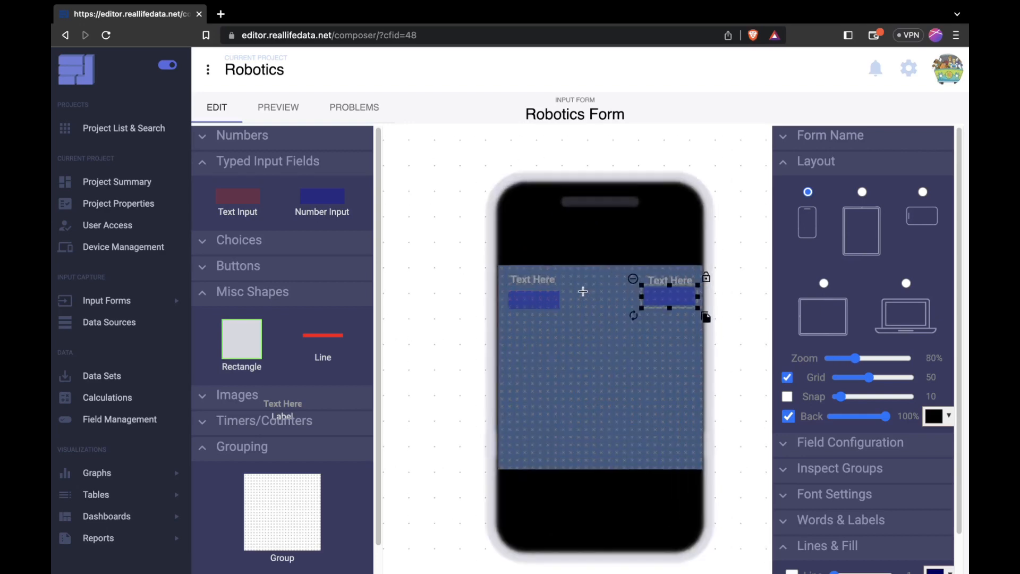
pyautogui.click(526, 307)
pyautogui.scroll(-2, 881, 361)
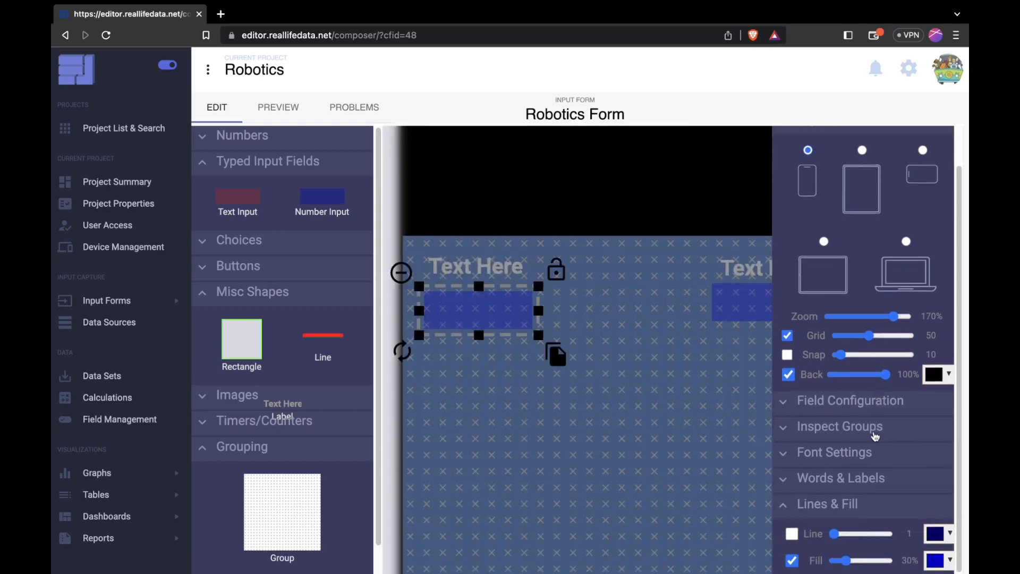
pyautogui.click(850, 426)
pyautogui.scroll(-1, 872, 452)
pyautogui.click(843, 450)
pyautogui.scroll(-3, 843, 447)
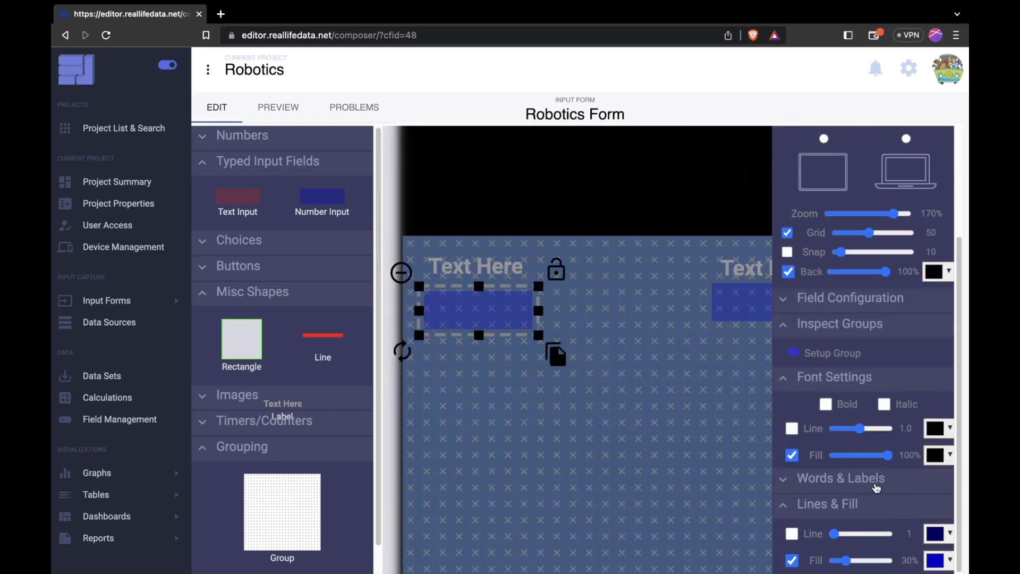
pyautogui.click(875, 484)
pyautogui.click(869, 299)
pyautogui.moveTo(870, 326); pyautogui.dragTo(787, 327)
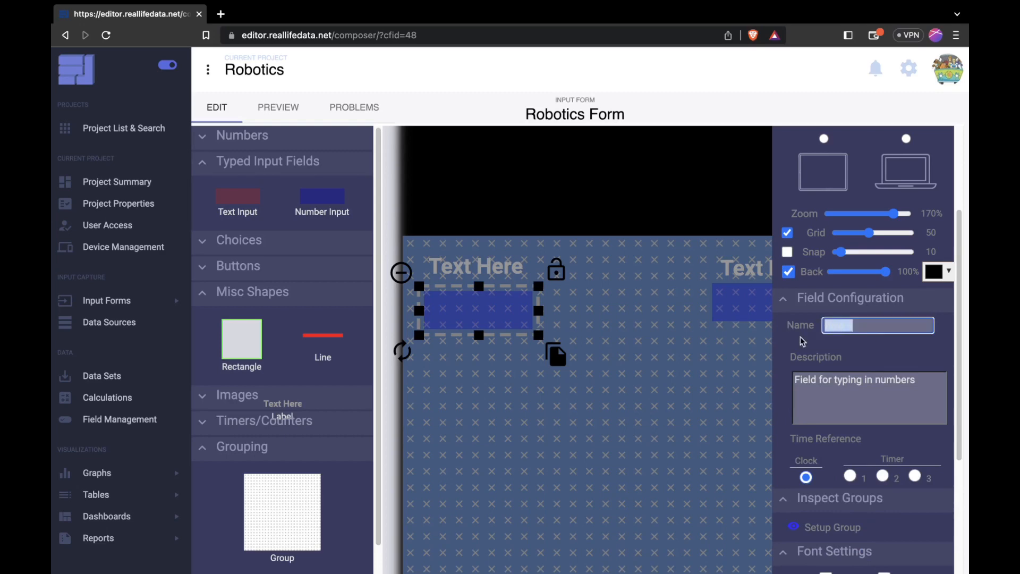
pyautogui.write('team-number')
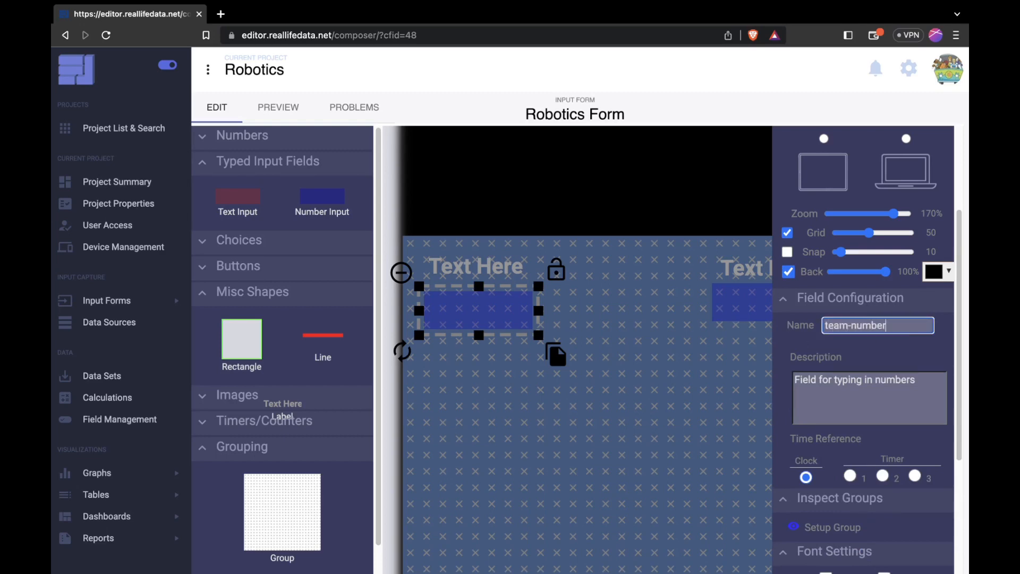
# Name the number input field under the right label match-number.
pyautogui.click(731, 303)
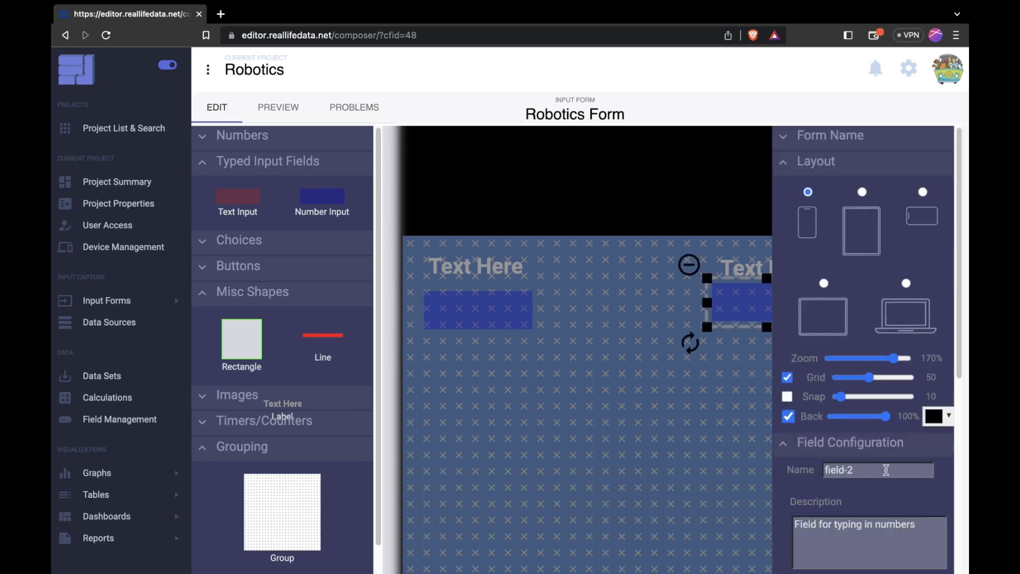
pyautogui.moveTo(886, 470); pyautogui.dragTo(718, 457)
pyautogui.write('match-')
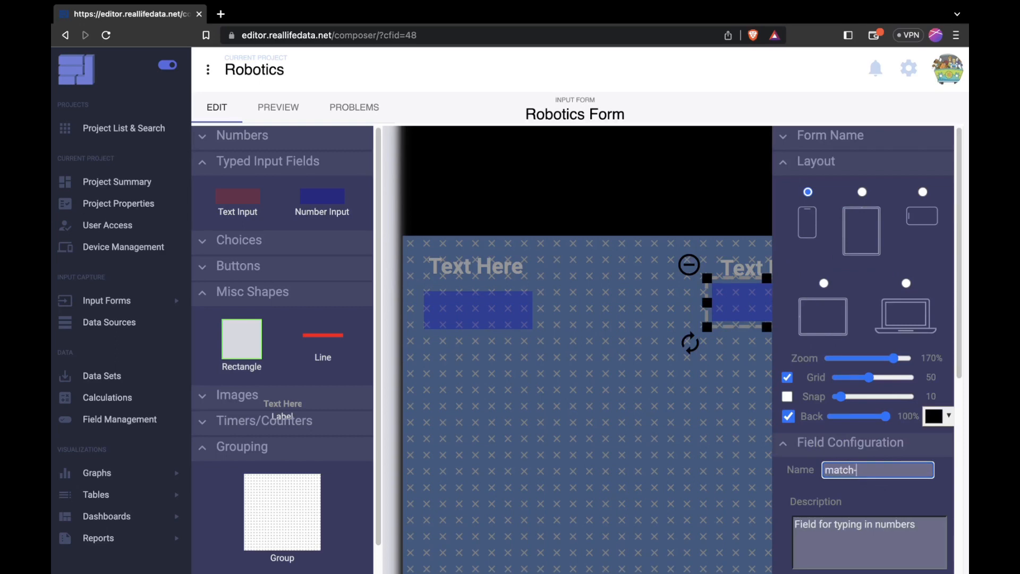
pyautogui.write('number')
# Change the text of the label above the team-number field to "Team #".
pyautogui.click(497, 256)
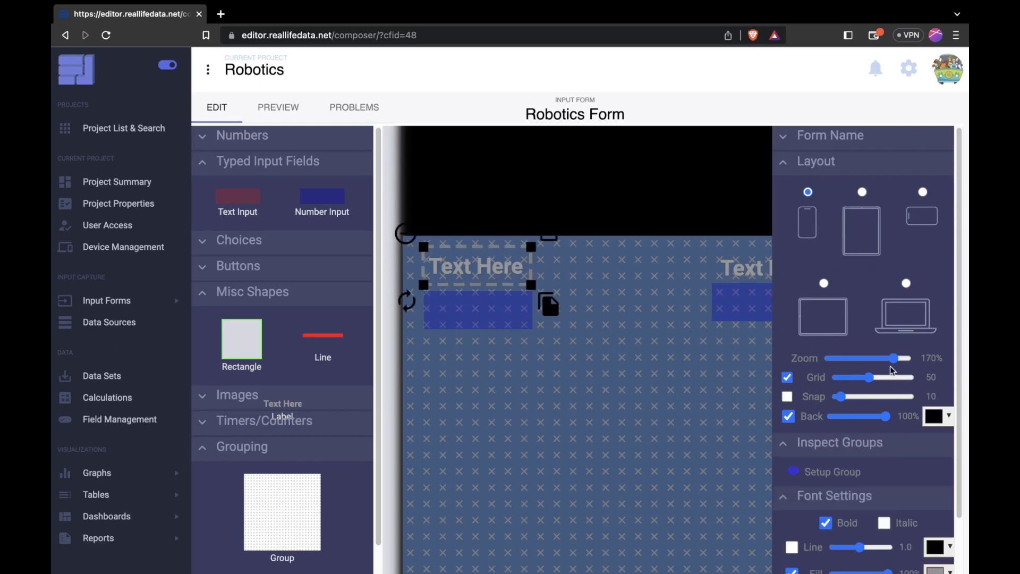
pyautogui.scroll(-1, 892, 370)
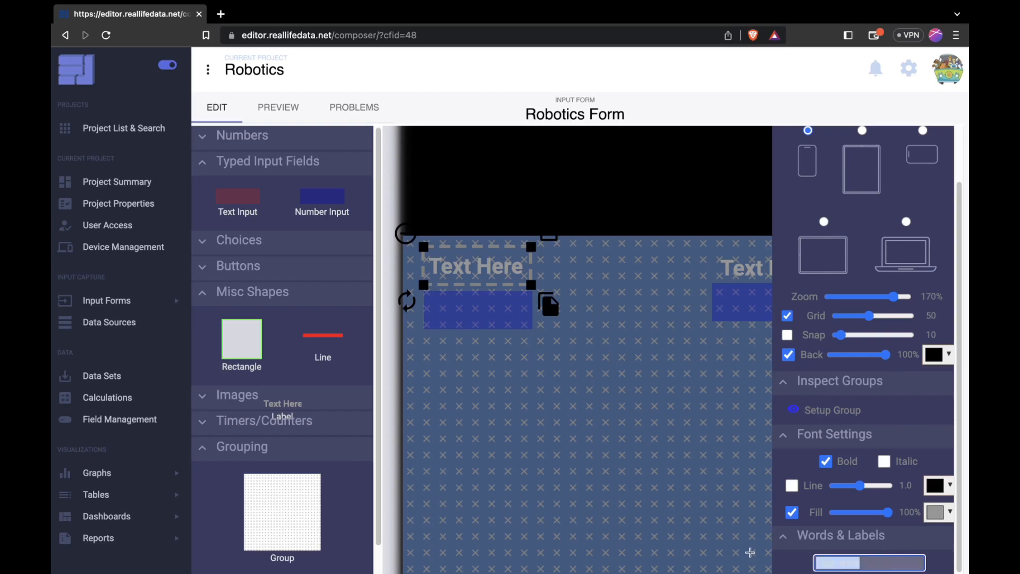
pyautogui.write('Team #')
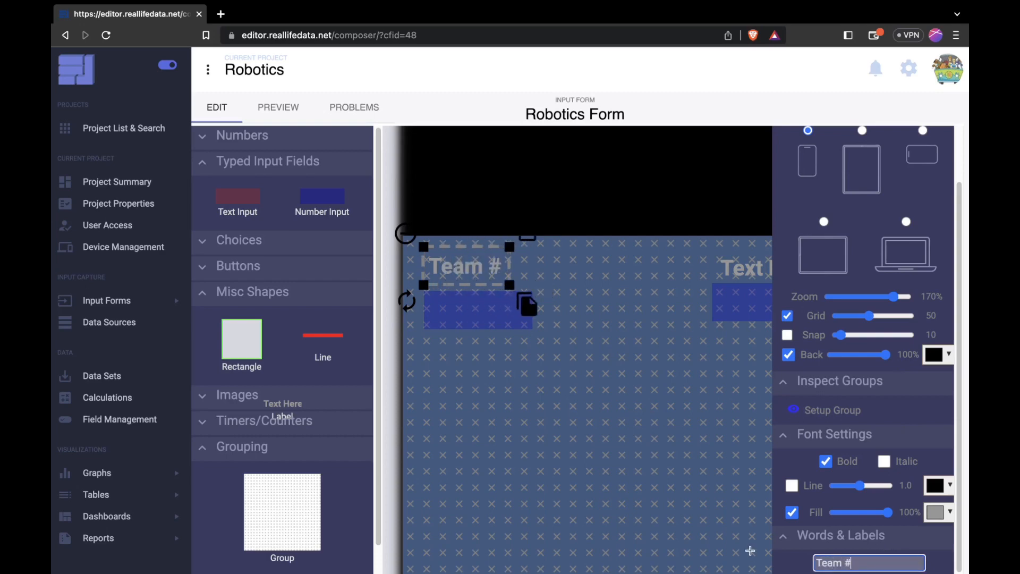
# Change the text of the label above the match-number field to "Match #".
pyautogui.click(750, 260)
pyautogui.scroll(-1, 846, 531)
pyautogui.click(846, 556)
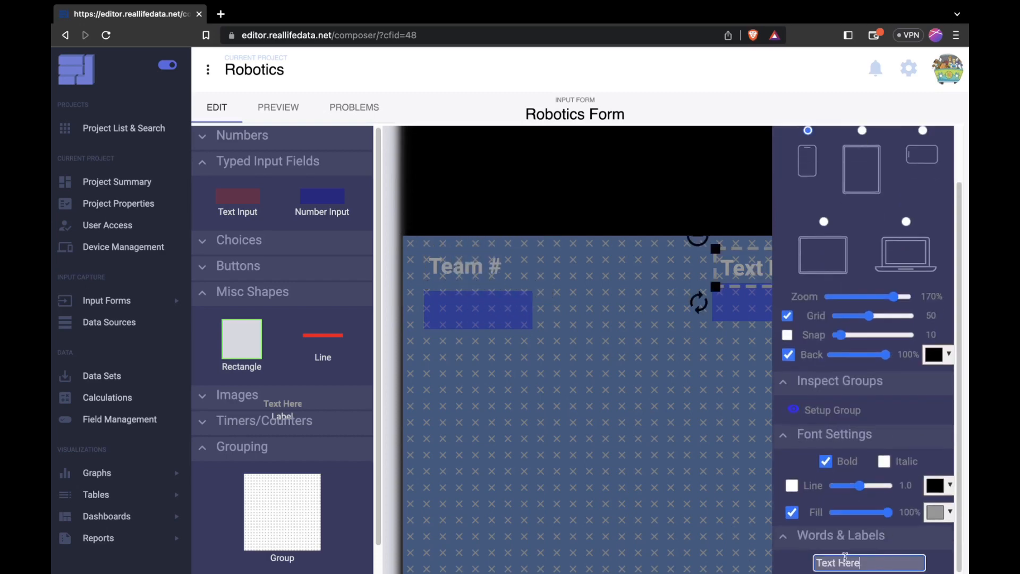
pyautogui.hotkey('ctrl', 'a')
pyautogui.write('Match #')
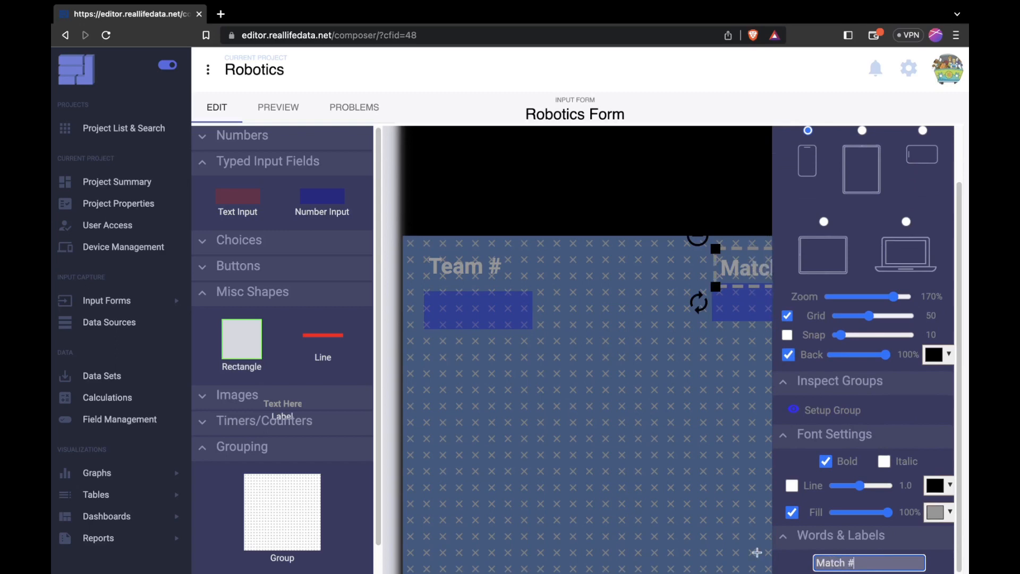
# Set the font fill colour of the Match # and Team # labels to white.
pyautogui.click(937, 512)
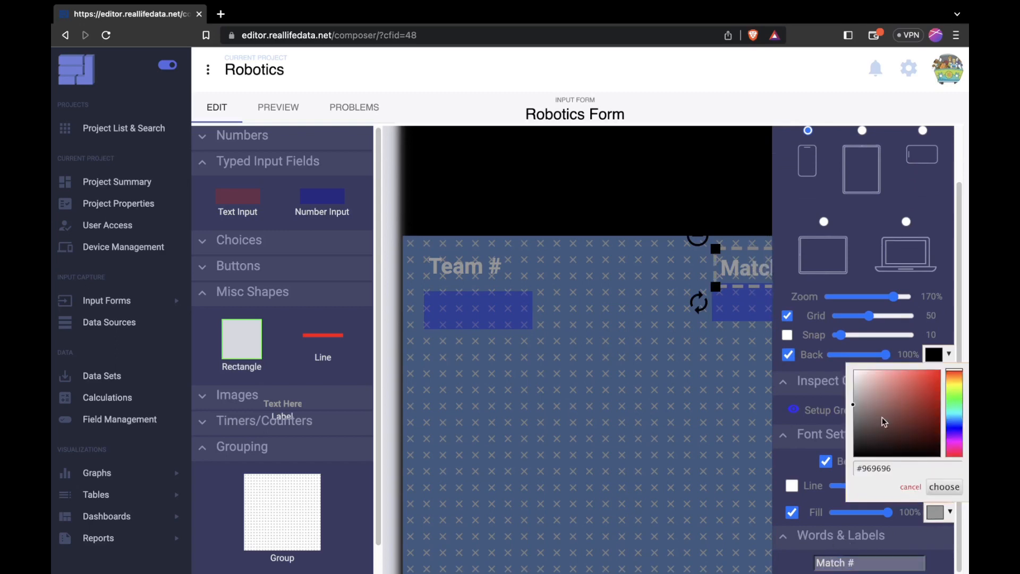
pyautogui.click(945, 487)
pyautogui.click(453, 266)
# Move the Team # label with its number field inward, and align the Match # label and its field on the opposite side.
pyautogui.moveTo(465, 266); pyautogui.dragTo(515, 263)
pyautogui.moveTo(506, 303); pyautogui.dragTo(535, 299)
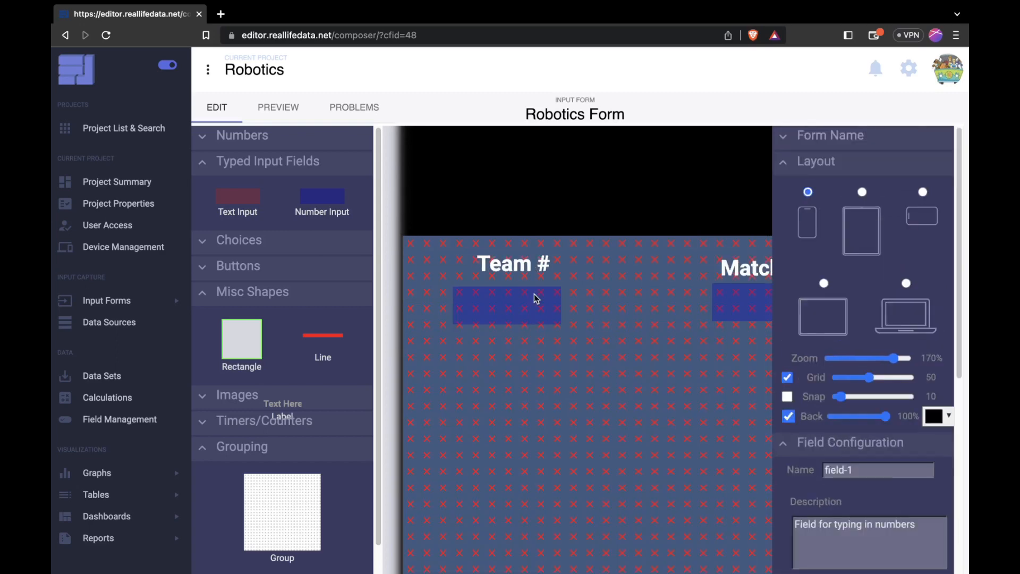
pyautogui.moveTo(894, 358); pyautogui.dragTo(869, 357)
pyautogui.moveTo(405, 289); pyautogui.dragTo(378, 274)
pyautogui.moveTo(707, 262); pyautogui.dragTo(693, 262)
pyautogui.moveTo(698, 287); pyautogui.dragTo(680, 287)
# Change the fill colour of the number field under Match # to white.
pyautogui.scroll(-6, 893, 352)
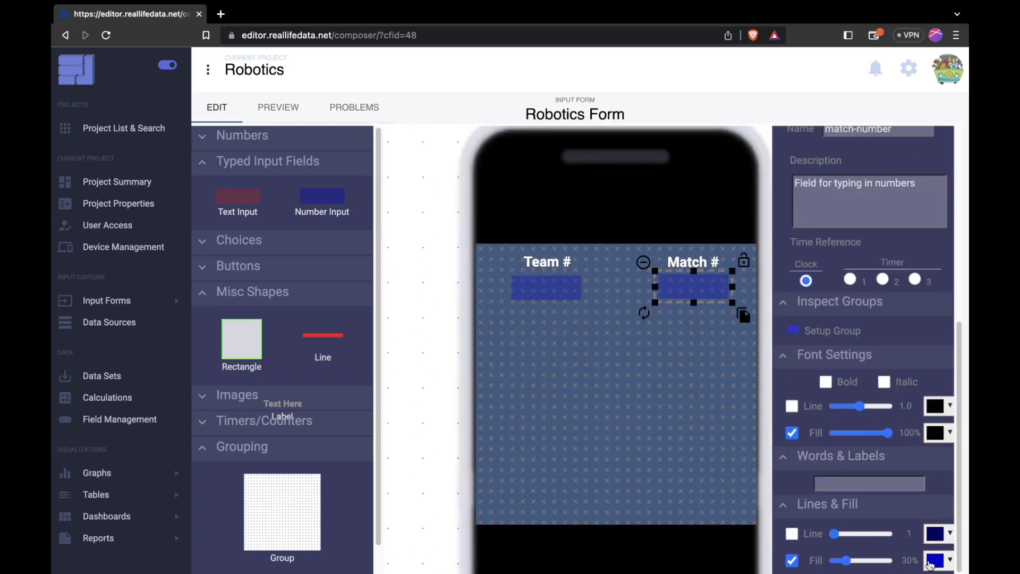
pyautogui.click(936, 560)
pyautogui.click(733, 387)
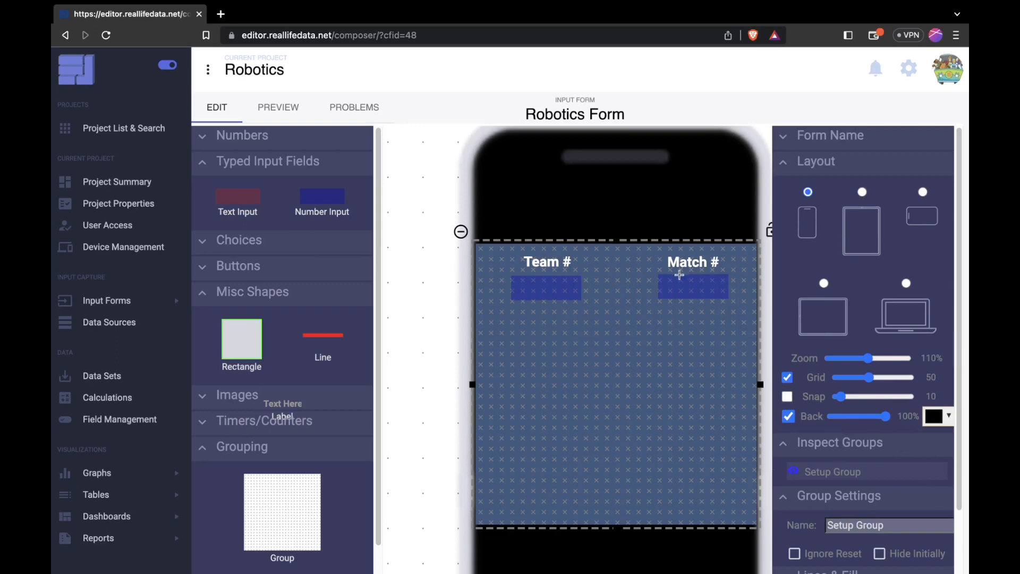
pyautogui.click(697, 285)
pyautogui.scroll(-6, 893, 352)
pyautogui.click(937, 560)
pyautogui.click(951, 534)
# Change the fill colour of the number field under Team # to white and nudge the field slightly to the right.
pyautogui.click(553, 287)
pyautogui.click(936, 560)
pyautogui.click(959, 534)
pyautogui.moveTo(568, 284); pyautogui.dragTo(572, 283)
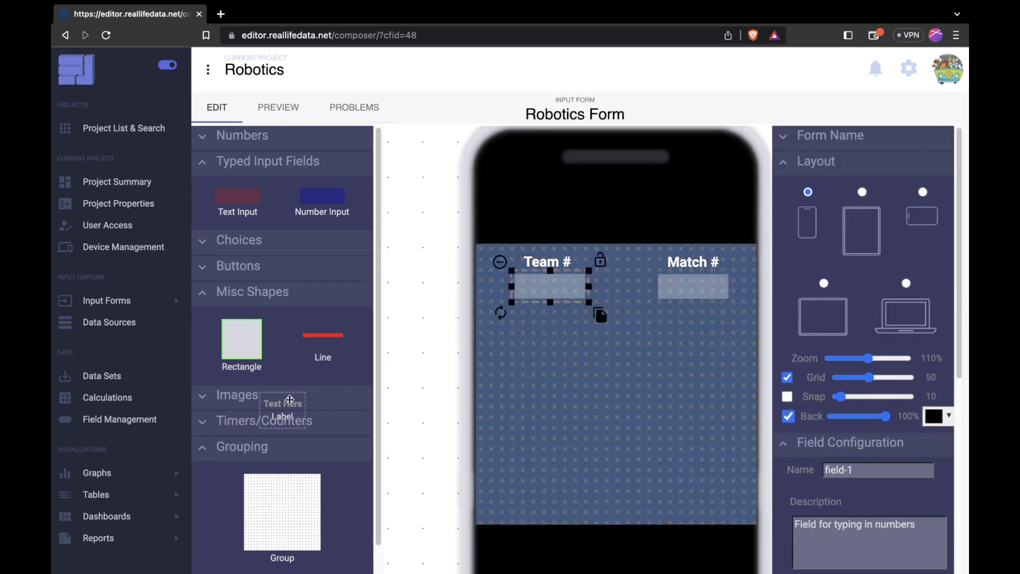
# Place a new label centred just below the two number fields and set its text to "Preload".
pyautogui.moveTo(289, 402); pyautogui.dragTo(627, 316)
pyautogui.scroll(-1, 836, 379)
pyautogui.click(871, 563)
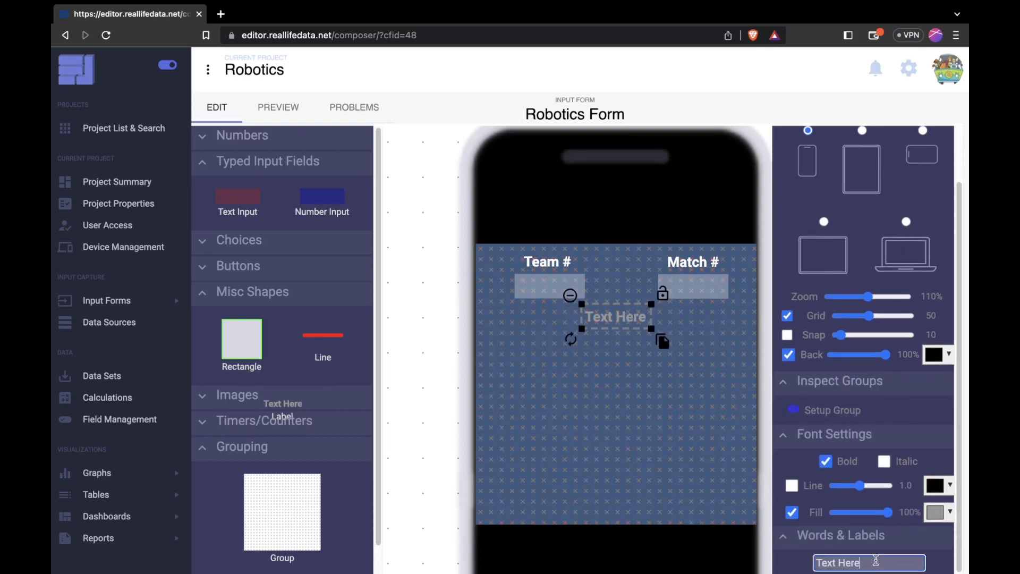
pyautogui.write('Preload')
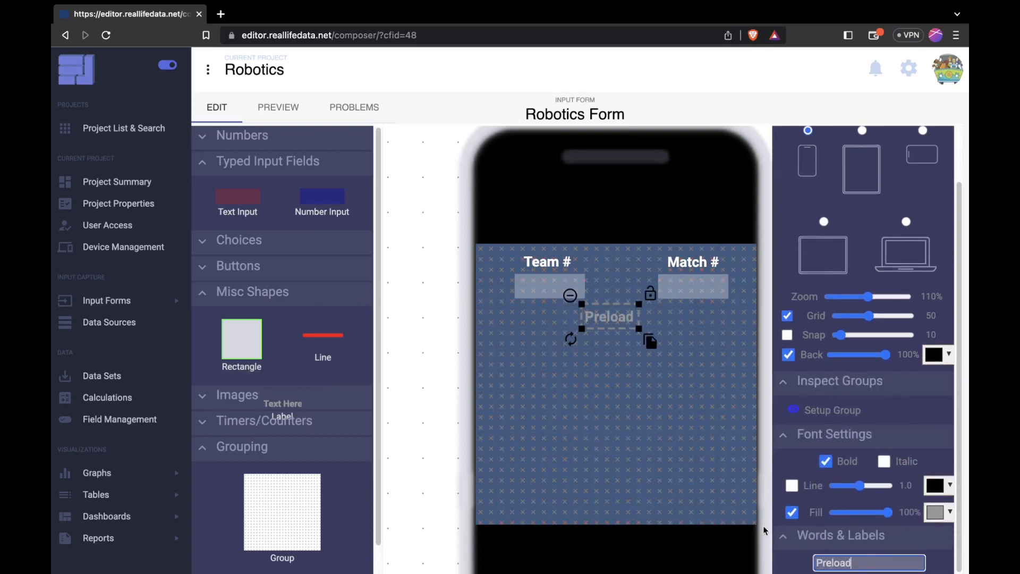
# Set the Preload label's font fill to #ffffff and centre the label between the two number fields.
pyautogui.click(938, 512)
pyautogui.moveTo(875, 397); pyautogui.dragTo(855, 371)
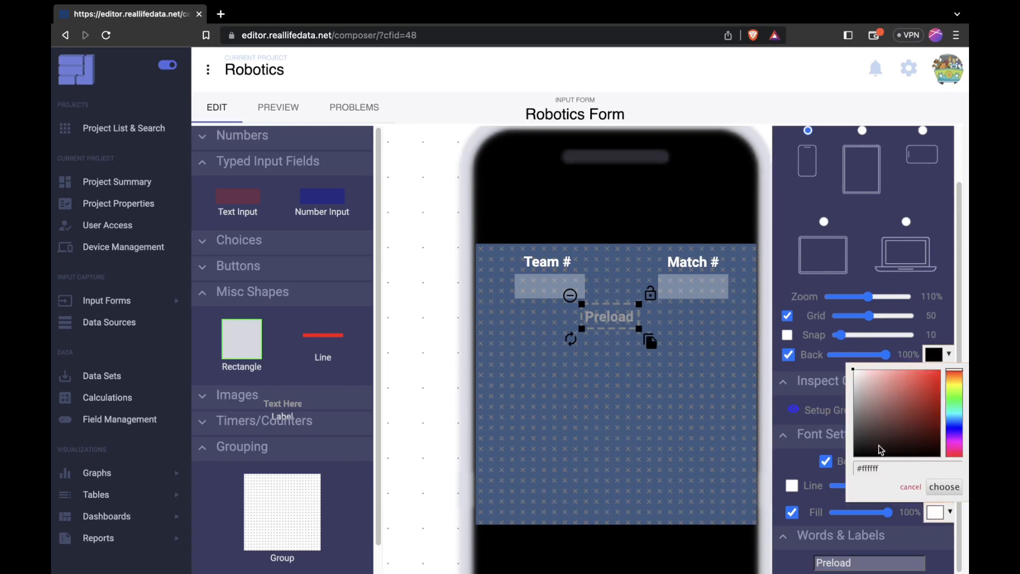
pyautogui.click(944, 486)
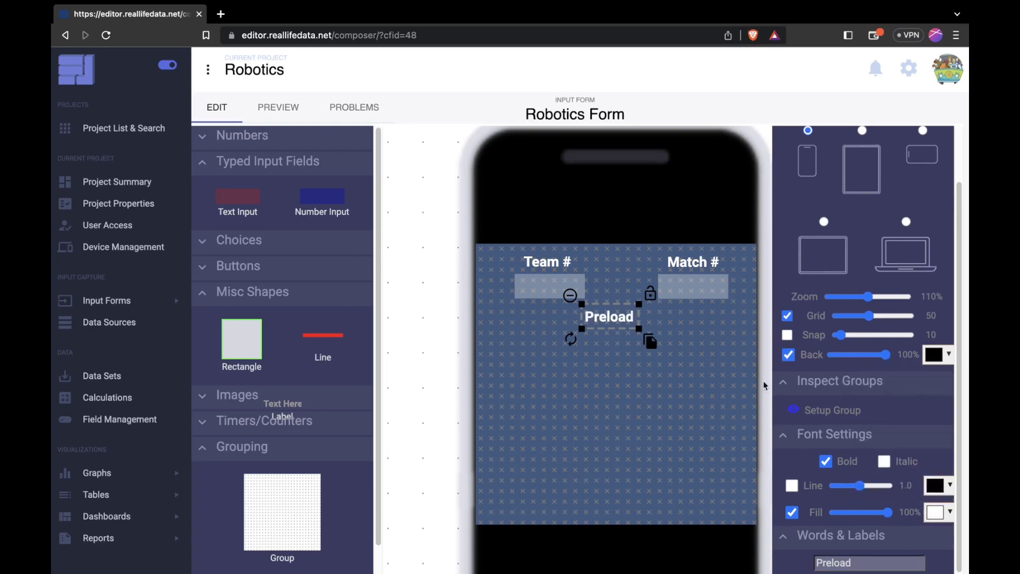
pyautogui.moveTo(613, 318); pyautogui.dragTo(627, 314)
pyautogui.click(627, 311)
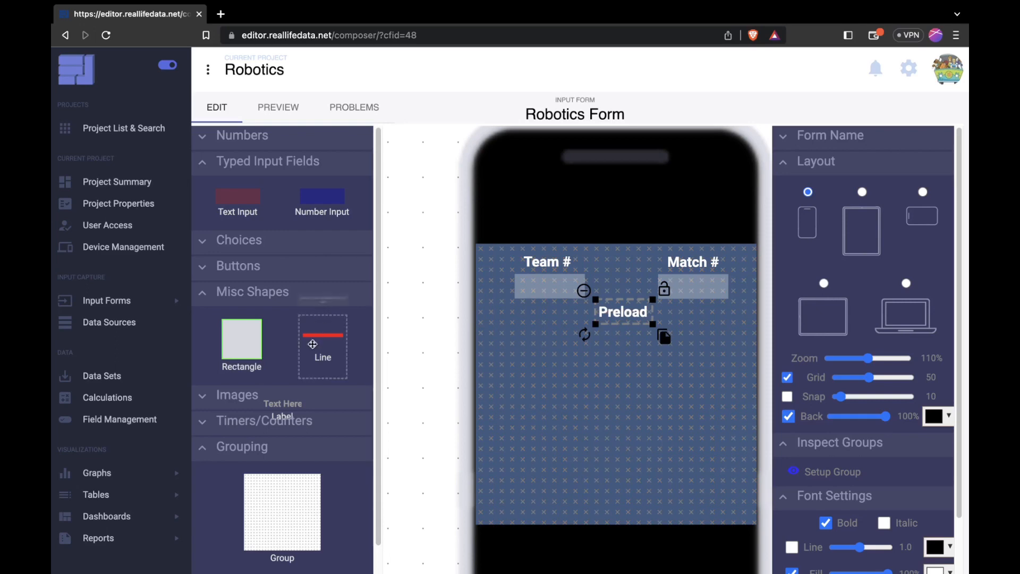
# Insert the purple FIRST cube image below the Team # field and shrink it to a small square at the group's left edge.
pyautogui.click(320, 406)
pyautogui.scroll(-2, 324, 409)
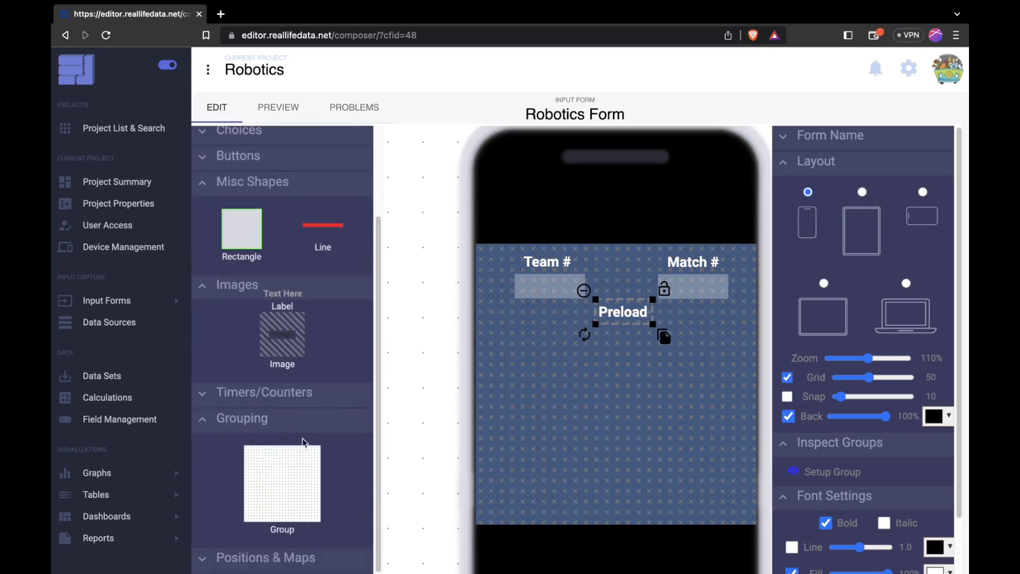
pyautogui.moveTo(283, 334); pyautogui.dragTo(547, 368)
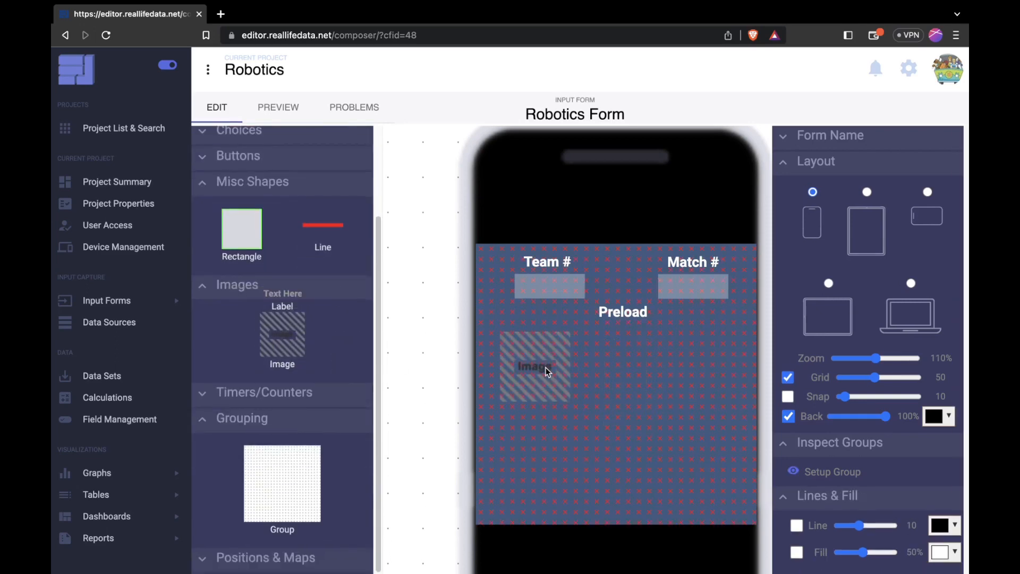
pyautogui.click(503, 272)
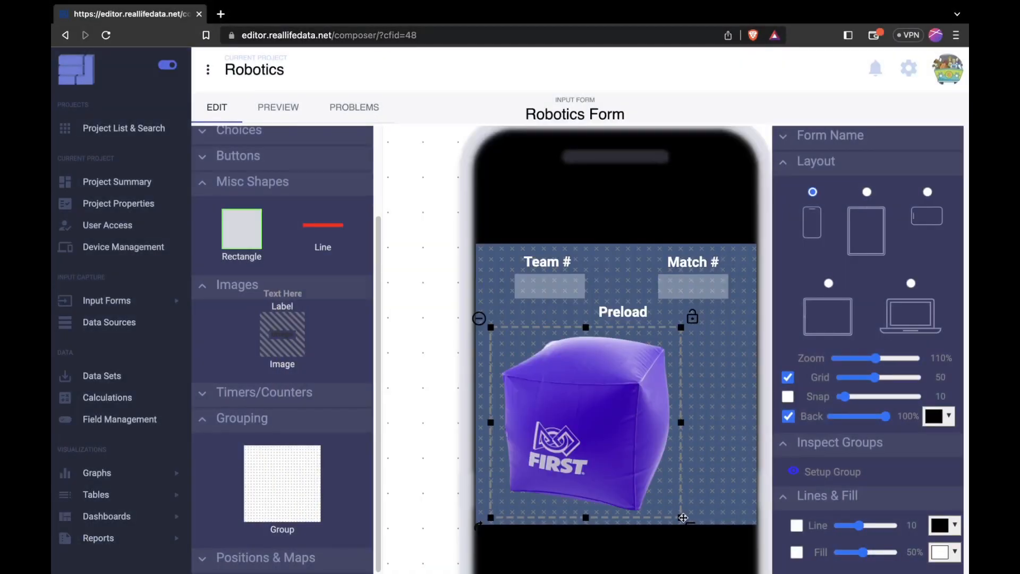
pyautogui.moveTo(684, 518); pyautogui.dragTo(556, 392)
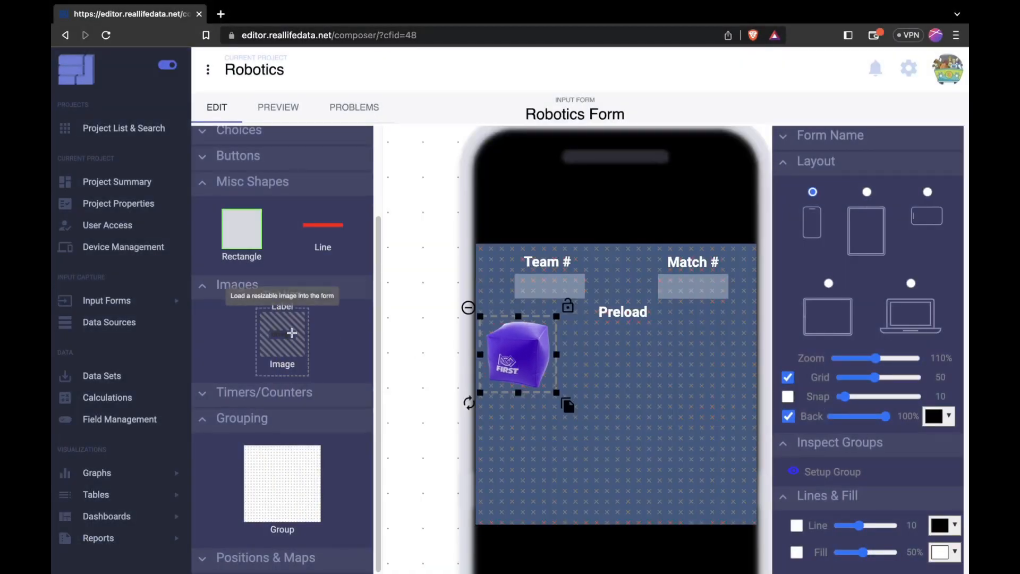
# Place a simple button over the purple cube image and enlarge it to a square that covers the cube.
pyautogui.click(238, 155)
pyautogui.moveTo(242, 198); pyautogui.dragTo(571, 326)
pyautogui.moveTo(522, 348); pyautogui.dragTo(527, 403)
# Set the cube button's fill opacity to 50%, turn off its outline, and clear its label text.
pyautogui.scroll(-7, 858, 405)
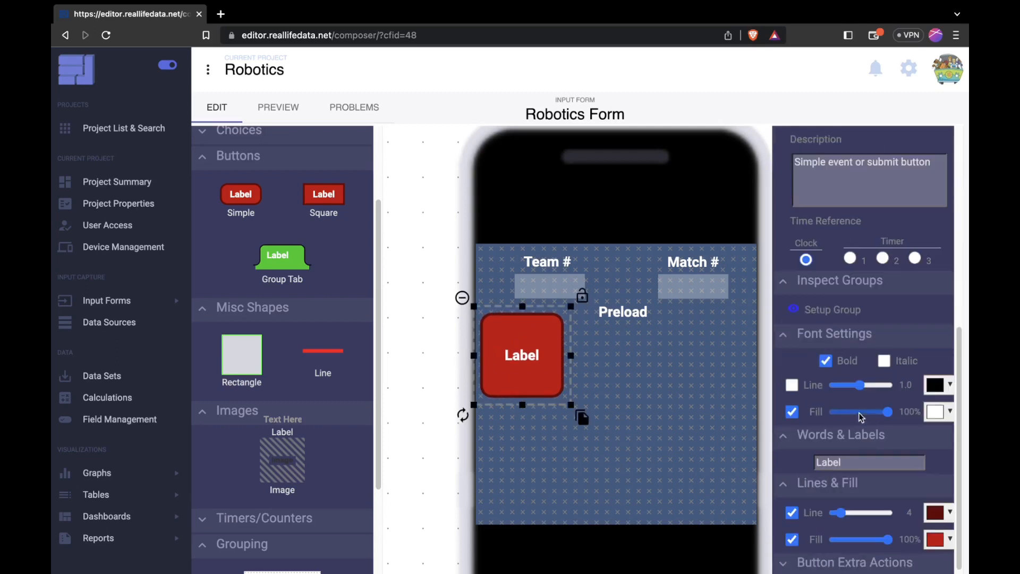
pyautogui.click(857, 539)
pyautogui.click(792, 512)
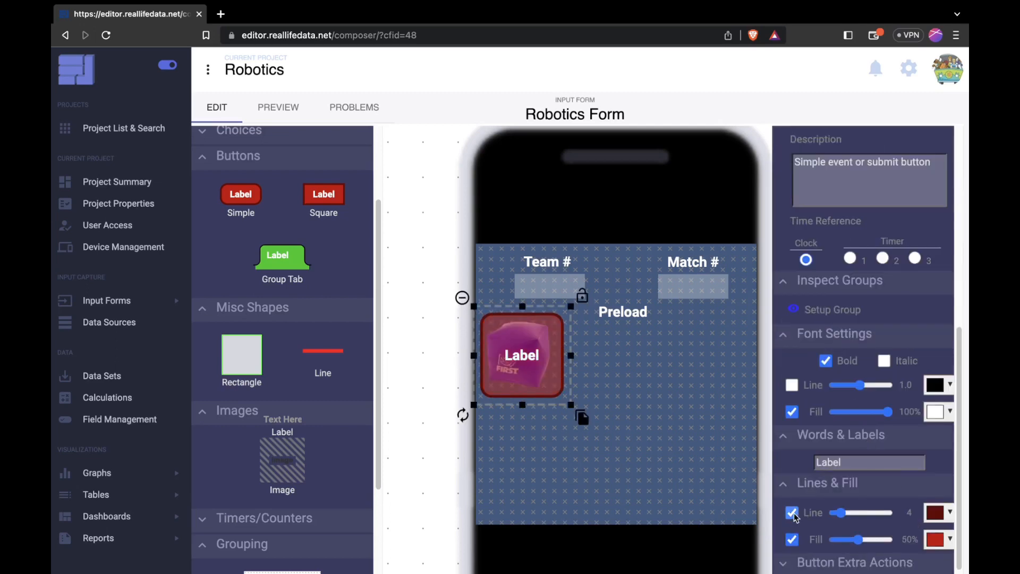
pyautogui.click(867, 465)
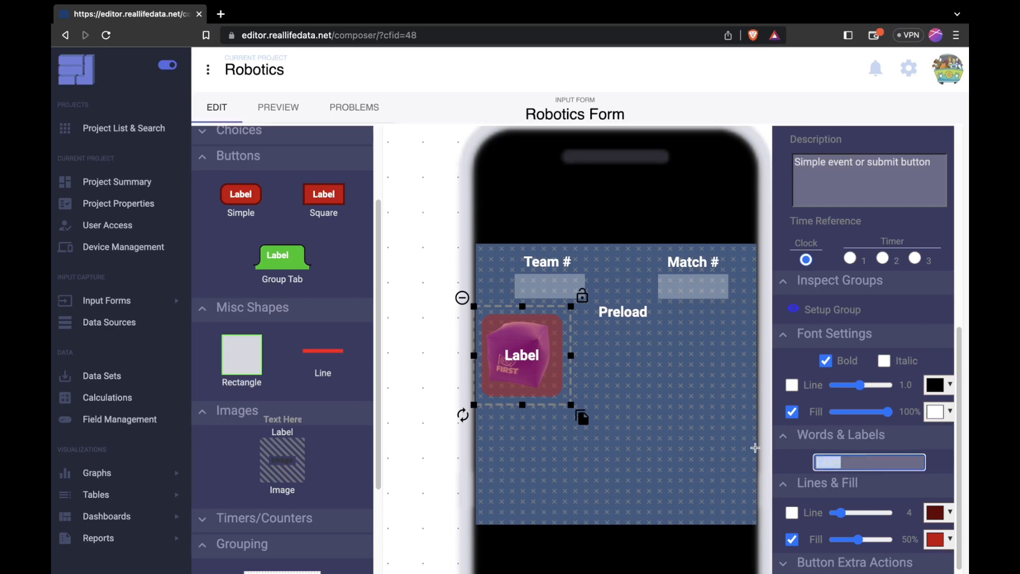
pyautogui.press('BackSpace')
# Change the cube button's fill colour to purple and align the button over the cube image.
pyautogui.click(935, 539)
pyautogui.doubleClick(866, 493)
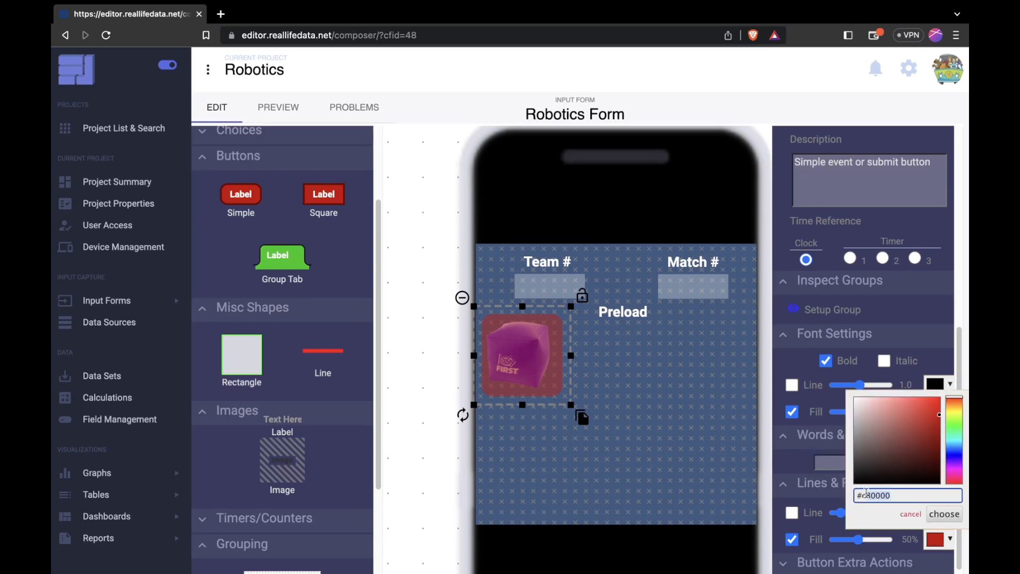
pyautogui.press('super+v')
pyautogui.click(948, 512)
pyautogui.click(554, 371)
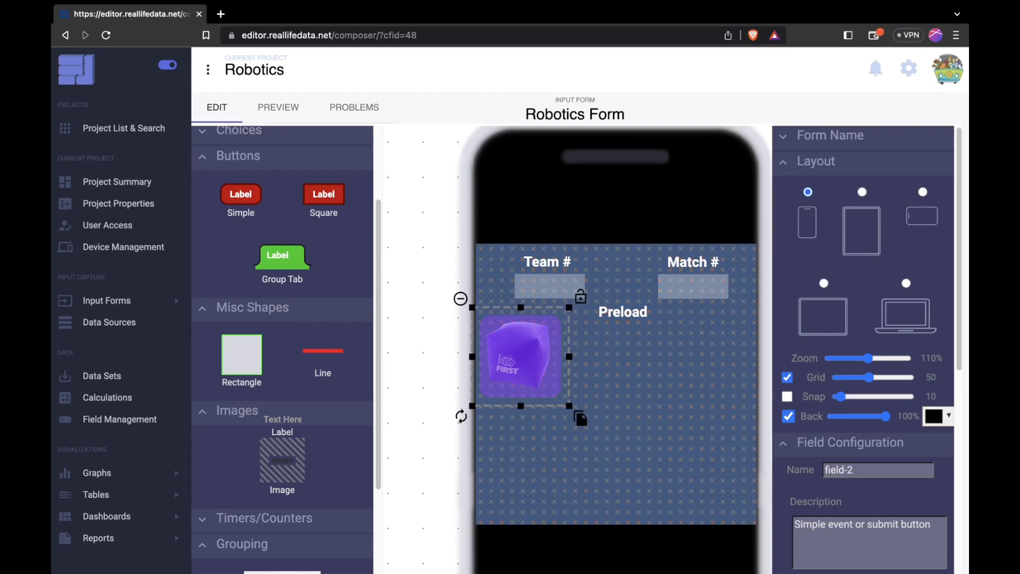
# Add a new group over the lower part of the phone and set the cube button to pop up Group-1.
pyautogui.scroll(-3, 282, 425)
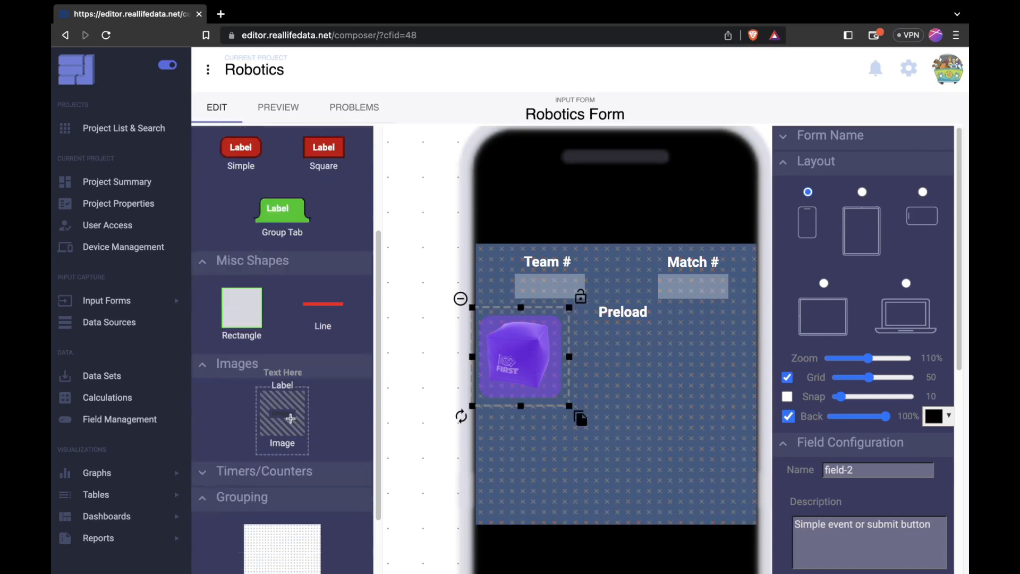
pyautogui.moveTo(282, 481); pyautogui.dragTo(616, 433)
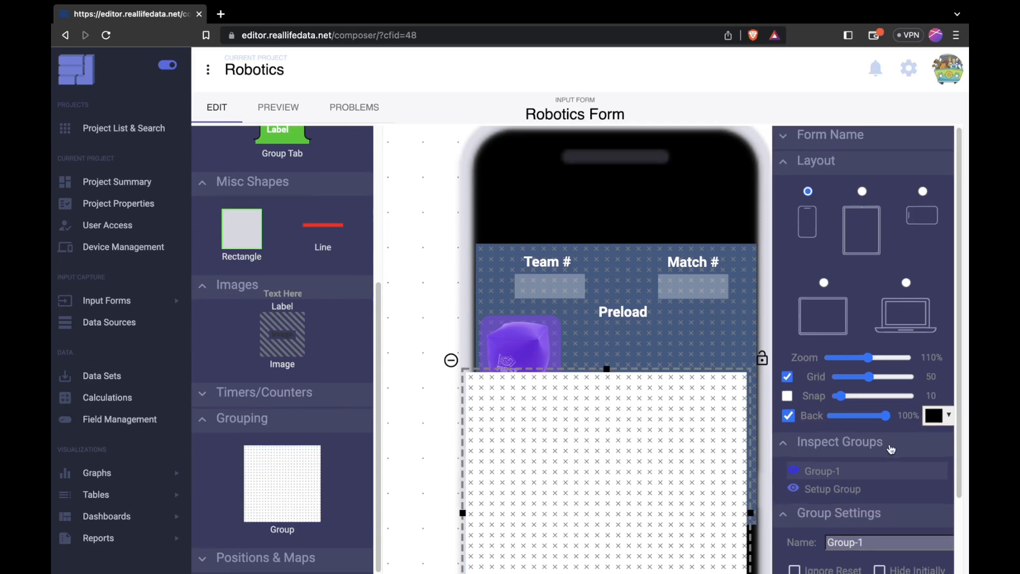
pyautogui.click(548, 343)
pyautogui.scroll(-5, 897, 411)
pyautogui.scroll(-5, 897, 411)
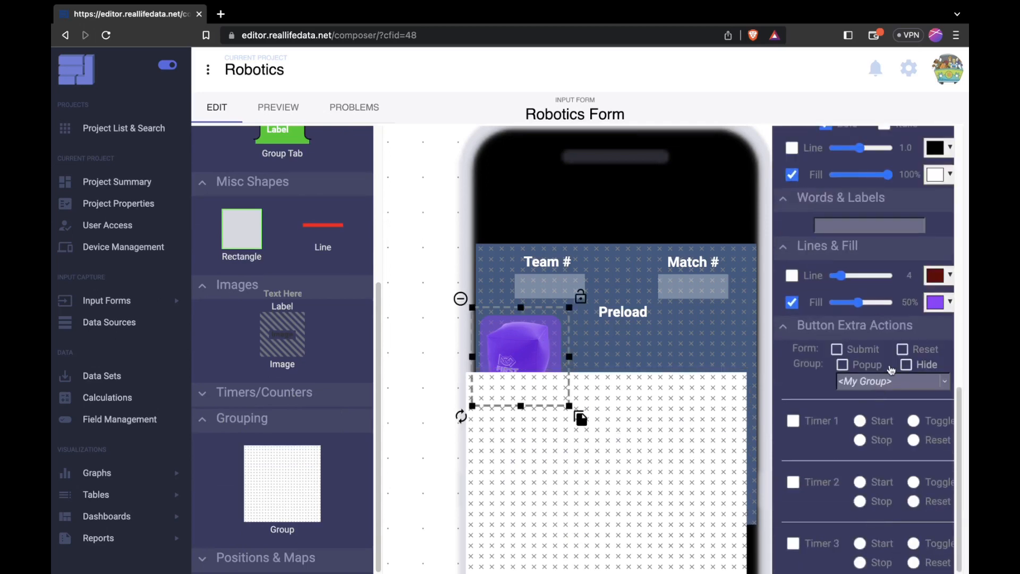
pyautogui.click(862, 365)
pyautogui.click(892, 382)
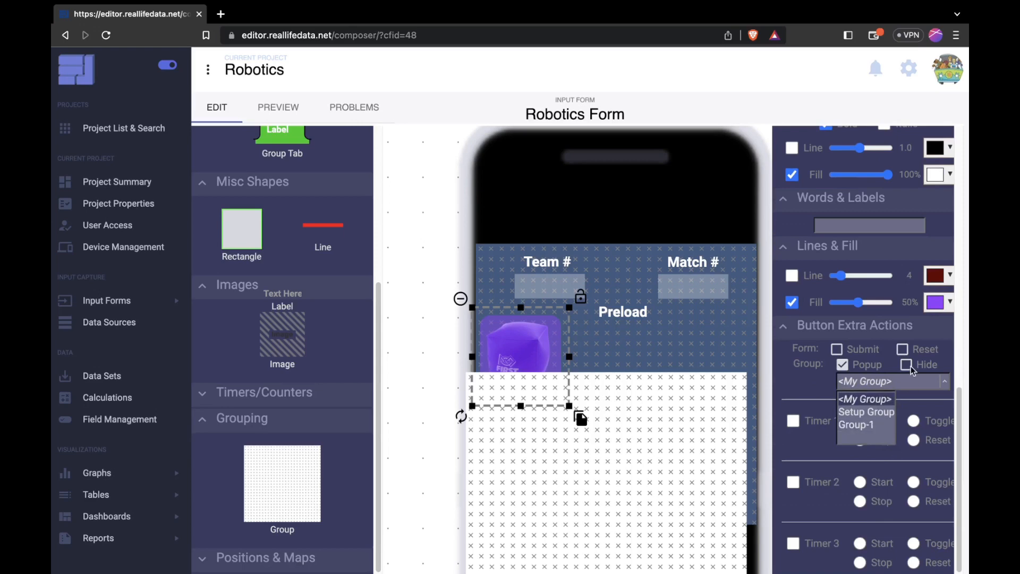
pyautogui.click(908, 384)
pyautogui.click(908, 384)
pyautogui.click(867, 424)
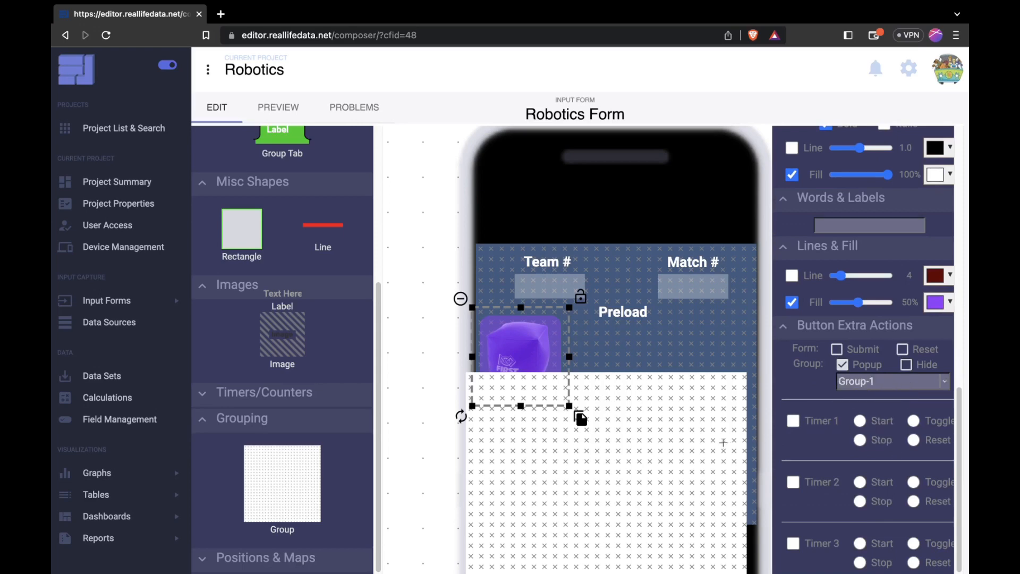
# Rename the new group cube-preload and set it to hide initially.
pyautogui.scroll(-2, 886, 434)
pyautogui.click(887, 453)
pyautogui.write('cube-preload')
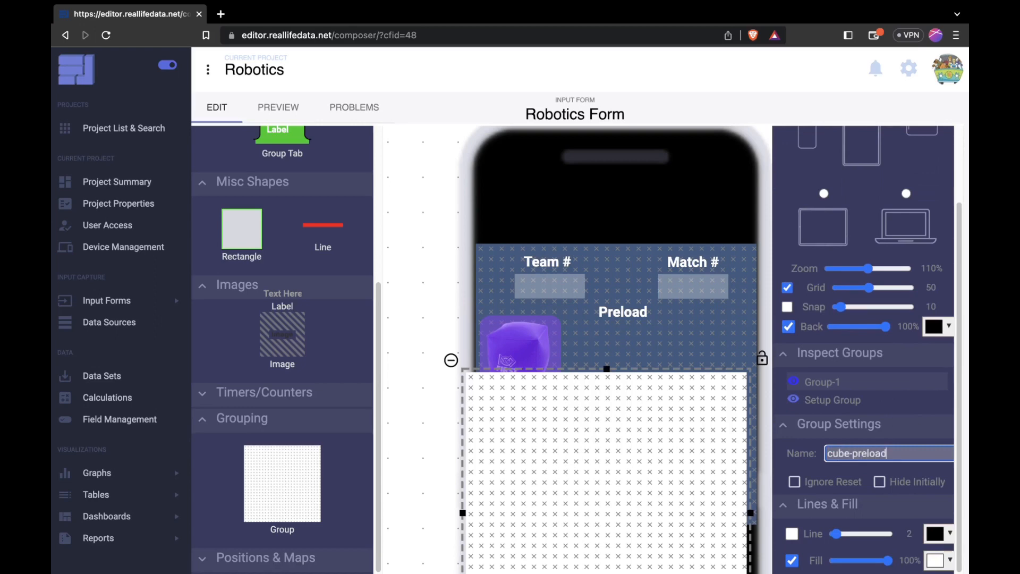
pyautogui.click(882, 482)
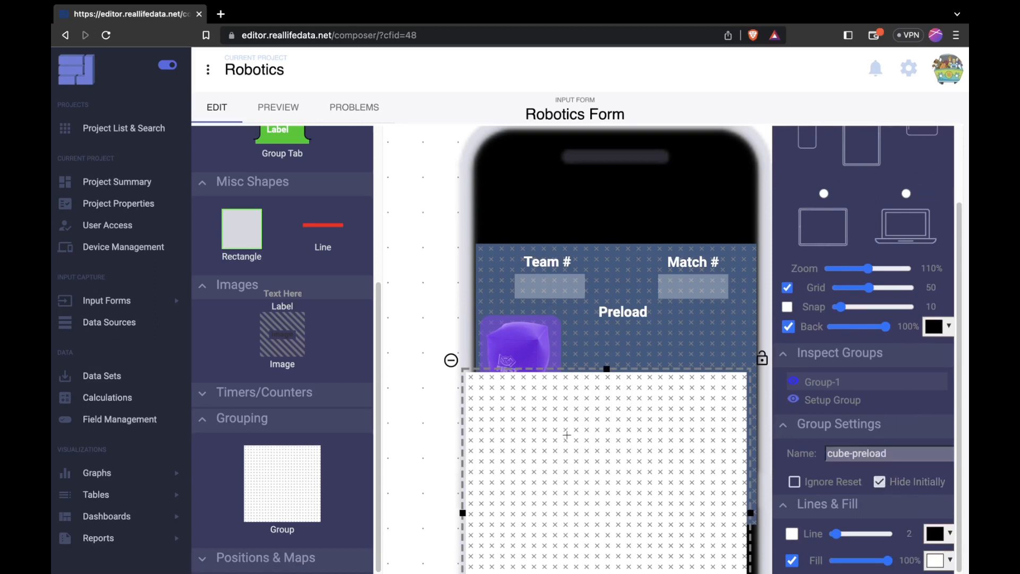
# Add another simple button, shift the cube-preload group aside, and move the new button over the purple cube.
pyautogui.scroll(-7, 574, 421)
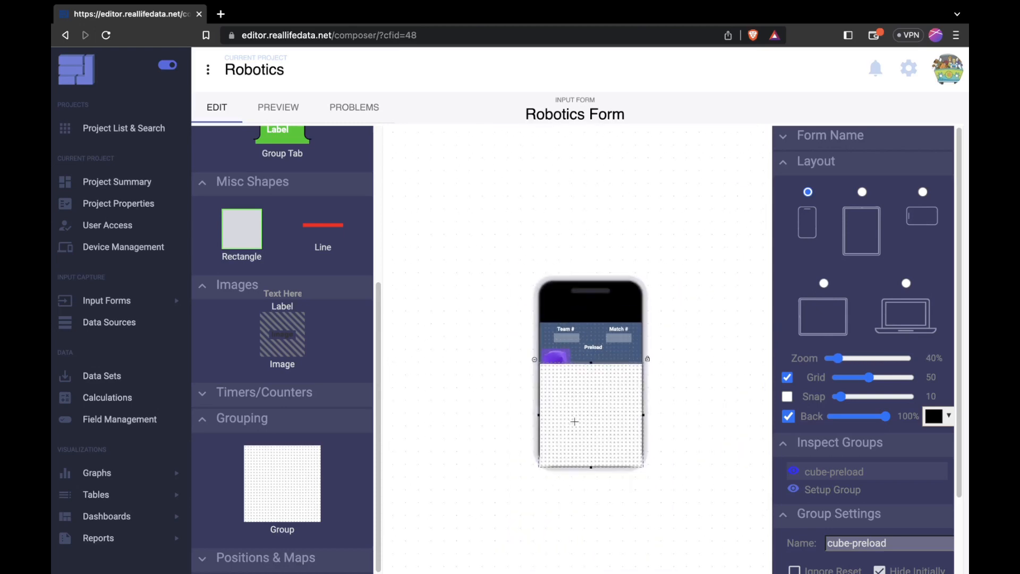
pyautogui.scroll(5, 251, 260)
pyautogui.moveTo(241, 305); pyautogui.dragTo(567, 378)
pyautogui.scroll(5, 567, 378)
pyautogui.scroll(4, 567, 378)
pyautogui.moveTo(726, 431); pyautogui.dragTo(583, 493)
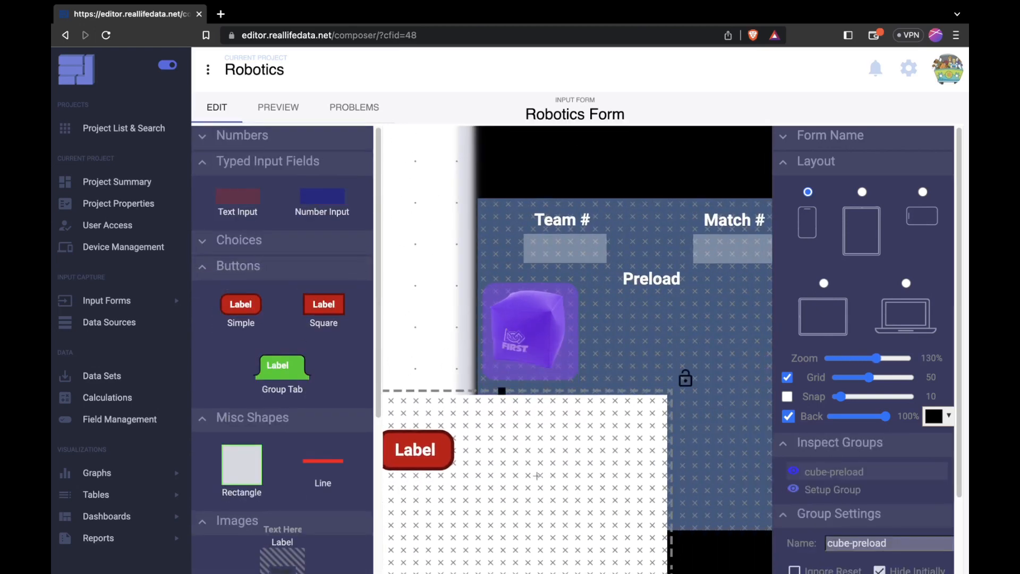
pyautogui.moveTo(420, 451); pyautogui.dragTo(594, 298)
# Clear the new button's label text, turn off its fill, and enlarge it to match the cube button's size.
pyautogui.scroll(-10, 863, 265)
pyautogui.tripleClick(870, 224)
pyautogui.press('BackSpace')
pyautogui.click(790, 301)
pyautogui.moveTo(533, 322); pyautogui.dragTo(533, 382)
# Set the outline colour of the unfilled button around the cube to green, #22bc16.
pyautogui.click(578, 320)
pyautogui.scroll(-10, 864, 319)
pyautogui.click(937, 278)
pyautogui.doubleClick(879, 394)
pyautogui.write('69be28')
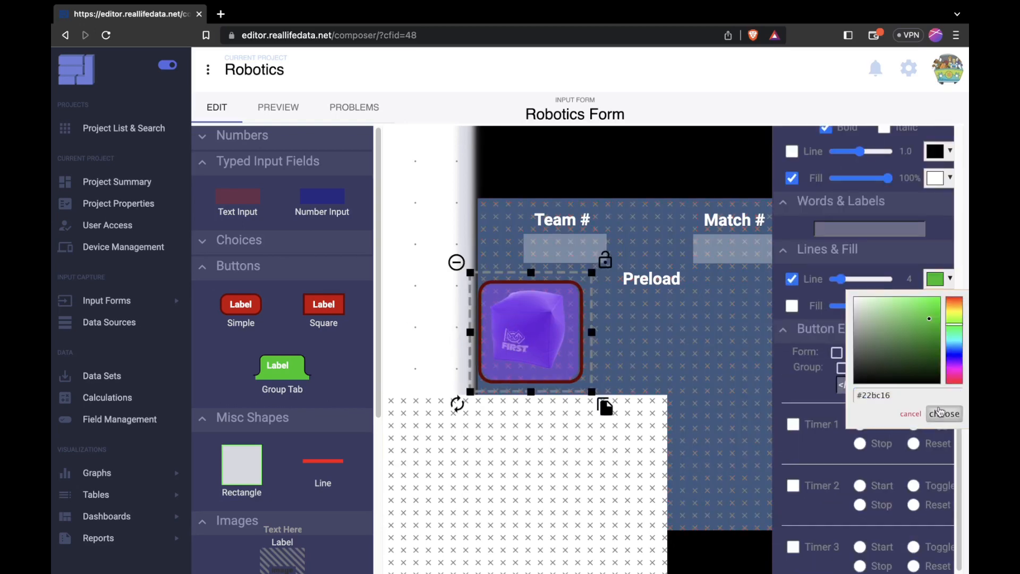
pyautogui.click(941, 414)
# Move the green-outlined button into the cube-preload group and fit the group closely around it over the purple cube.
pyautogui.moveTo(552, 338); pyautogui.dragTo(487, 466)
pyautogui.moveTo(559, 470); pyautogui.dragTo(631, 342)
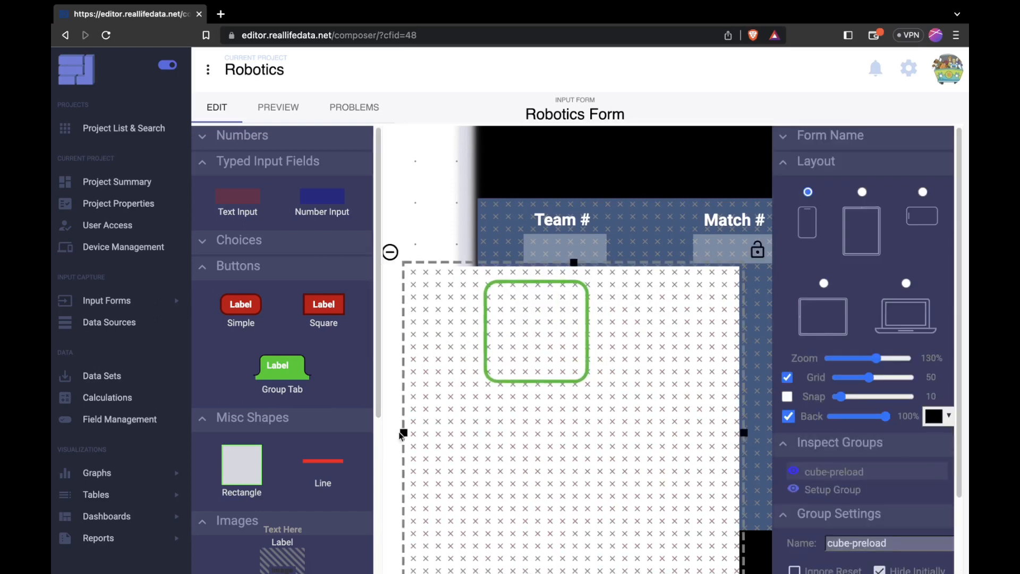
pyautogui.click(420, 435)
pyautogui.moveTo(418, 435); pyautogui.dragTo(482, 434)
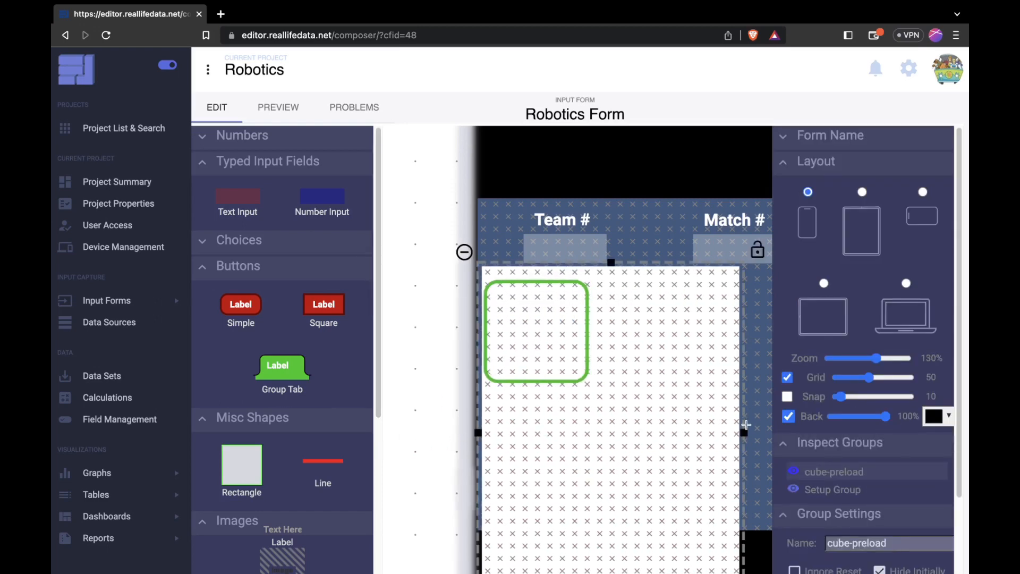
pyautogui.moveTo(739, 431); pyautogui.dragTo(591, 431)
pyautogui.scroll(-3, 591, 433)
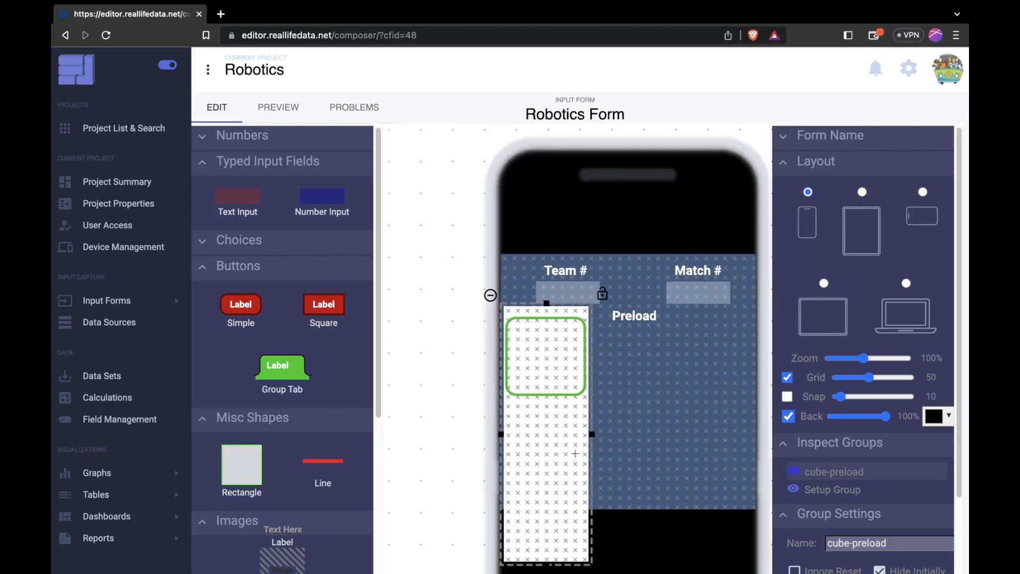
pyautogui.moveTo(544, 566); pyautogui.dragTo(546, 402)
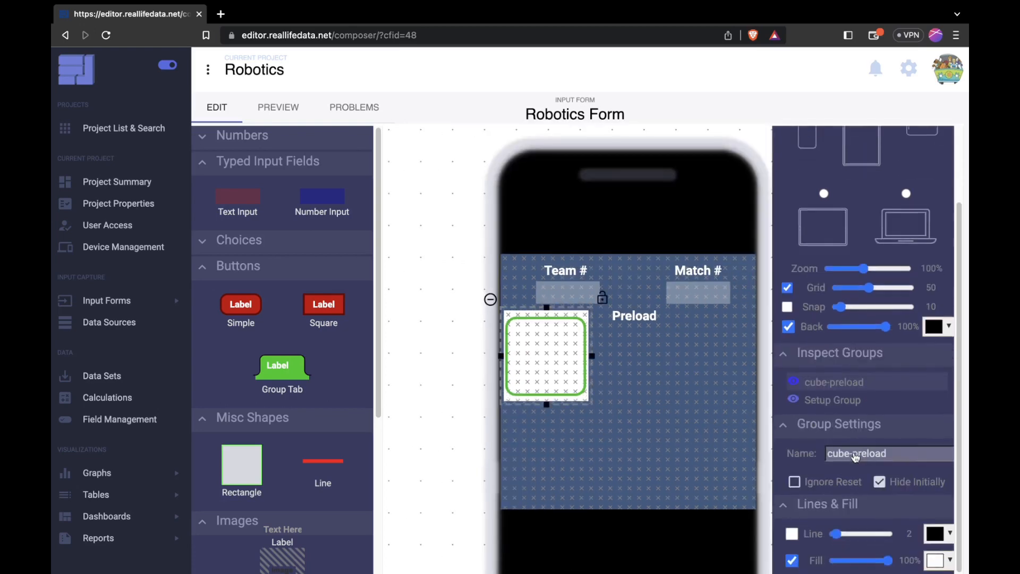
# Turn off the cube-preload group's fill and nudge the group slightly left over the purple cube.
pyautogui.click(792, 561)
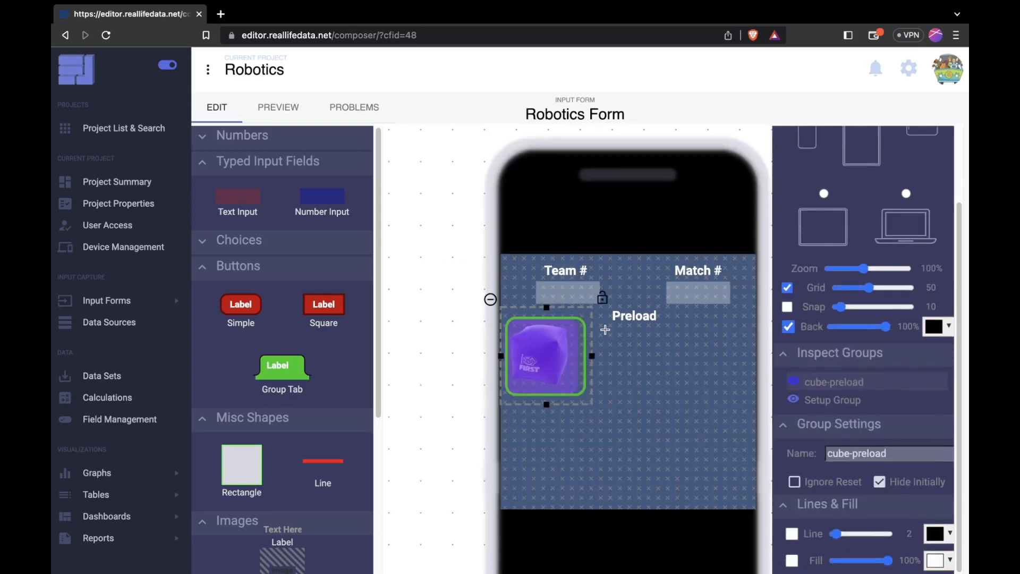
pyautogui.press('Left')
pyautogui.press('Left')
pyautogui.press('Left')
pyautogui.press('Left')
pyautogui.press('Left')
pyautogui.press('Left')
pyautogui.press('Left')
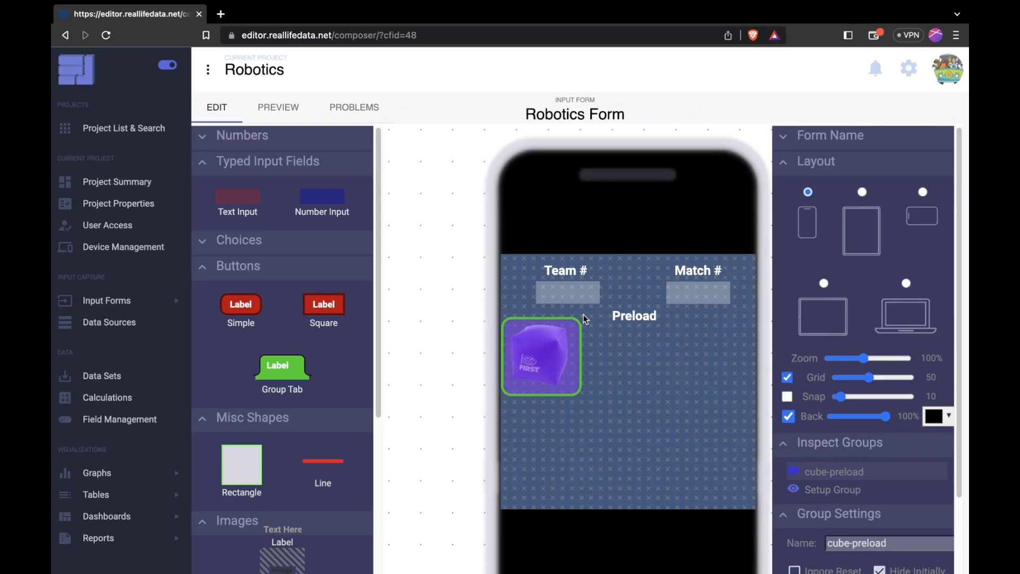
# Give the green-outlined button an extra action that hides the cube-preload group.
pyautogui.click(582, 314)
pyautogui.scroll(-10, 898, 509)
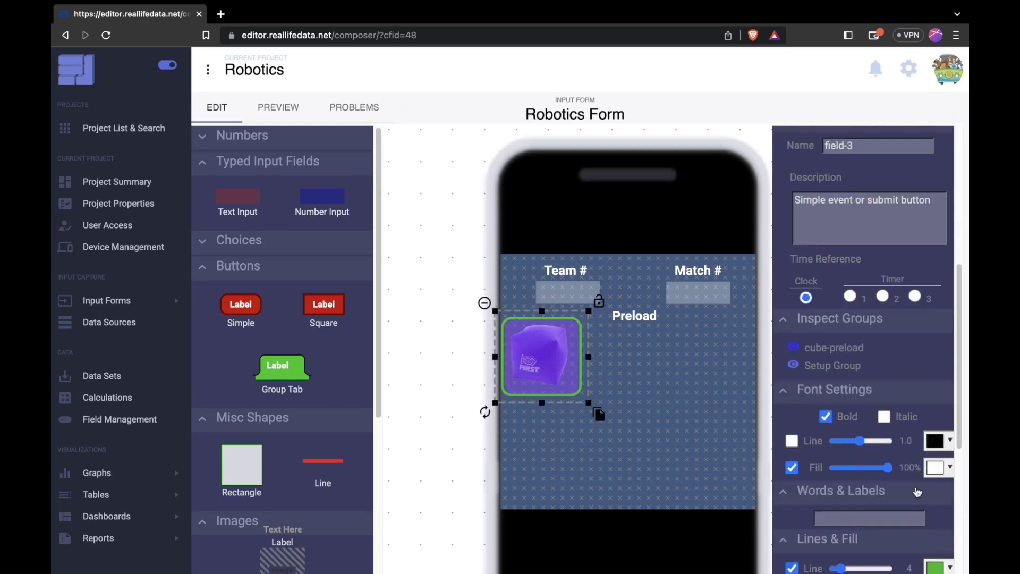
pyautogui.click(906, 364)
pyautogui.click(893, 381)
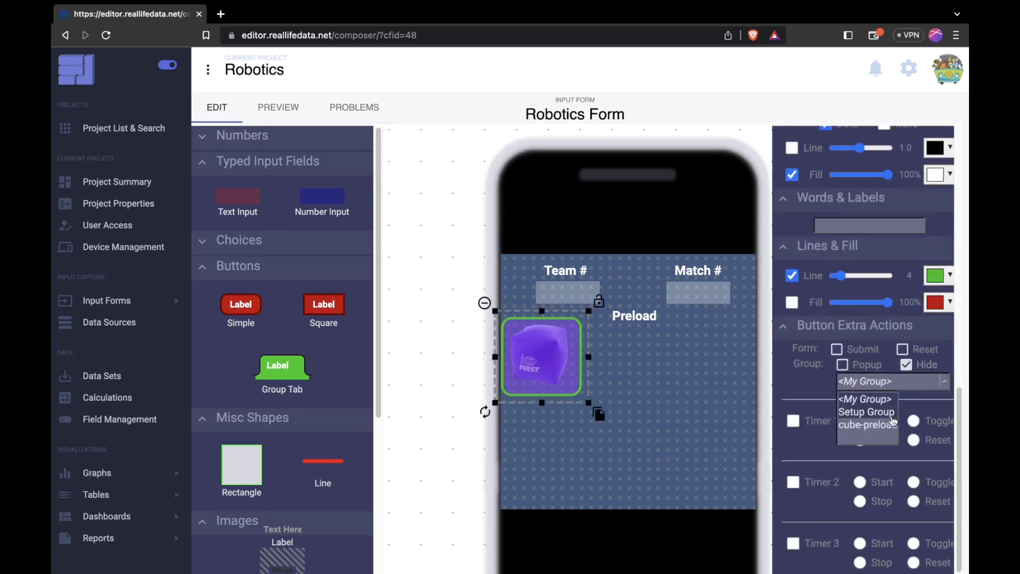
pyautogui.click(888, 425)
# Preview the form and test showing and hiding the green outline on the cube button.
pyautogui.click(297, 113)
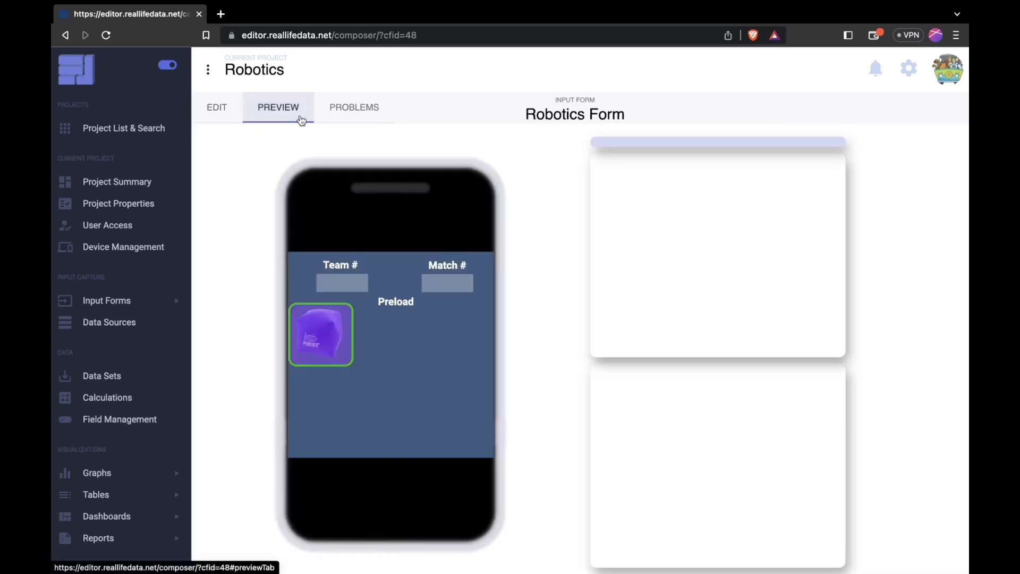
pyautogui.click(335, 327)
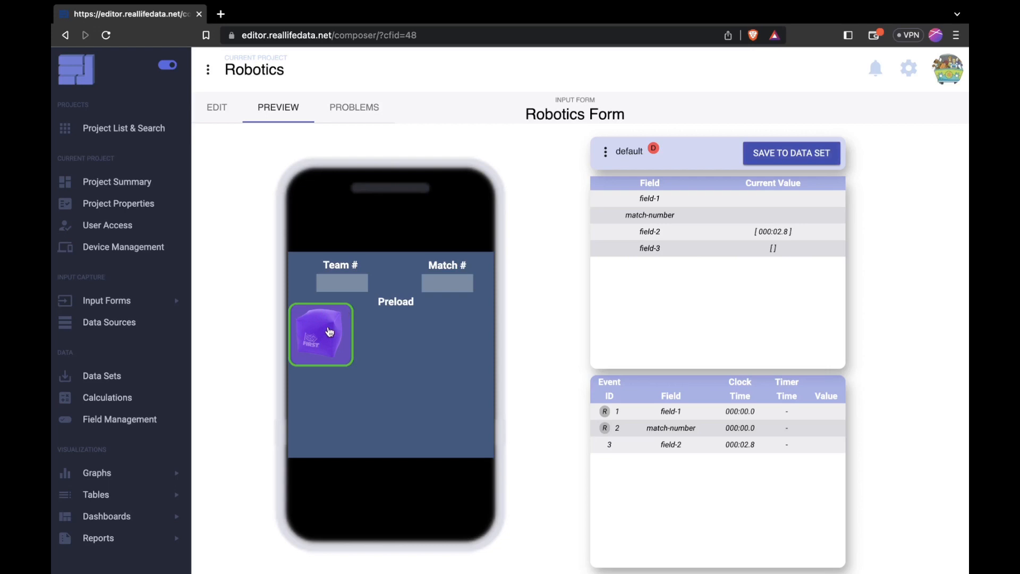
pyautogui.click(330, 332)
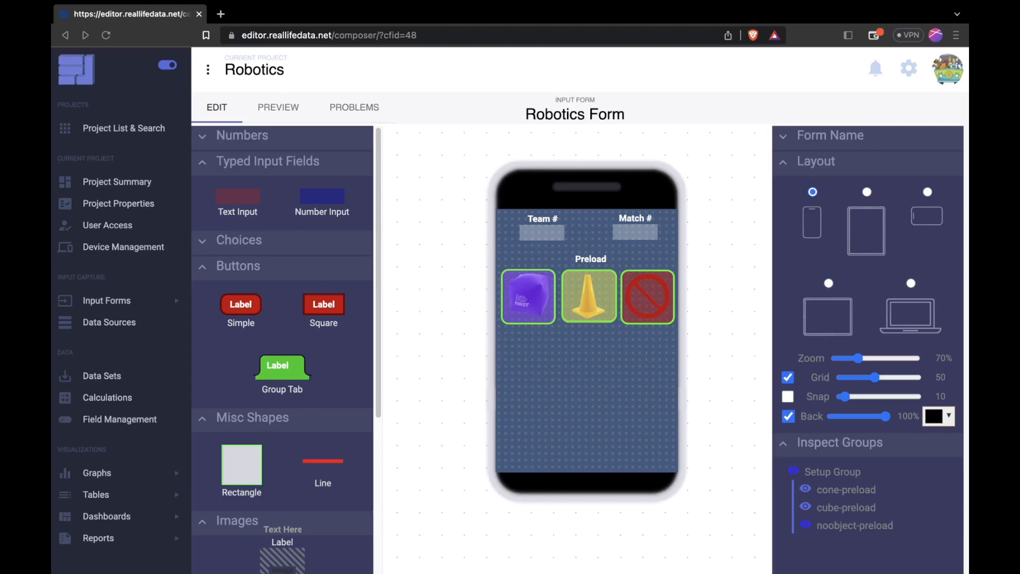
# Preview the form, toggle the outlines of the cube, cone and no-object preload buttons, and return to editing.
pyautogui.click(289, 113)
pyautogui.click(340, 319)
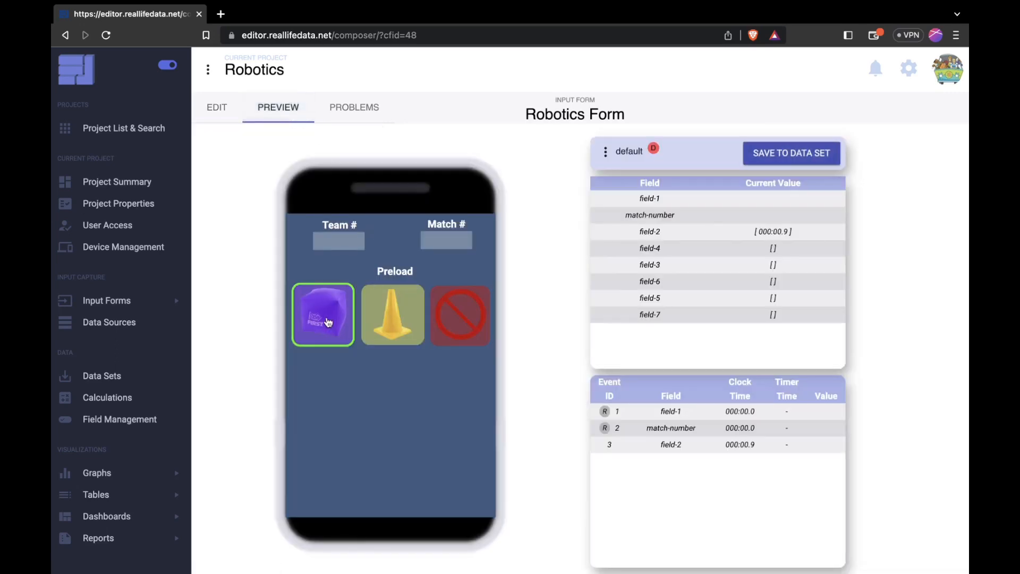
pyautogui.click(374, 320)
pyautogui.click(379, 320)
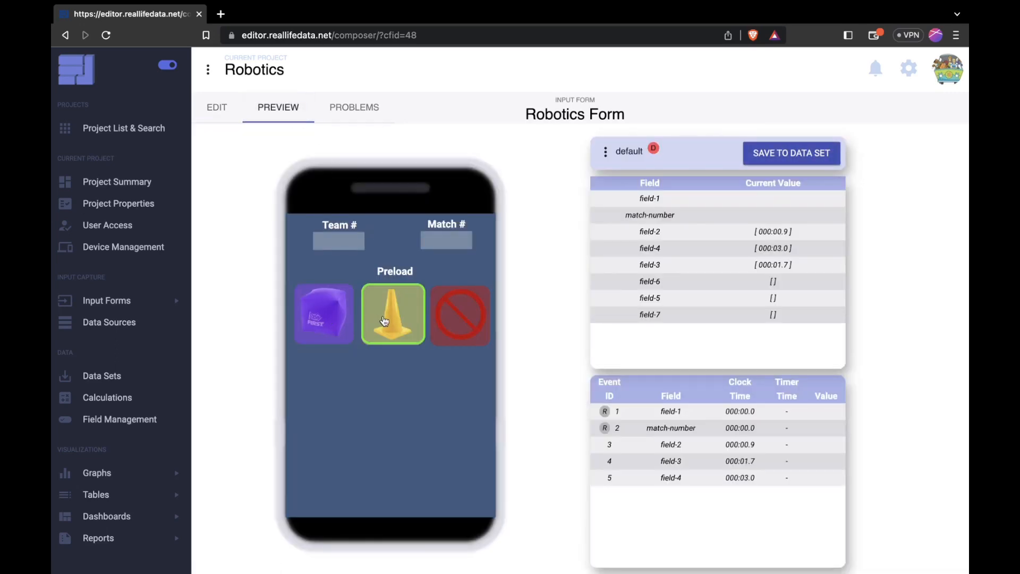
pyautogui.click(393, 321)
pyautogui.click(467, 324)
pyautogui.click(469, 324)
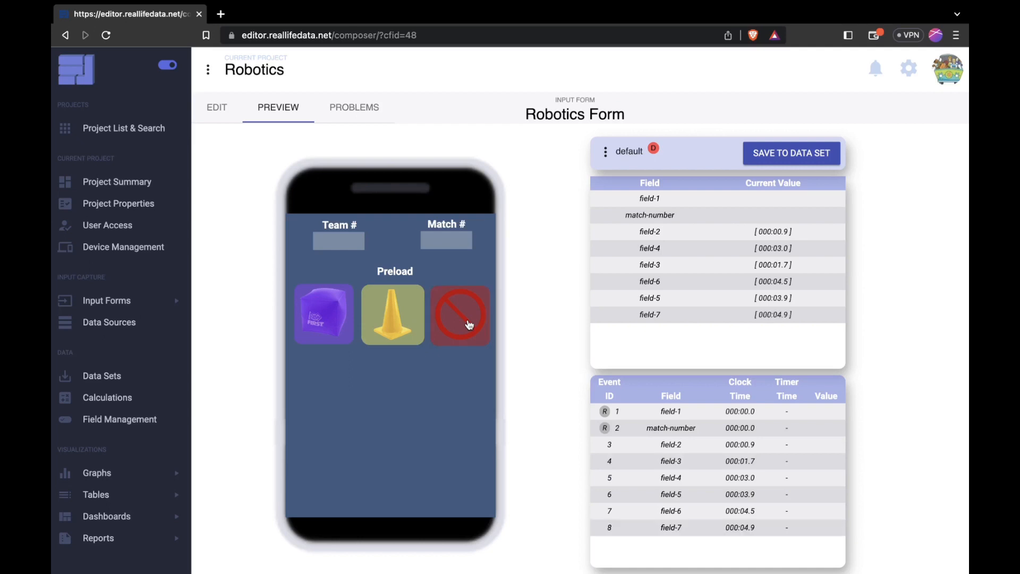
pyautogui.click(219, 106)
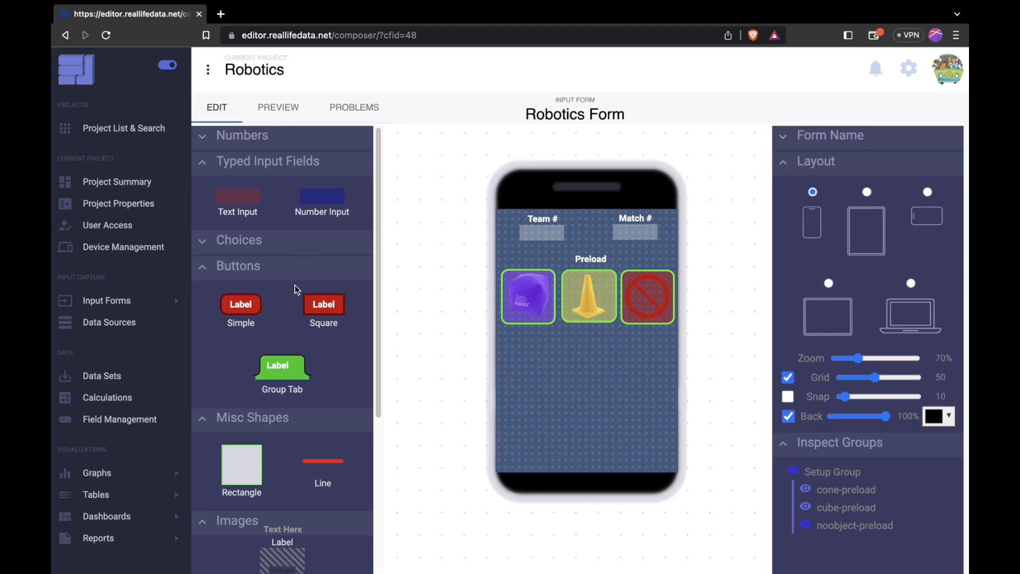
# Add two text labels side by side below the row of preload buttons.
pyautogui.scroll(-5, 295, 289)
pyautogui.moveTo(282, 400); pyautogui.dragTo(544, 348)
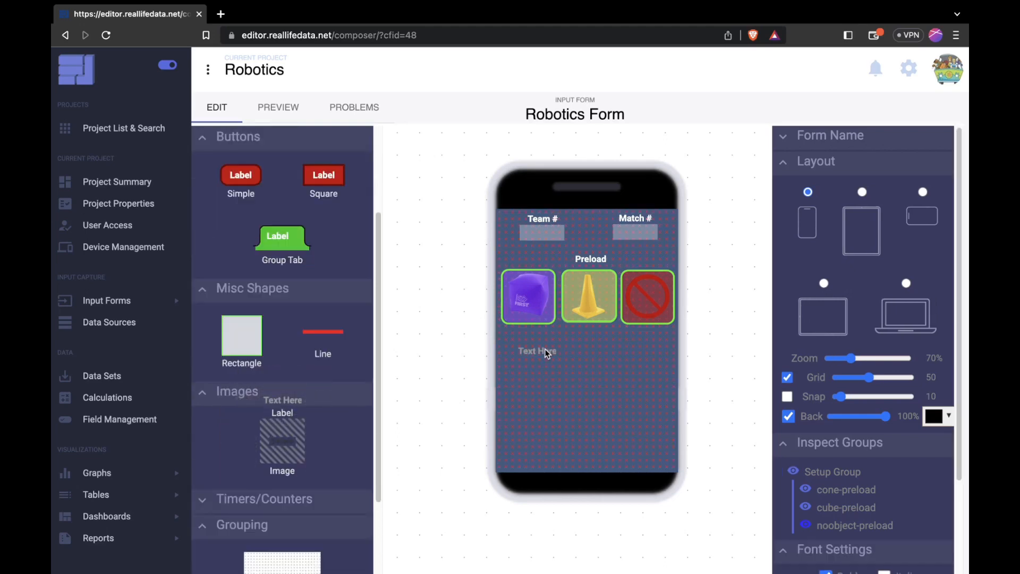
pyautogui.moveTo(279, 400); pyautogui.dragTo(566, 368)
pyautogui.moveTo(623, 336); pyautogui.dragTo(626, 334)
# Change the text of the label below the purple cube to Starting Position.
pyautogui.click(529, 345)
pyautogui.scroll(-3, 933, 380)
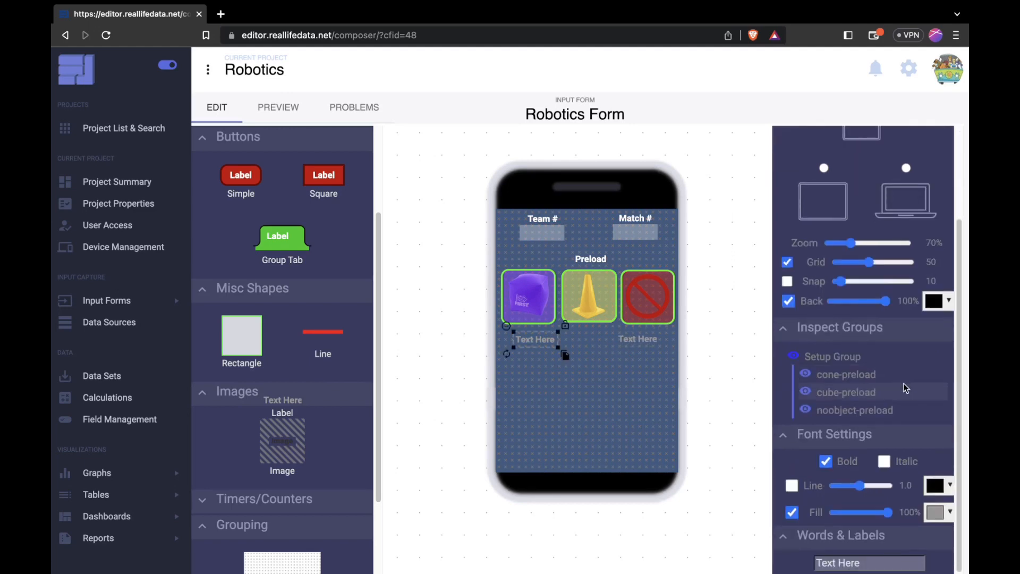
pyautogui.tripleClick(850, 563)
pyautogui.write('Starting POs')
pyautogui.press('BackSpace')
pyautogui.press('BackSpace')
pyautogui.write('osition')
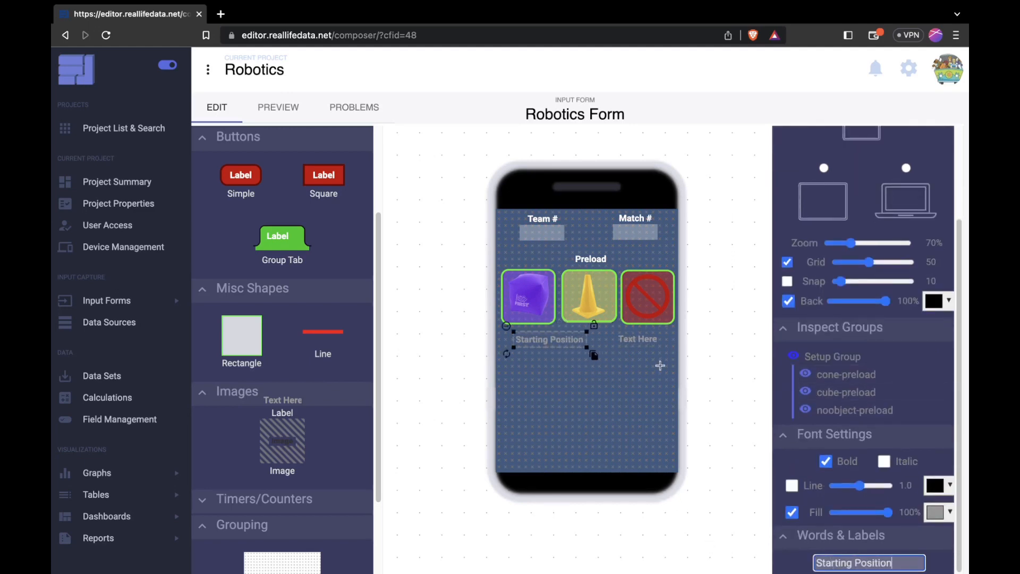
# Change the text of the label below the no-object button to Alliance Color.
pyautogui.click(638, 338)
pyautogui.click(936, 511)
pyautogui.tripleClick(869, 562)
pyautogui.write('Alliance Color')
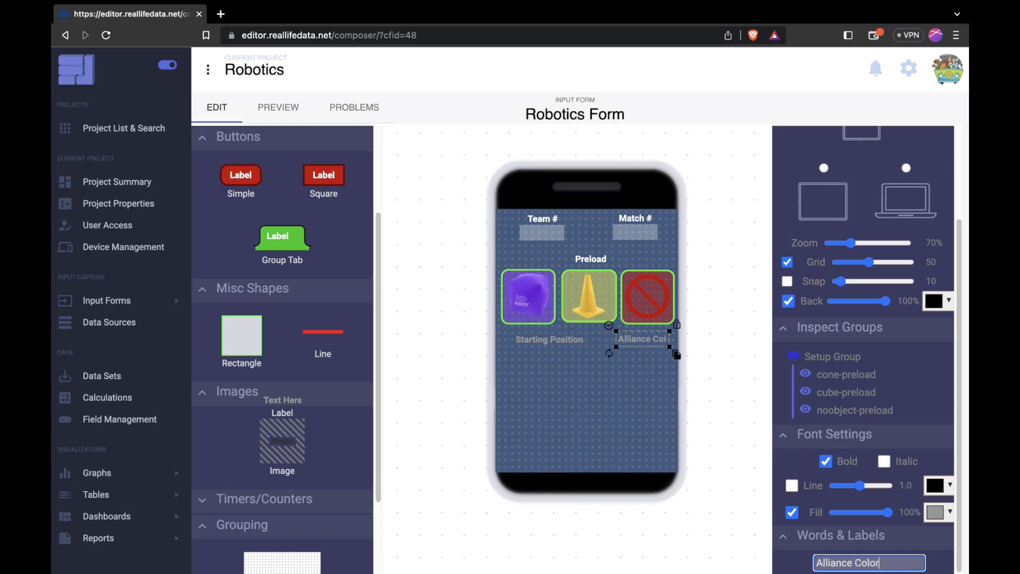
pyautogui.press('Return')
# Make the text of the Starting Position and Alliance Color labels white and shift both labels slightly left.
pyautogui.click(937, 512)
pyautogui.click(849, 367)
pyautogui.click(549, 339)
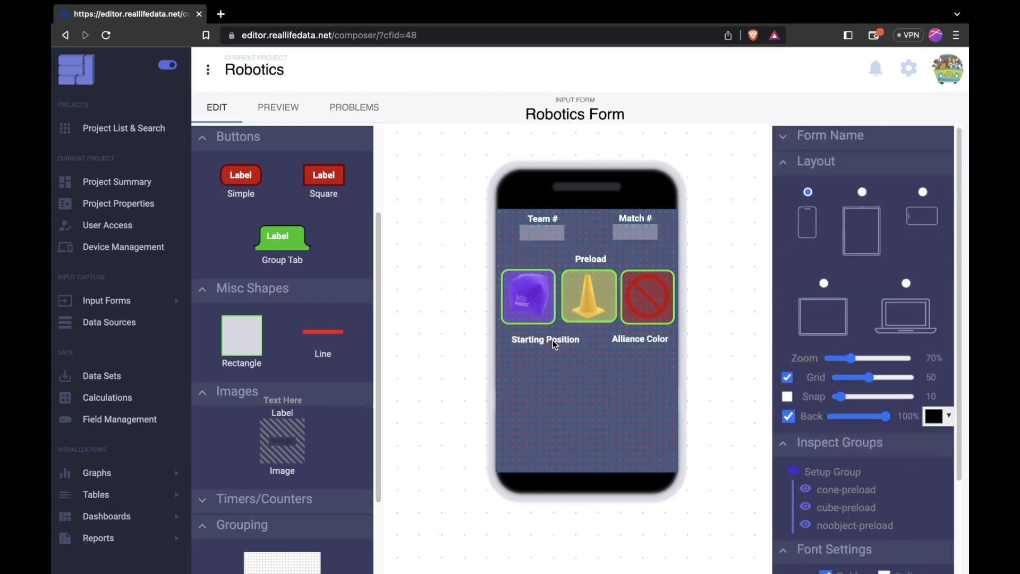
pyautogui.click(638, 338)
# Add a radio choice field below the Starting Position label and a toggle below the Alliance Color label.
pyautogui.scroll(5, 257, 350)
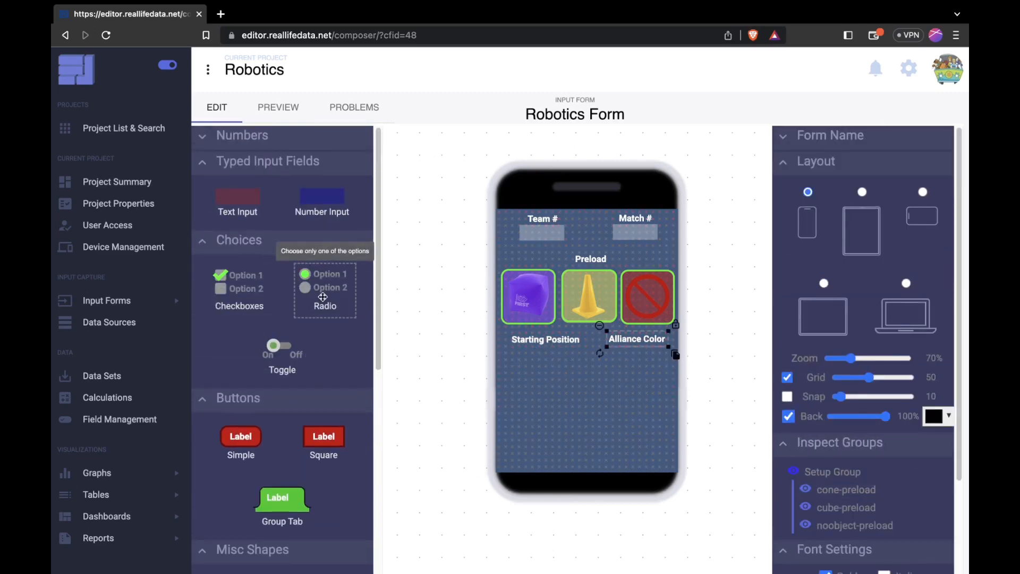
pyautogui.moveTo(326, 290); pyautogui.dragTo(521, 382)
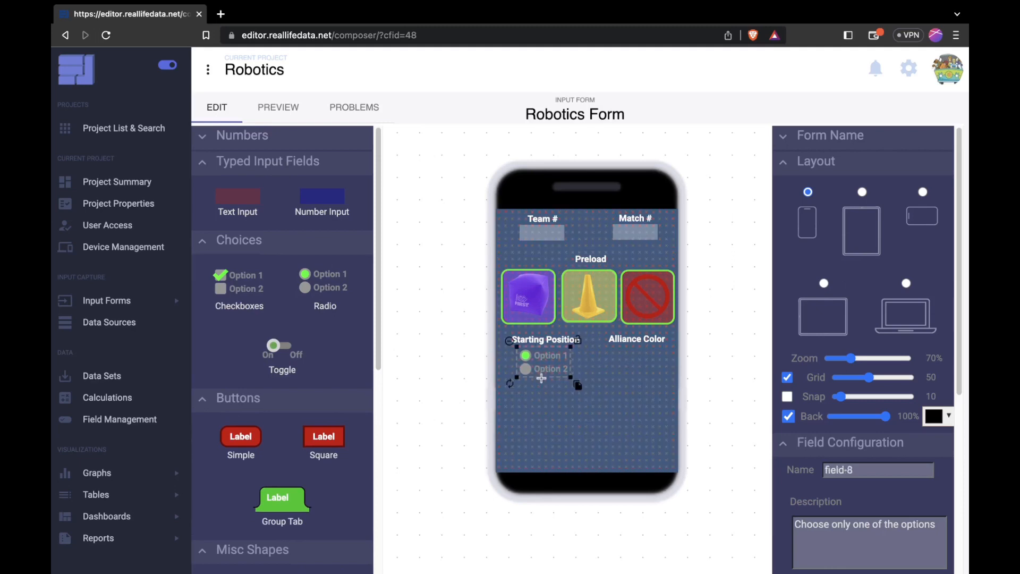
pyautogui.moveTo(279, 346); pyautogui.dragTo(604, 363)
pyautogui.click(548, 366)
pyautogui.scroll(-5, 904, 478)
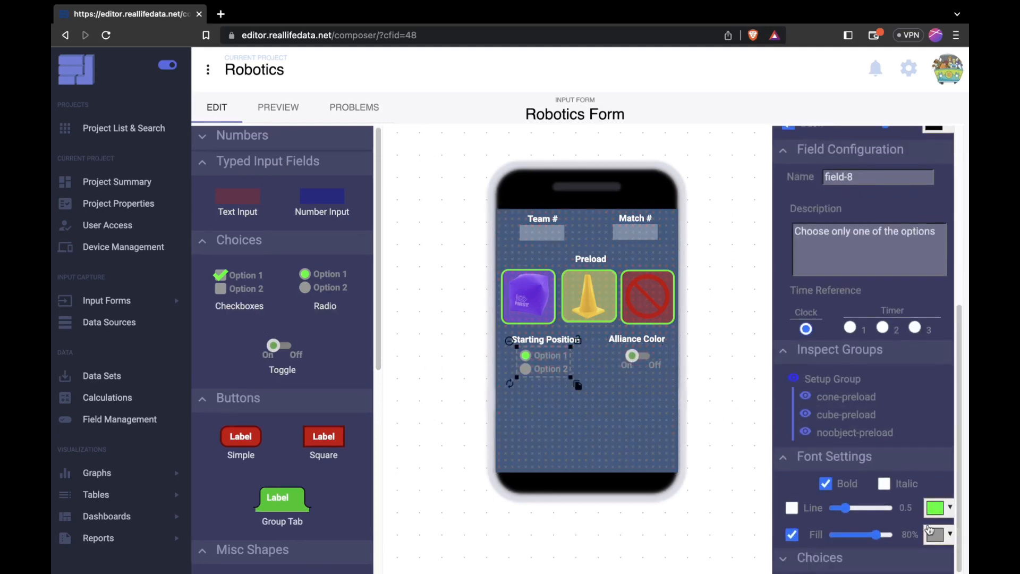
# Rename the toggle field below Alliance Color to alliance-color.
pyautogui.click(641, 360)
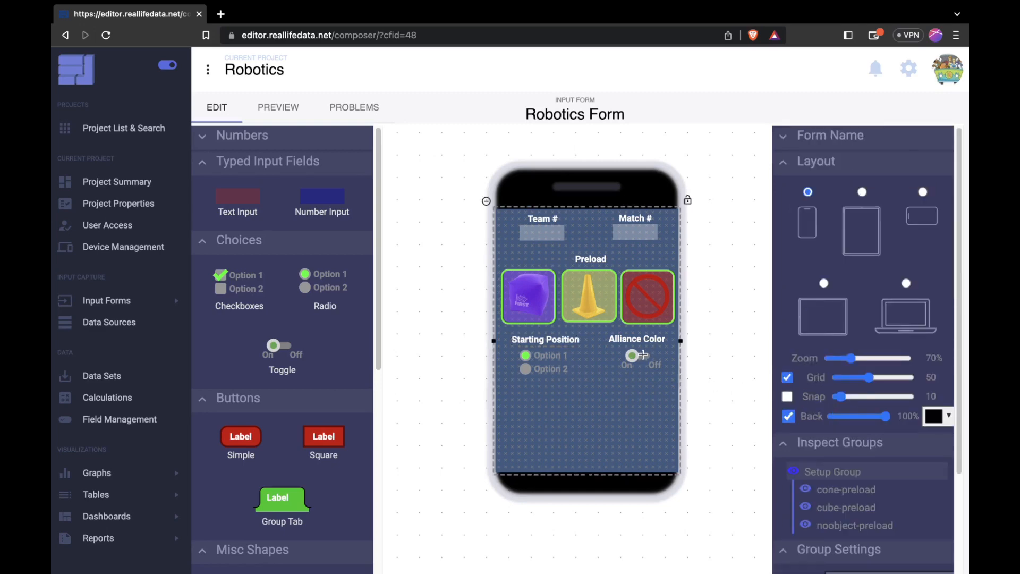
pyautogui.click(643, 355)
pyautogui.scroll(-3, 899, 409)
pyautogui.moveTo(878, 330); pyautogui.dragTo(808, 331)
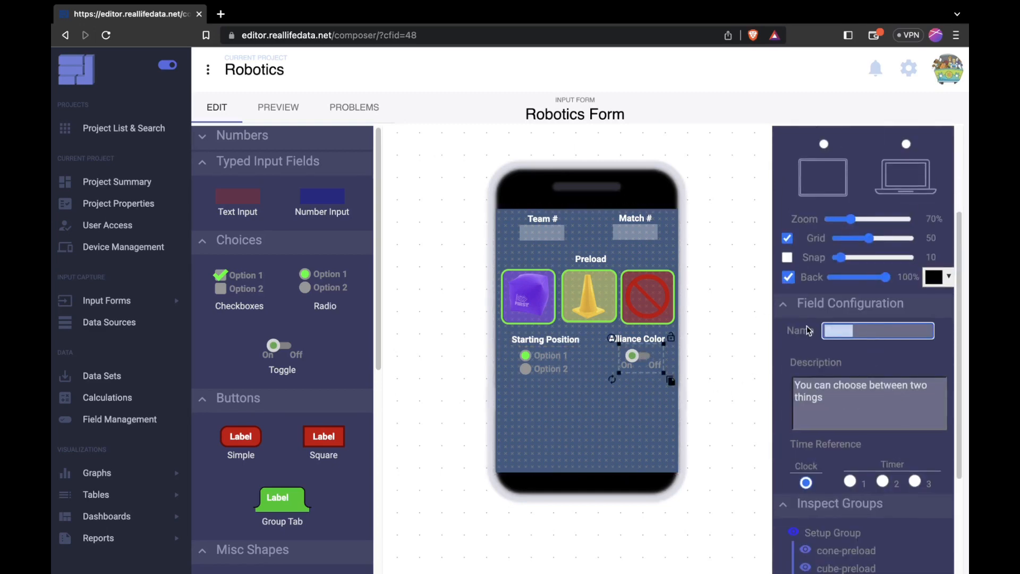
pyautogui.write('alliance-color')
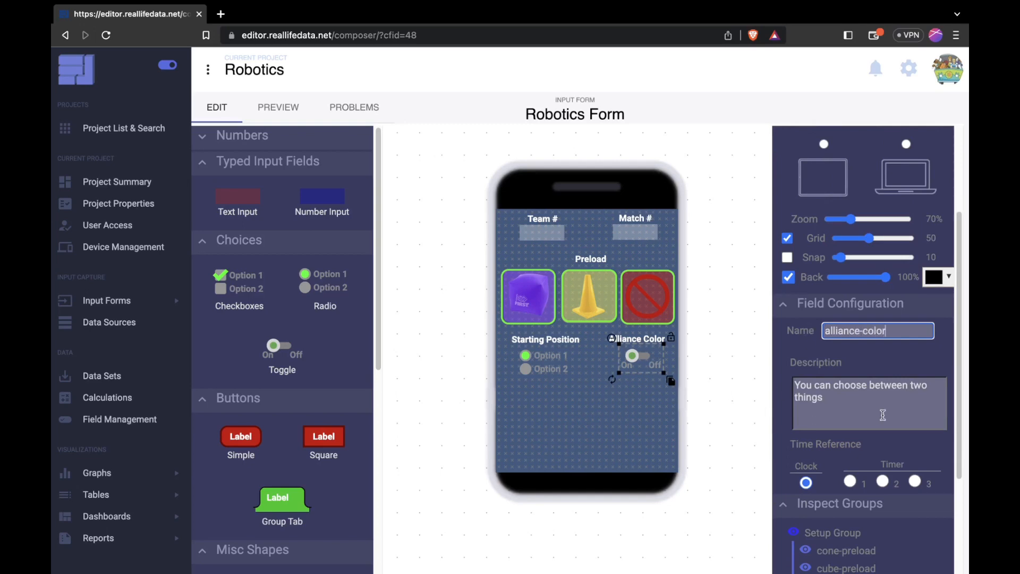
# Set the alliance-color toggle's two choices to Blue and Red.
pyautogui.scroll(-3, 883, 415)
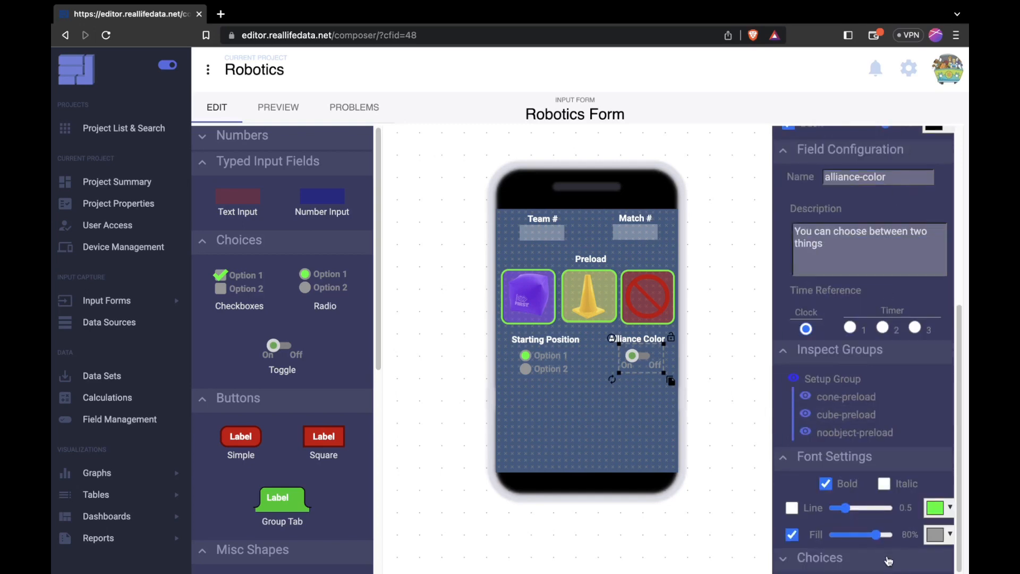
pyautogui.scroll(-2, 873, 528)
pyautogui.doubleClick(851, 534)
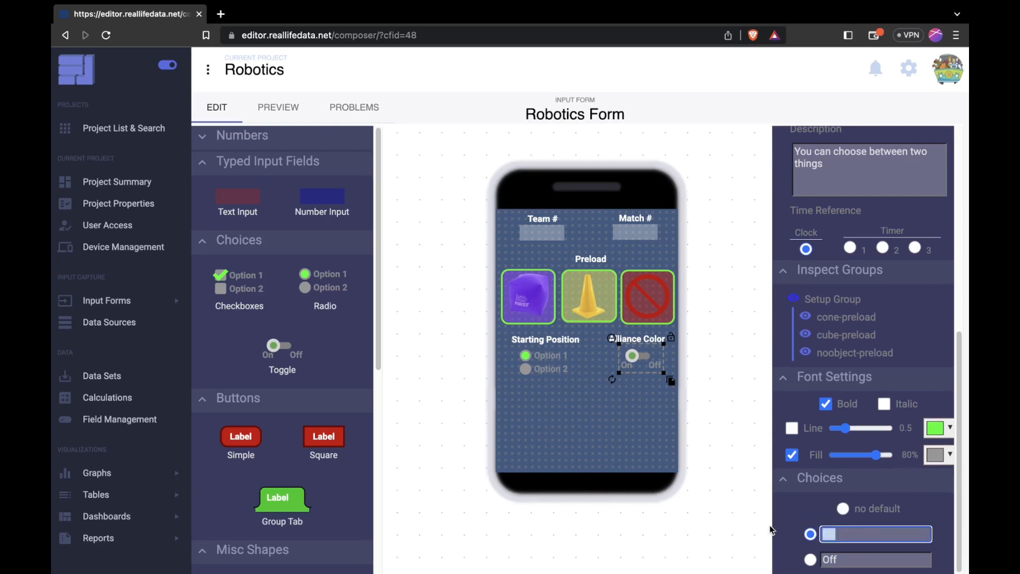
pyautogui.write('Blue')
pyautogui.doubleClick(855, 561)
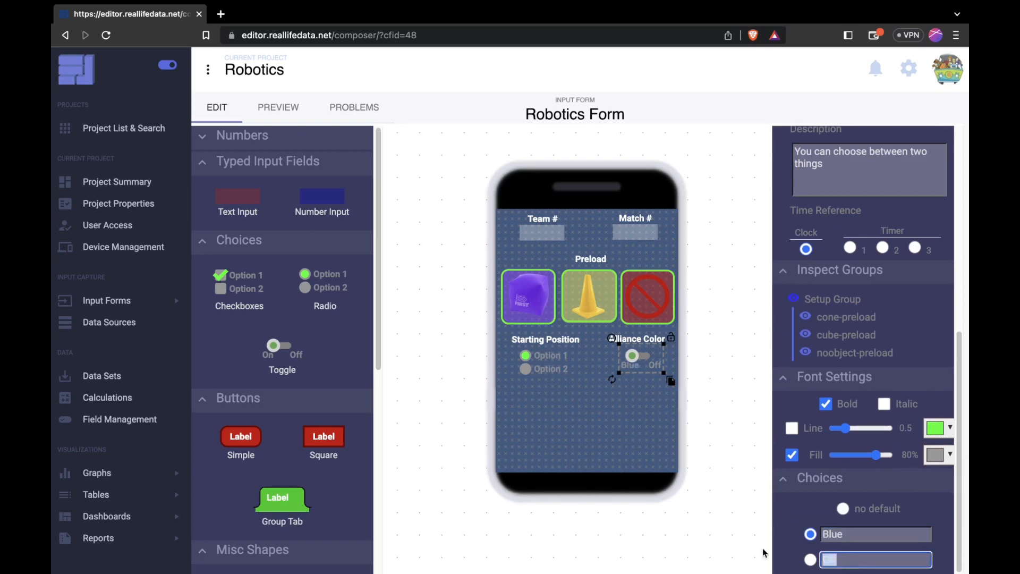
pyautogui.write('Red')
# Make the alliance-color toggle's text white at full opacity and centre the toggle under its label.
pyautogui.click(940, 459)
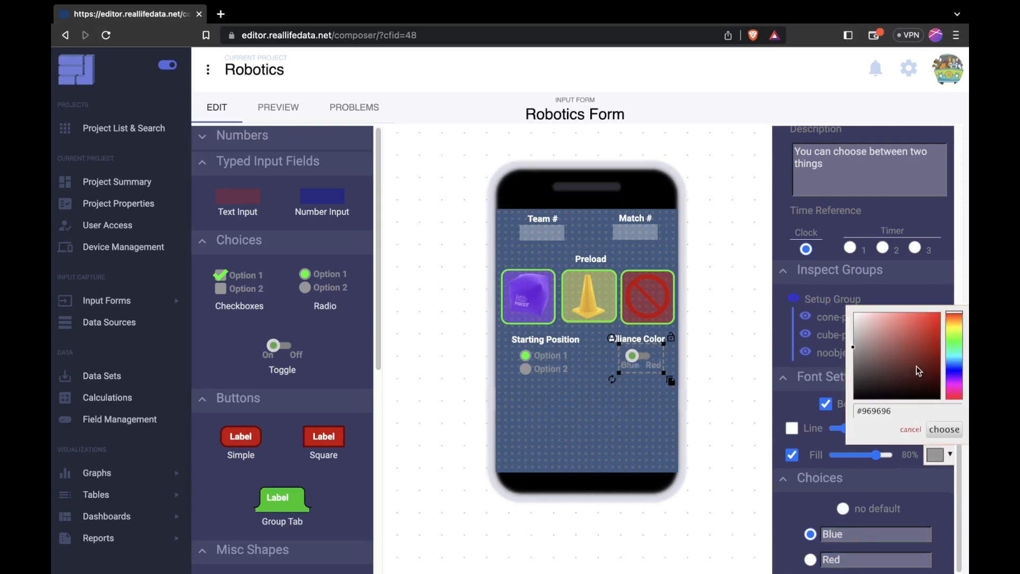
pyautogui.moveTo(918, 369); pyautogui.dragTo(747, 264)
pyautogui.click(944, 429)
pyautogui.moveTo(877, 454); pyautogui.dragTo(894, 455)
pyautogui.moveTo(641, 356); pyautogui.dragTo(637, 356)
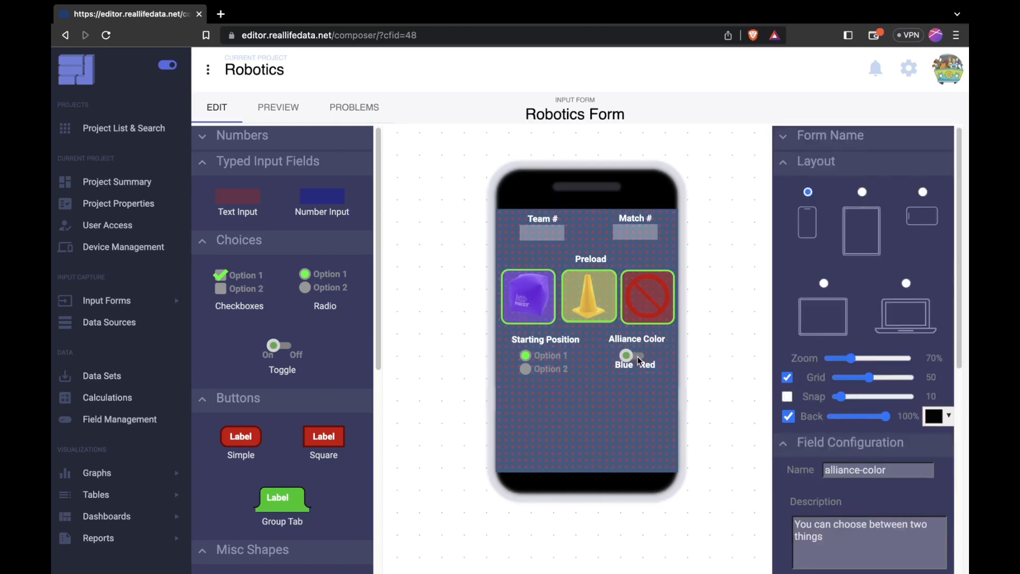
# Set the font fill of the Starting Position radio field to white at 100% opacity.
pyautogui.click(565, 355)
pyautogui.scroll(-8, 856, 387)
pyautogui.click(939, 426)
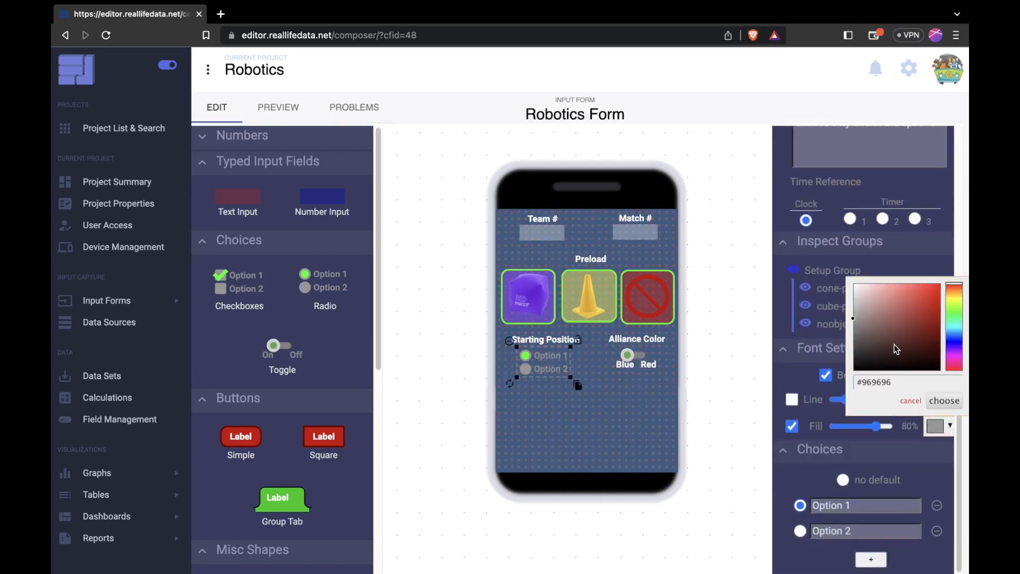
pyautogui.click(945, 400)
pyautogui.moveTo(876, 426); pyautogui.dragTo(890, 429)
# Set the Starting Position radio field's choices to Load, Center and Wall, with no default selected.
pyautogui.click(872, 505)
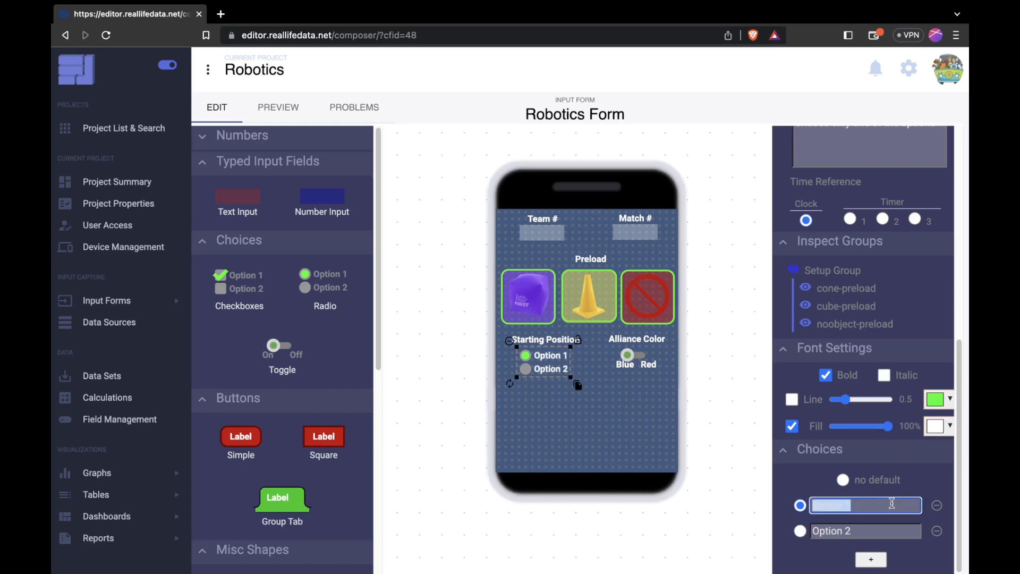
pyautogui.write('Load')
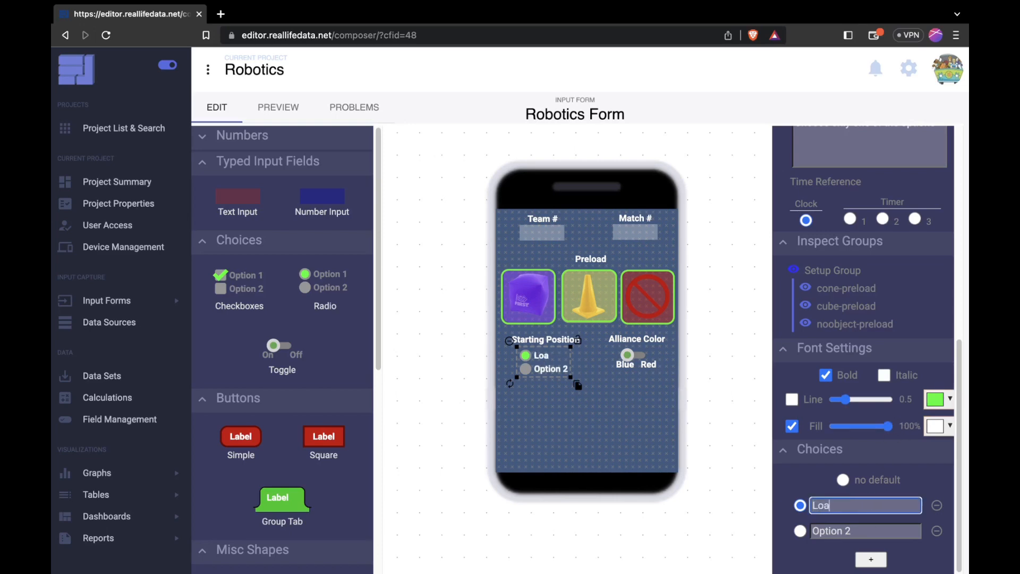
pyautogui.click(862, 530)
pyautogui.write('Center')
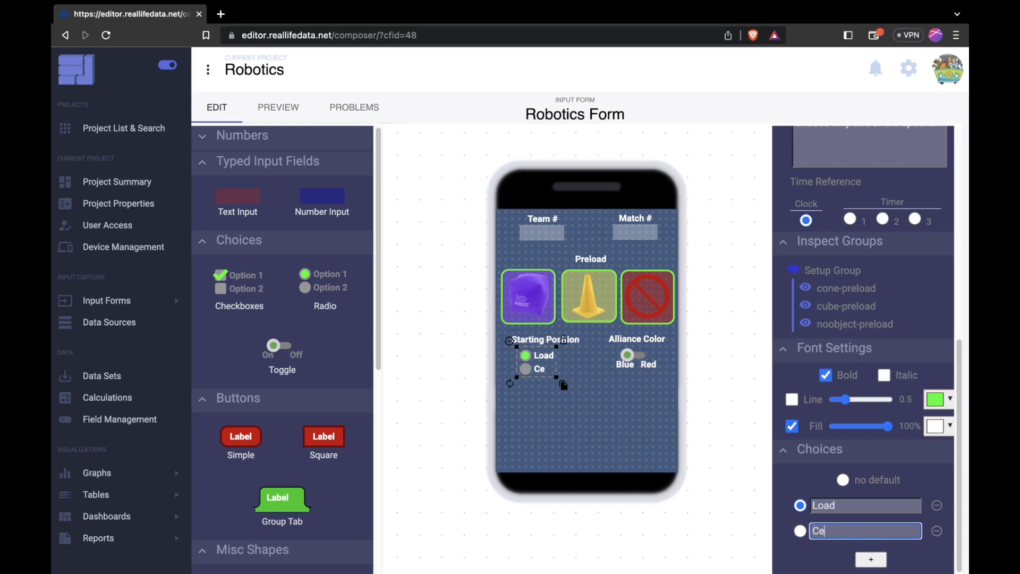
pyautogui.click(872, 560)
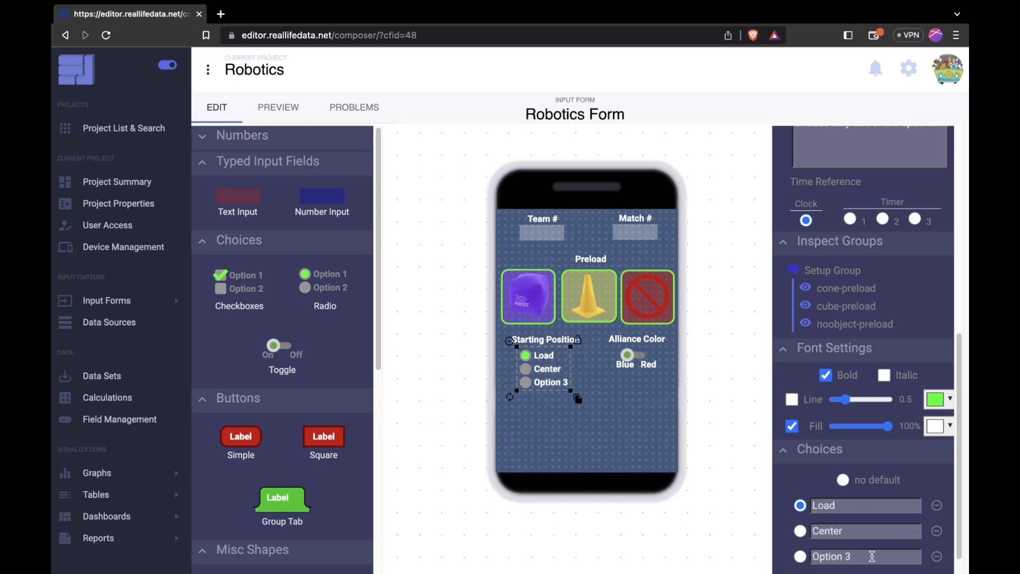
pyautogui.click(872, 557)
pyautogui.write('Wall')
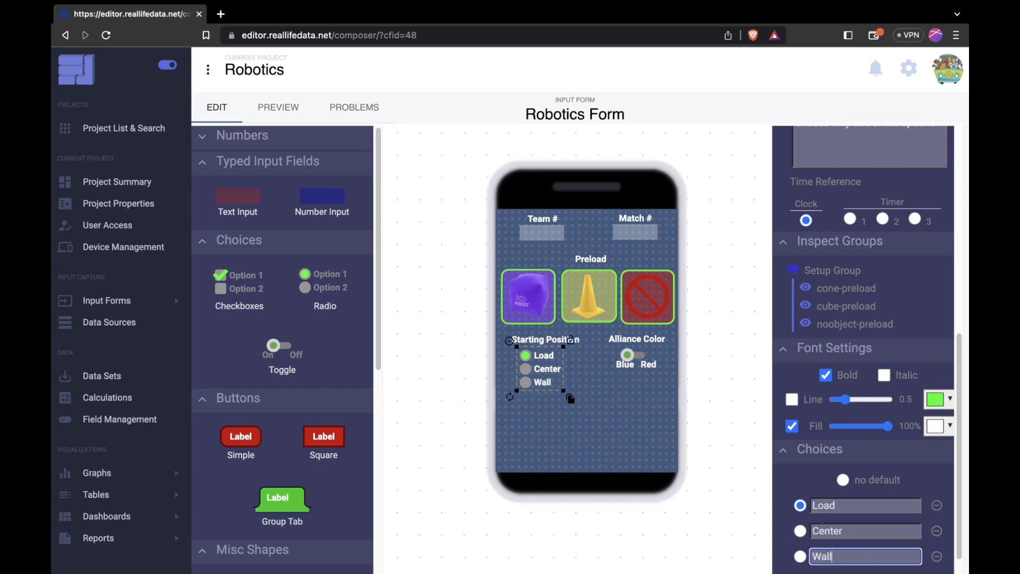
pyautogui.click(538, 375)
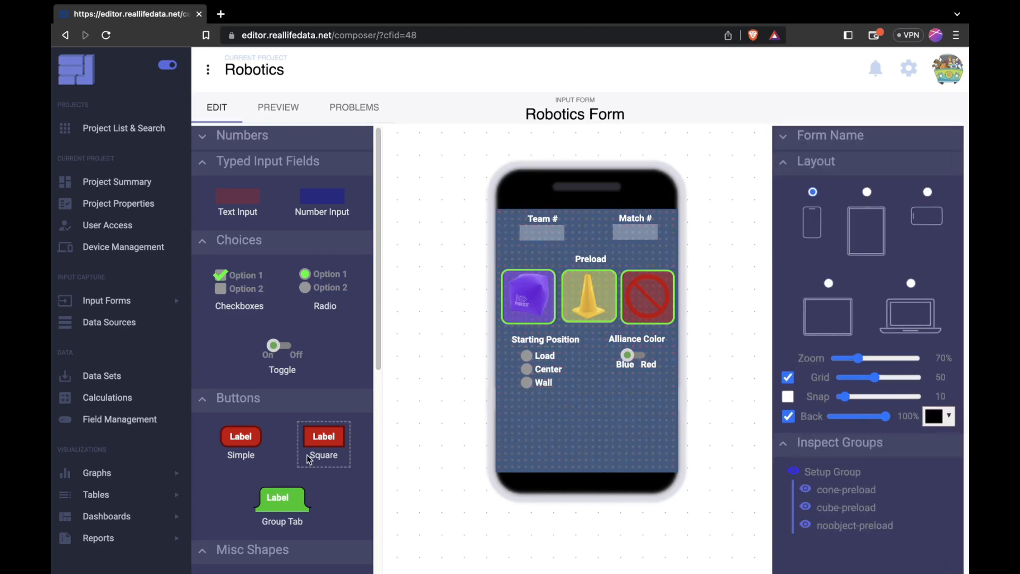
# Place a simple button near the bottom of the phone screen and fill it green #52bc18 without an outline.
pyautogui.moveTo(247, 442); pyautogui.dragTo(593, 463)
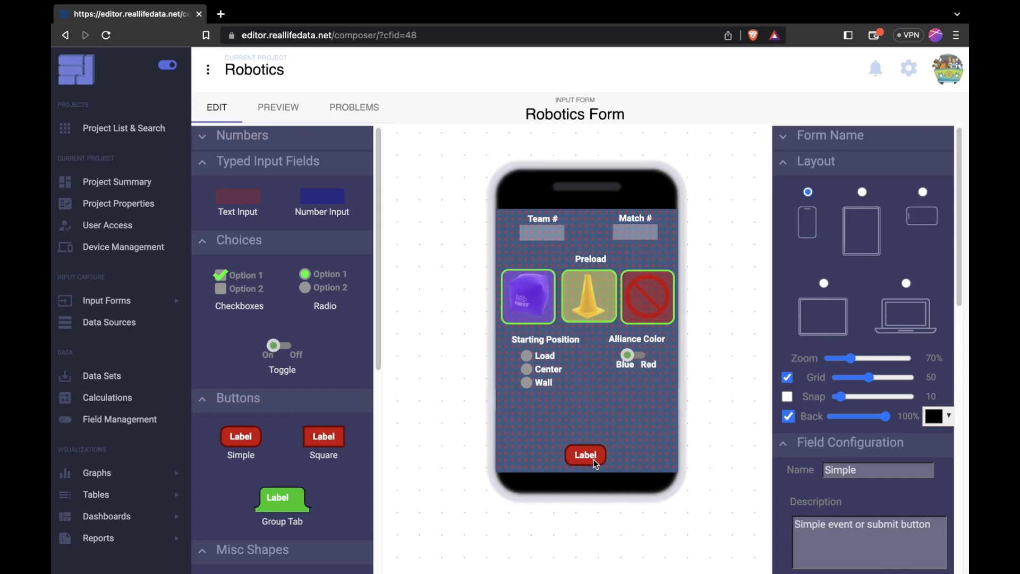
pyautogui.click(592, 459)
pyautogui.scroll(-5, 853, 492)
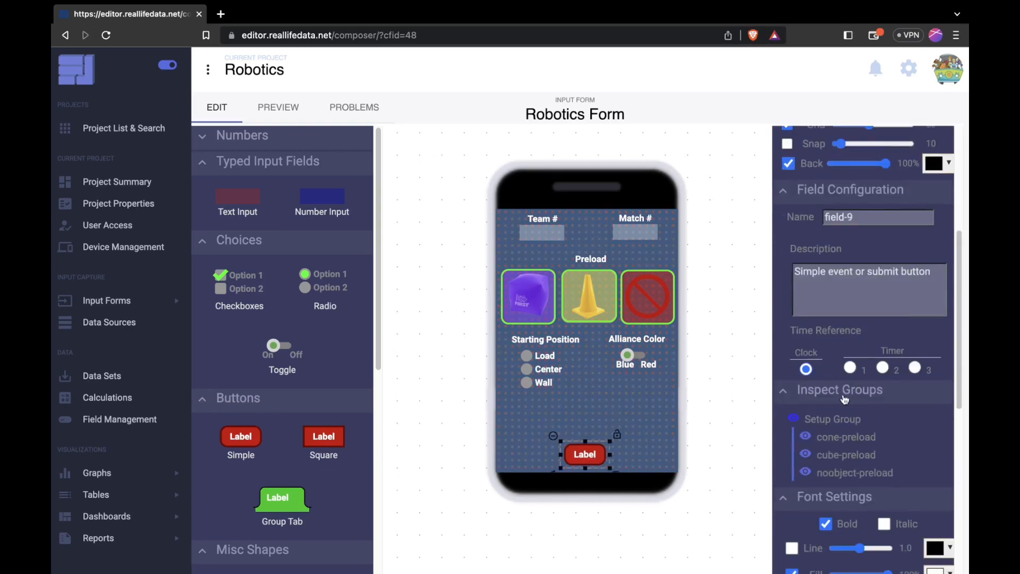
pyautogui.scroll(-3, 845, 400)
pyautogui.click(939, 392)
pyautogui.click(903, 504)
pyautogui.write('#50e')
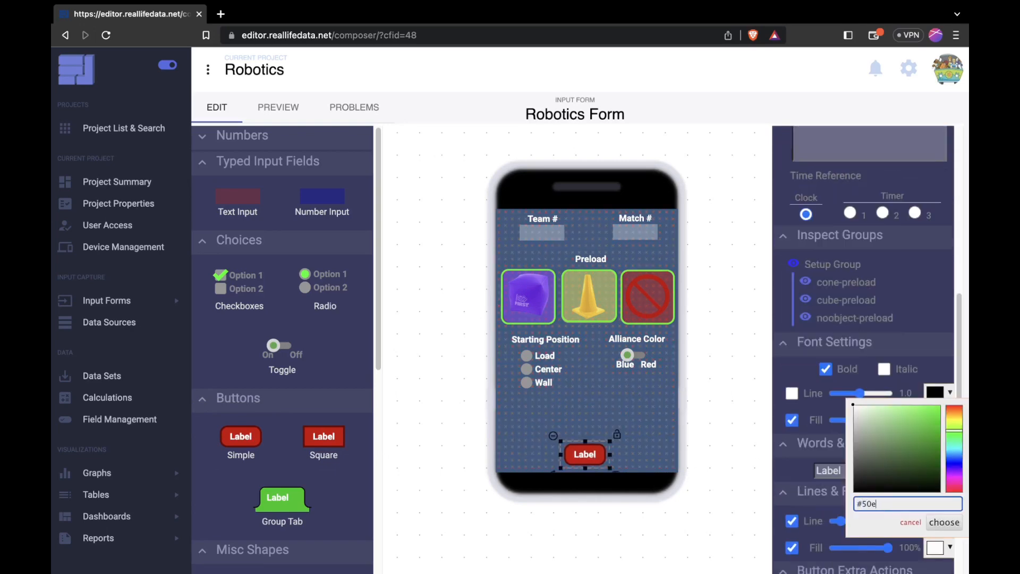
pyautogui.press('BackSpace')
pyautogui.press('BackSpace')
pyautogui.write('2bc18')
pyautogui.click(955, 522)
# Label the green button Begin Auto and widen it to fit its text.
pyautogui.moveTo(851, 471); pyautogui.dragTo(701, 467)
pyautogui.write('Begin Auto')
pyautogui.click(615, 456)
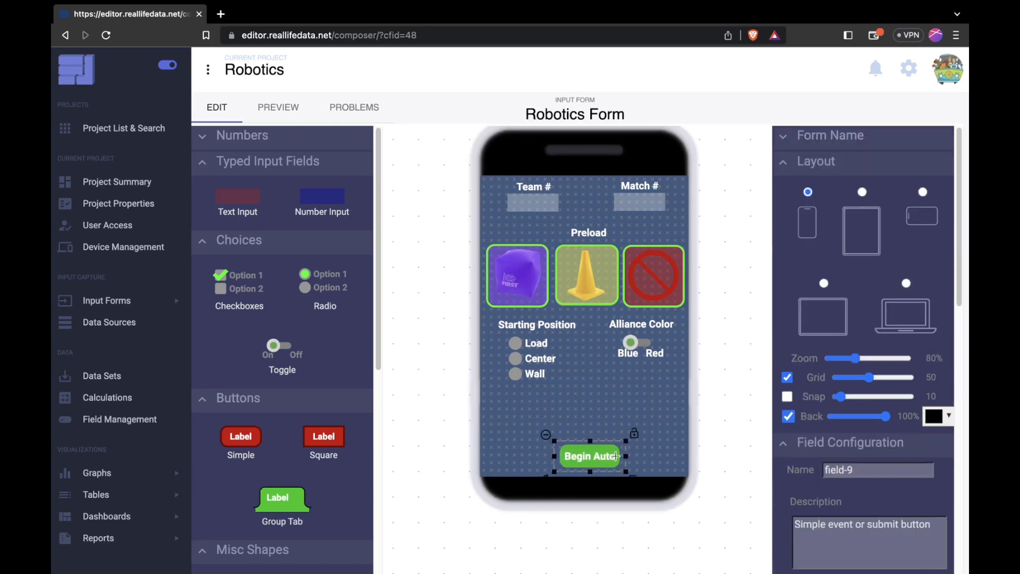
# Add a group named Auto Group to the form and move it aside, clear of the Begin Auto button.
pyautogui.scroll(-5, 282, 425)
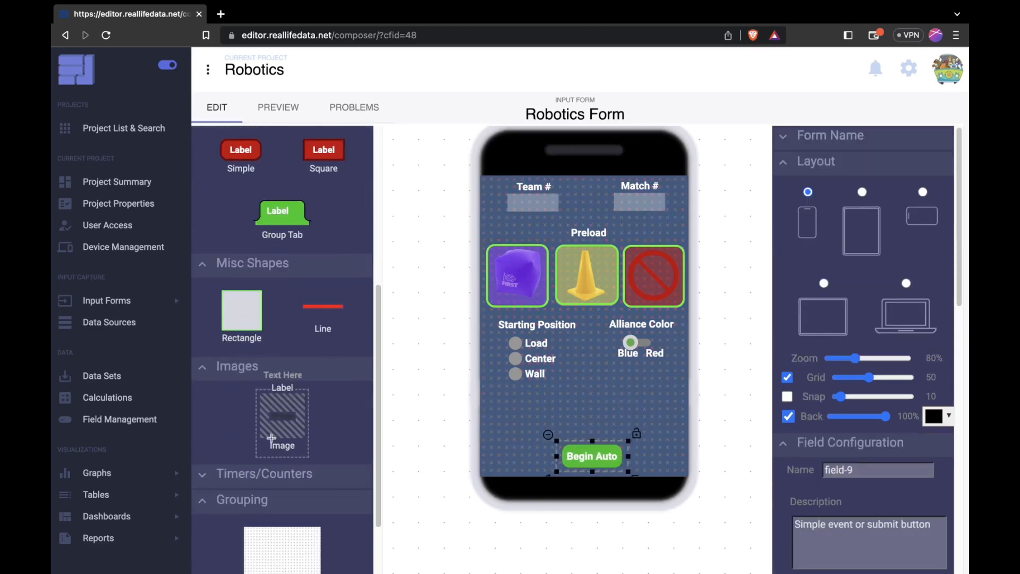
pyautogui.scroll(-2, 271, 439)
pyautogui.moveTo(282, 479); pyautogui.dragTo(600, 376)
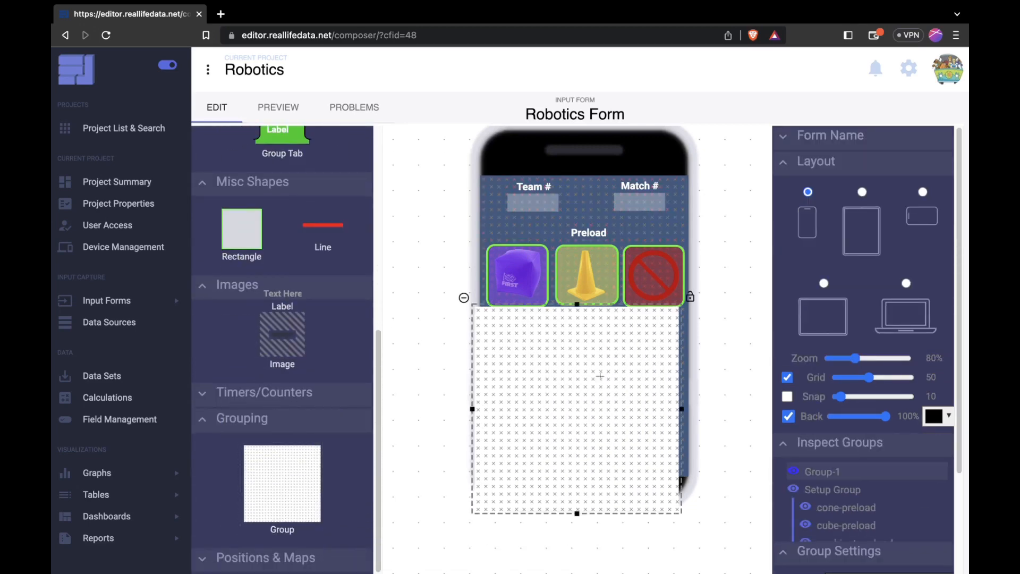
pyautogui.write('Auto Group')
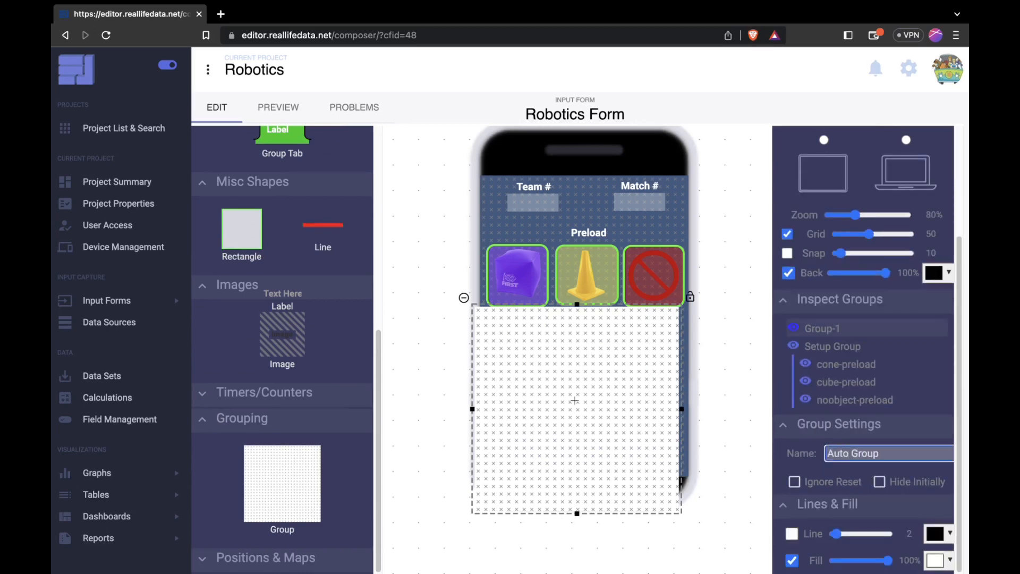
pyautogui.moveTo(575, 400); pyautogui.dragTo(469, 494)
# Set the Begin Auto button to pop up the Auto Group.
pyautogui.scroll(-10, 865, 508)
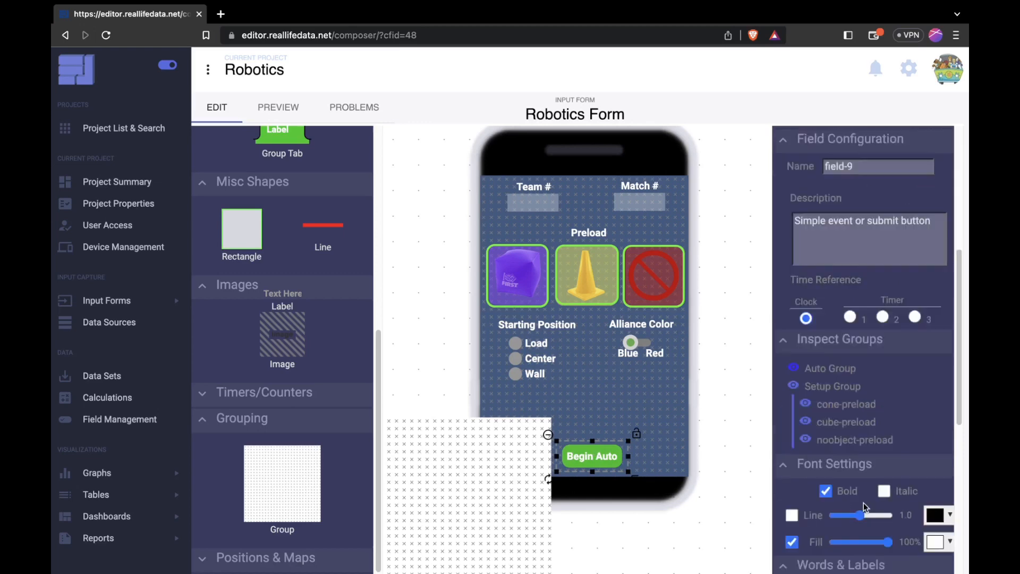
pyautogui.click(842, 365)
pyautogui.click(868, 381)
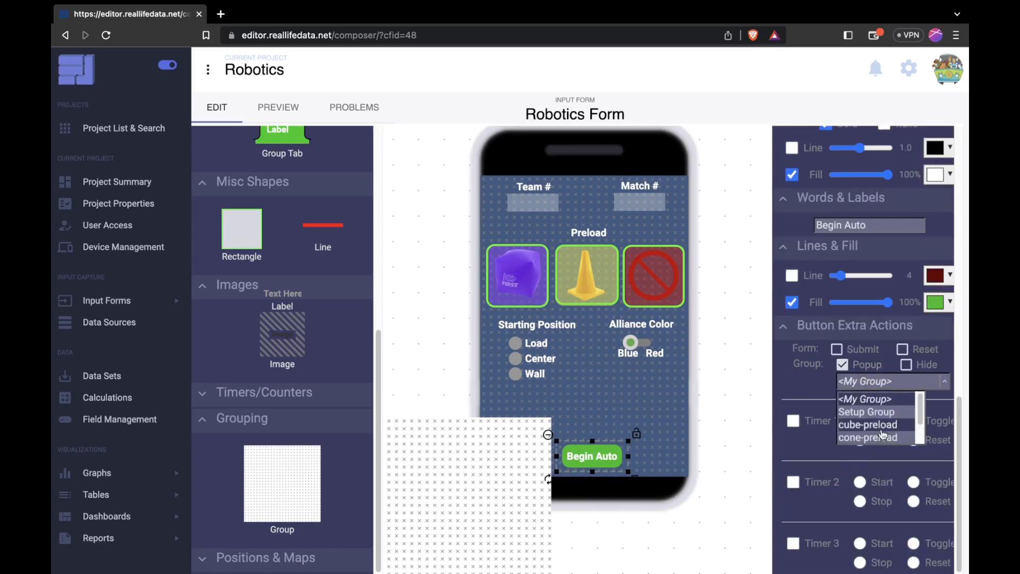
pyautogui.click(880, 448)
pyautogui.click(718, 474)
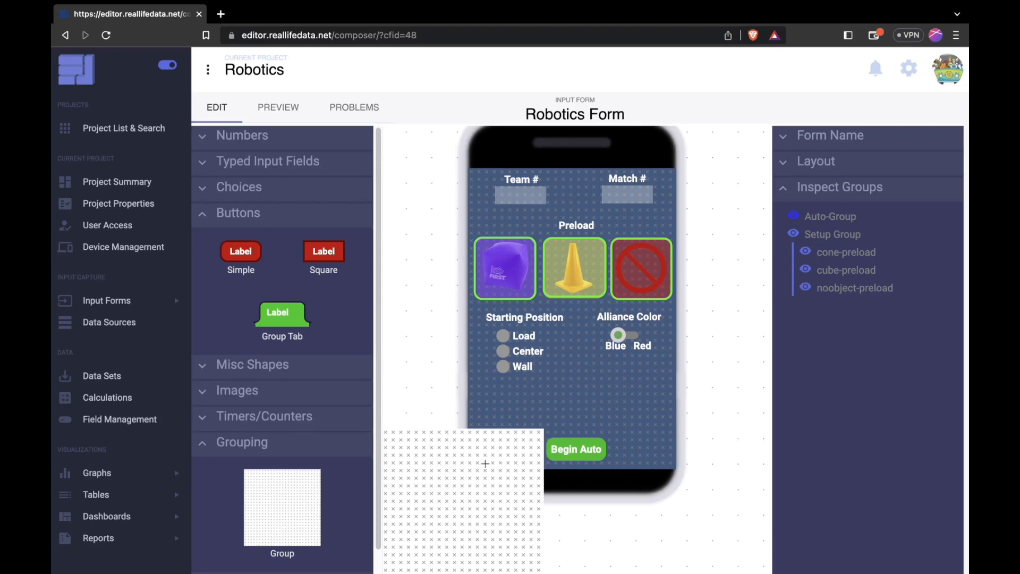
# Fit the Auto-Group over the whole phone screen and fill it light blue.
pyautogui.moveTo(494, 456); pyautogui.dragTo(614, 200)
pyautogui.click(935, 450)
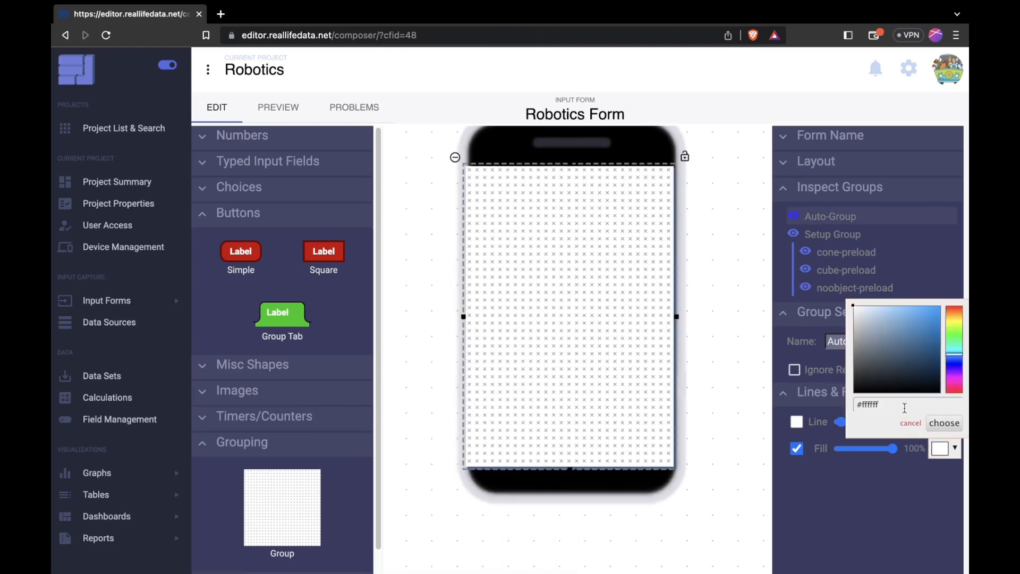
pyautogui.moveTo(904, 408); pyautogui.dragTo(859, 405)
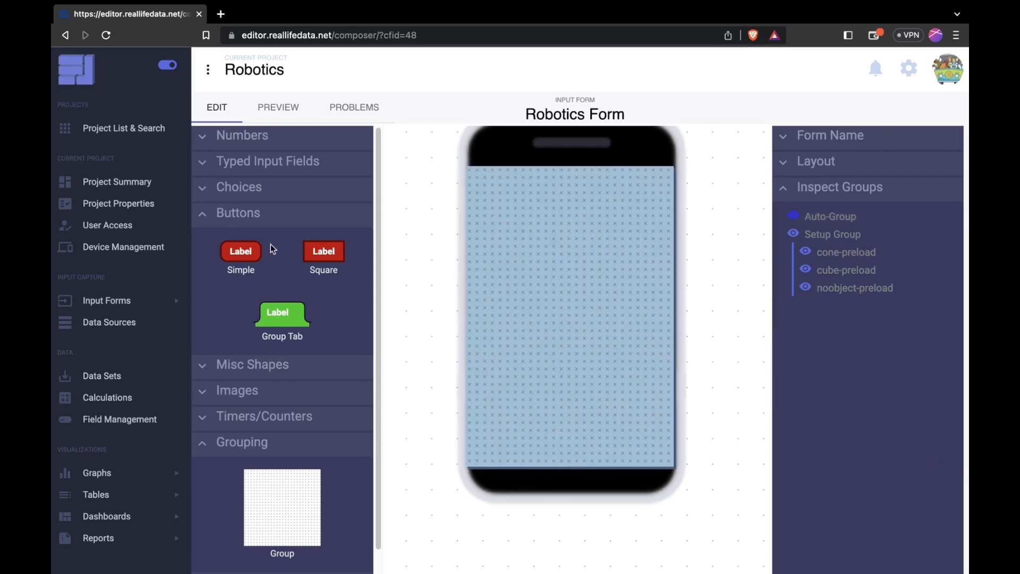
# Place a simple button at the top centre of the Auto-Group and label it Scoring.
pyautogui.moveTo(243, 251); pyautogui.dragTo(572, 183)
pyautogui.scroll(-3, 863, 381)
pyautogui.doubleClick(856, 416)
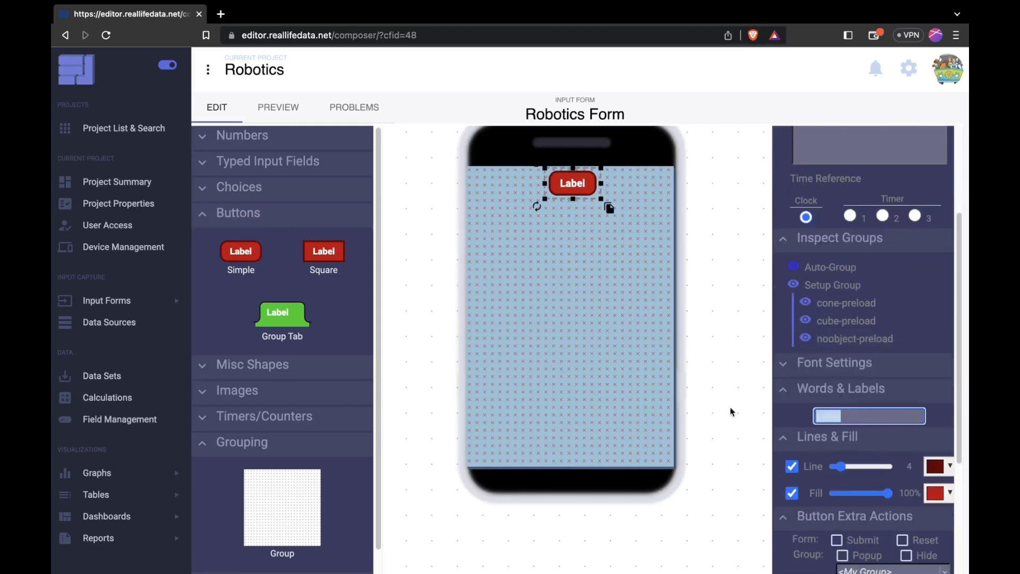
pyautogui.write('Scoring')
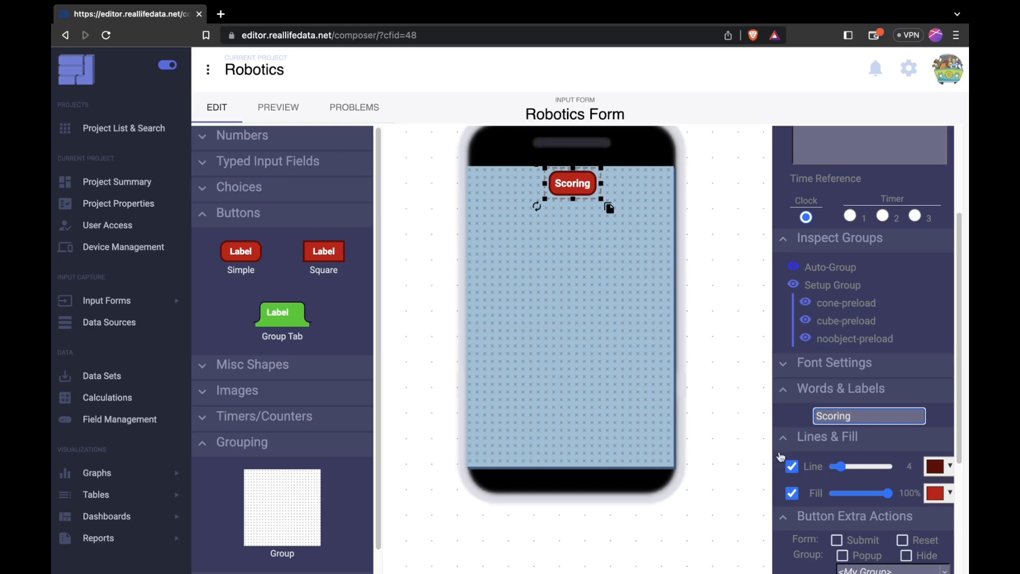
# Remove the Scoring button's outline and fill the button blue.
pyautogui.click(792, 466)
pyautogui.click(937, 493)
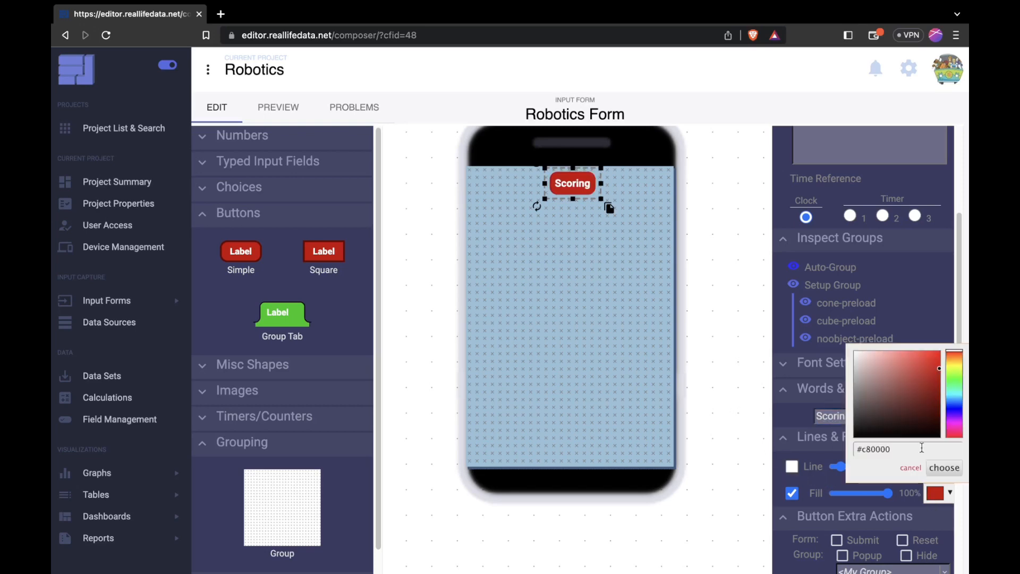
pyautogui.click(944, 468)
# Add a group below the Scoring button, name it Auto-Scoring and set it to be hidden initially.
pyautogui.moveTo(282, 507); pyautogui.dragTo(581, 262)
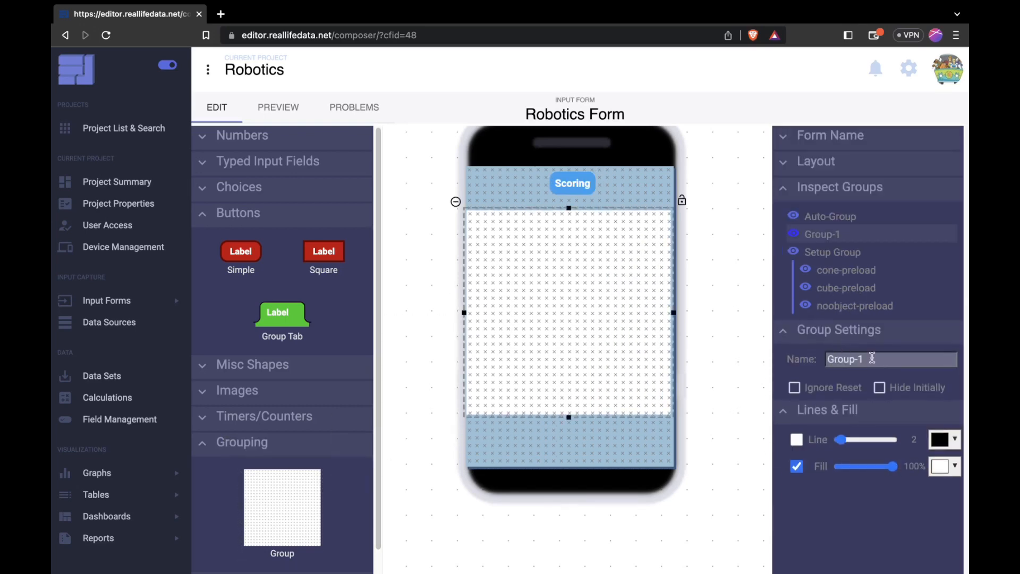
pyautogui.tripleClick(872, 358)
pyautogui.write('Auto-Scoring')
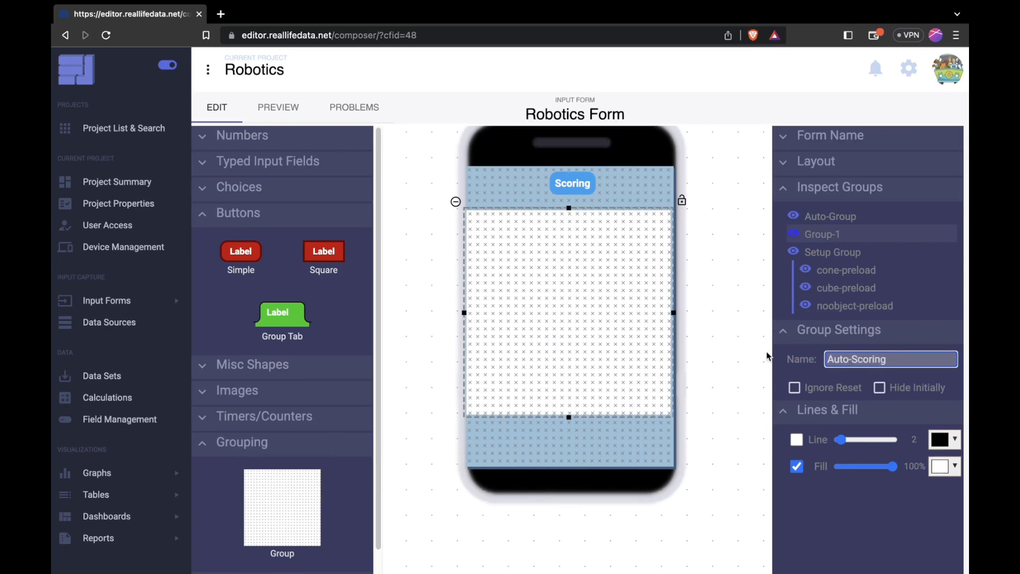
pyautogui.click(879, 387)
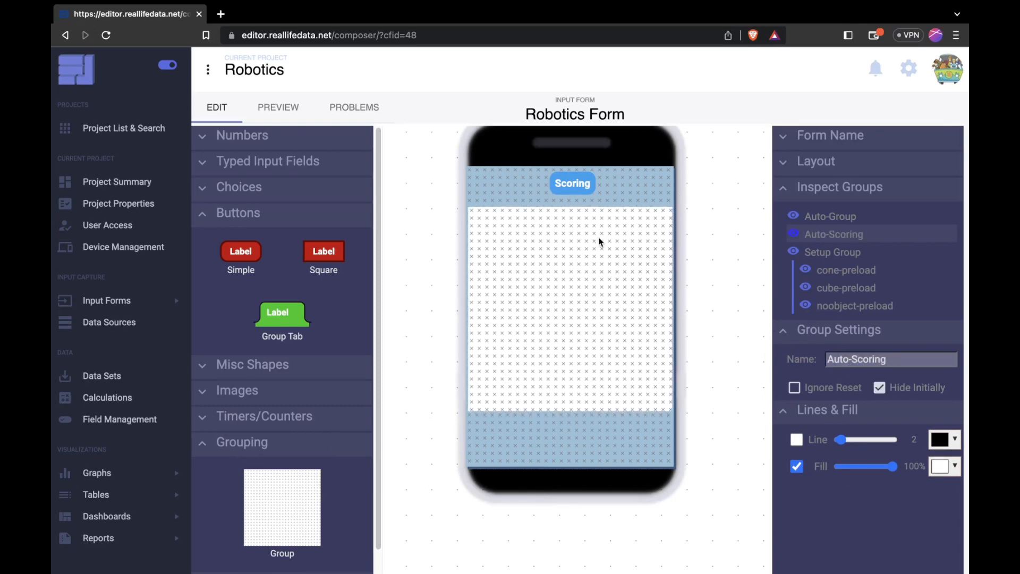
# Nest the Auto-Scoring group inside Auto-Group just below the Scoring button, remove its fill and shorten it from the bottom.
pyautogui.moveTo(598, 237); pyautogui.dragTo(599, 229)
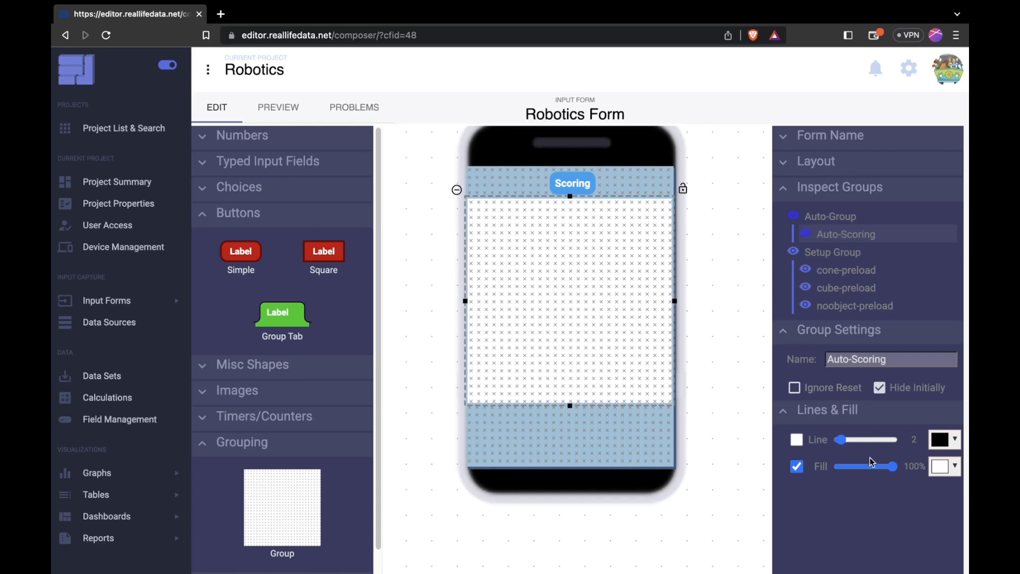
pyautogui.click(797, 467)
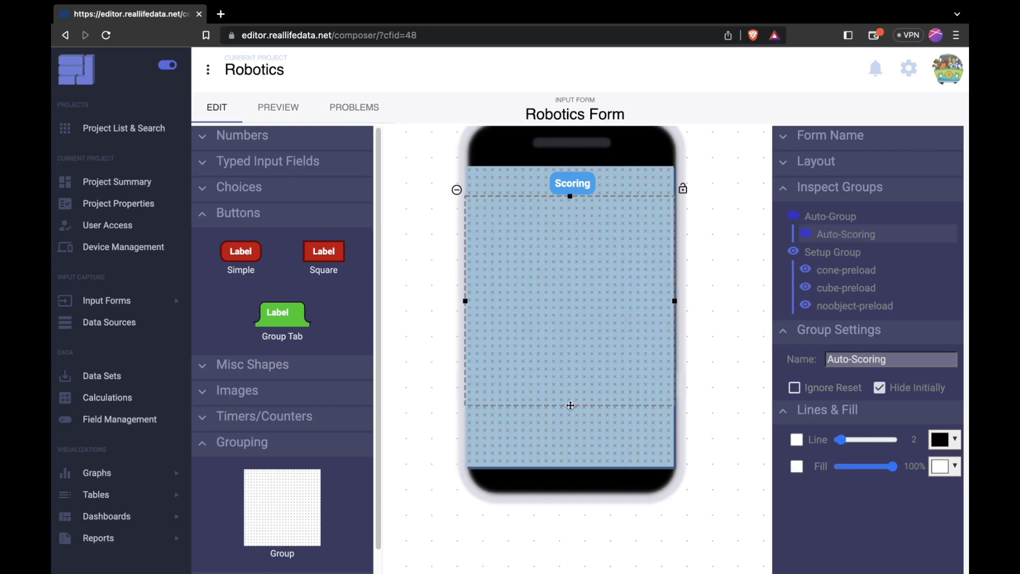
pyautogui.moveTo(570, 405); pyautogui.dragTo(570, 343)
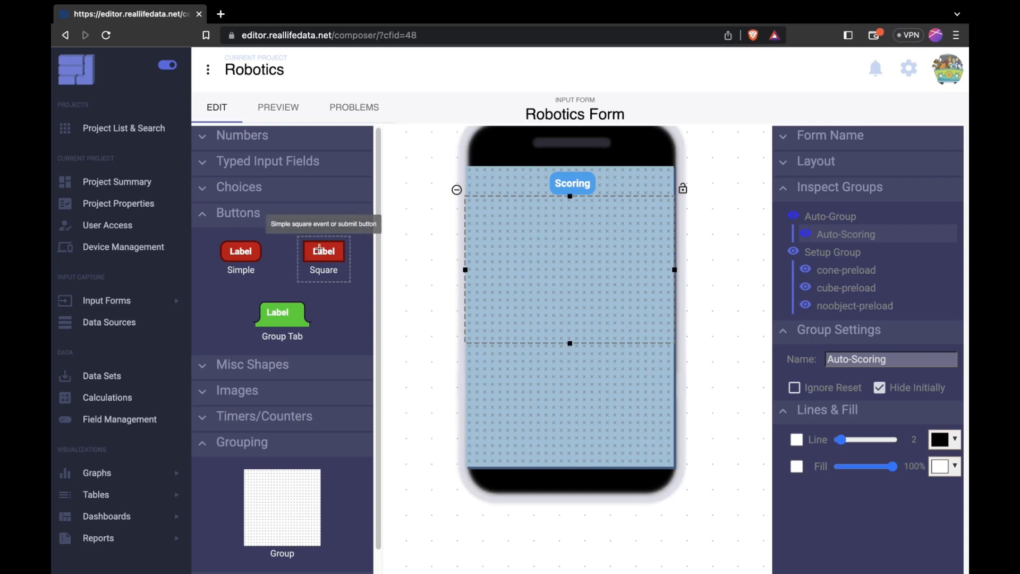
# Place a simple button and a narrow square button labelled X at opposite upper corners of the Auto-Scoring group.
pyautogui.moveTo(240, 251); pyautogui.dragTo(509, 217)
pyautogui.moveTo(324, 251); pyautogui.dragTo(659, 216)
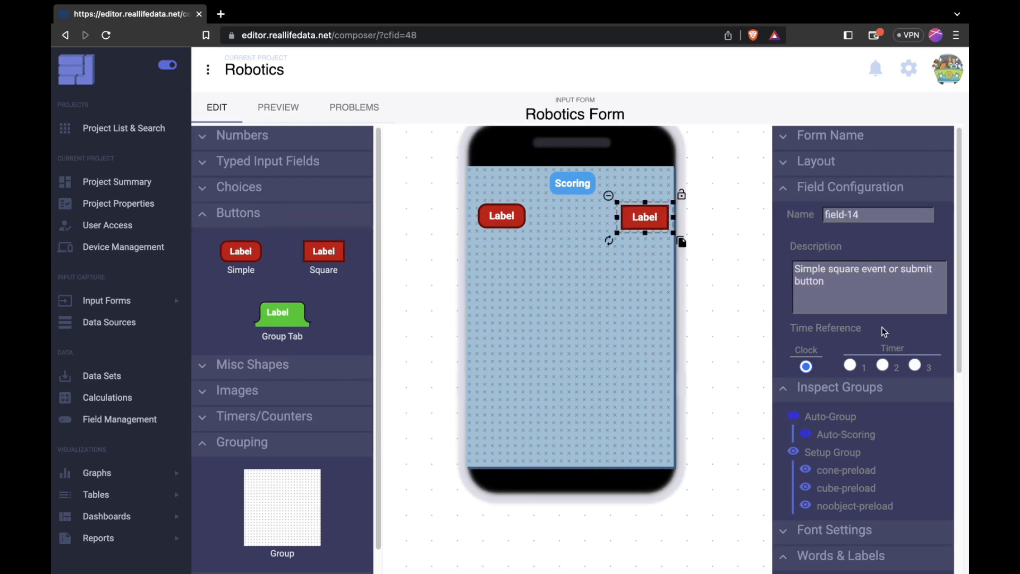
pyautogui.scroll(-3, 882, 327)
pyautogui.doubleClick(918, 444)
pyautogui.write('X')
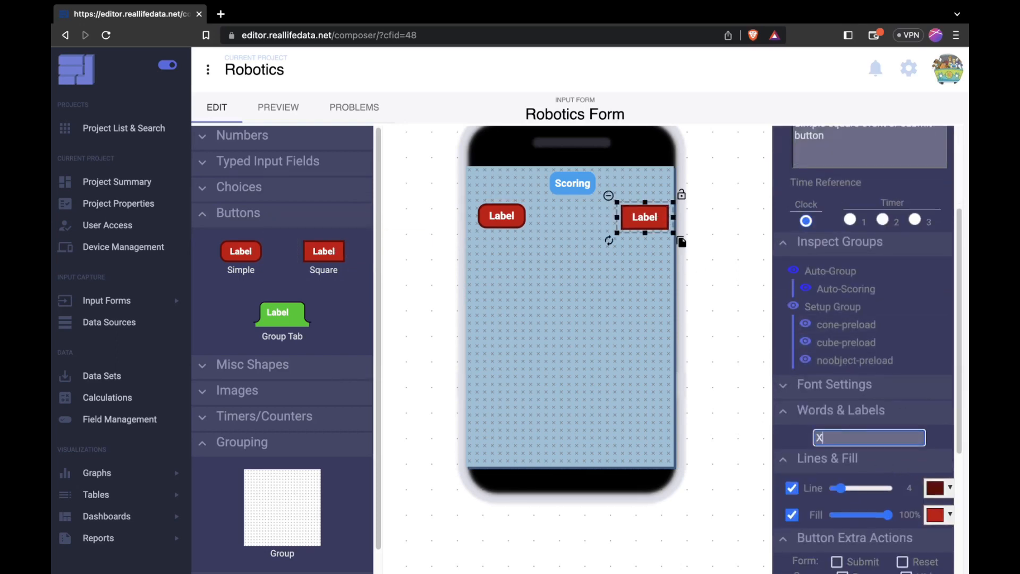
pyautogui.moveTo(617, 217); pyautogui.dragTo(633, 216)
# Set the X button to hide a group and choose its target group.
pyautogui.scroll(-4, 871, 361)
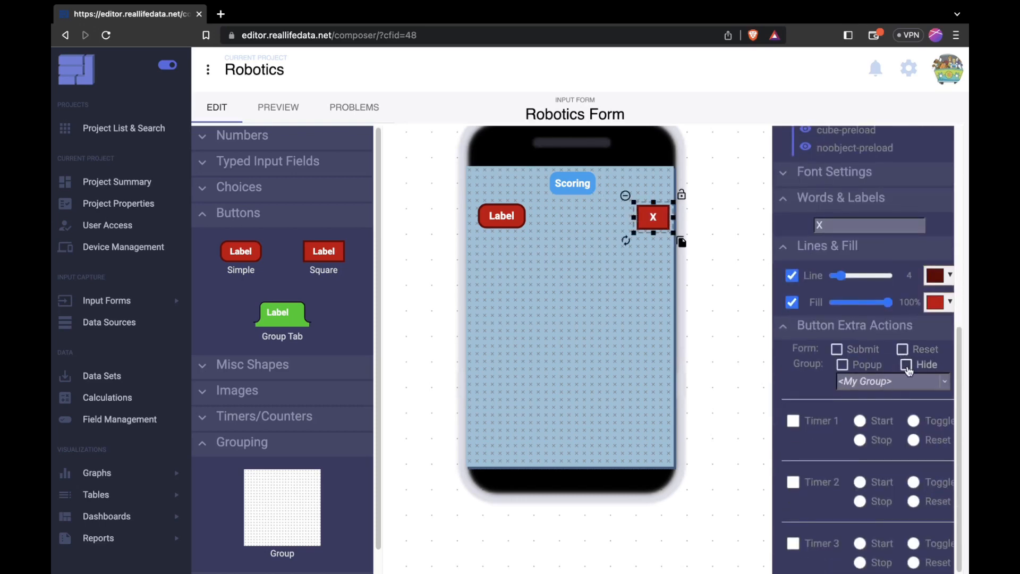
pyautogui.click(906, 365)
pyautogui.click(888, 382)
pyautogui.scroll(-2, 885, 425)
pyautogui.click(890, 438)
# Label the simple button below Scoring High Cone and enlarge it to about half the phone screen's width.
pyautogui.moveTo(512, 216); pyautogui.dragTo(510, 223)
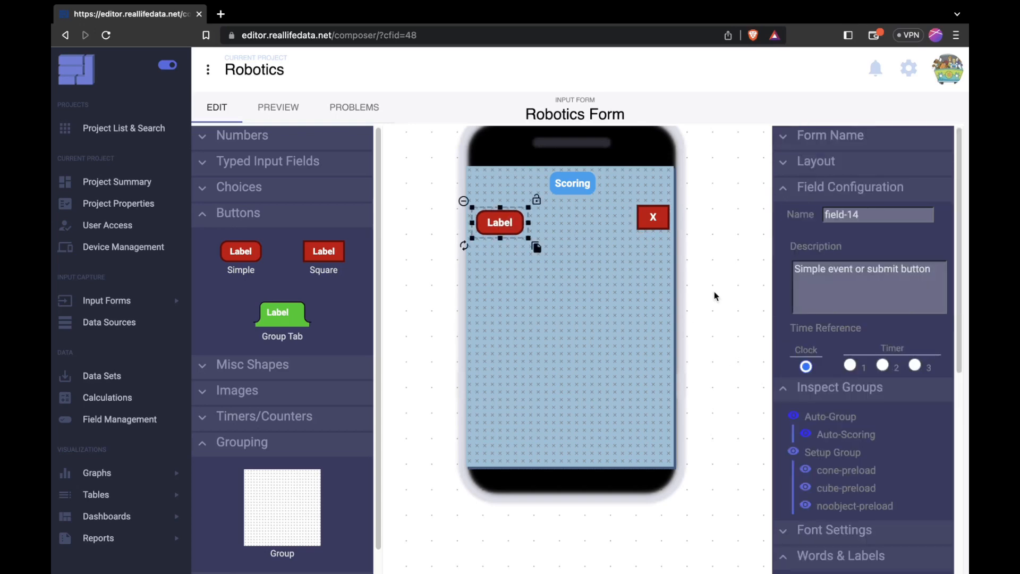
pyautogui.scroll(-5, 833, 296)
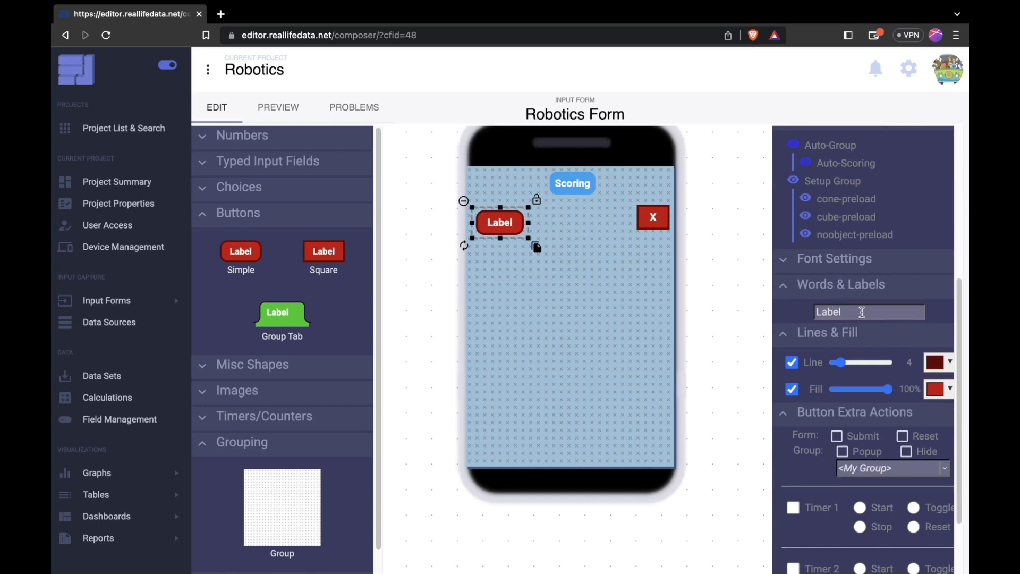
pyautogui.doubleClick(871, 312)
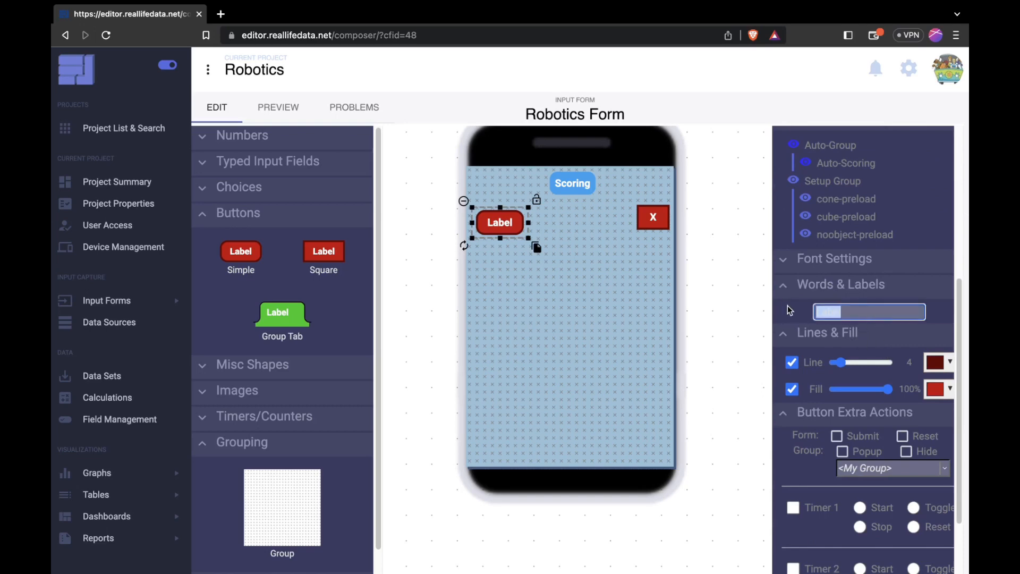
pyautogui.write('High Cone')
pyautogui.moveTo(530, 222); pyautogui.dragTo(510, 238)
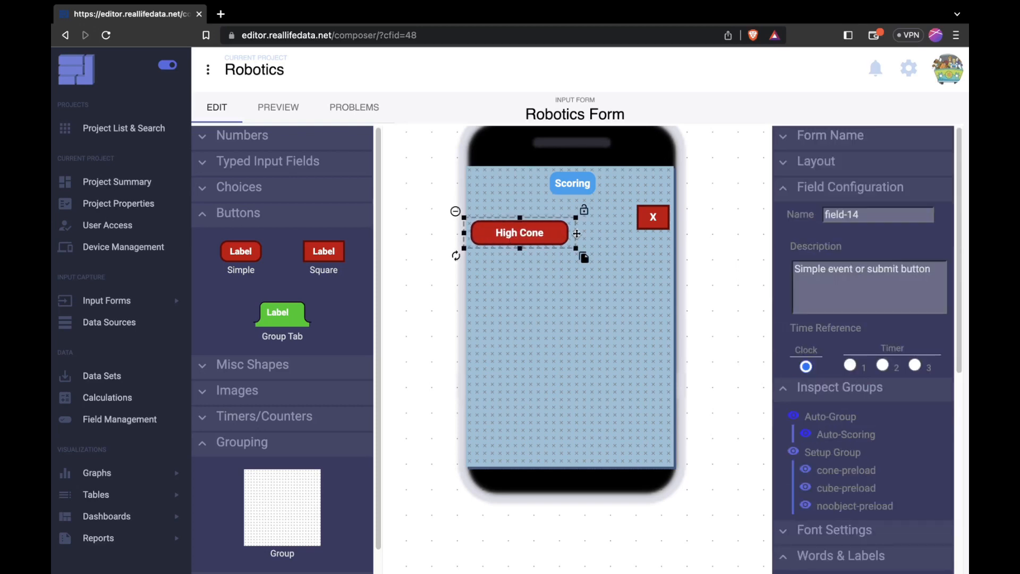
pyautogui.moveTo(576, 233); pyautogui.dragTo(528, 248)
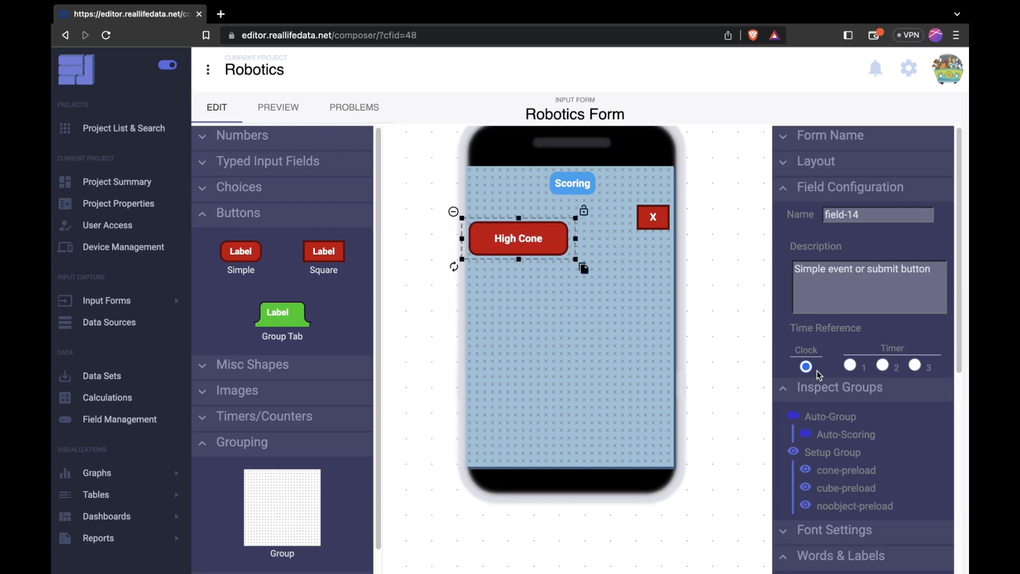
# Remove the High Cone button's outline and fill it with orange #ed9121.
pyautogui.scroll(-6, 863, 330)
pyautogui.click(936, 275)
pyautogui.click(792, 276)
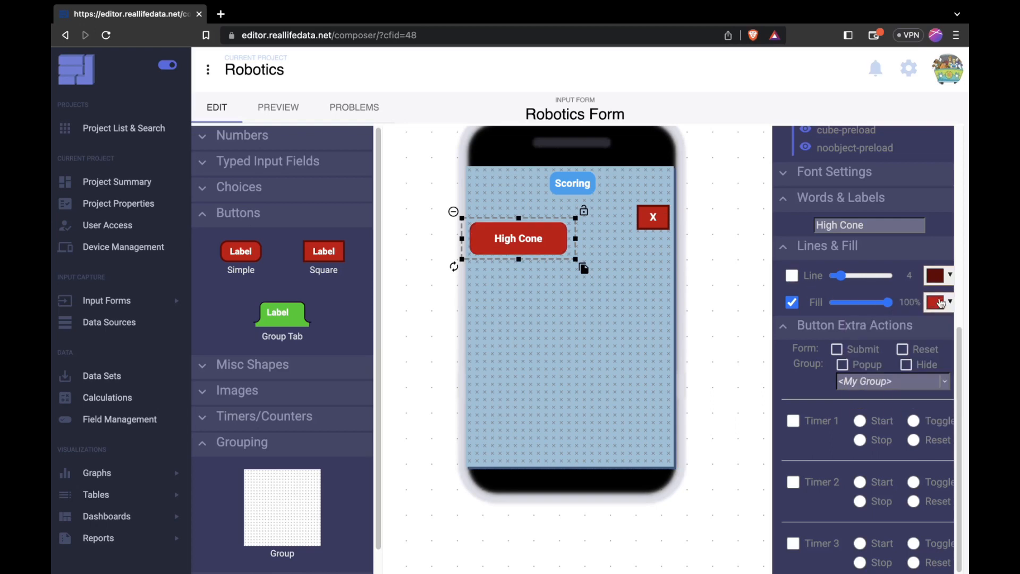
pyautogui.click(937, 302)
pyautogui.tripleClick(920, 417)
pyautogui.write('#ed9121')
pyautogui.click(939, 437)
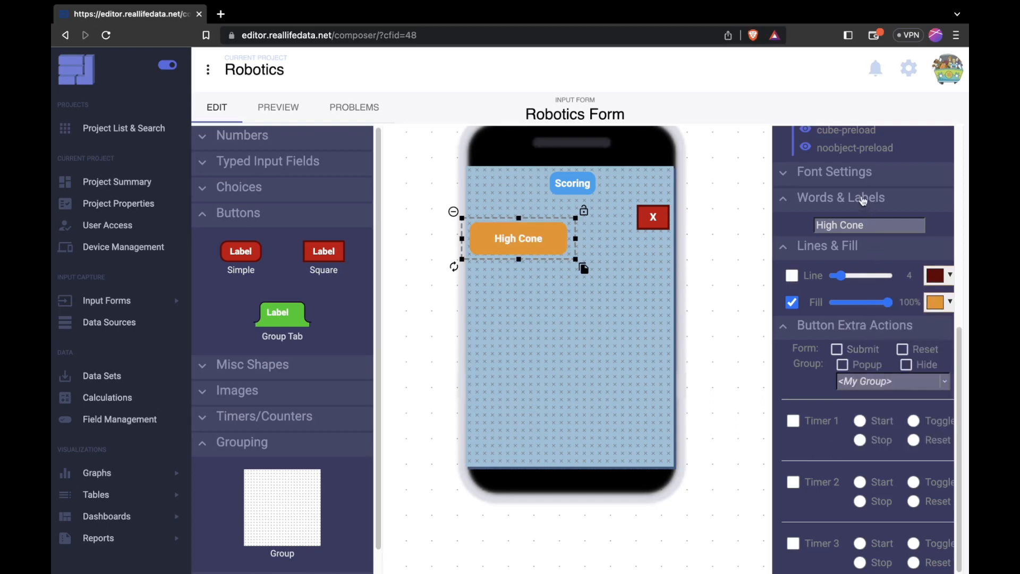
# Name the High Cone button's field autoconehigh.
pyautogui.scroll(7, 873, 267)
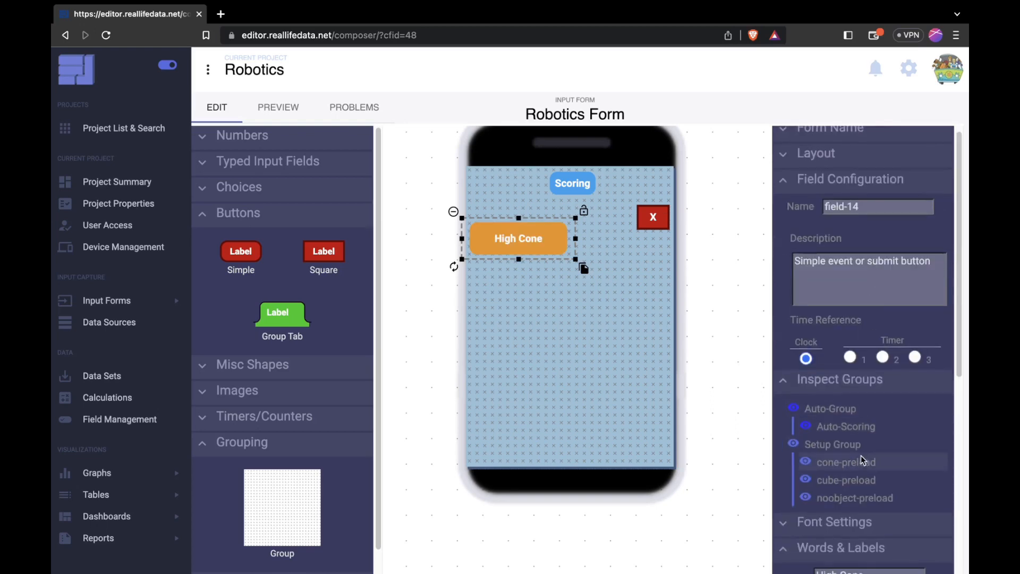
pyautogui.tripleClick(881, 210)
pyautogui.write('autoconehigh')
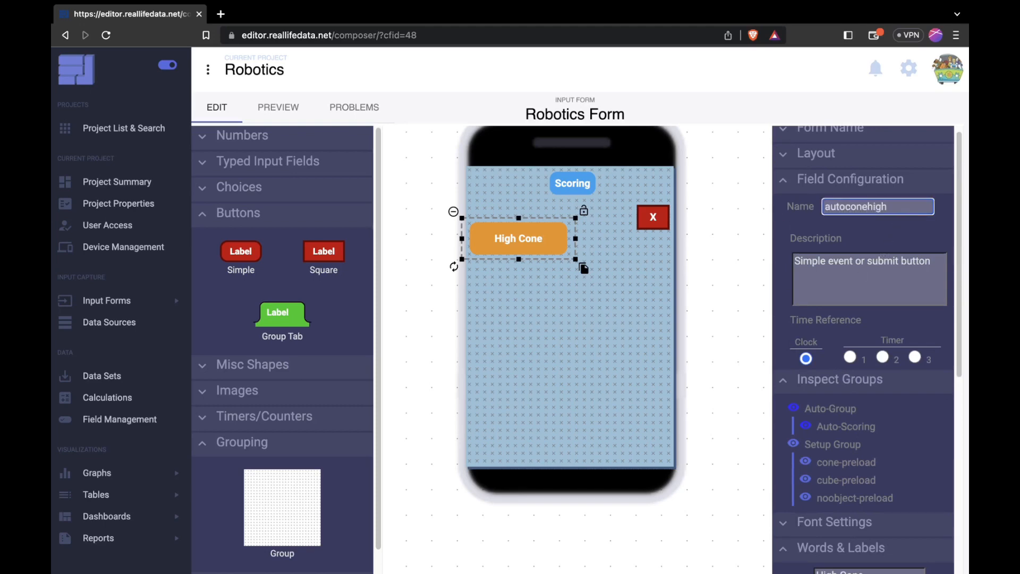
pyautogui.click(894, 232)
pyautogui.click(754, 260)
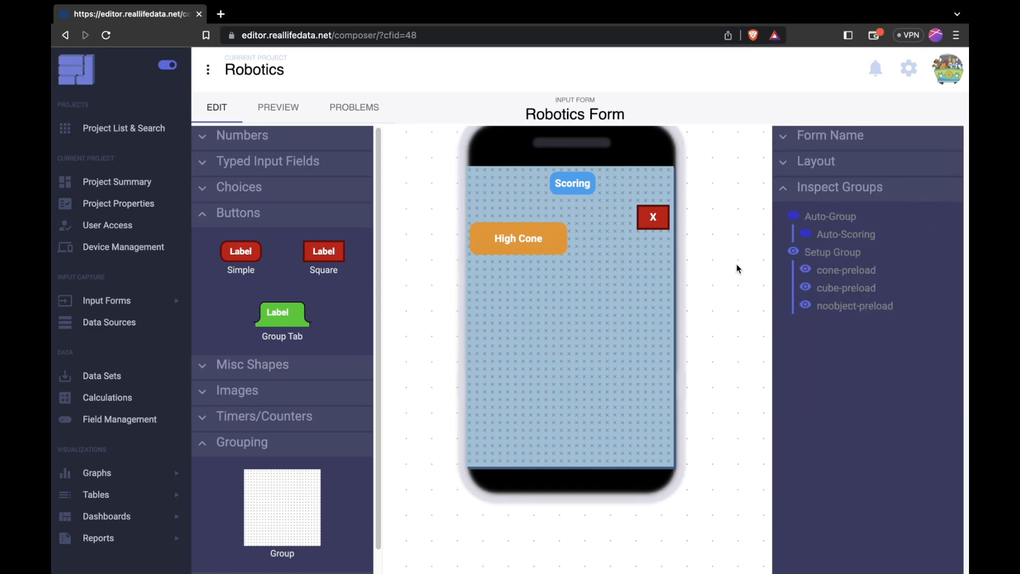
# Set the High Cone button to hide the Auto-Scoring group.
pyautogui.click(567, 240)
pyautogui.click(562, 240)
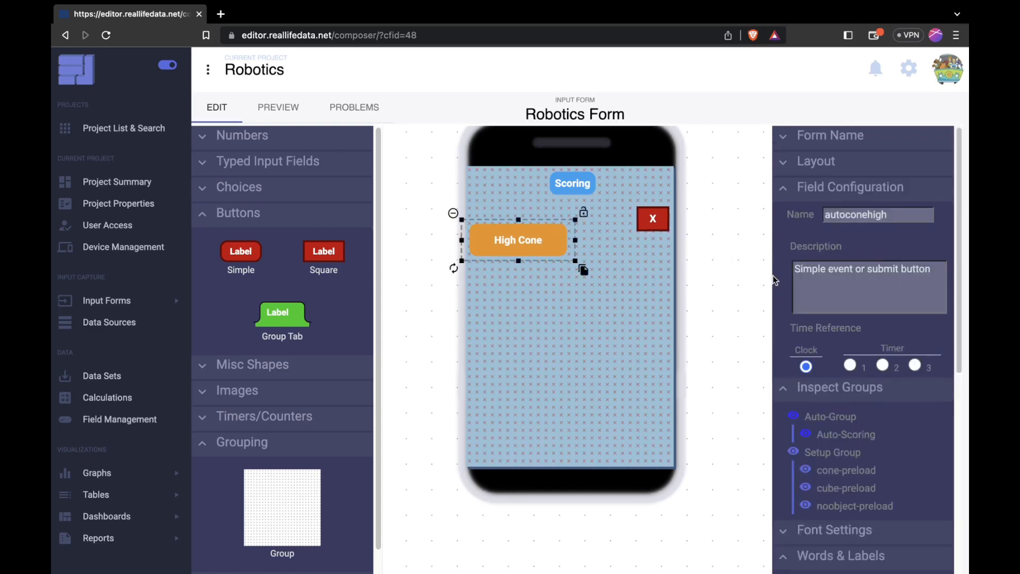
pyautogui.scroll(-2, 878, 300)
pyautogui.scroll(-5, 878, 299)
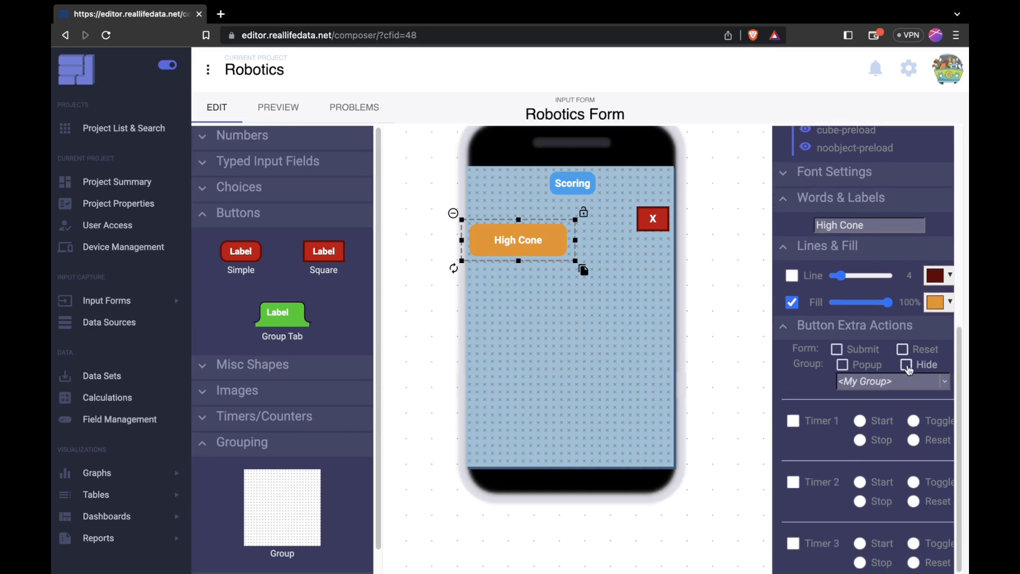
pyautogui.click(906, 364)
pyautogui.click(909, 386)
pyautogui.scroll(-2, 893, 433)
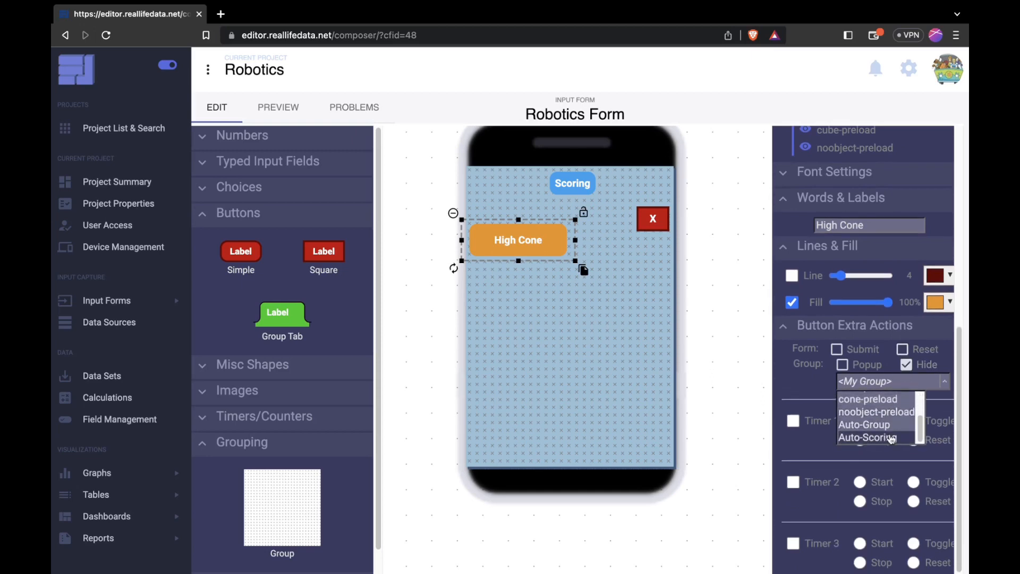
pyautogui.click(892, 437)
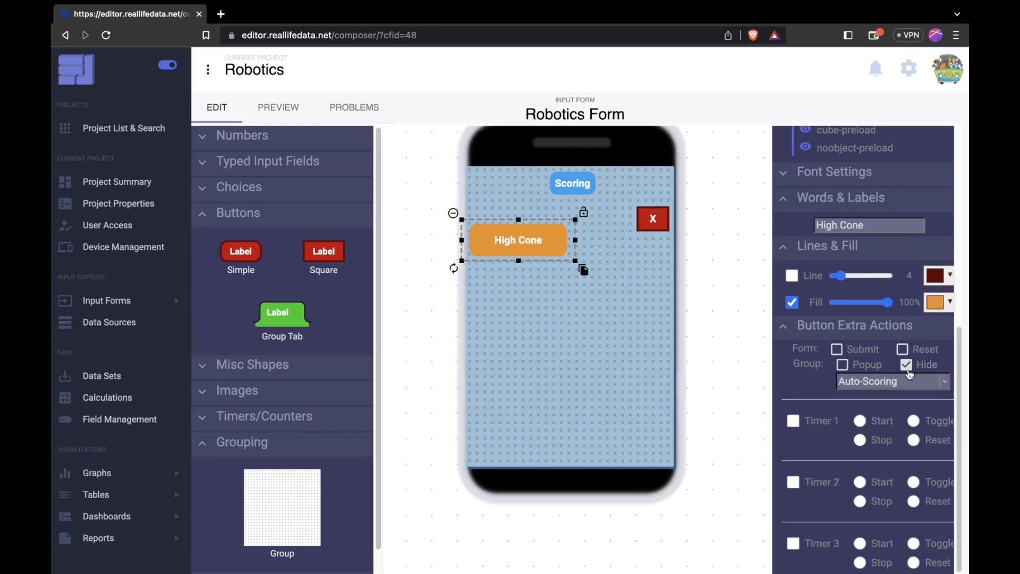
pyautogui.click(616, 245)
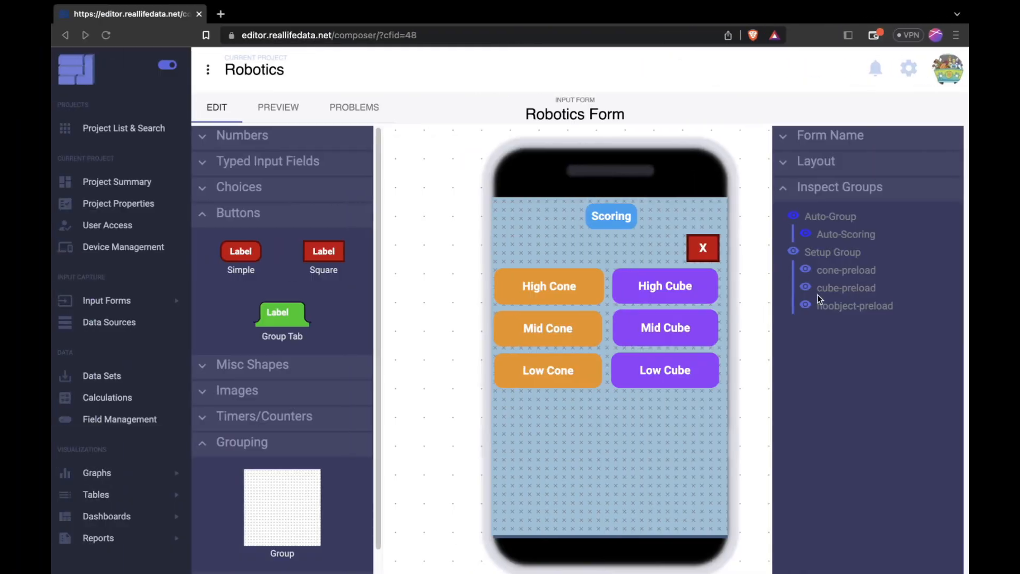
# Set the Scoring button to pop up the Auto-Scoring group.
pyautogui.click(612, 214)
pyautogui.scroll(-5, 921, 391)
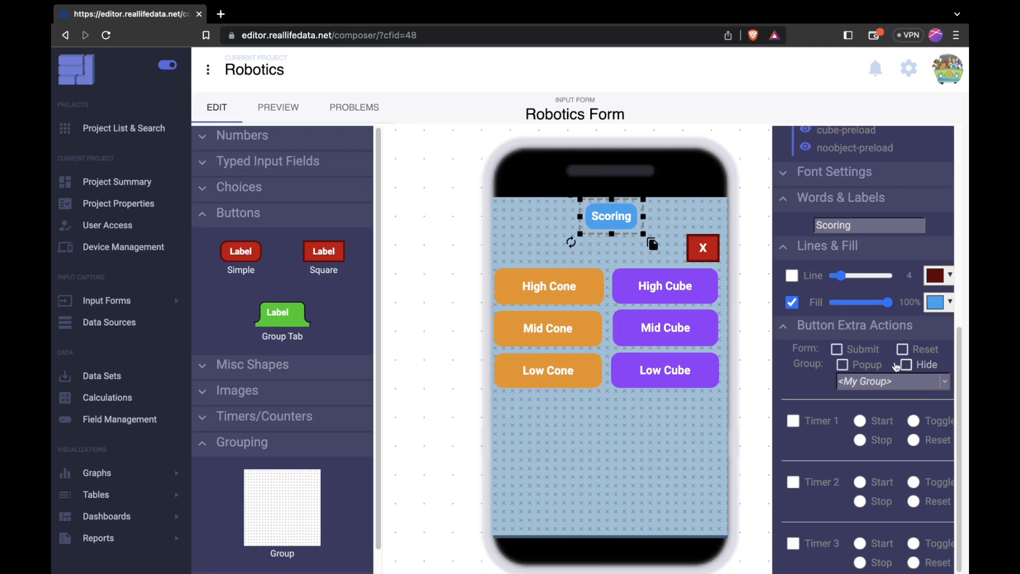
pyautogui.click(842, 365)
pyautogui.click(890, 381)
pyautogui.scroll(-2, 892, 420)
pyautogui.click(895, 442)
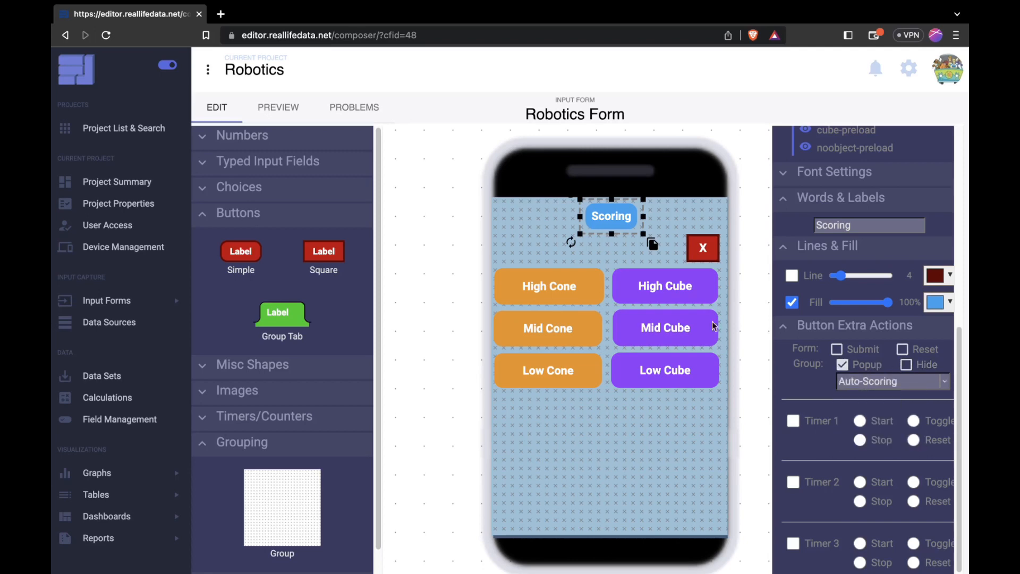
# Preview the form and test the Scoring, High Cone, High Cube and X buttons, returning to the editor.
pyautogui.click(290, 111)
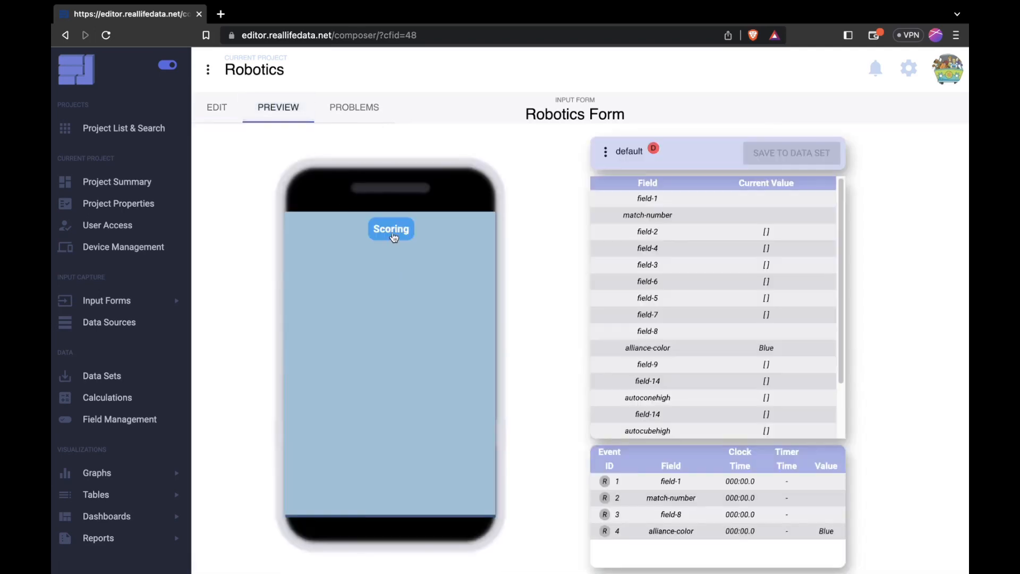
pyautogui.click(394, 238)
pyautogui.click(359, 285)
pyautogui.click(397, 237)
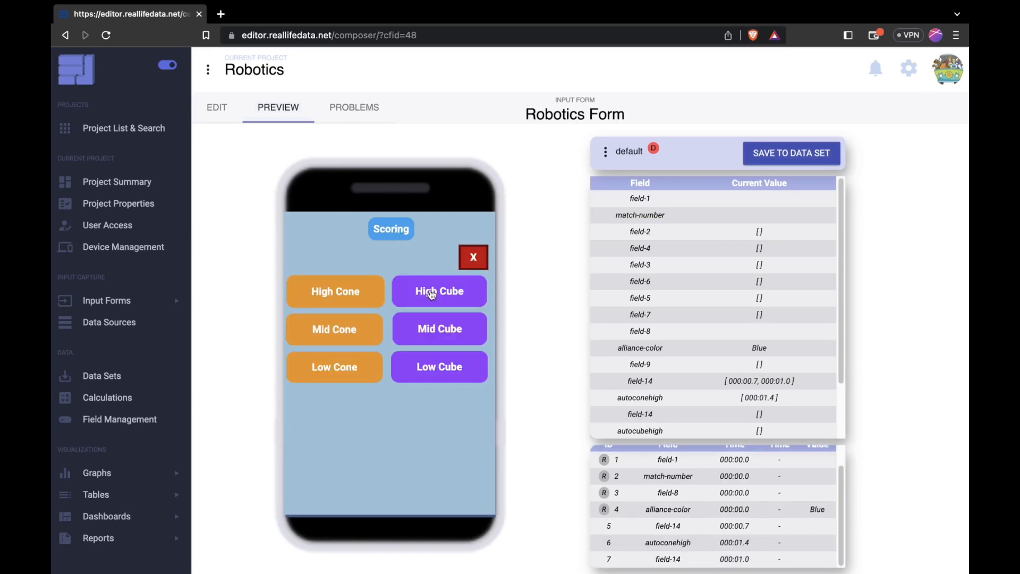
pyautogui.click(454, 294)
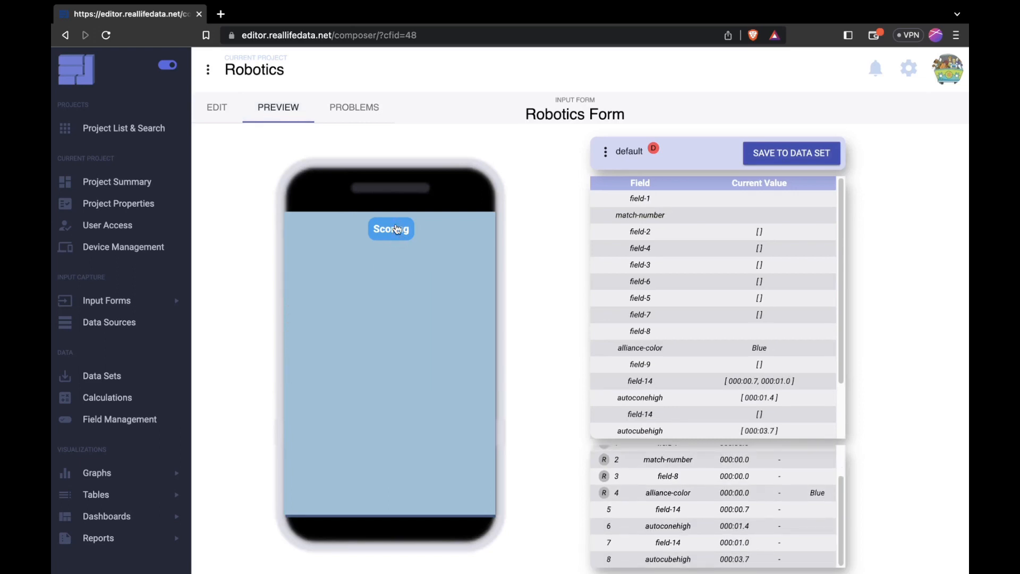
pyautogui.click(397, 230)
pyautogui.click(366, 286)
pyautogui.click(391, 234)
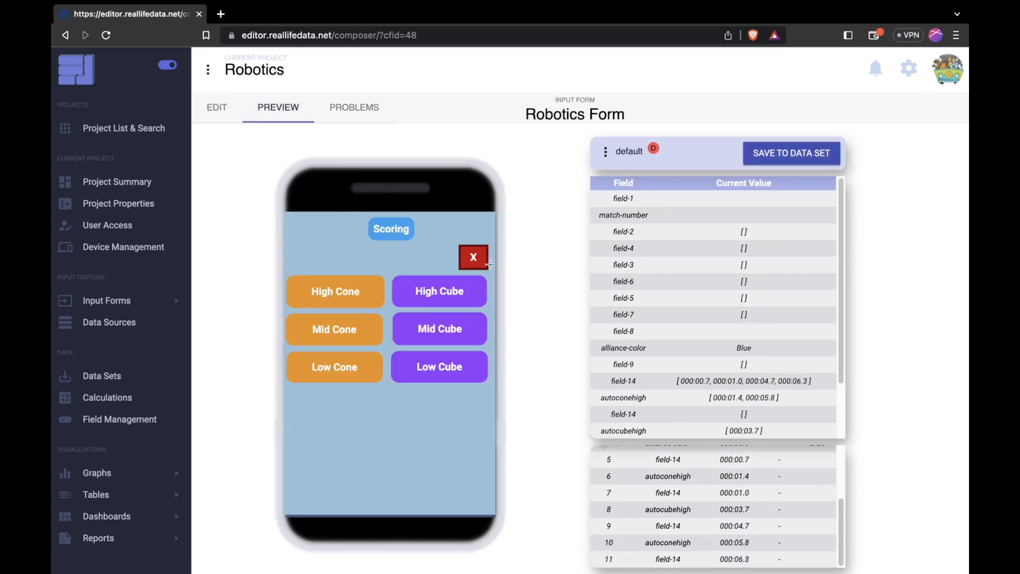
pyautogui.click(474, 258)
pyautogui.click(217, 107)
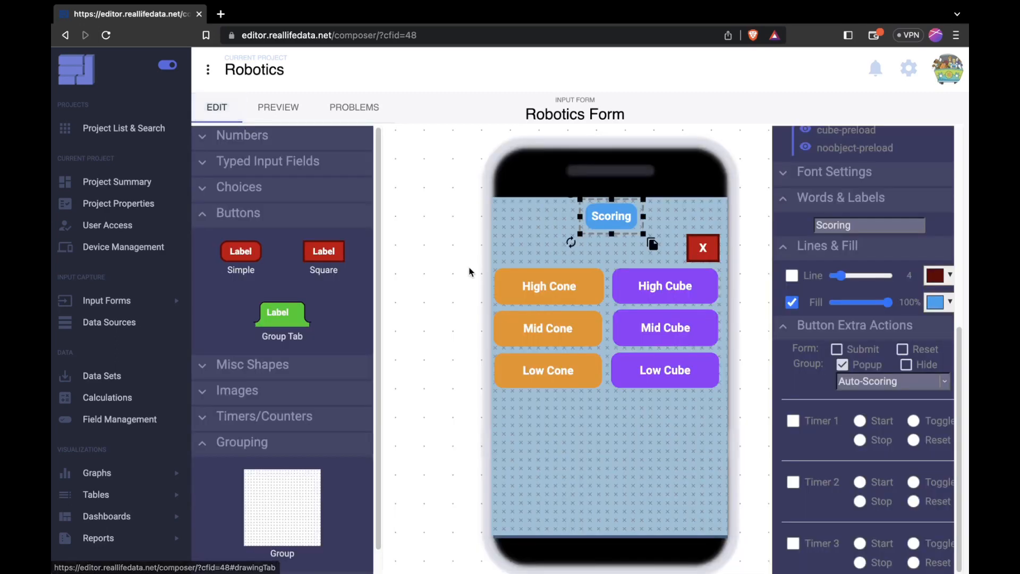
# Place a radio choice field in the empty area below the Low Cone button.
pyautogui.scroll(-3, 584, 382)
pyautogui.scroll(3, 560, 423)
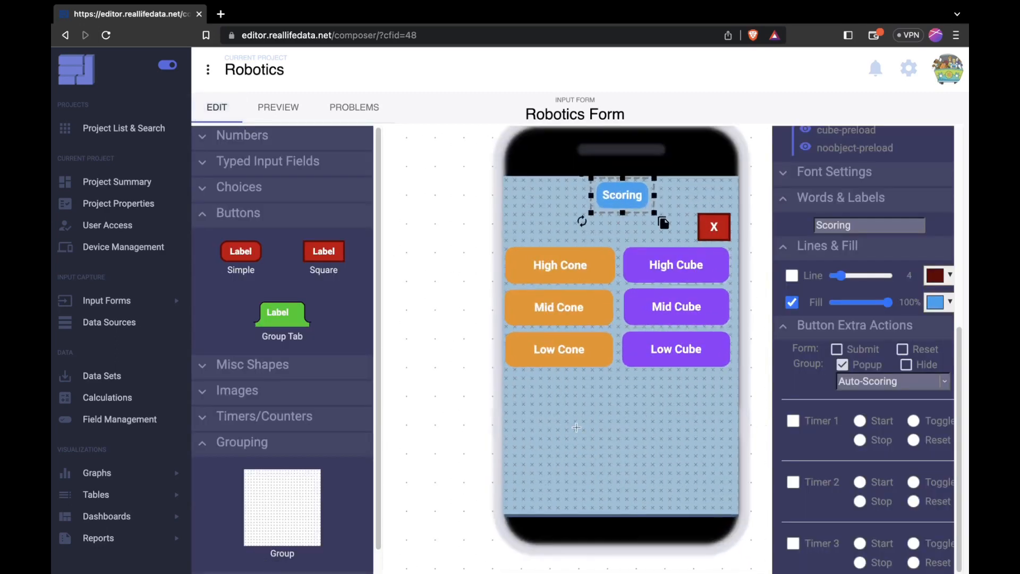
pyautogui.click(393, 360)
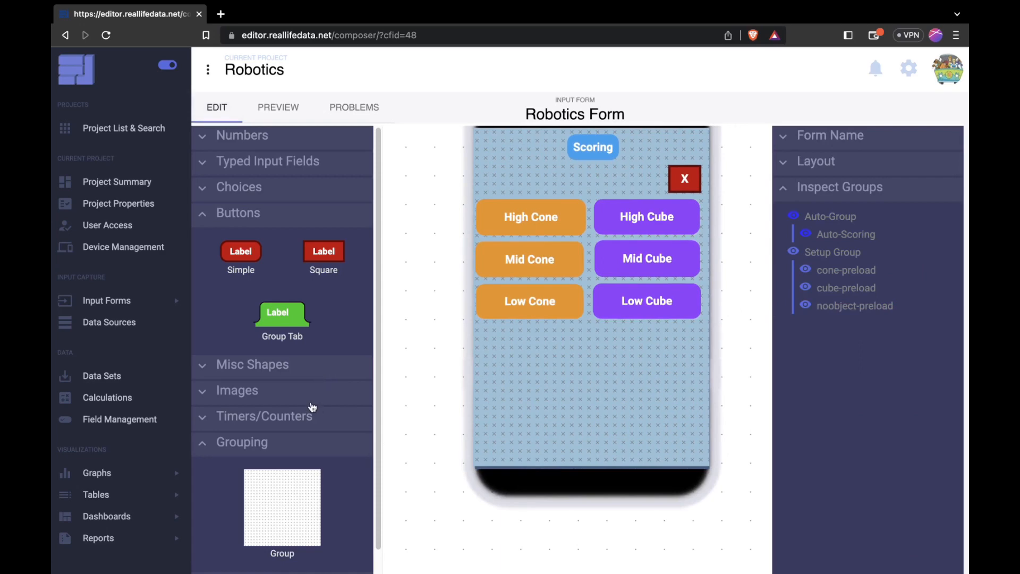
pyautogui.click(271, 170)
pyautogui.click(286, 237)
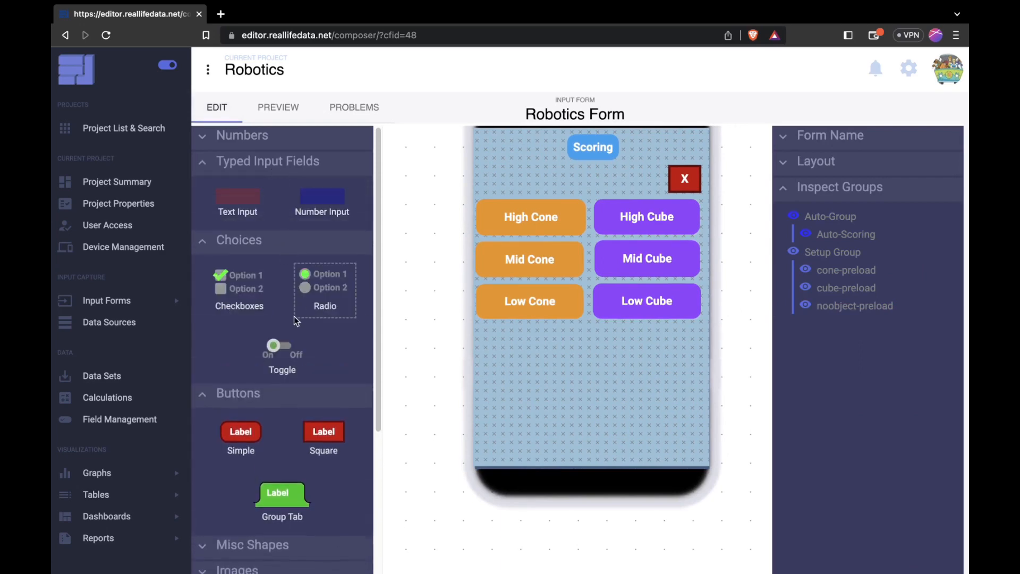
pyautogui.moveTo(327, 280); pyautogui.dragTo(565, 368)
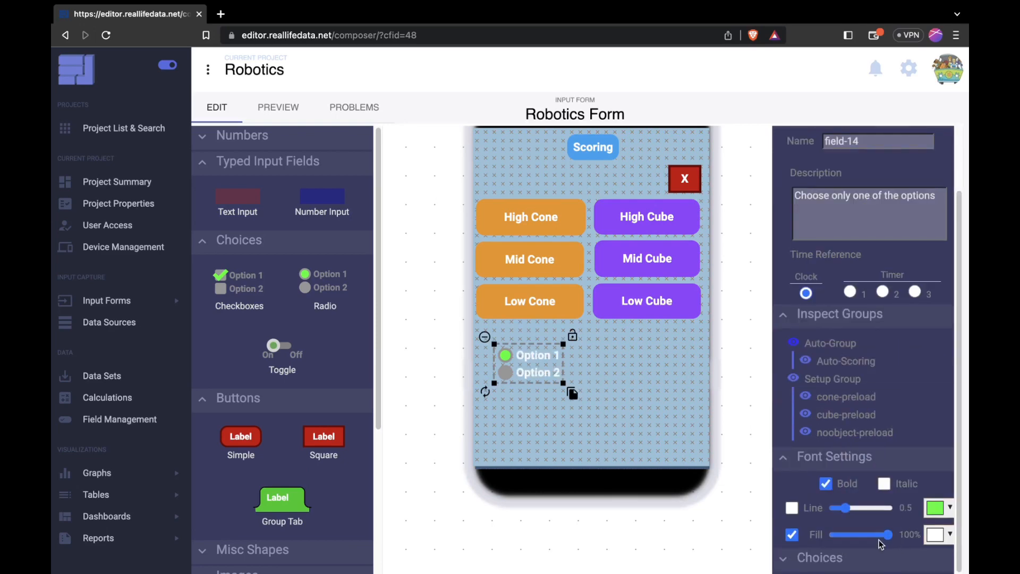
# Give the radio field the choices Dock, Engage, Fail and No Attempt, with no default selected.
pyautogui.scroll(-3, 872, 500)
pyautogui.click(885, 506)
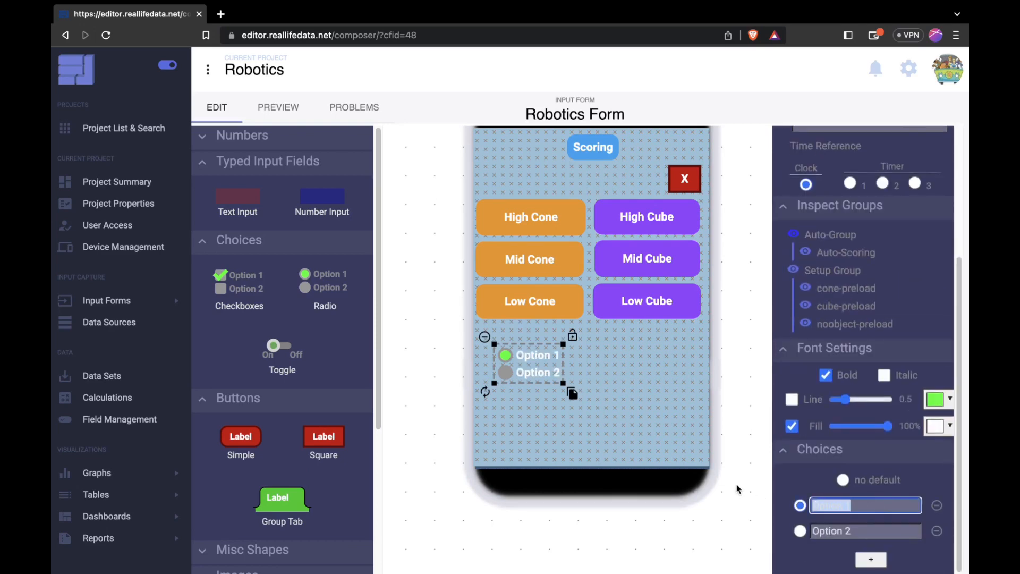
pyautogui.write('Dock')
pyautogui.press('Tab')
pyautogui.write('Engage')
pyautogui.press('Return')
pyautogui.write('Fail')
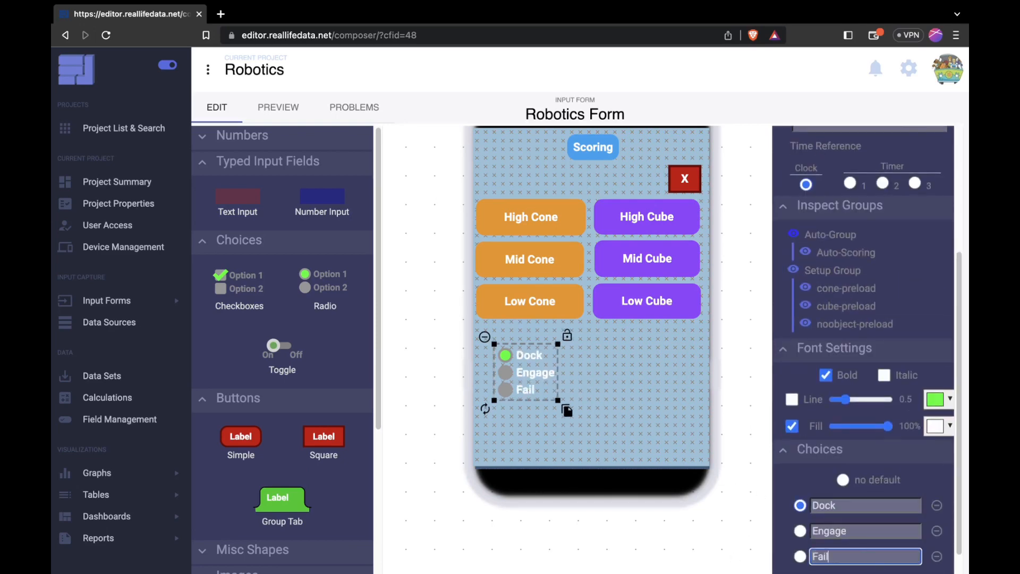
pyautogui.press('Return')
pyautogui.write('No Attempt')
pyautogui.click(842, 455)
# Move the radio choices up close beneath Low Cone and place a toggle beside them under Low Cube.
pyautogui.click(541, 379)
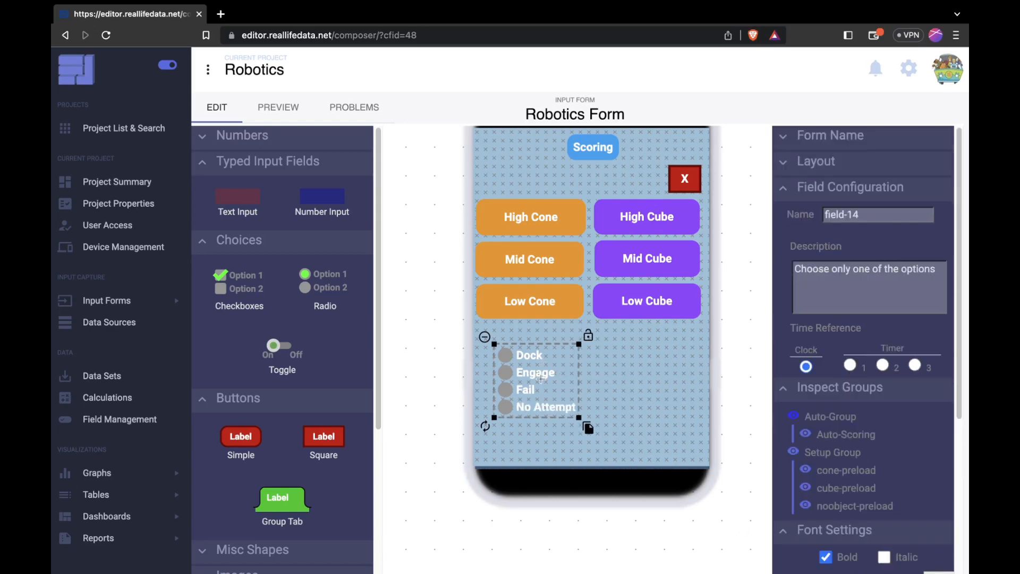
pyautogui.moveTo(541, 378); pyautogui.dragTo(534, 363)
pyautogui.scroll(-3, 308, 456)
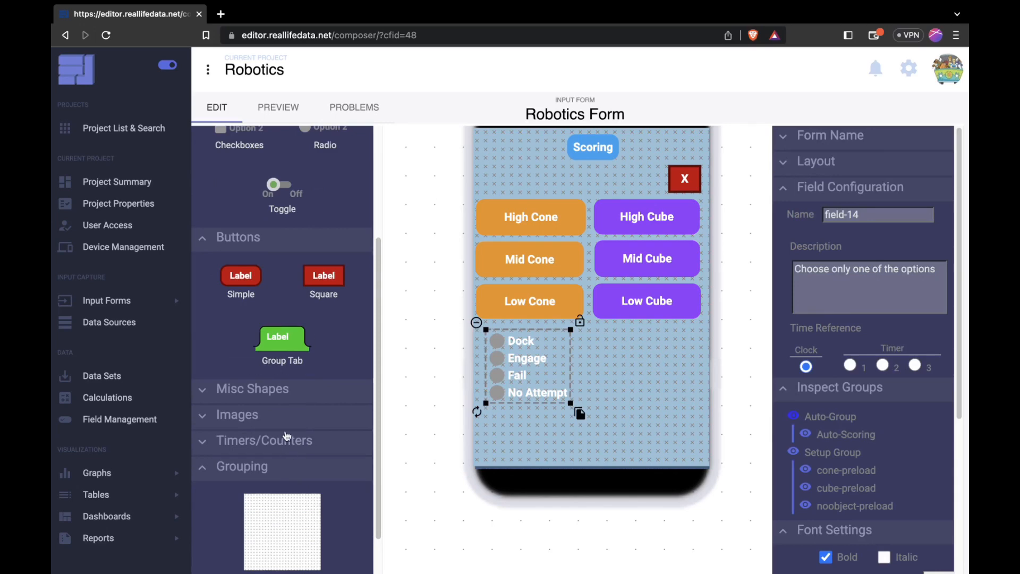
pyautogui.moveTo(277, 186); pyautogui.dragTo(616, 390)
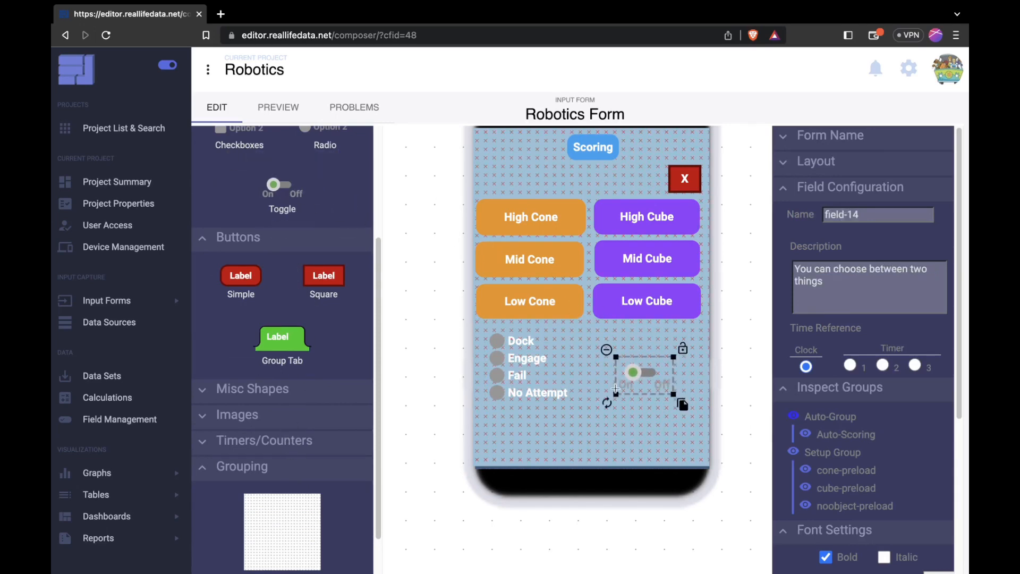
# Add a white (#ffffff) text label reading Leave Community and center it above the toggle.
pyautogui.click(290, 442)
pyautogui.click(288, 393)
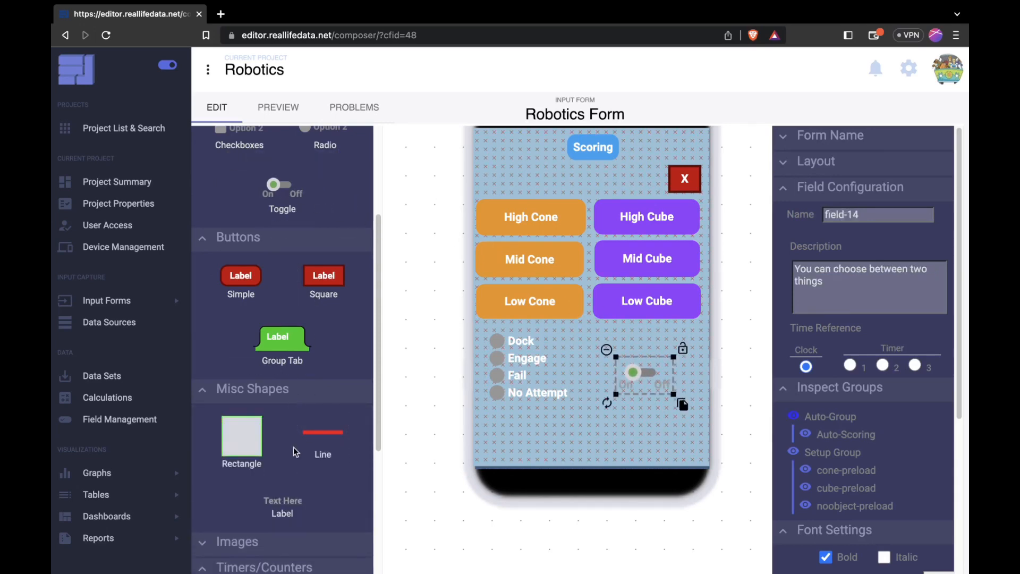
pyautogui.moveTo(283, 497); pyautogui.dragTo(645, 344)
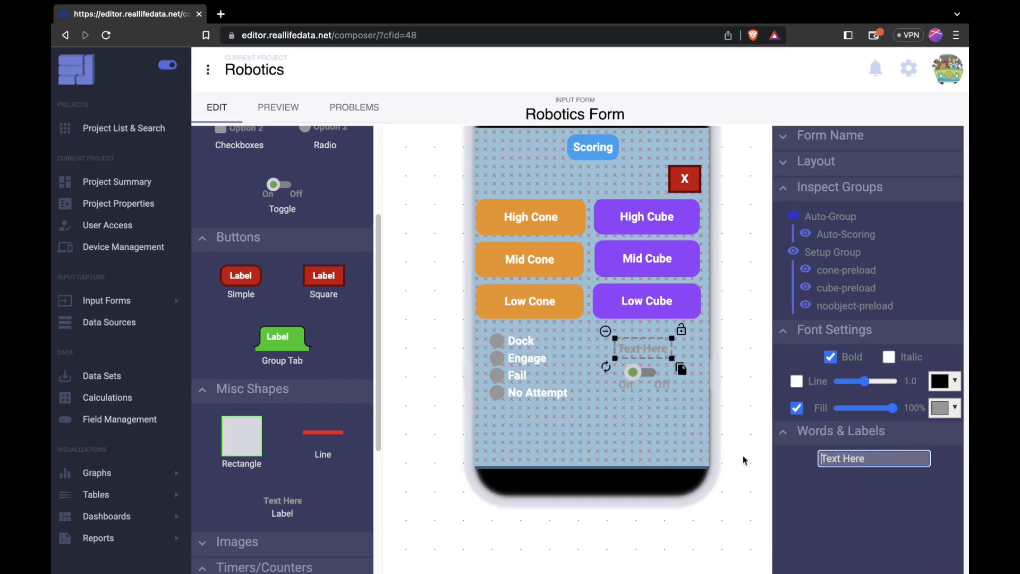
pyautogui.tripleClick(884, 459)
pyautogui.write('Leave ')
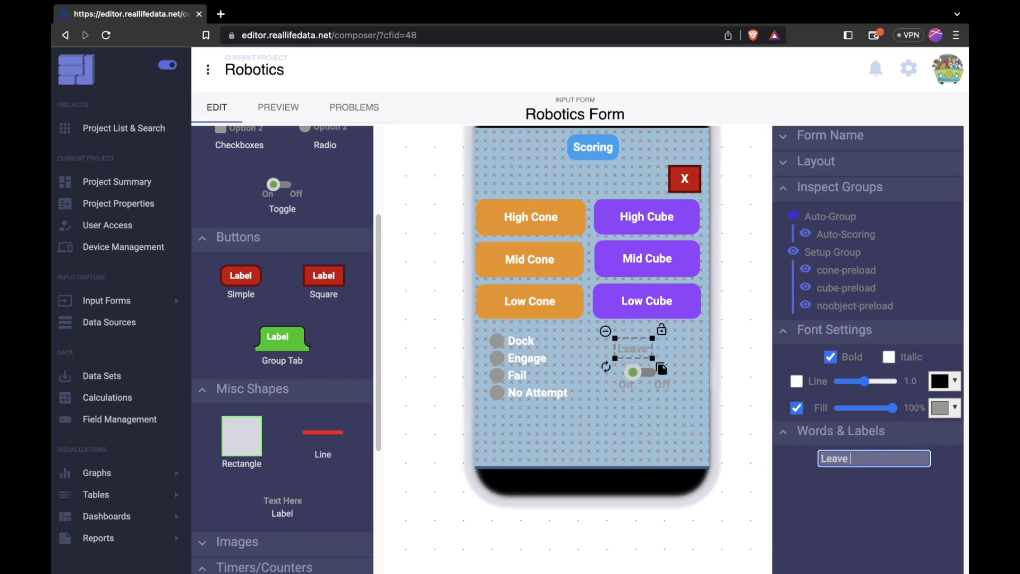
pyautogui.write('Community')
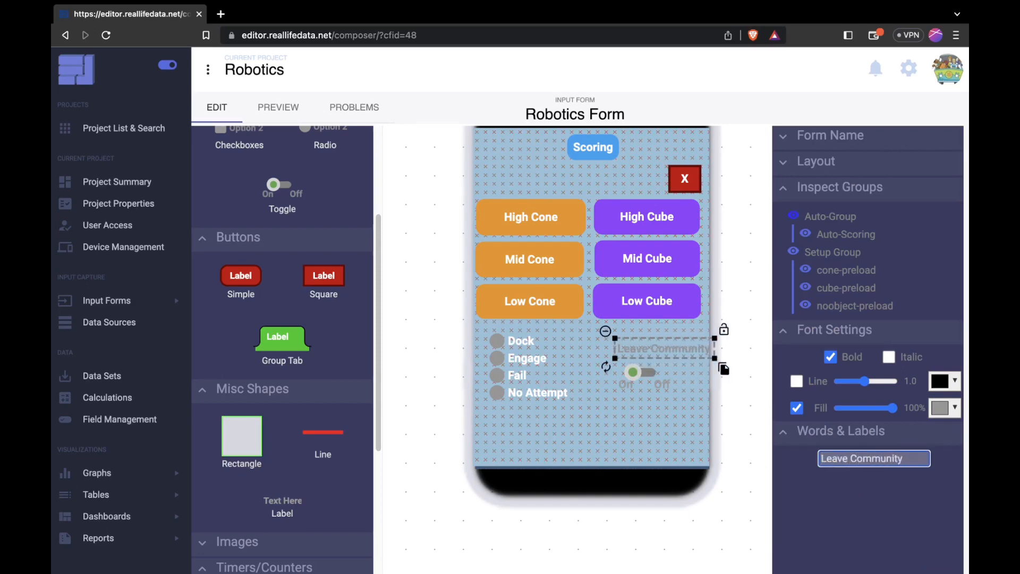
pyautogui.click(945, 407)
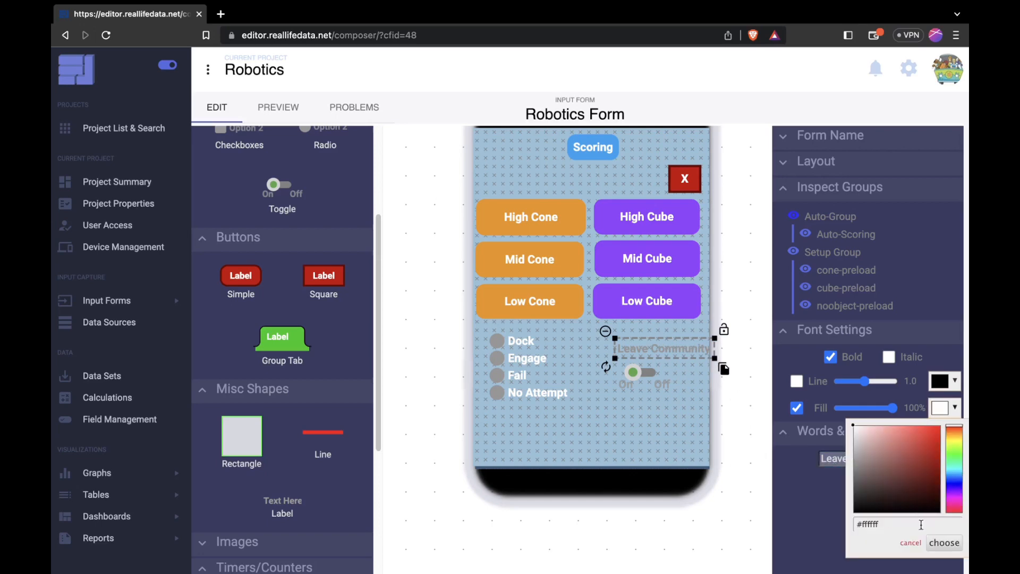
pyautogui.click(944, 543)
pyautogui.moveTo(669, 348); pyautogui.dragTo(642, 365)
# Label the toggle's options Yes and No and make their text white.
pyautogui.scroll(-5, 882, 444)
pyautogui.doubleClick(840, 454)
pyautogui.write('Yes')
pyautogui.press('Tab')
pyautogui.write('No')
pyautogui.click(939, 375)
pyautogui.click(944, 510)
pyautogui.moveTo(877, 376); pyautogui.dragTo(907, 383)
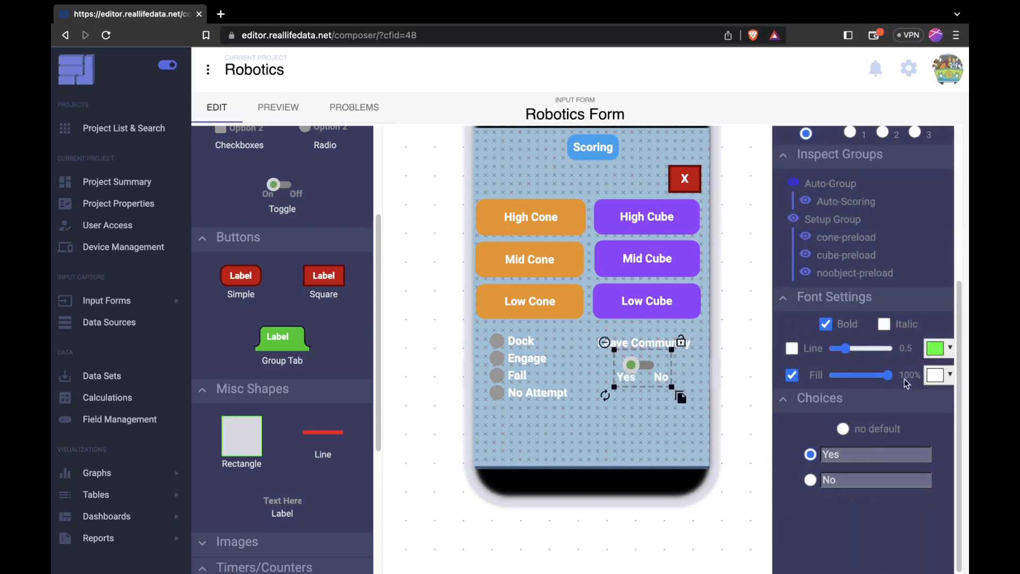
# Name the Dock/Engage/Fail/No Attempt radio field auto-engage.
pyautogui.click(529, 372)
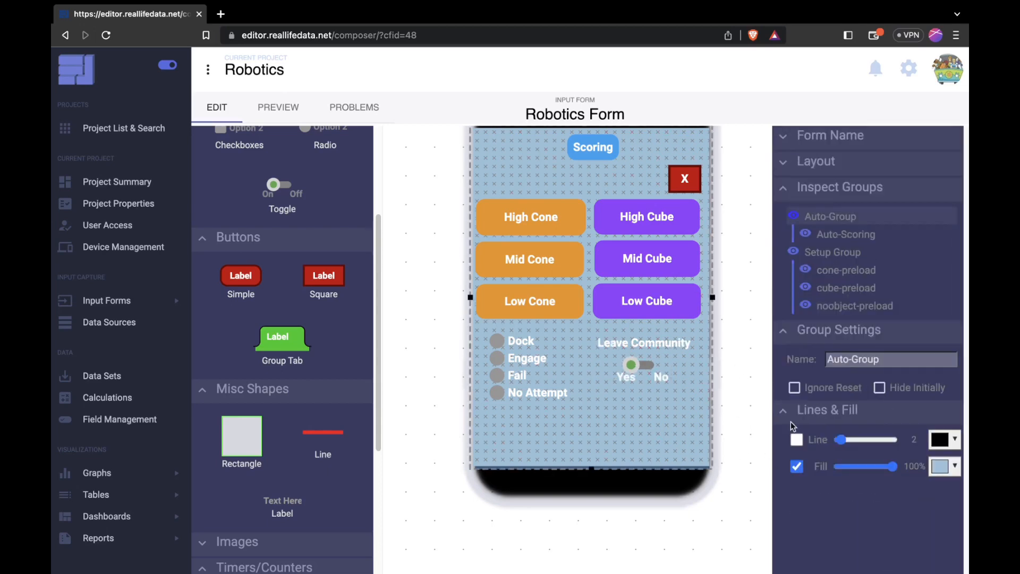
pyautogui.click(525, 356)
pyautogui.moveTo(879, 219); pyautogui.dragTo(813, 210)
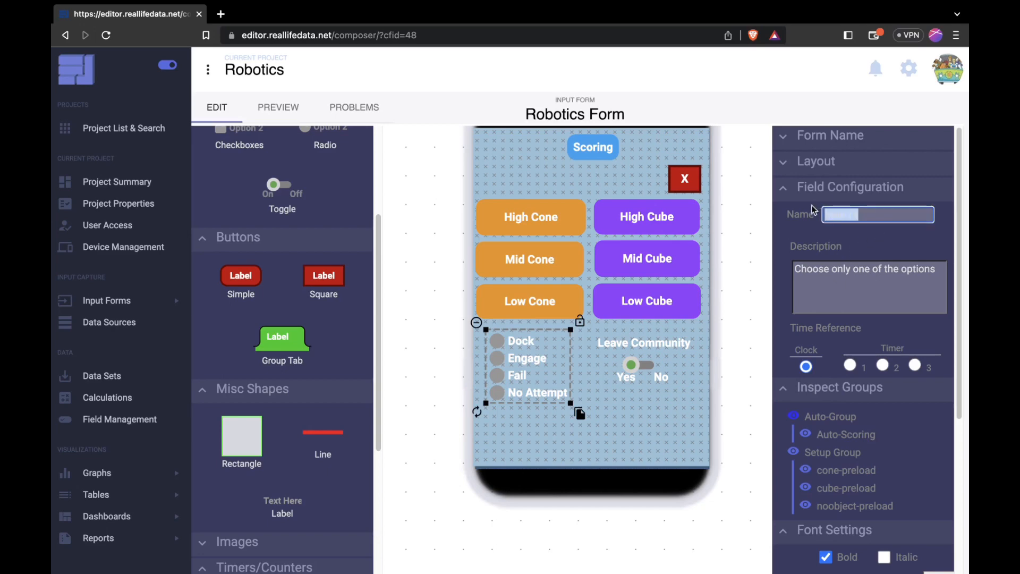
pyautogui.write('auto-engage')
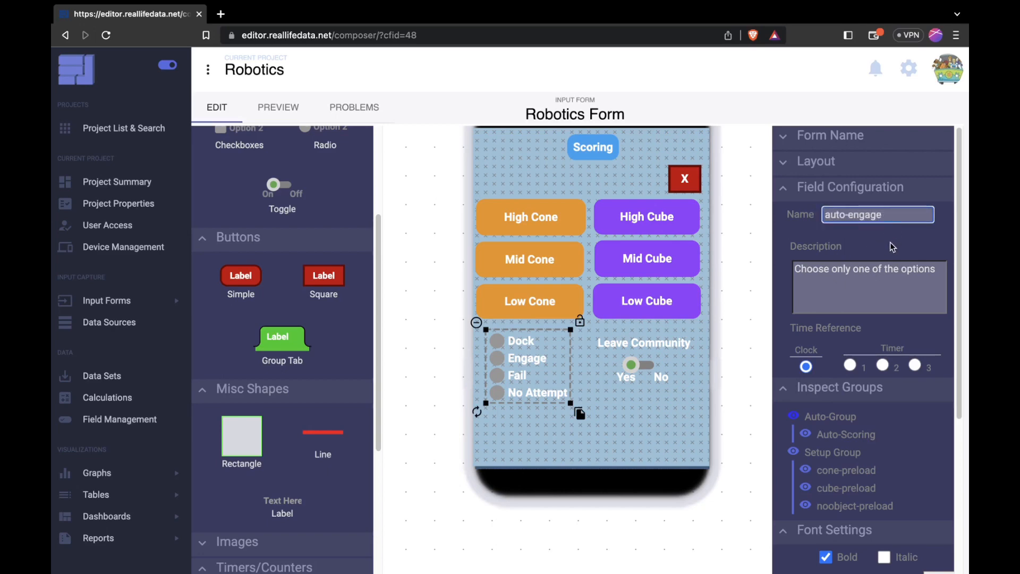
# Name the Yes/No toggle field auto-community and nudge it to sit centered beneath the Leave Community label.
pyautogui.click(648, 366)
pyautogui.click(877, 219)
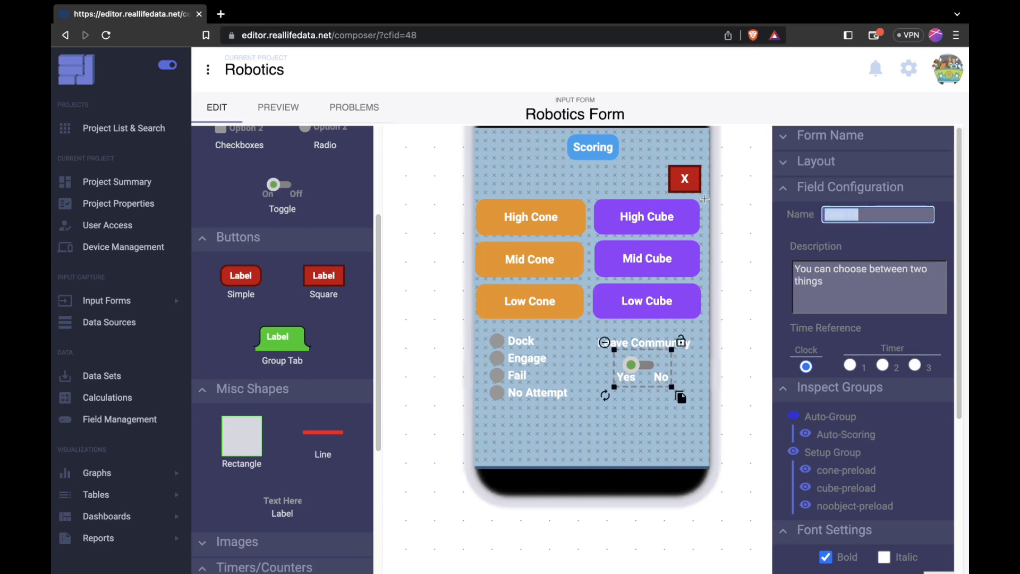
pyautogui.write('auto-community')
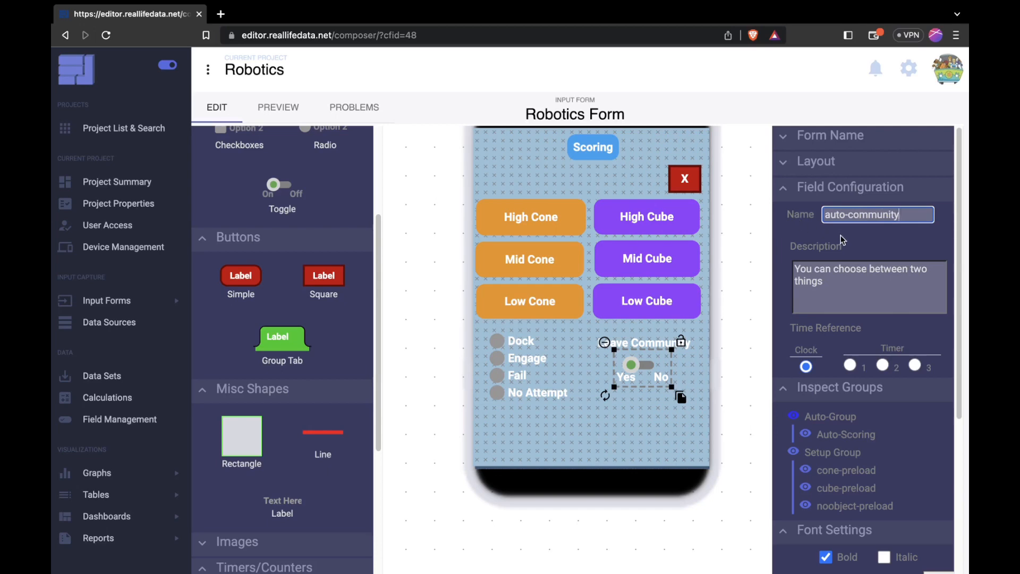
pyautogui.click(712, 314)
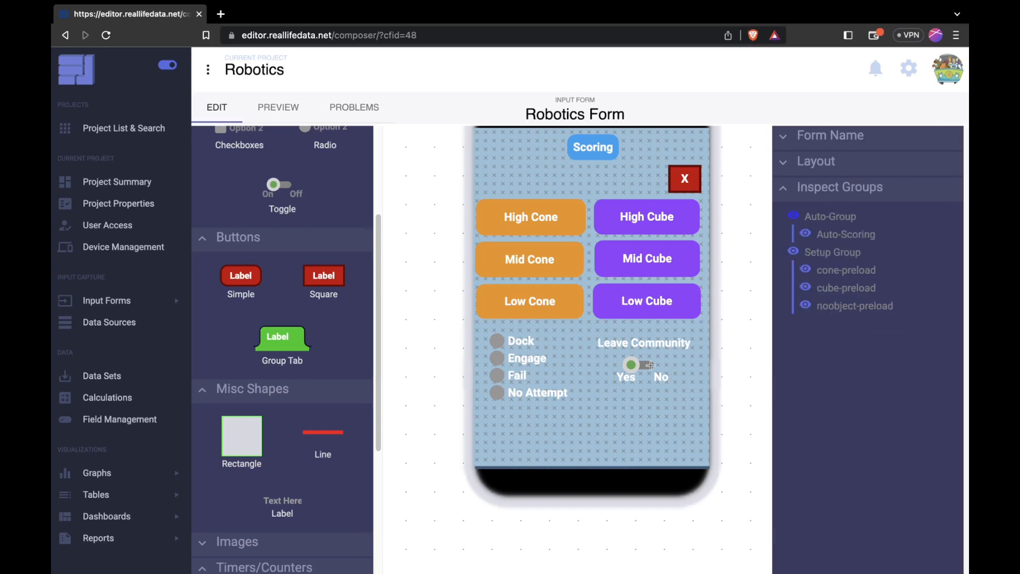
pyautogui.moveTo(651, 365); pyautogui.dragTo(653, 363)
pyautogui.click(720, 365)
# Add a simple button labeled Previous beneath the Dock/Engage/Fail/No Attempt choices at the bottom of the auto group.
pyautogui.moveTo(242, 277); pyautogui.dragTo(546, 452)
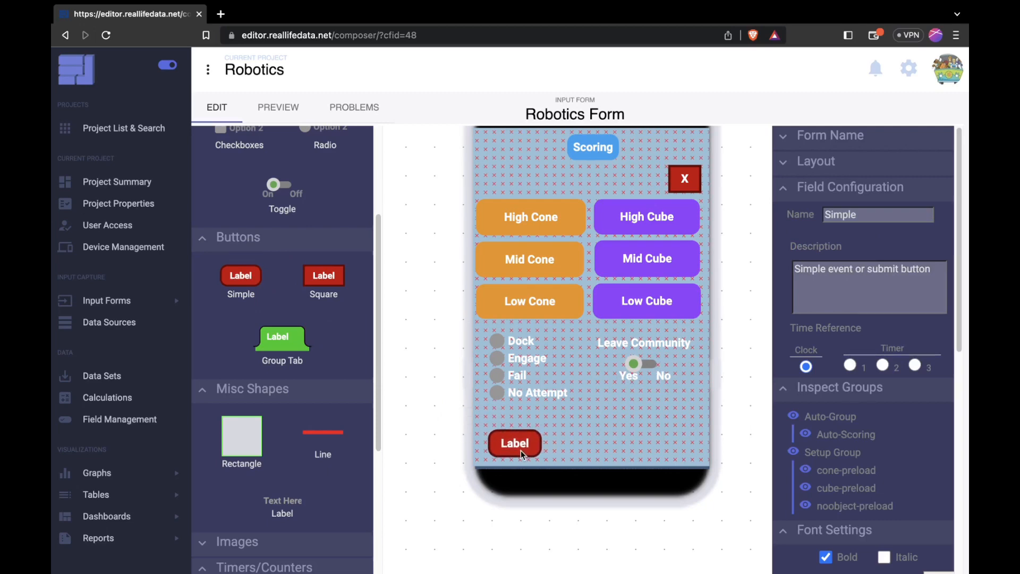
pyautogui.click(522, 451)
pyautogui.scroll(-6, 913, 402)
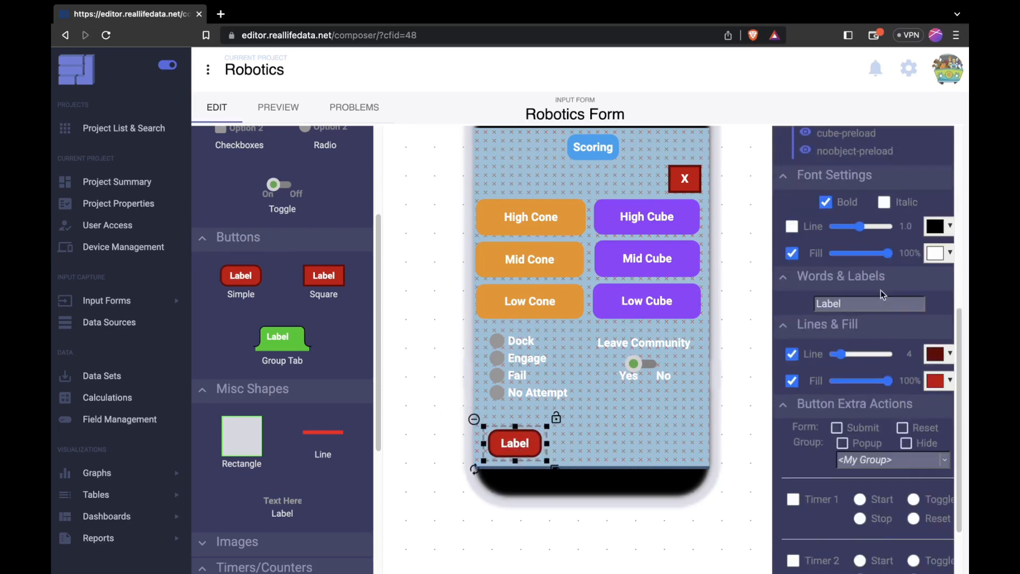
pyautogui.doubleClick(877, 303)
pyautogui.press('BackSpace')
pyautogui.write('Prev')
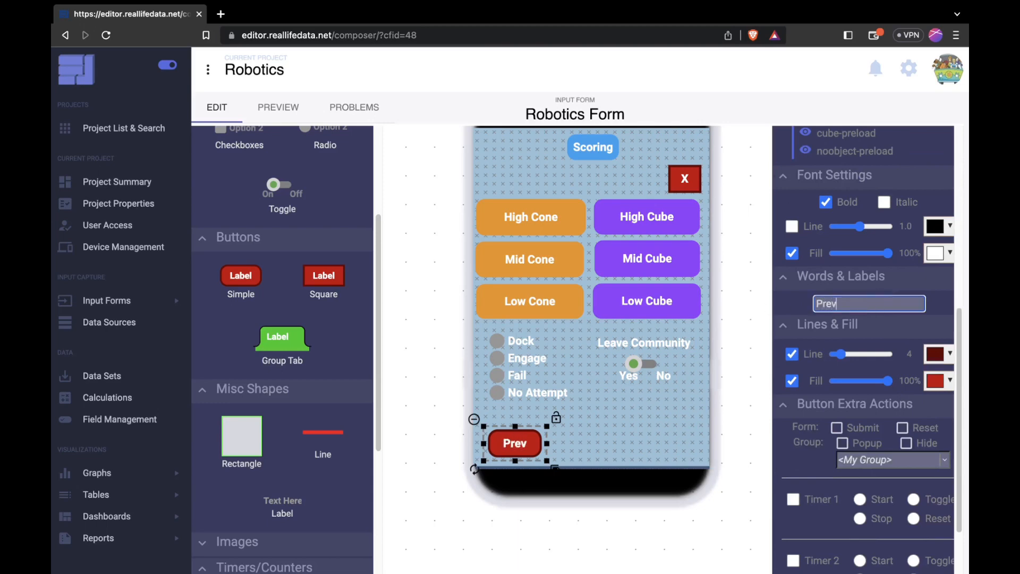
pyautogui.write('ious')
pyautogui.moveTo(534, 444); pyautogui.dragTo(546, 446)
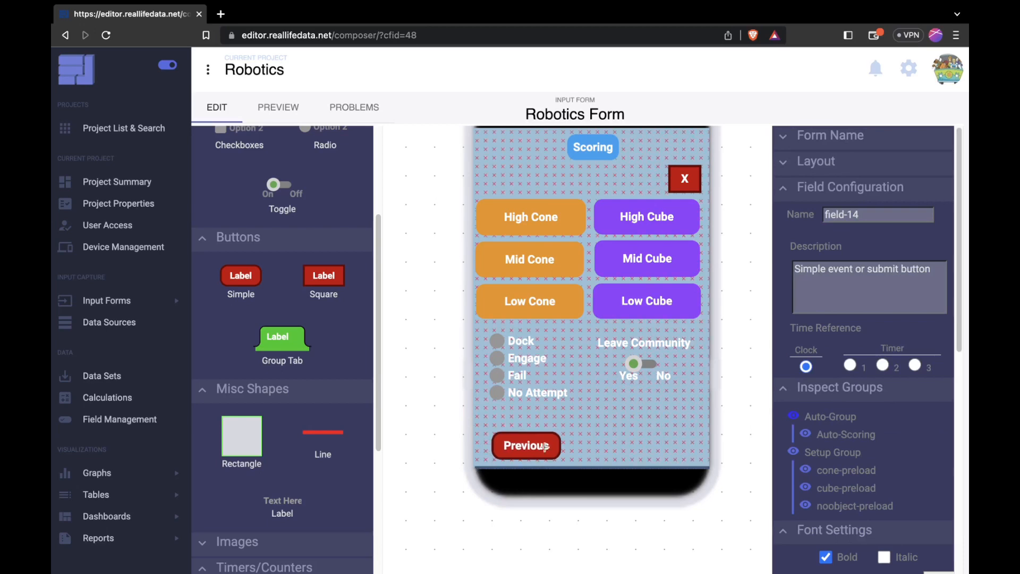
# Make the Previous button pop up the Setup Group.
pyautogui.click(546, 447)
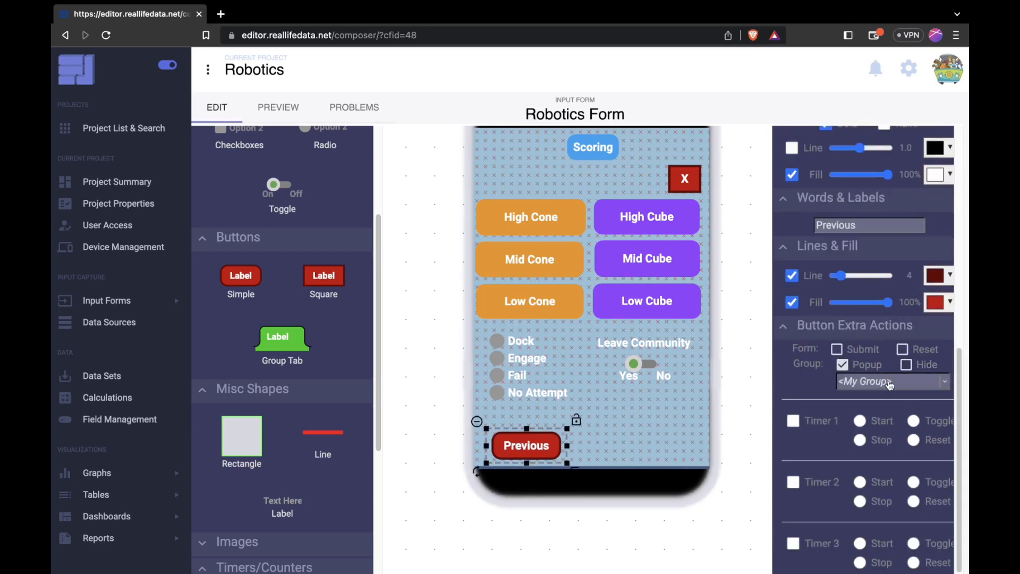
pyautogui.click(890, 381)
pyautogui.scroll(-2, 871, 419)
pyautogui.scroll(2, 871, 420)
pyautogui.click(864, 416)
pyautogui.click(688, 436)
# Add a simple button labeled Next across from Previous, beneath the Leave Community toggle.
pyautogui.moveTo(241, 276); pyautogui.dragTo(668, 442)
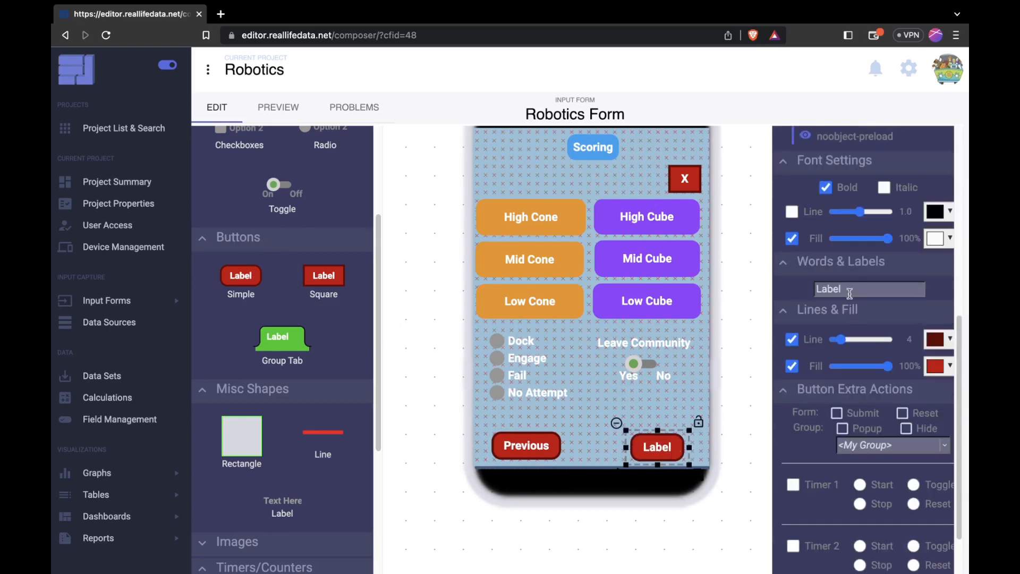
pyautogui.moveTo(850, 294); pyautogui.dragTo(767, 288)
pyautogui.write('Next')
# Color the Next button green with a #32bc24 outline and a #51e81f fill.
pyautogui.click(937, 339)
pyautogui.moveTo(892, 456); pyautogui.dragTo(861, 482)
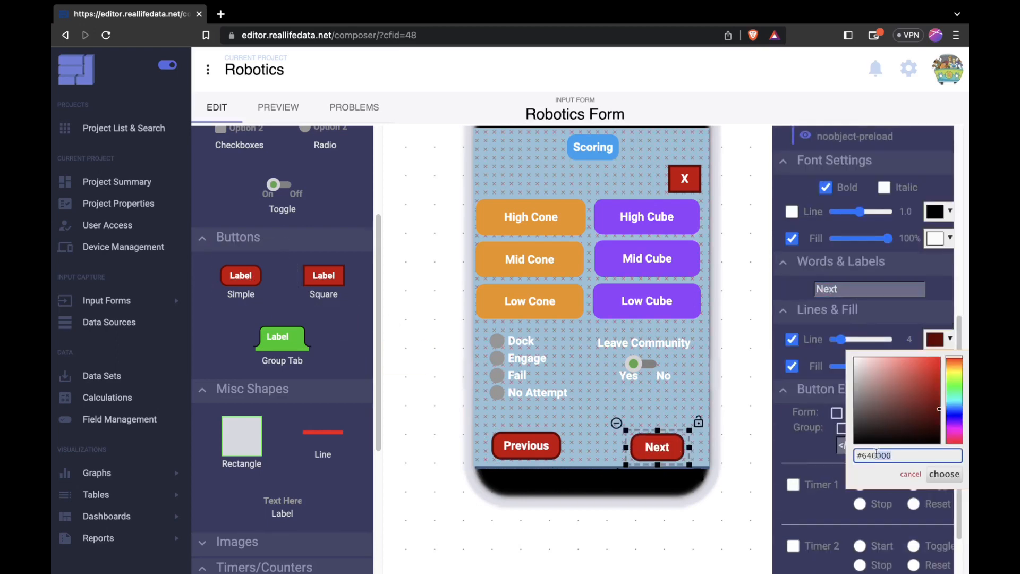
pyautogui.write('32bc24')
pyautogui.click(943, 473)
pyautogui.click(937, 366)
pyautogui.write('51e81f')
pyautogui.click(943, 500)
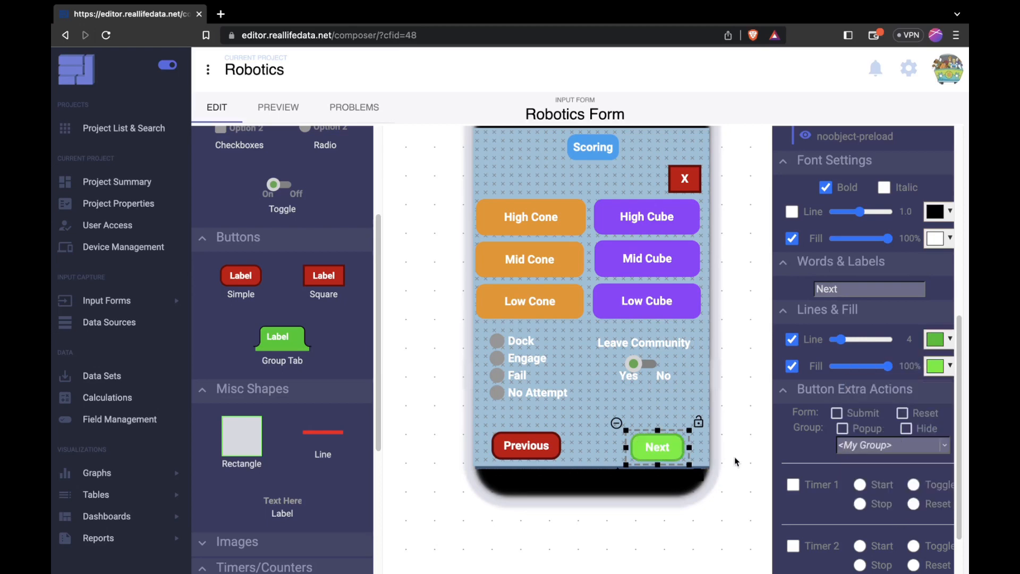
# Turn on the popup group action for the Next button and check the available target groups.
pyautogui.click(861, 429)
pyautogui.click(888, 445)
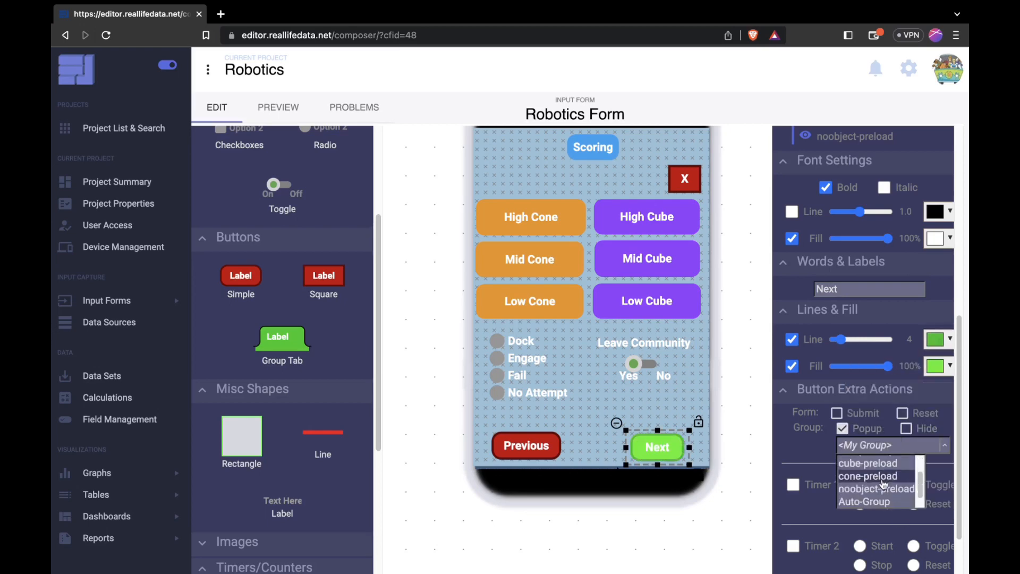
pyautogui.click(731, 513)
# Add a new group over the phone screen between Scoring and the Previous/Next buttons and name it Tele-OP Group.
pyautogui.scroll(-5, 318, 441)
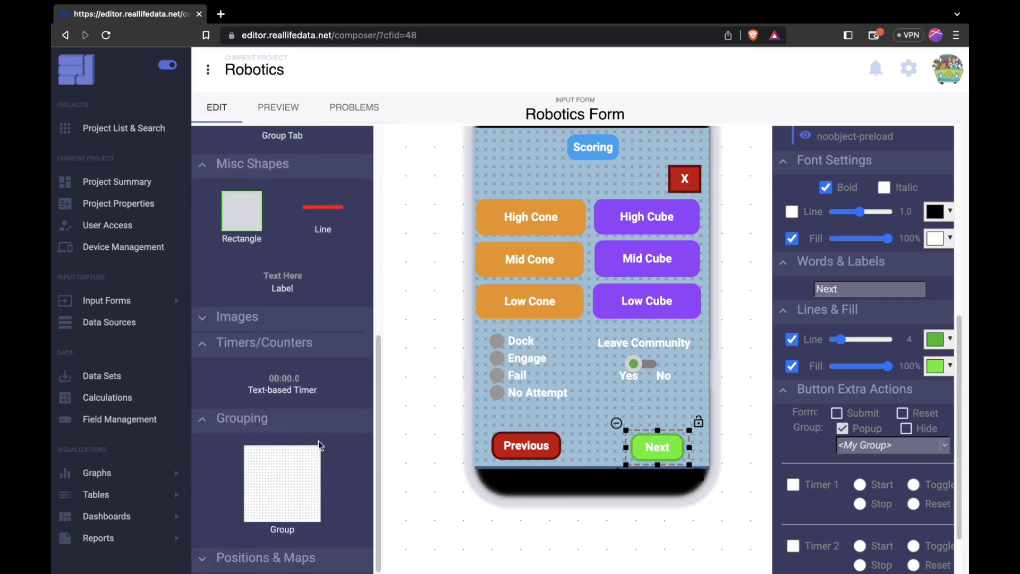
pyautogui.moveTo(318, 441); pyautogui.dragTo(574, 383)
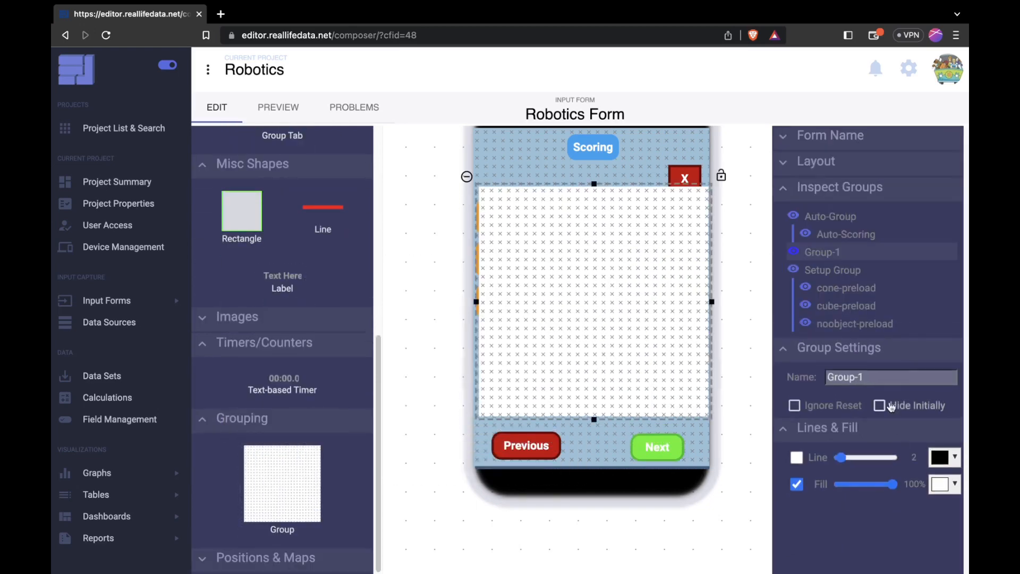
pyautogui.click(871, 377)
pyautogui.write('Tele-OP')
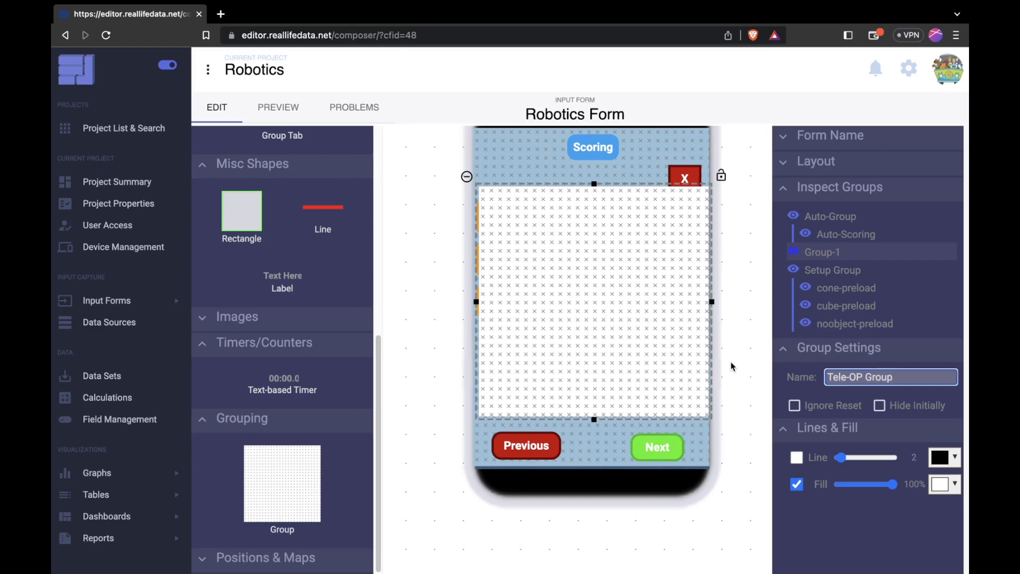
# Set the Next button's popup target to Tele-OP Group.
pyautogui.click(644, 459)
pyautogui.scroll(-1, 876, 467)
pyautogui.scroll(-6, 876, 467)
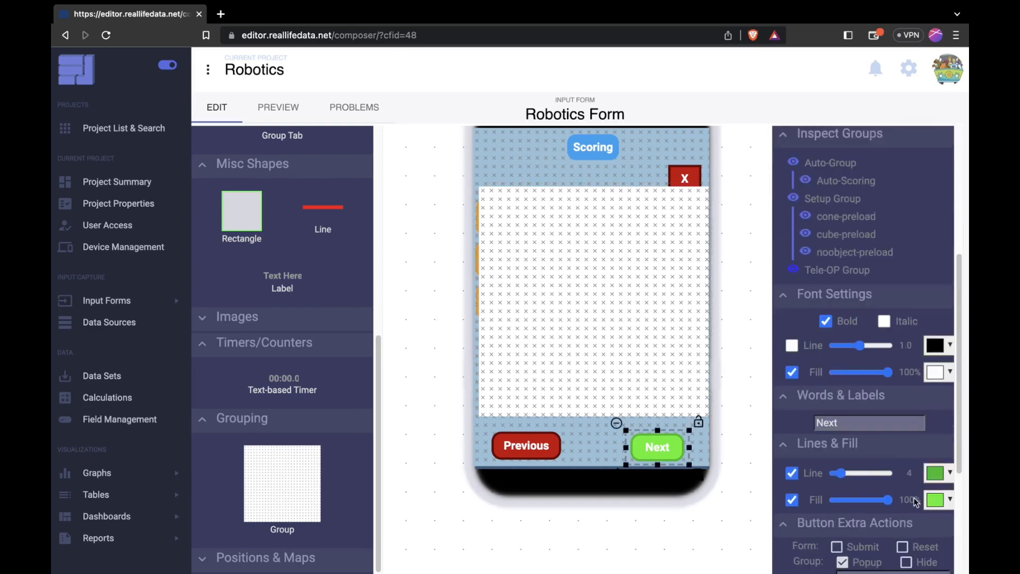
pyautogui.click(890, 381)
pyautogui.scroll(-2, 893, 429)
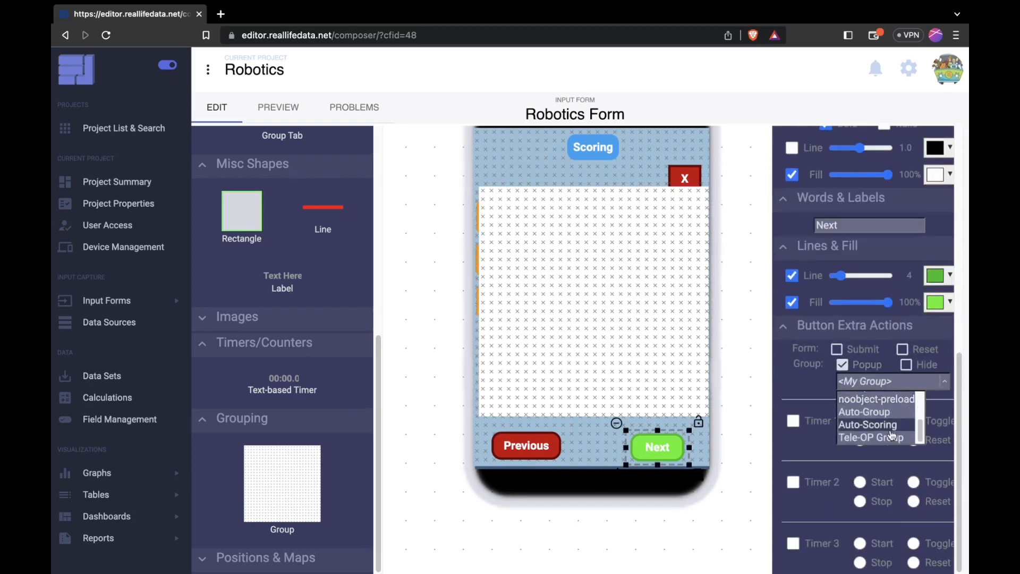
pyautogui.click(869, 437)
pyautogui.click(728, 493)
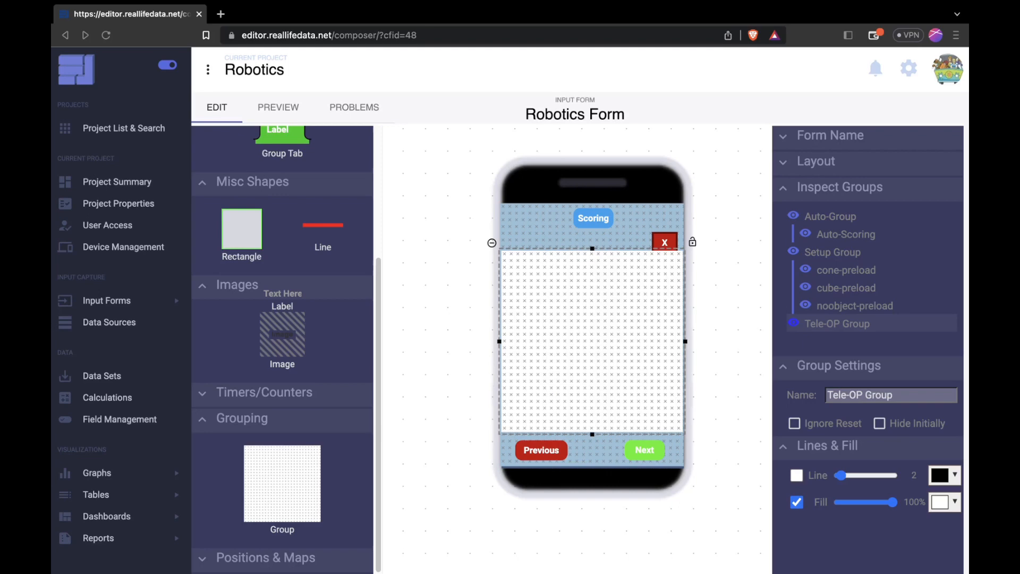
# Stretch the Tele-OP Group to cover the full phone screen and give it a #5dcad8 fill.
pyautogui.moveTo(592, 249); pyautogui.dragTo(592, 203)
pyautogui.moveTo(592, 435); pyautogui.dragTo(592, 466)
pyautogui.click(945, 501)
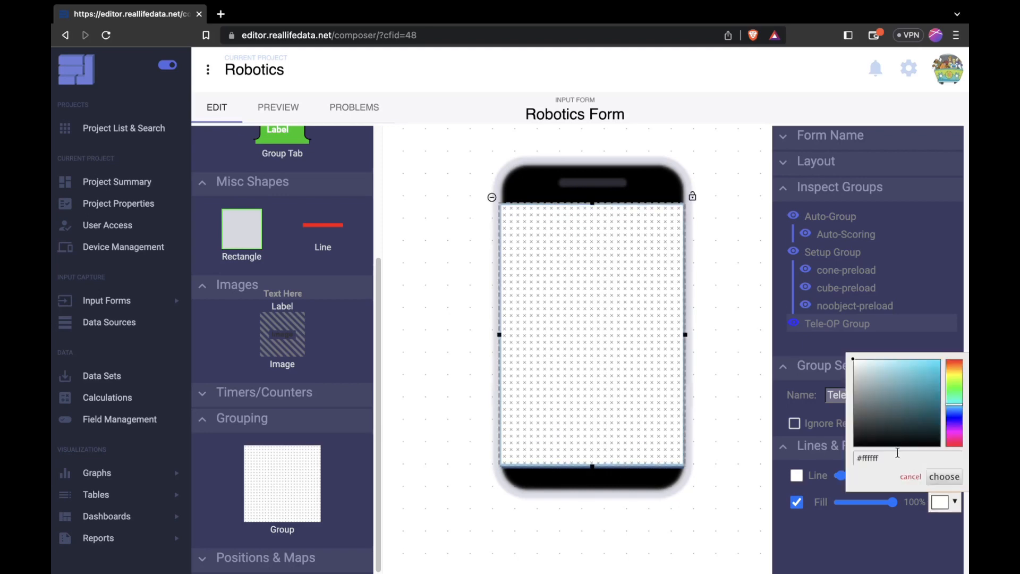
pyautogui.doubleClick(882, 457)
pyautogui.write('5dcad8')
pyautogui.click(949, 476)
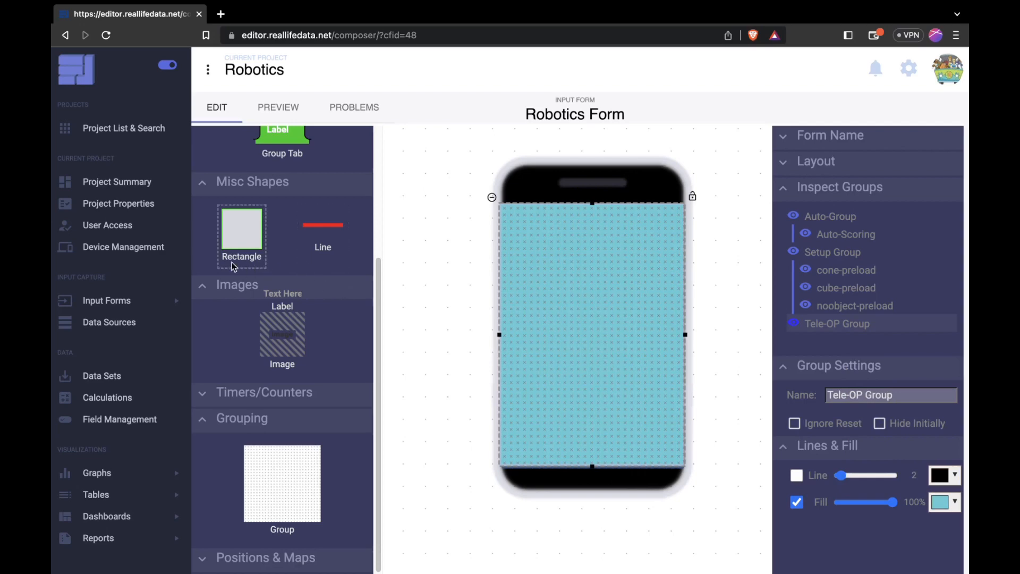
# Add another group on the Tele-OP Group, name it Pickup-Group and center it on the phone screen.
pyautogui.scroll(1, 310, 315)
pyautogui.scroll(2, 309, 315)
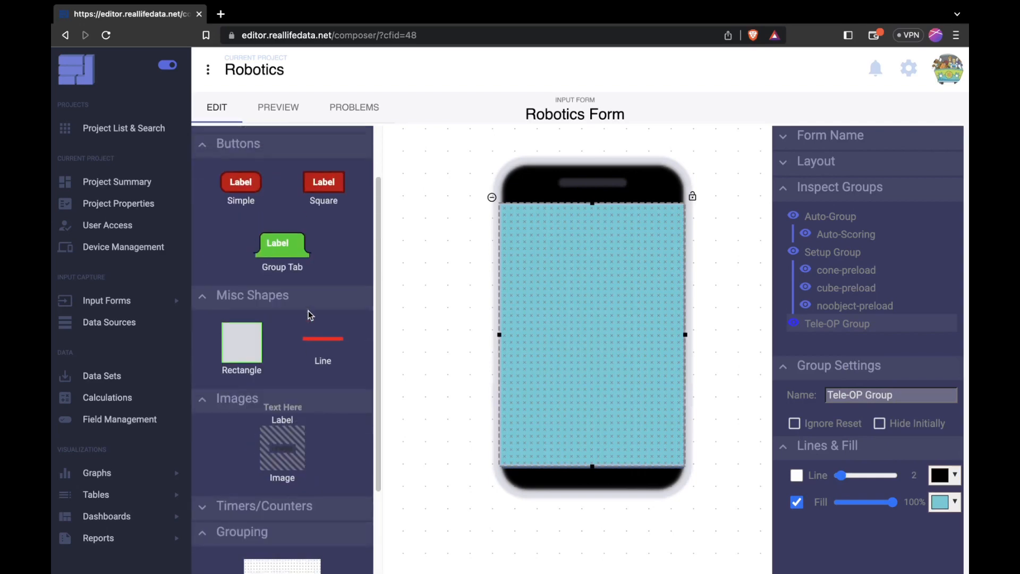
pyautogui.scroll(-2, 301, 298)
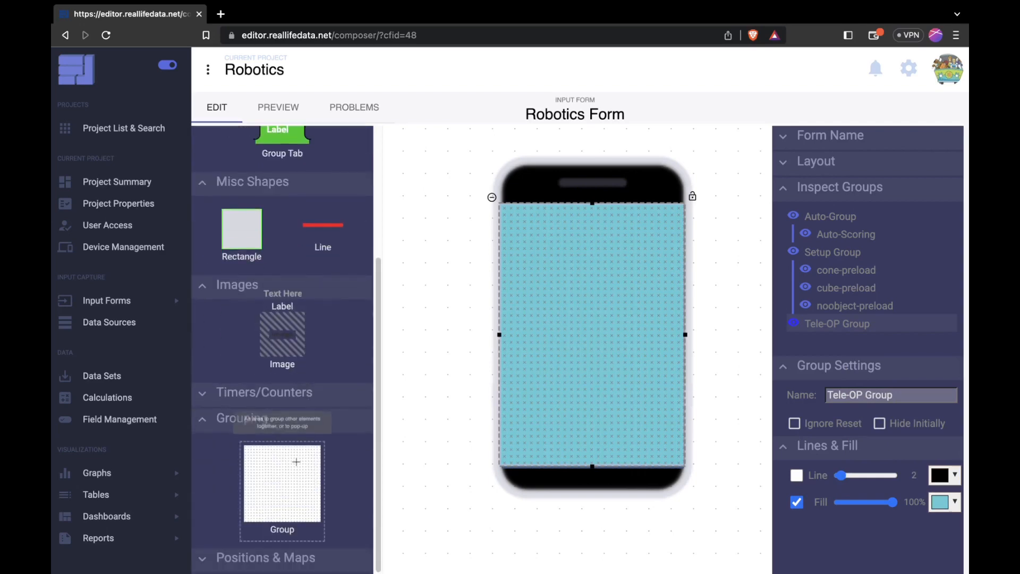
pyautogui.moveTo(282, 483); pyautogui.dragTo(621, 298)
pyautogui.click(900, 398)
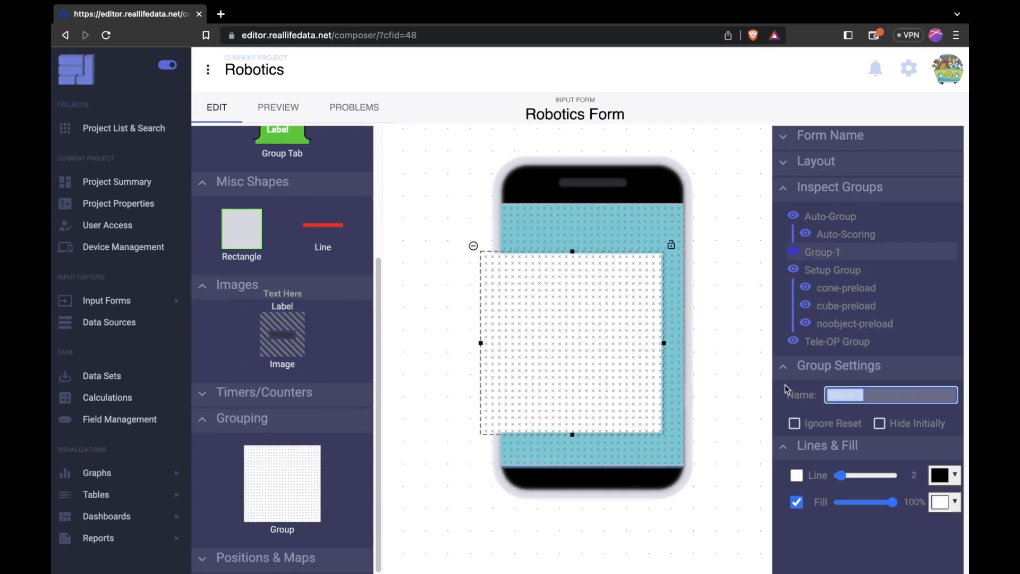
pyautogui.write('Pickup-')
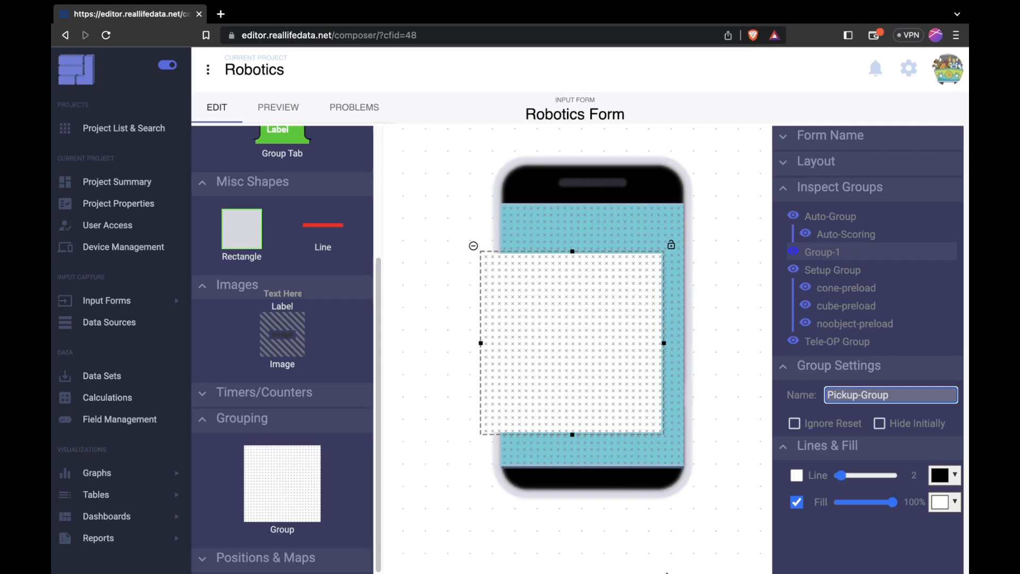
pyautogui.click(669, 519)
pyautogui.moveTo(579, 346); pyautogui.dragTo(590, 339)
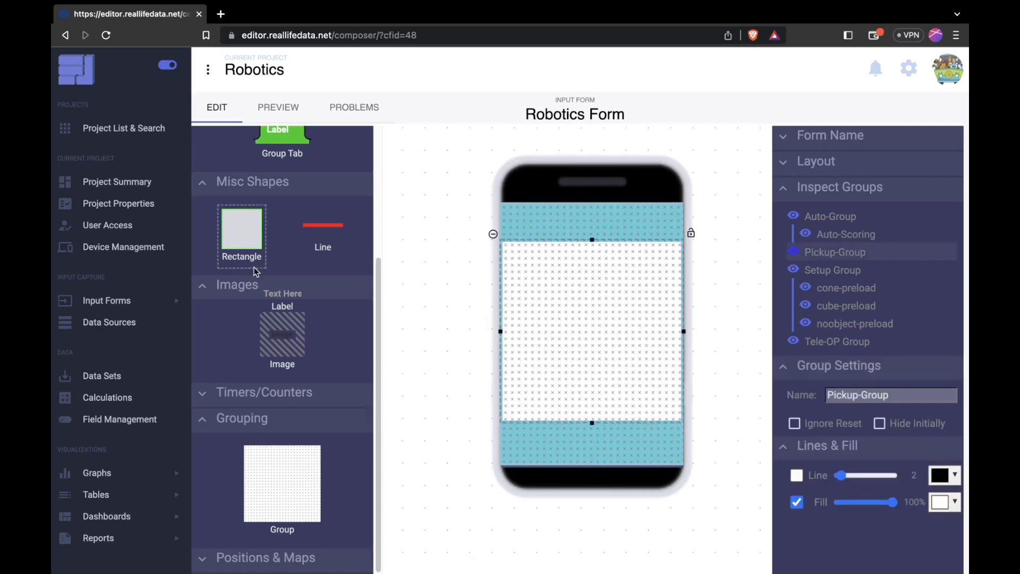
# Add a simple button labeled Pickup, centered above the Pickup-Group.
pyautogui.scroll(3, 256, 272)
pyautogui.moveTo(241, 204); pyautogui.dragTo(595, 218)
pyautogui.write('Pic')
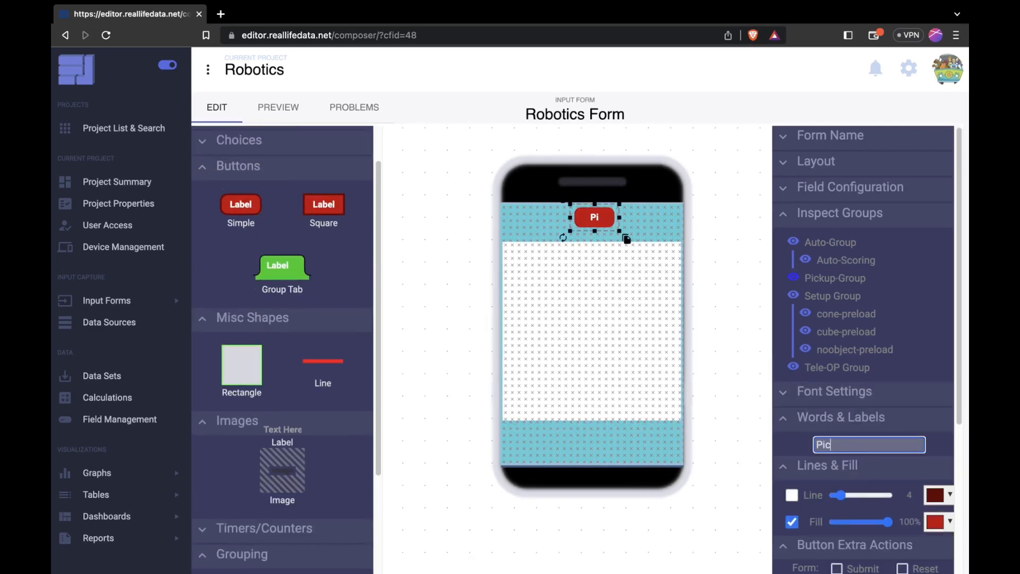
pyautogui.write('kup')
# Set the Pickup button's fill color to blue #1da1f2.
pyautogui.click(936, 522)
pyautogui.doubleClick(907, 478)
pyautogui.write('1da1f2')
pyautogui.click(935, 500)
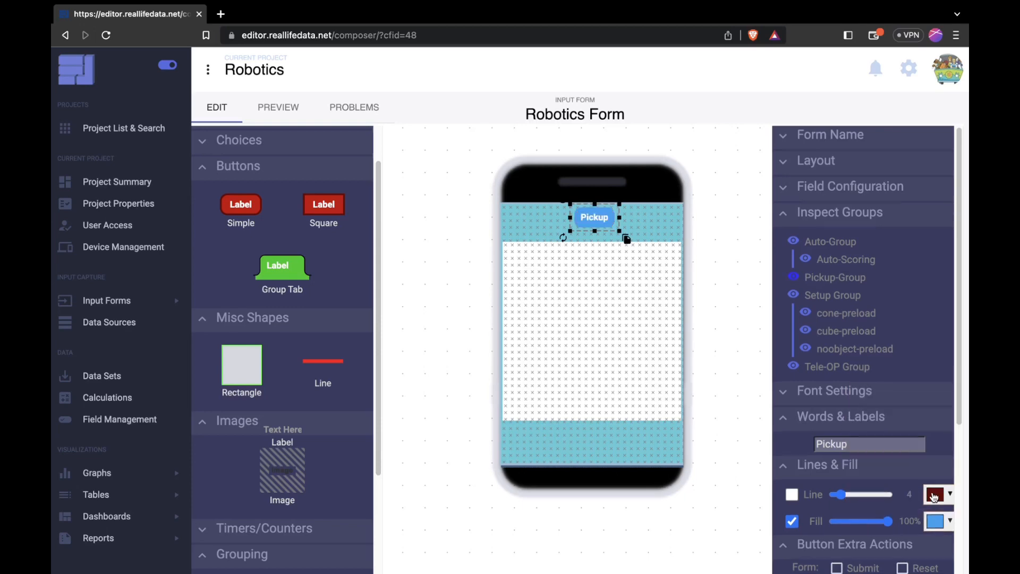
# Make the Pickup button pop up the Pickup-Group.
pyautogui.scroll(-2, 903, 499)
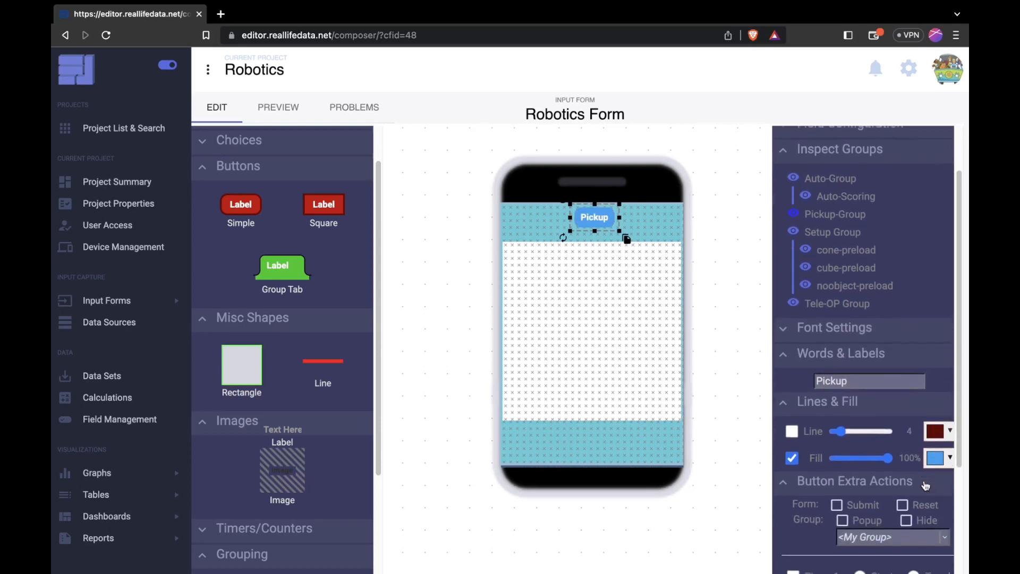
pyautogui.click(873, 518)
pyautogui.click(883, 531)
pyautogui.scroll(-3, 885, 547)
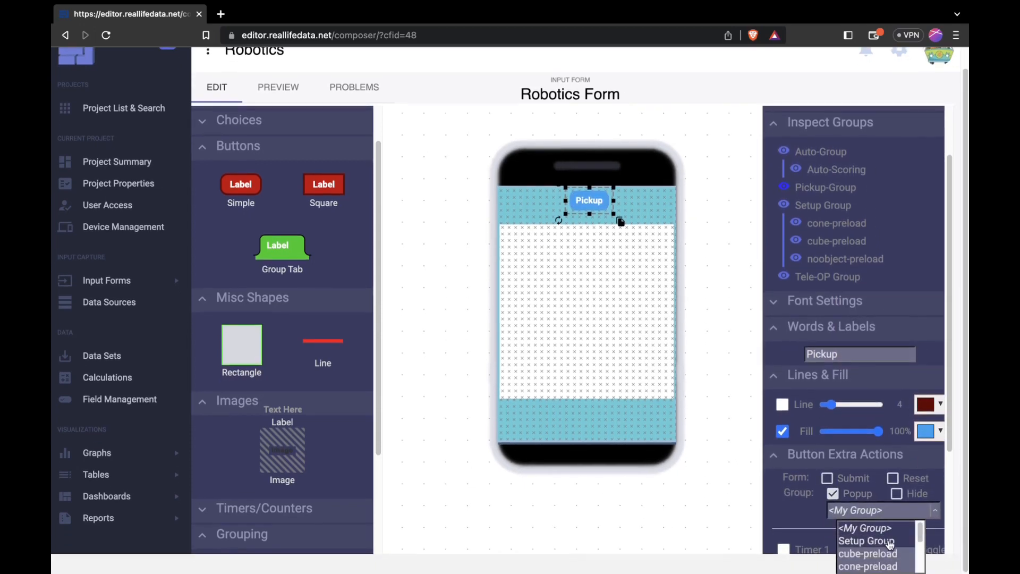
pyautogui.click(893, 559)
pyautogui.click(748, 403)
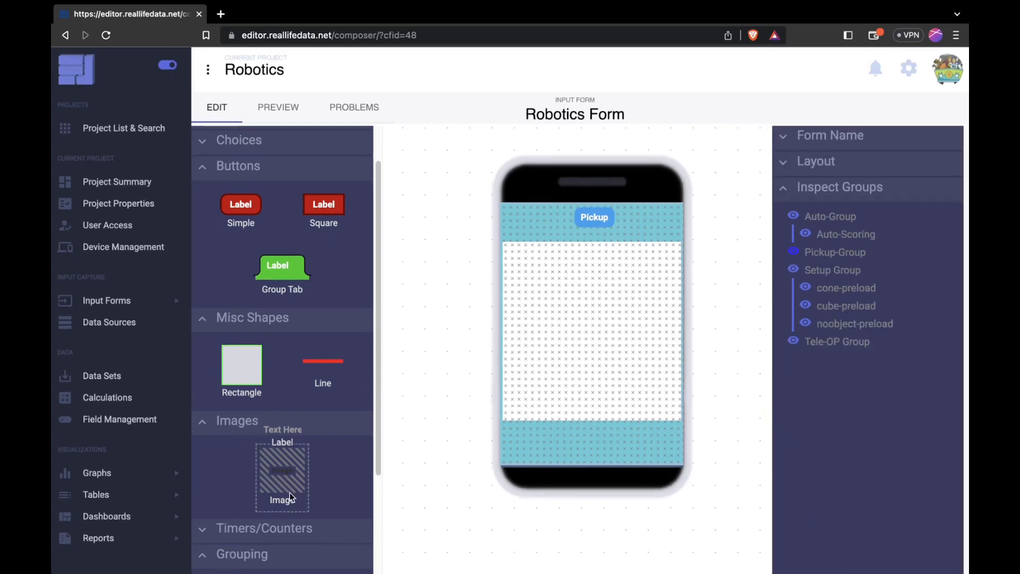
# Insert the orange cone image into one half of the Pickup-Group and shrink it to fit.
pyautogui.moveTo(313, 481); pyautogui.dragTo(541, 312)
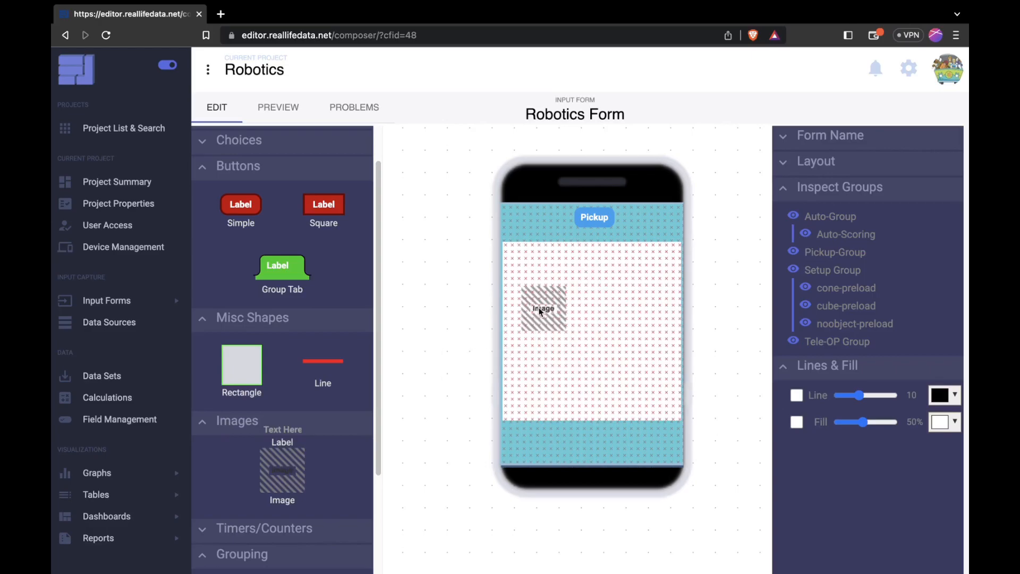
pyautogui.click(499, 278)
pyautogui.click(416, 212)
pyautogui.click(707, 410)
pyautogui.click(667, 430)
pyautogui.moveTo(640, 406); pyautogui.dragTo(591, 350)
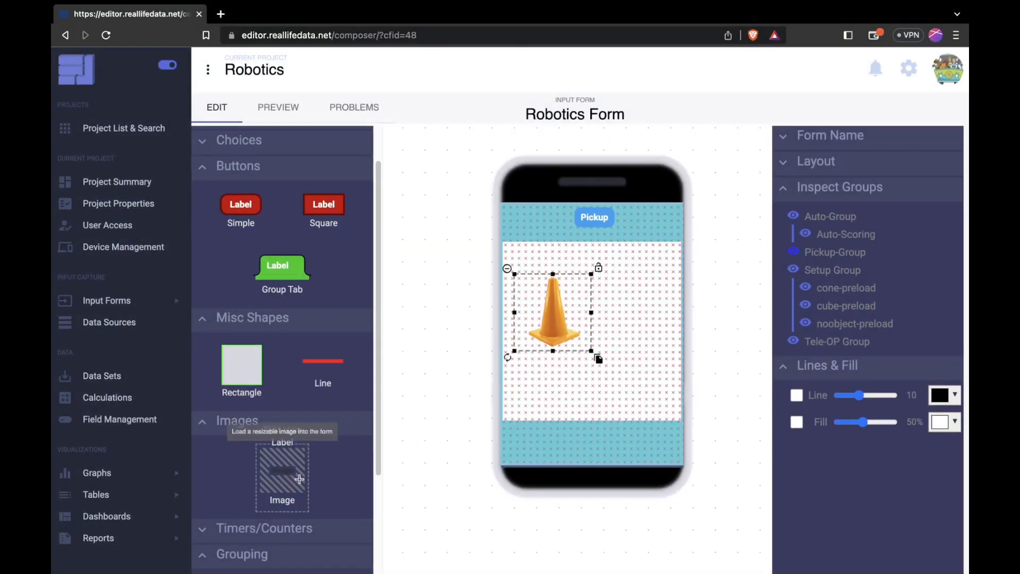
# Insert the purple cube image beside the cone in the Pickup-Group and shrink it to a similar size.
pyautogui.click(432, 230)
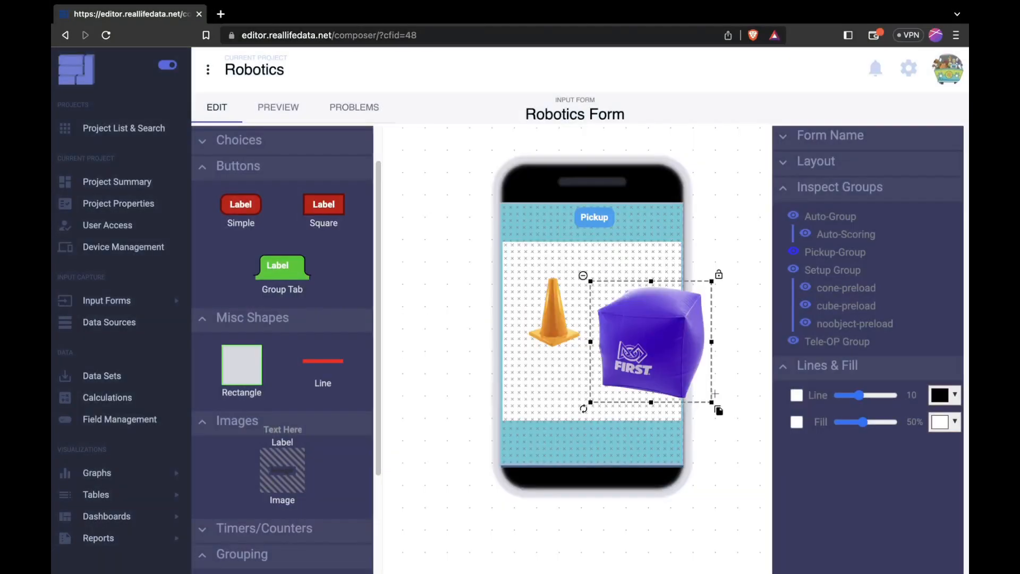
pyautogui.moveTo(714, 405); pyautogui.dragTo(662, 351)
pyautogui.click(617, 328)
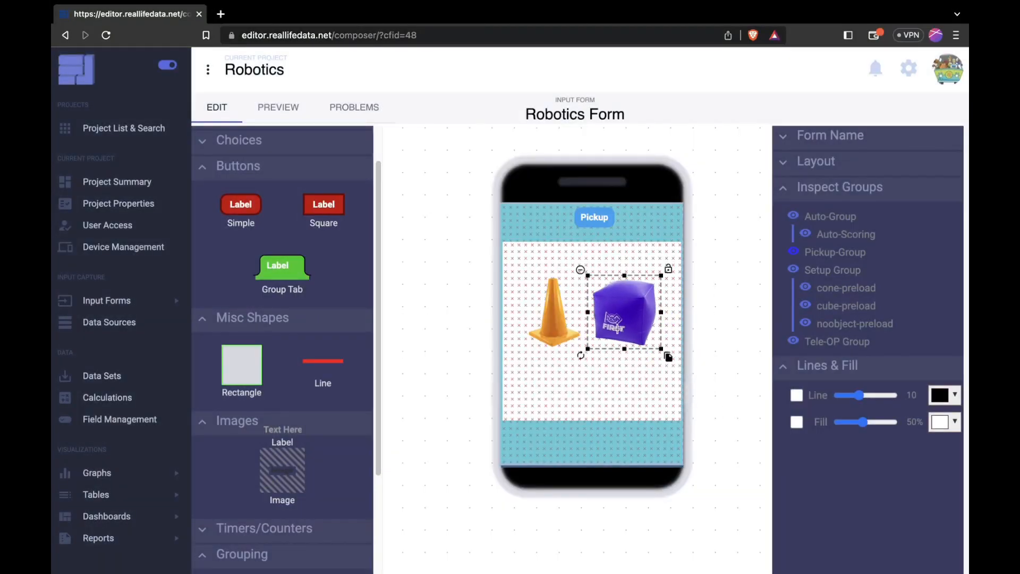
# Add a square button labelled X in the upper corner of the Pickup-Group and make it narrower.
pyautogui.moveTo(324, 204); pyautogui.dragTo(652, 254)
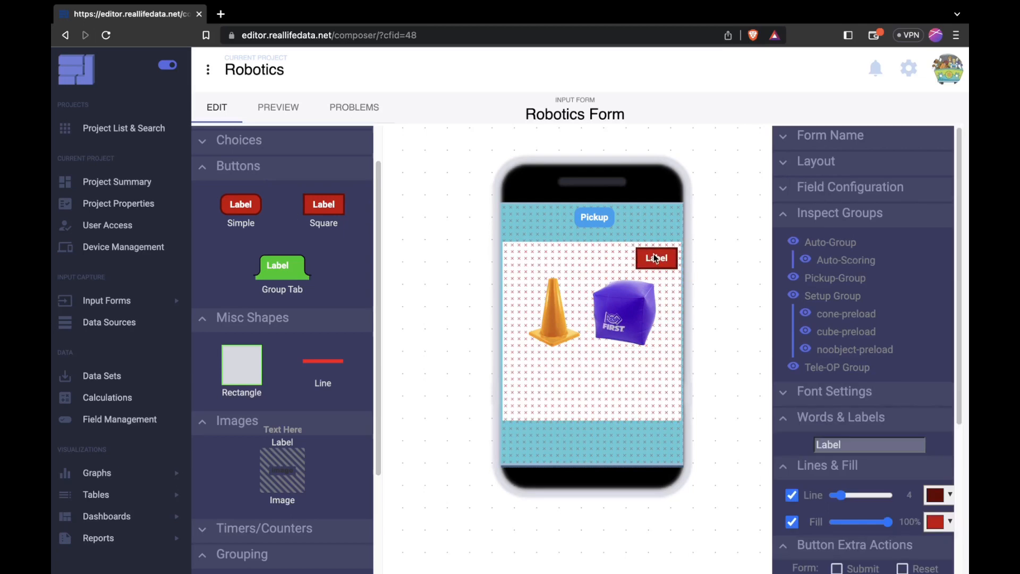
pyautogui.click(656, 258)
pyautogui.doubleClick(849, 444)
pyautogui.write('X')
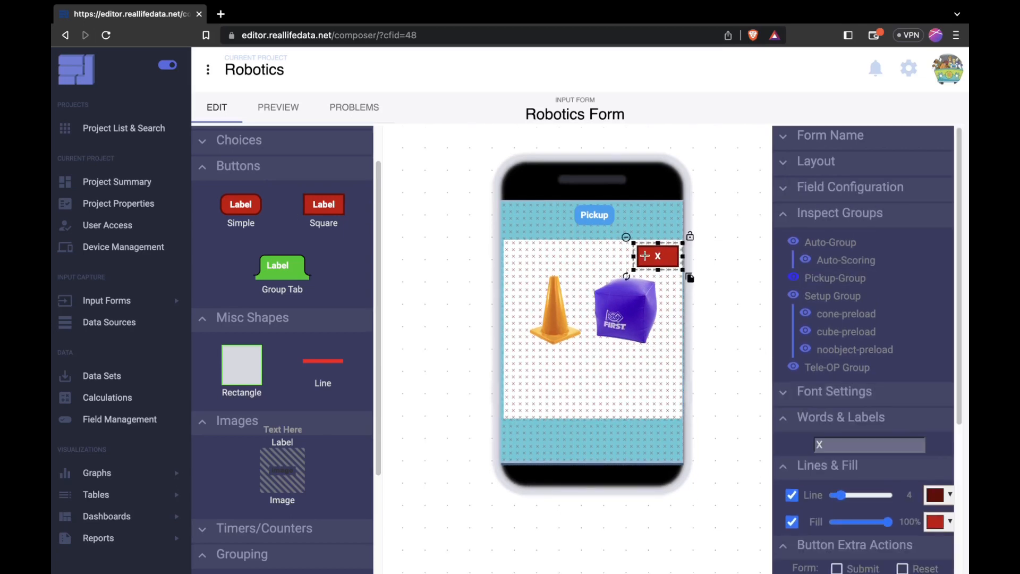
pyautogui.moveTo(645, 256); pyautogui.dragTo(654, 256)
# Make the X button hide the Pickup-Group.
pyautogui.scroll(-3, 861, 372)
pyautogui.click(907, 422)
pyautogui.click(892, 438)
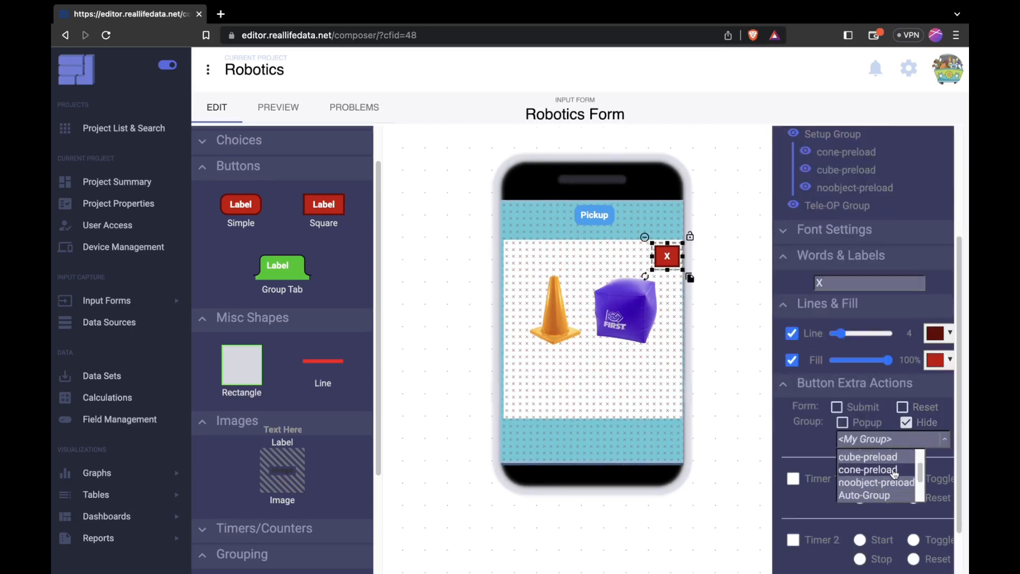
pyautogui.scroll(-3, 895, 473)
pyautogui.click(870, 494)
pyautogui.click(634, 307)
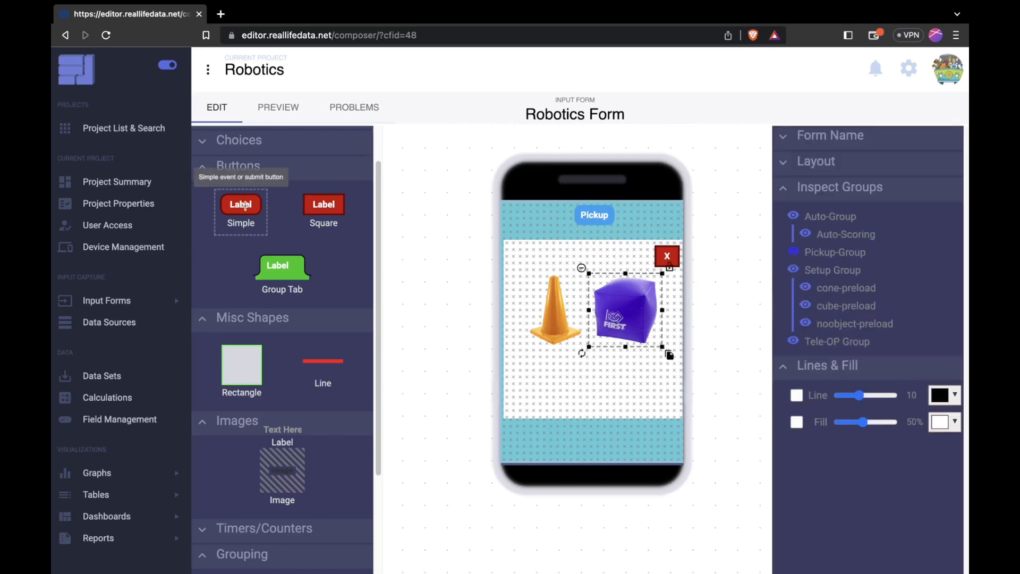
# Add a simple button to the Pickup-Group, enlarge it to cover the cone image and clear its label.
pyautogui.moveTo(244, 207); pyautogui.dragTo(590, 280)
pyautogui.moveTo(549, 294); pyautogui.dragTo(549, 347)
pyautogui.moveTo(852, 447); pyautogui.dragTo(782, 461)
pyautogui.press('BackSpace')
# Remove the cone button's outline, give it a 50% opaque #e5e562 yellow fill and align it over the cone.
pyautogui.click(791, 495)
pyautogui.click(935, 521)
pyautogui.moveTo(893, 477); pyautogui.dragTo(861, 476)
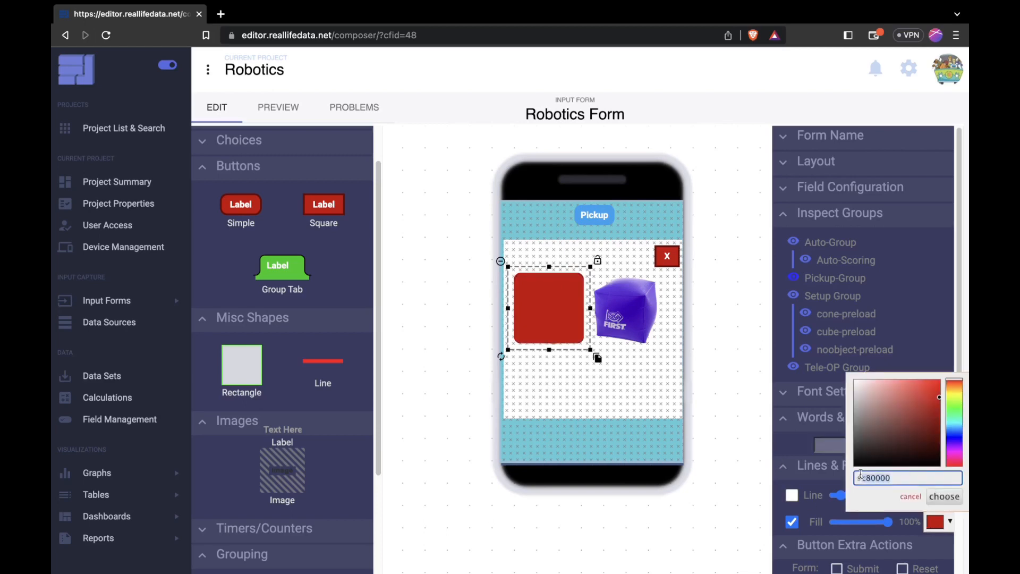
pyautogui.write('#e5e562')
pyautogui.click(954, 498)
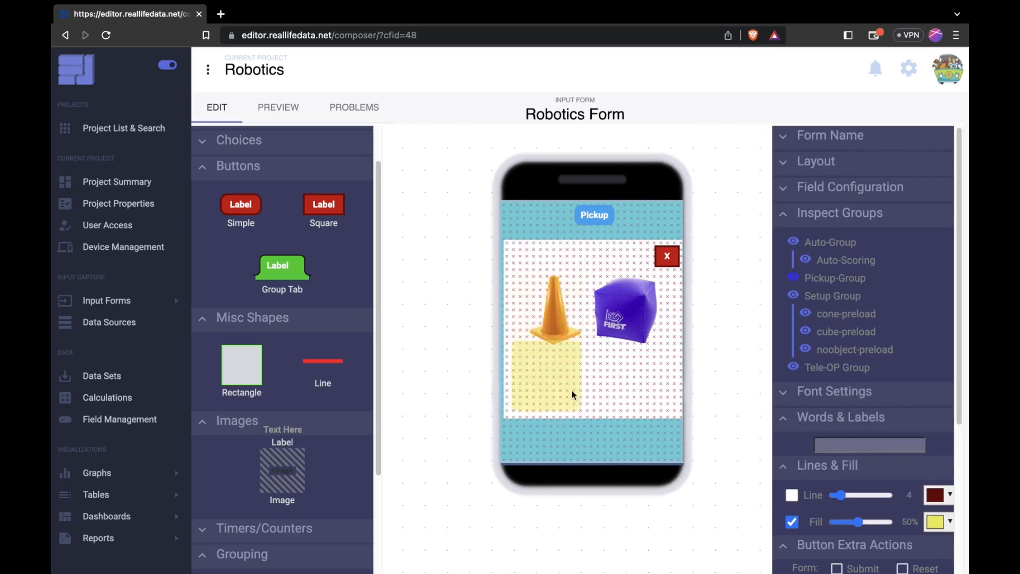
pyautogui.moveTo(572, 390); pyautogui.dragTo(550, 327)
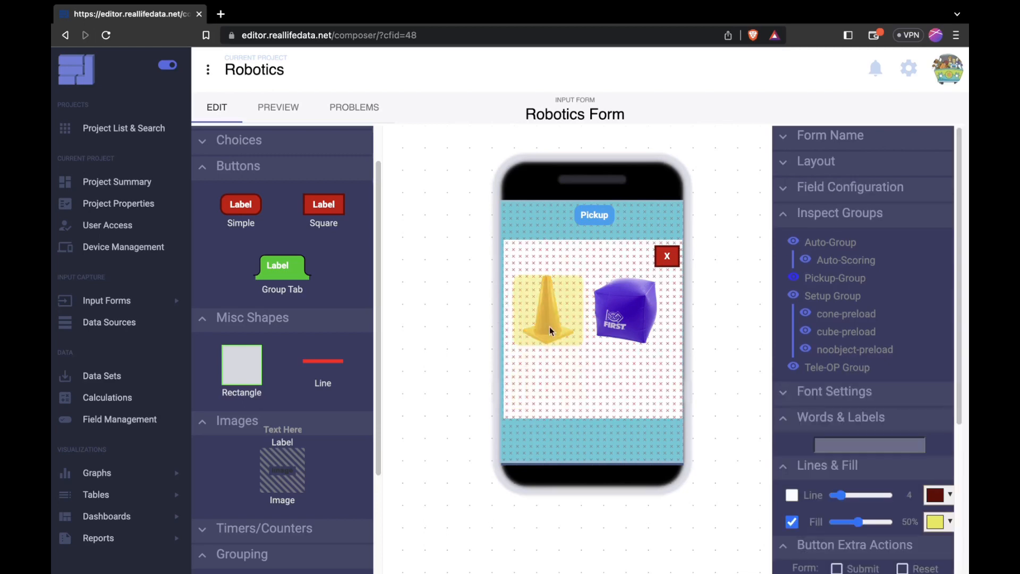
# Make the yellow cone button hide the Pickup-Group.
pyautogui.scroll(-4, 871, 372)
pyautogui.click(906, 365)
pyautogui.click(892, 381)
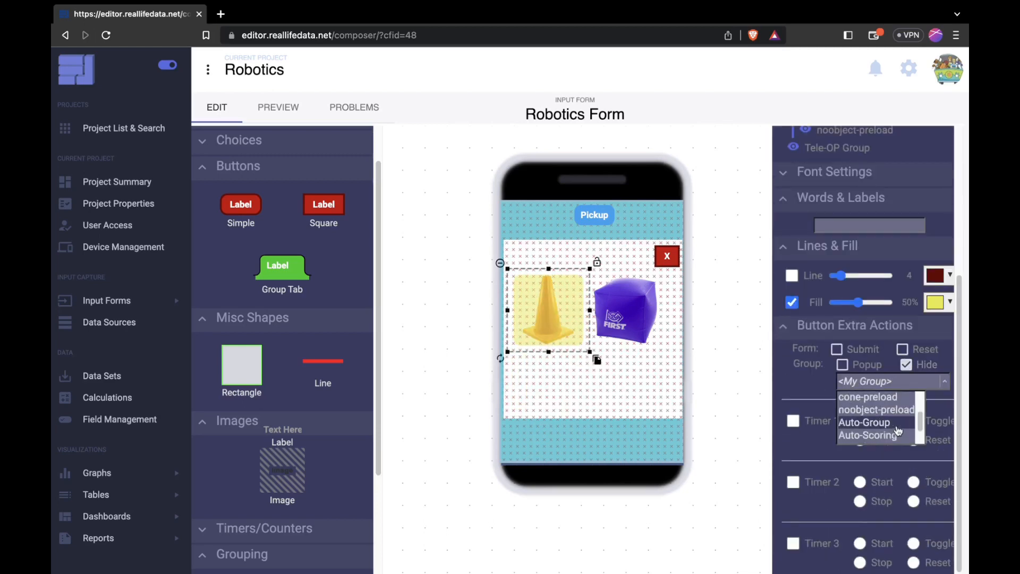
pyautogui.scroll(-2, 897, 431)
pyautogui.click(877, 435)
# Cover the cube image with an unlabelled simple button that has no outline and a 50% opaque purple fill.
pyautogui.moveTo(240, 204); pyautogui.dragTo(630, 356)
pyautogui.doubleClick(829, 445)
pyautogui.press('BackSpace')
pyautogui.click(792, 494)
pyautogui.click(939, 522)
pyautogui.press('super+v')
pyautogui.click(953, 497)
# Make the purple cube button hide the Pickup-Group.
pyautogui.scroll(-3, 920, 445)
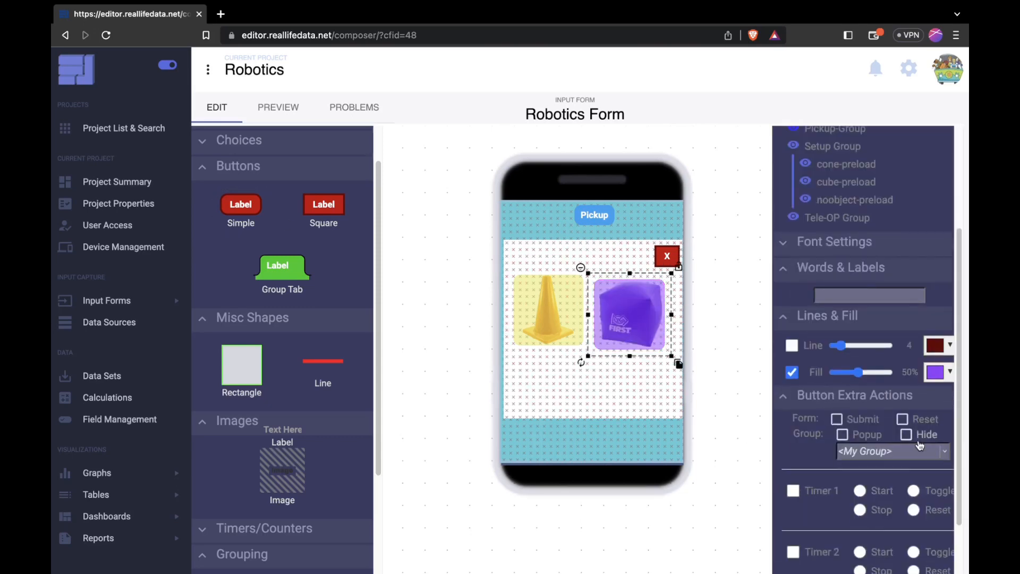
pyautogui.click(906, 434)
pyautogui.click(893, 451)
pyautogui.click(871, 505)
# Set the Pickup-Group to hide initially and turn off its background fill.
pyautogui.click(653, 398)
pyautogui.click(881, 424)
pyautogui.click(941, 501)
pyautogui.click(796, 502)
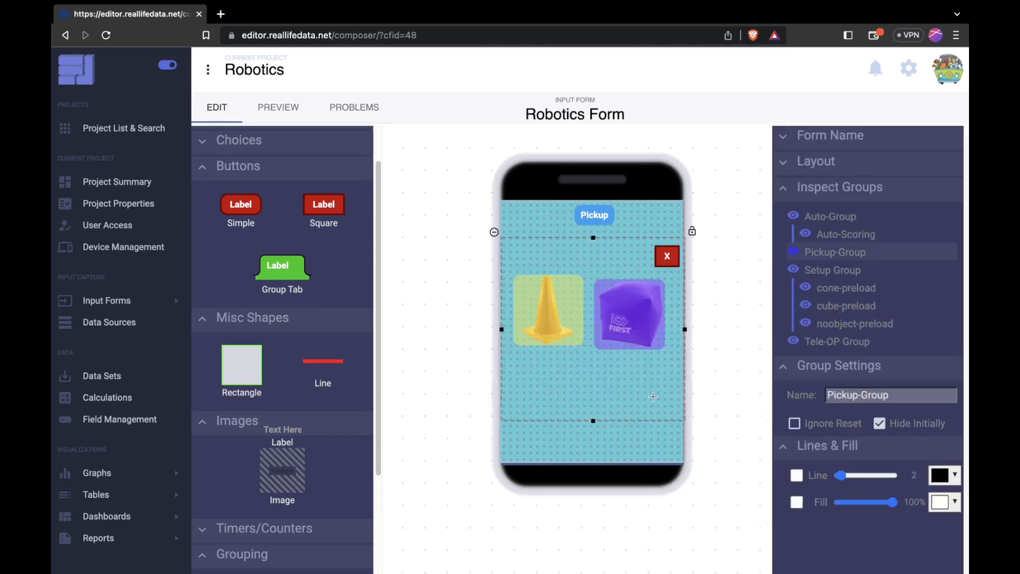
# Reposition the Pickup-Group on the phone screen so that it nests inside the Tele-OP Group.
pyautogui.click(684, 367)
pyautogui.click(620, 374)
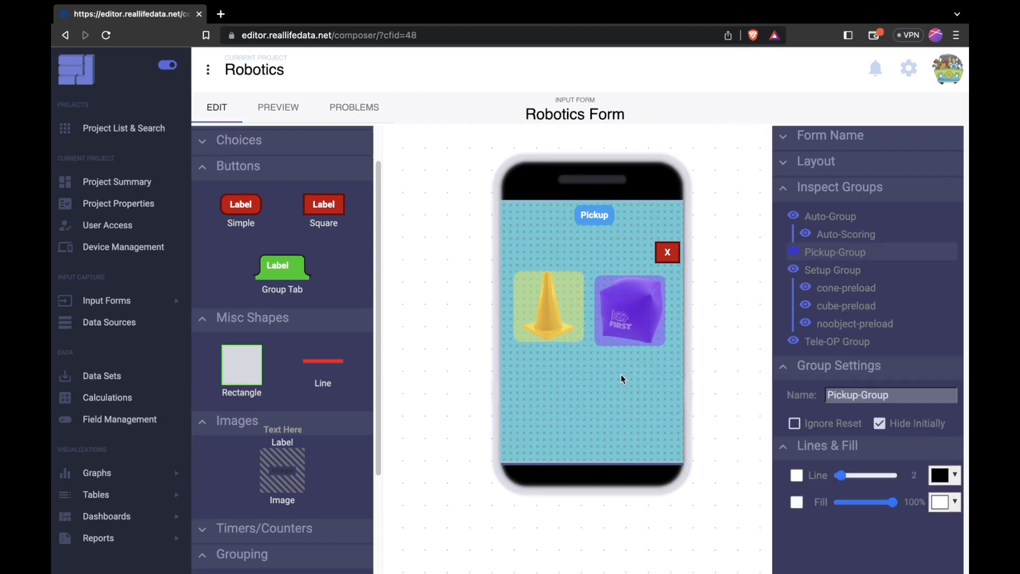
pyautogui.moveTo(619, 374); pyautogui.dragTo(617, 373)
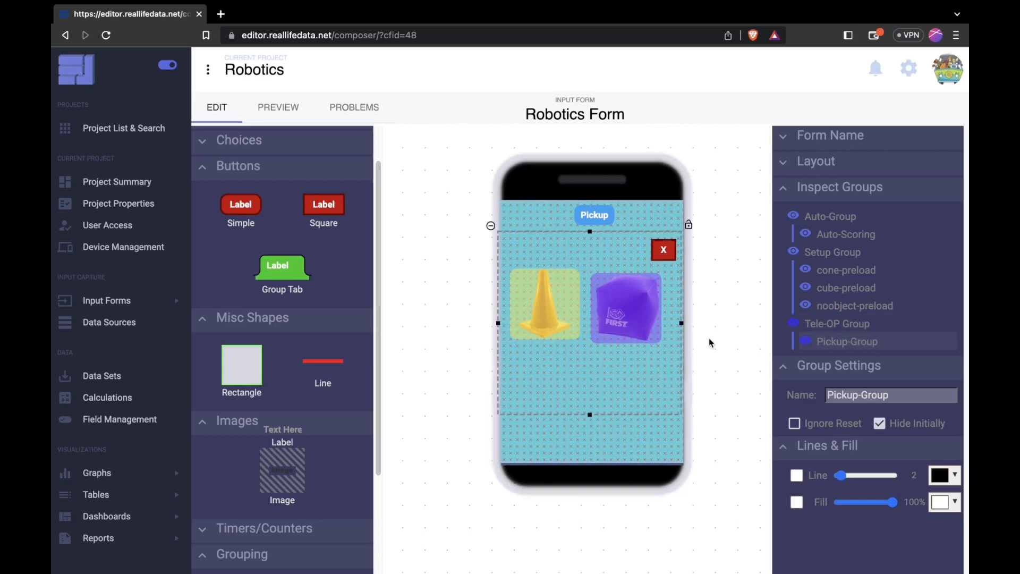
pyautogui.moveTo(589, 414); pyautogui.dragTo(586, 346)
pyautogui.click(719, 320)
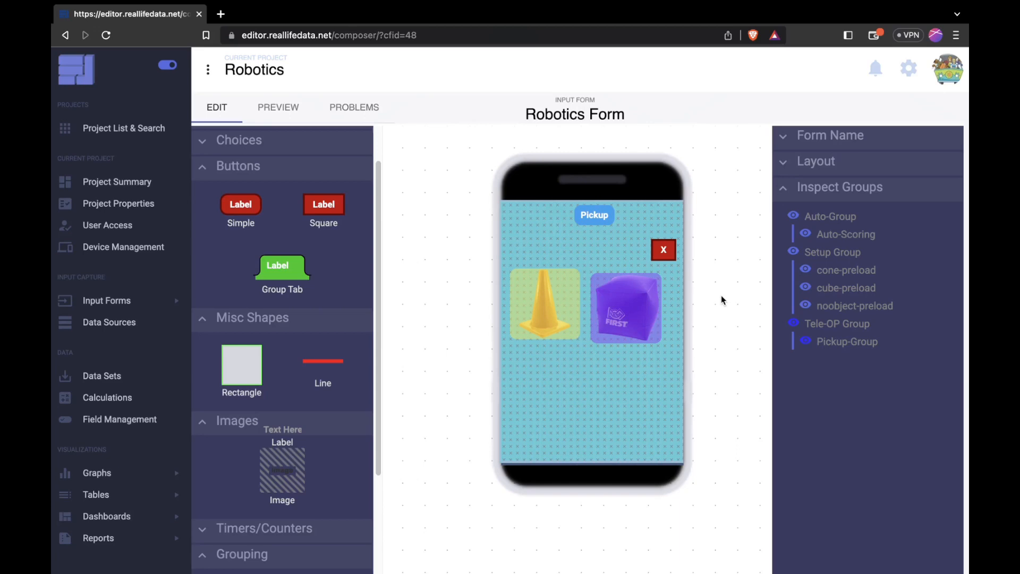
# With the Pickup-Group hidden in the editor, add a group named TeleOP-Scoring and set it to hide initially.
pyautogui.click(805, 342)
pyautogui.scroll(-3, 299, 339)
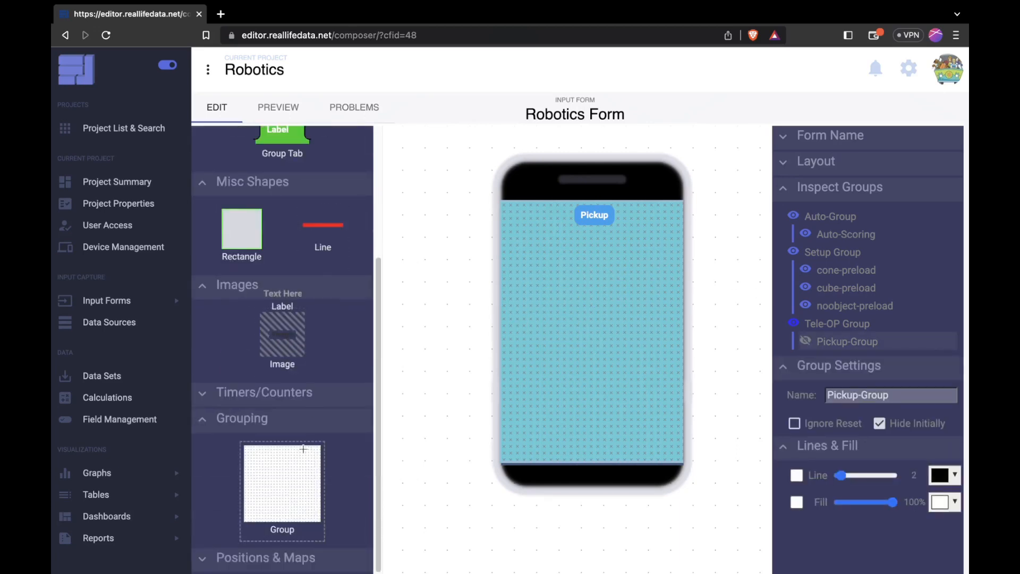
pyautogui.moveTo(283, 484); pyautogui.dragTo(623, 271)
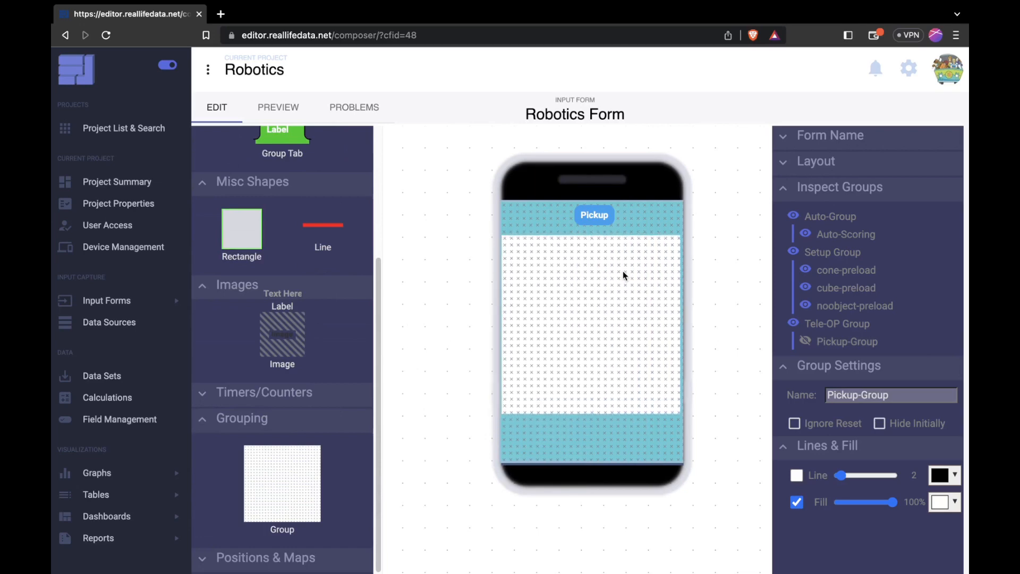
pyautogui.click(880, 413)
pyautogui.write('TeleOP-Scoring')
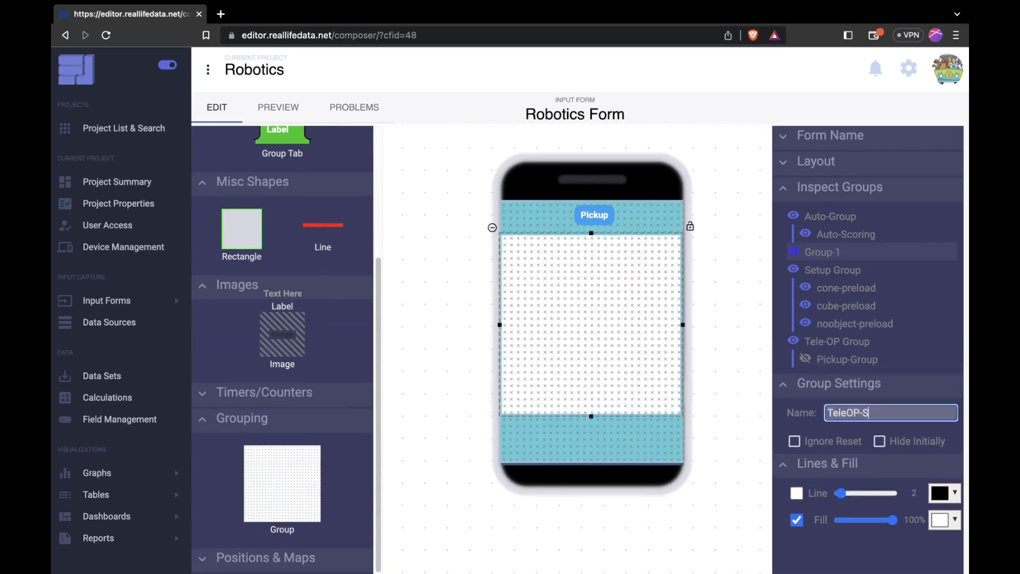
pyautogui.click(879, 442)
# Add a simple button labelled Scoring without an outline beside Pickup and make it pop up the TeleOP-Scoring group.
pyautogui.scroll(3, 257, 304)
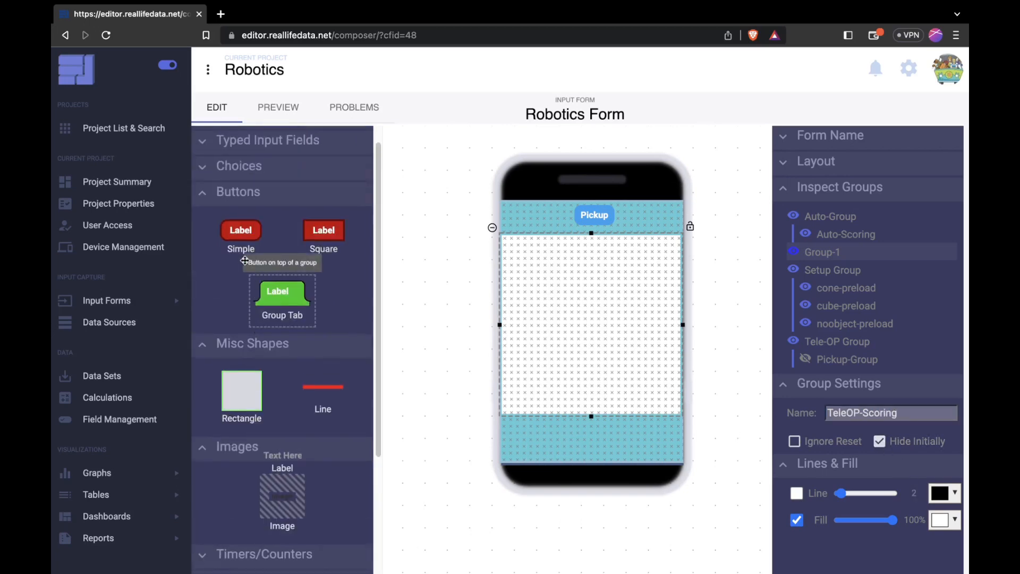
pyautogui.moveTo(241, 229); pyautogui.dragTo(547, 222)
pyautogui.click(840, 463)
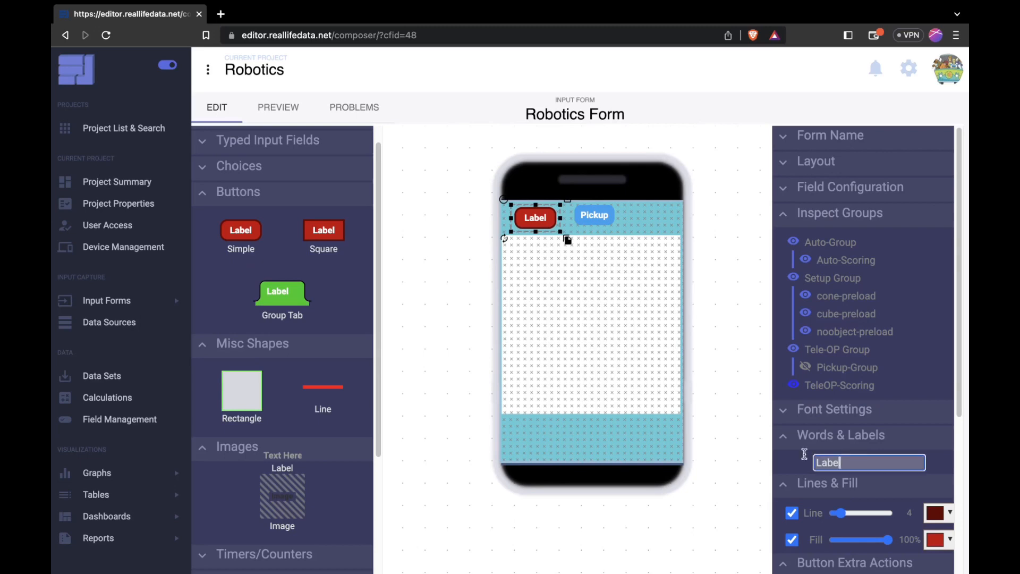
pyautogui.write('Scoring')
pyautogui.scroll(-3, 858, 462)
pyautogui.click(872, 523)
# Set the Scoring button's fill to the same blue as the Pickup button.
pyautogui.click(939, 399)
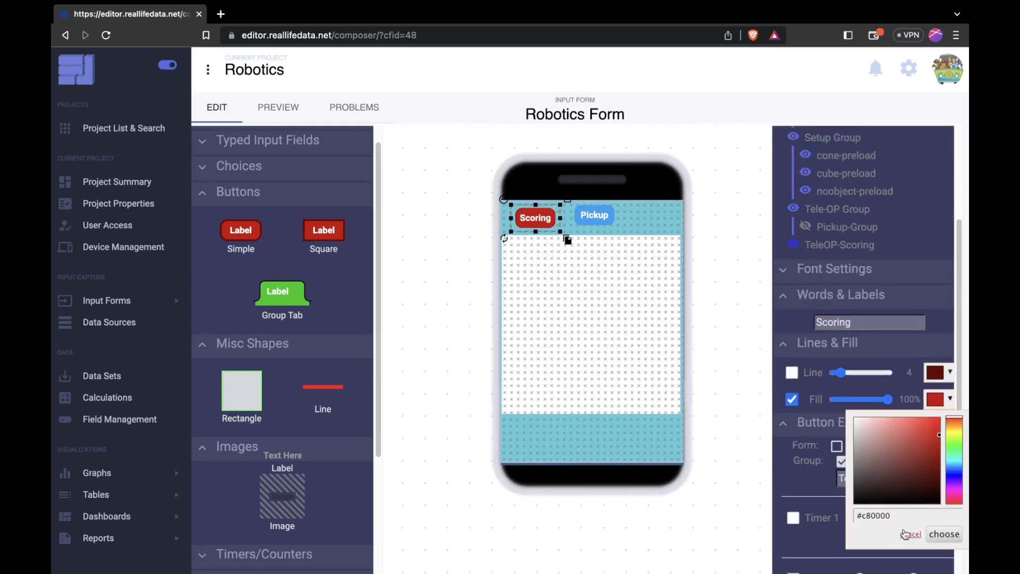
pyautogui.tripleClick(882, 514)
pyautogui.press('super+v')
pyautogui.click(943, 533)
pyautogui.click(595, 217)
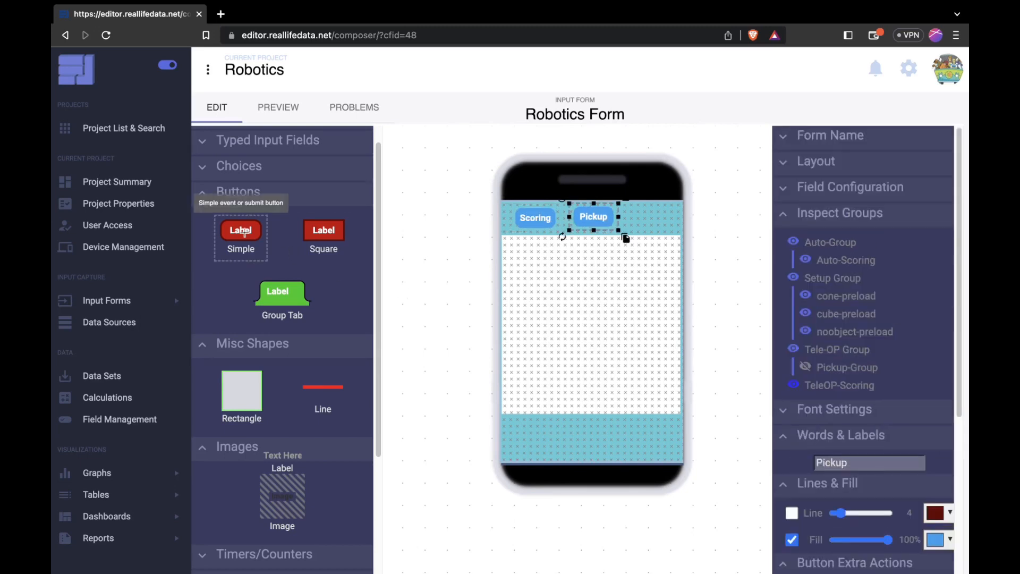
# Add a wide simple button labelled High Cone to the TeleOP-Scoring group and name its field teleconehigh.
pyautogui.moveTo(241, 230); pyautogui.dragTo(598, 262)
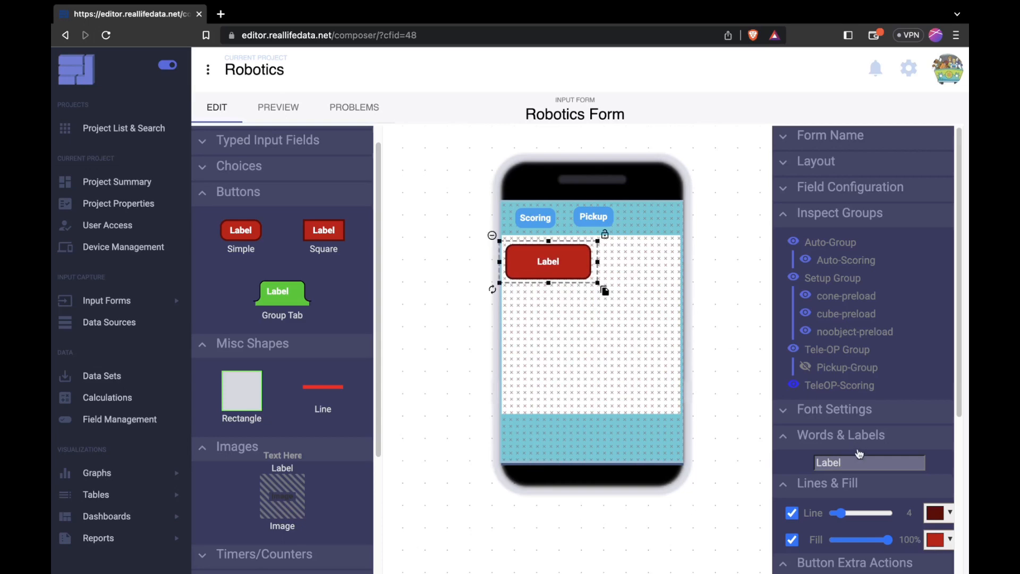
pyautogui.moveTo(860, 463); pyautogui.dragTo(778, 462)
pyautogui.write('High Cone')
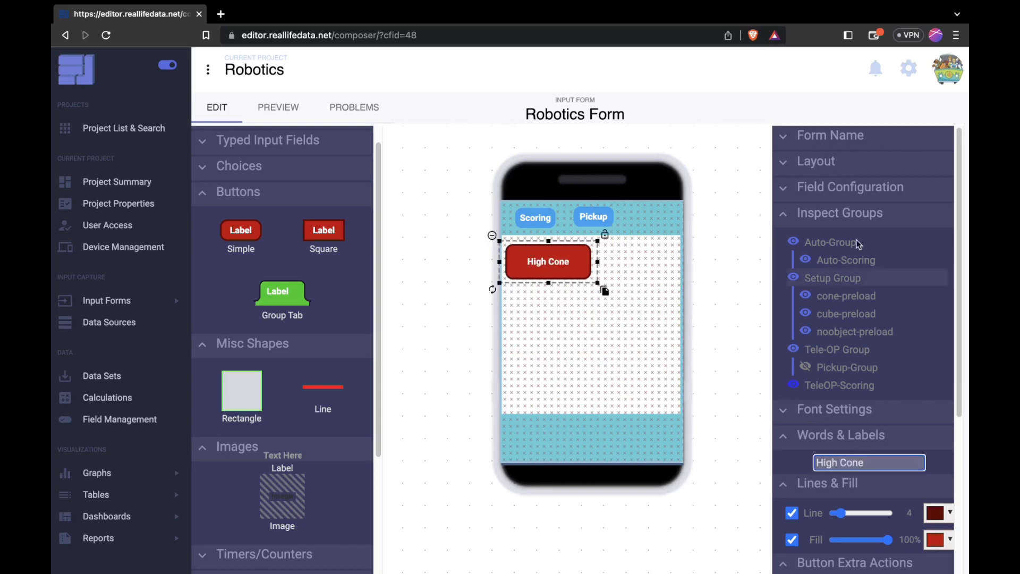
pyautogui.click(851, 187)
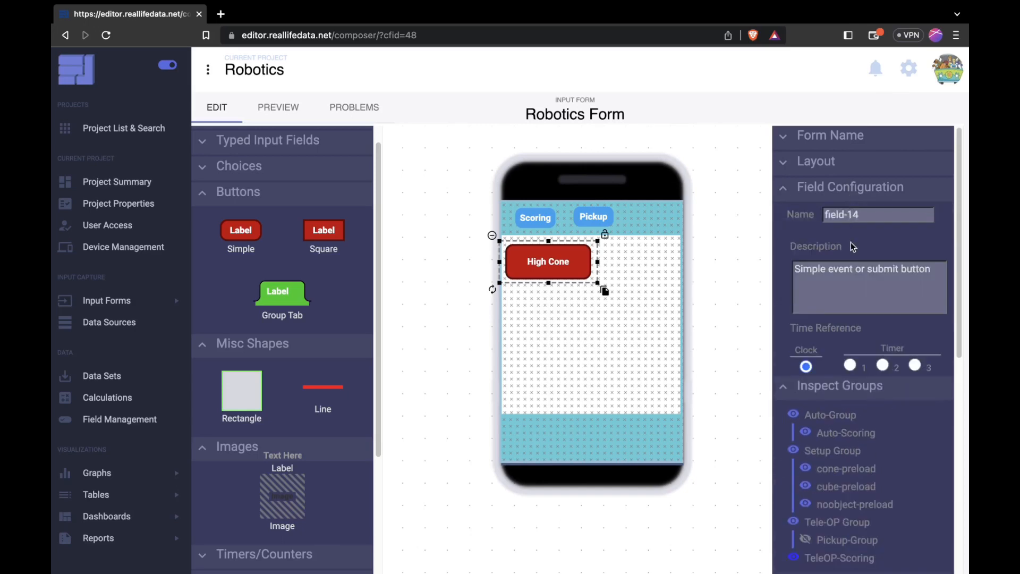
pyautogui.moveTo(872, 215); pyautogui.dragTo(729, 219)
pyautogui.write('tele')
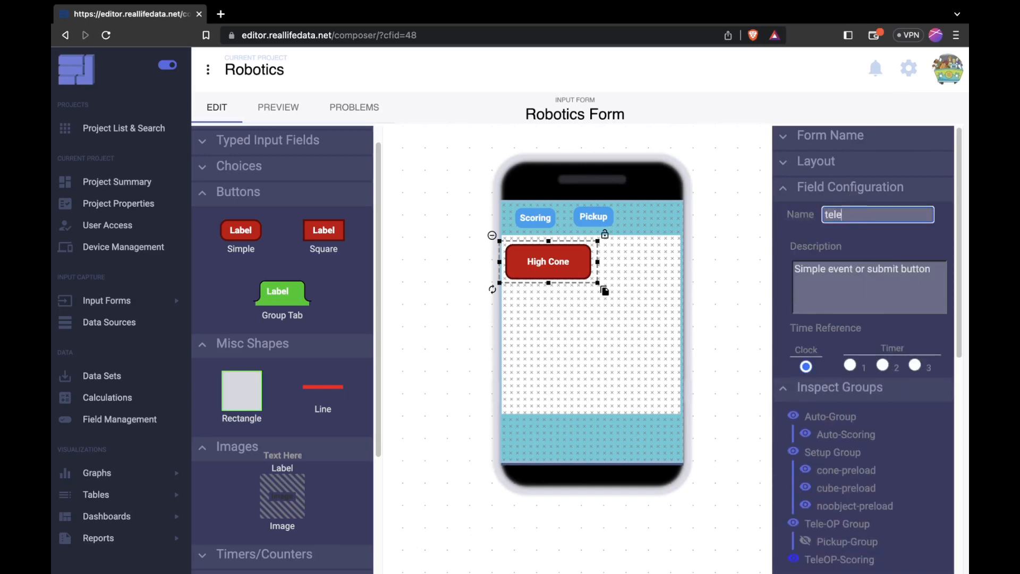
pyautogui.write('conehigh')
# Remove the High Cone button's outline and set its fill color to orange #ed930d.
pyautogui.scroll(-6, 790, 392)
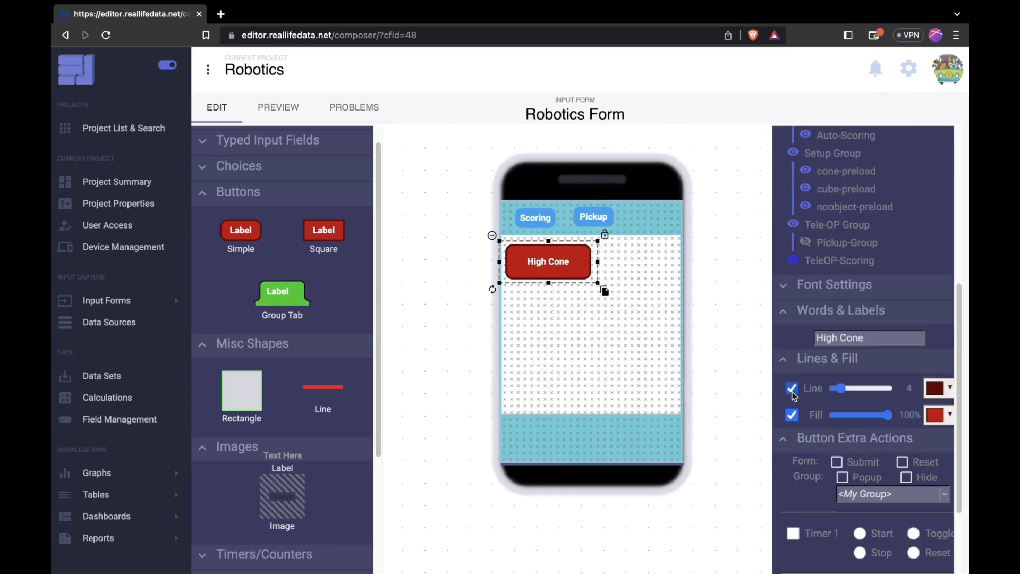
pyautogui.click(792, 389)
pyautogui.click(935, 415)
pyautogui.click(914, 531)
pyautogui.press('BackSpace')
pyautogui.press('BackSpace')
pyautogui.press('BackSpace')
pyautogui.press('BackSpace')
pyautogui.press('BackSpace')
pyautogui.press('BackSpace')
pyautogui.write('ed930d')
pyautogui.click(931, 550)
# Make the High Cone button hide the TeleOP-Scoring group.
pyautogui.scroll(-1, 886, 462)
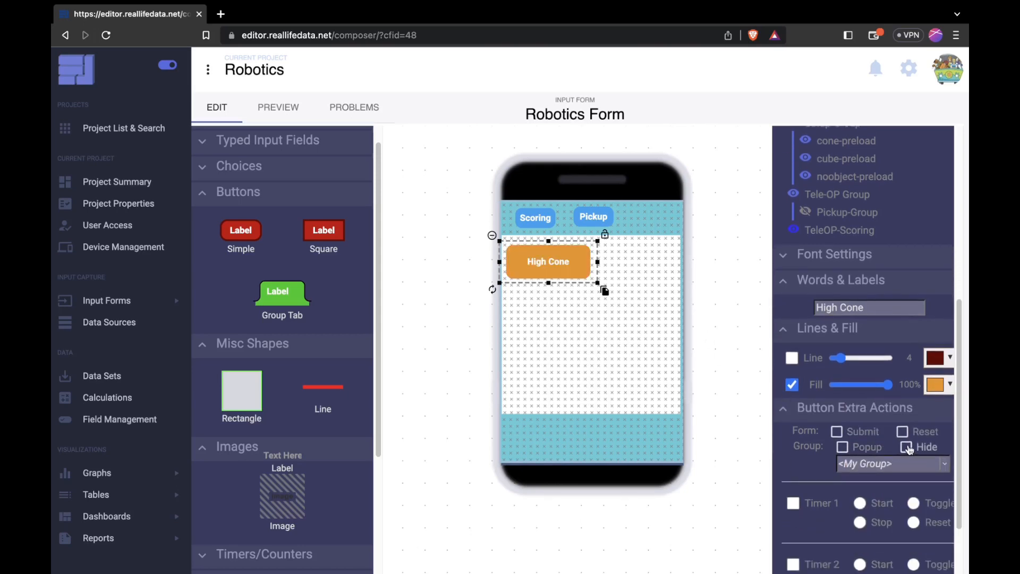
pyautogui.click(907, 447)
pyautogui.click(903, 464)
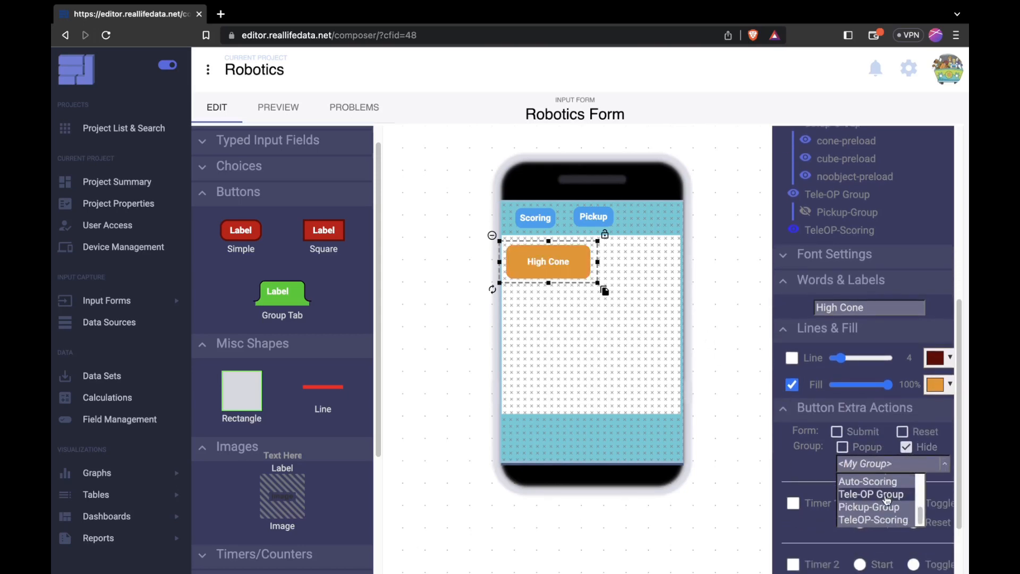
pyautogui.click(896, 521)
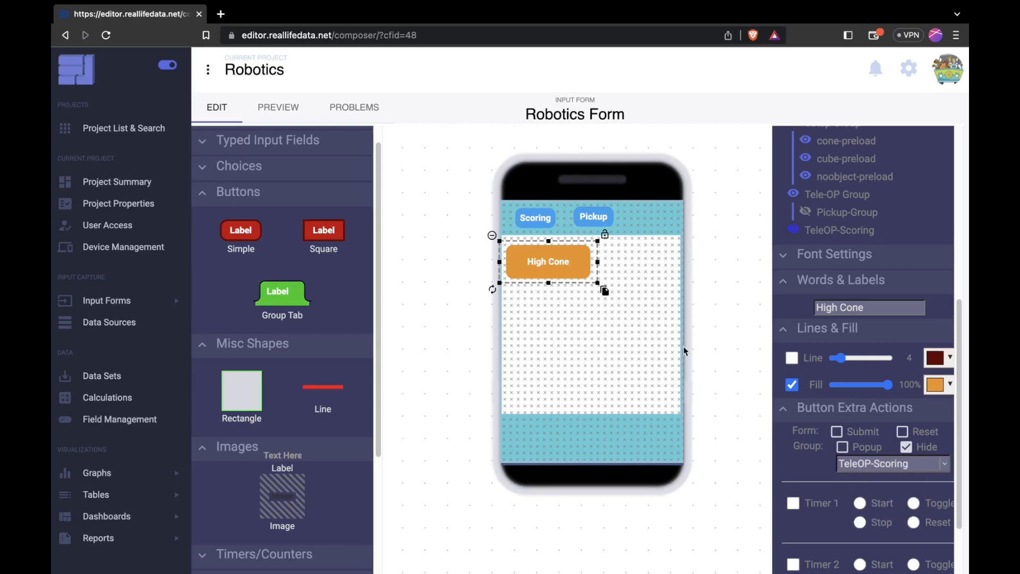
pyautogui.click(629, 281)
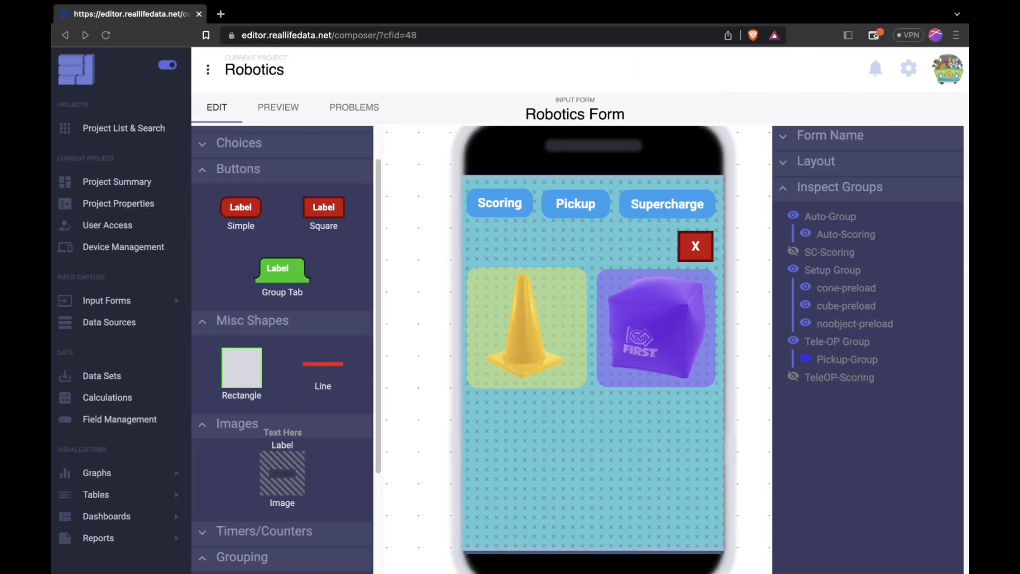
# Preview the form and test the Pickup pop-up with its X, cube and cone buttons.
pyautogui.click(292, 107)
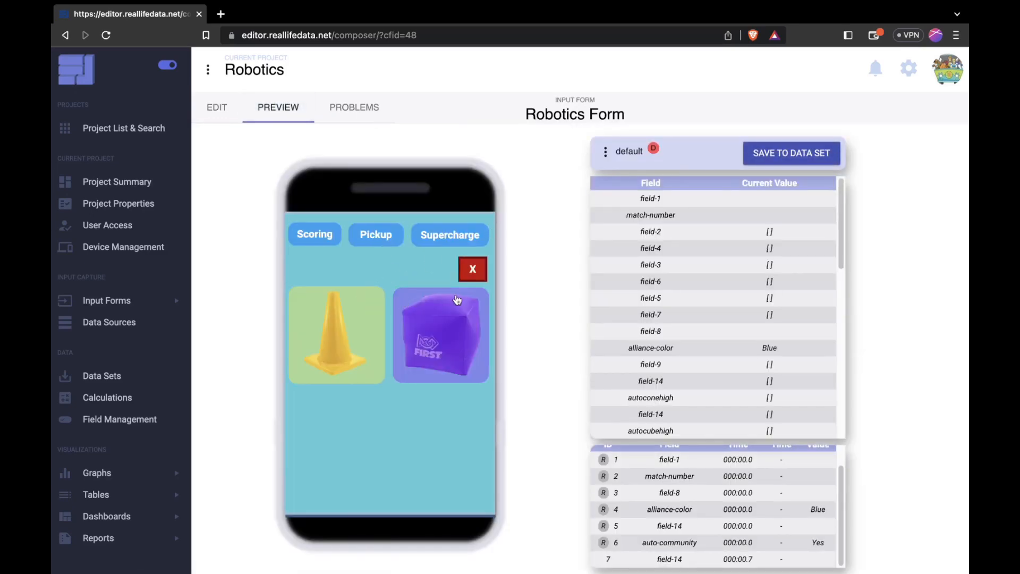
pyautogui.click(478, 270)
pyautogui.click(369, 243)
pyautogui.click(421, 314)
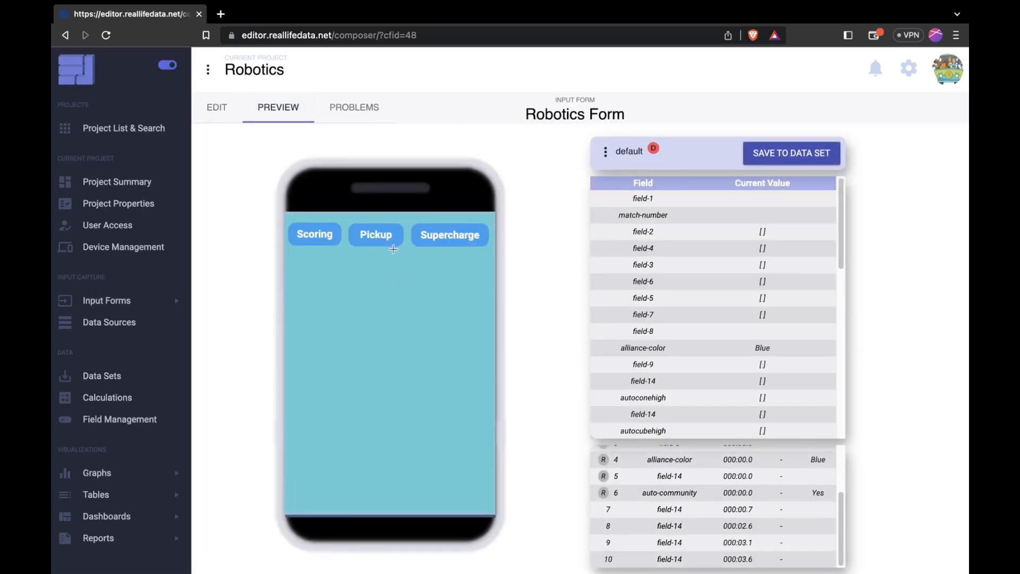
pyautogui.click(391, 246)
pyautogui.click(366, 319)
# Test the Scoring pop-up in the preview by recording a High Cube and a Mid Cone, then close it with X.
pyautogui.click(327, 242)
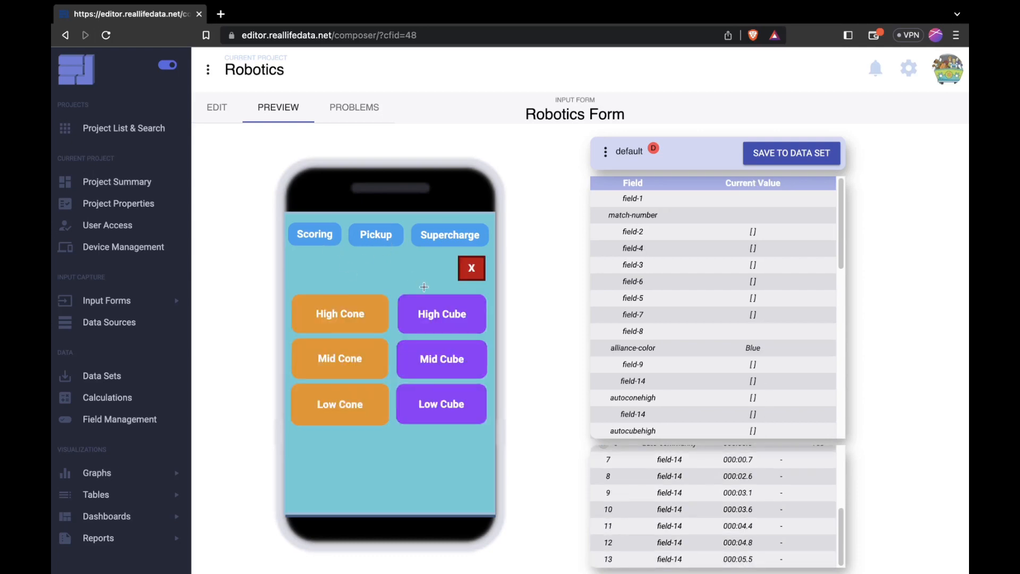
pyautogui.click(439, 315)
pyautogui.click(310, 230)
pyautogui.click(342, 364)
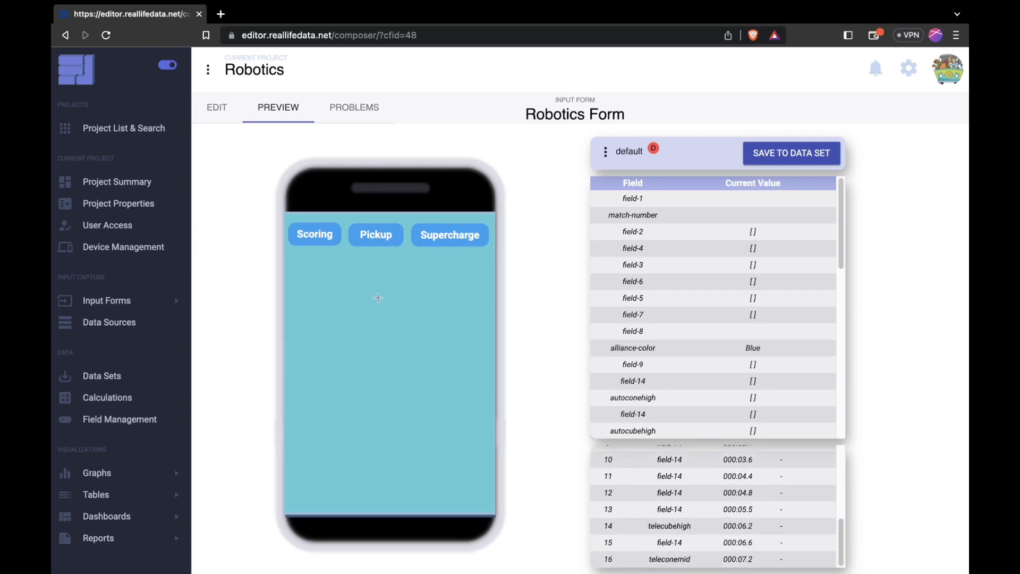
pyautogui.click(316, 248)
pyautogui.click(475, 271)
# Test the Supercharge pop-up in the preview by recording a high cube and a mid cone, then close it with X.
pyautogui.click(444, 240)
pyautogui.click(442, 318)
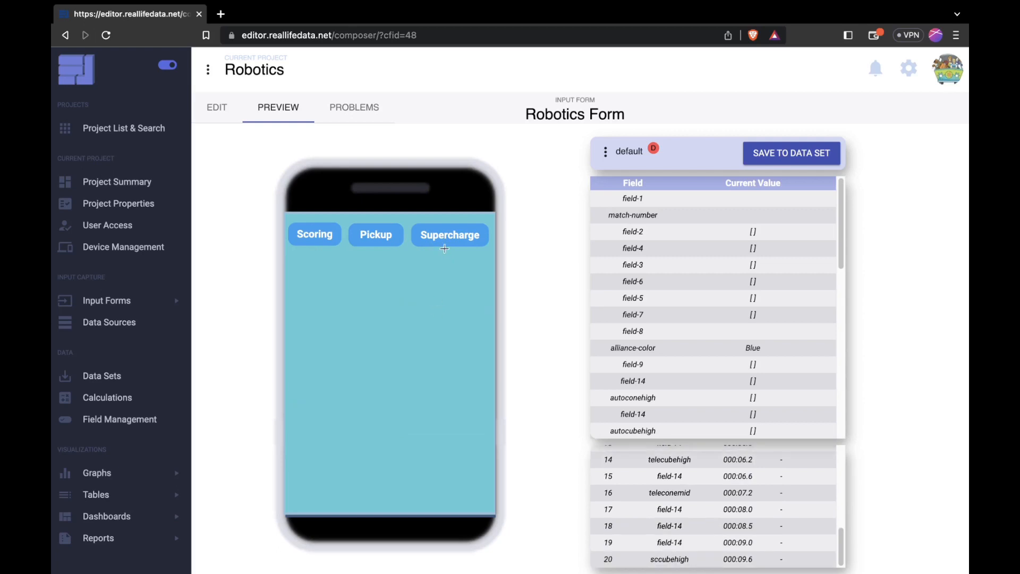
pyautogui.click(444, 248)
pyautogui.click(361, 372)
pyautogui.click(453, 243)
pyautogui.click(480, 272)
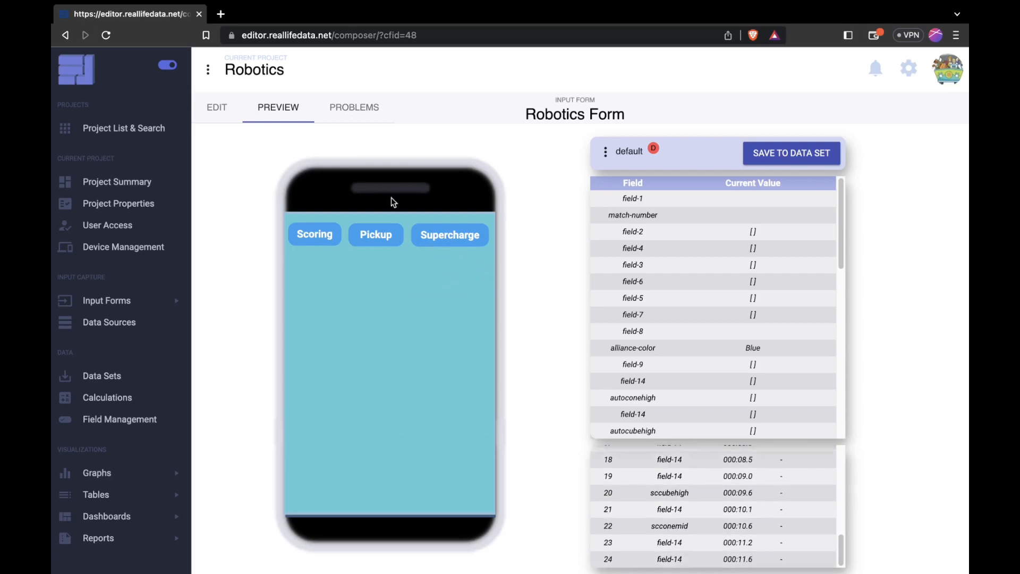
# Return to editing the form and add a radio field below the cone image, with white text.
pyautogui.click(218, 108)
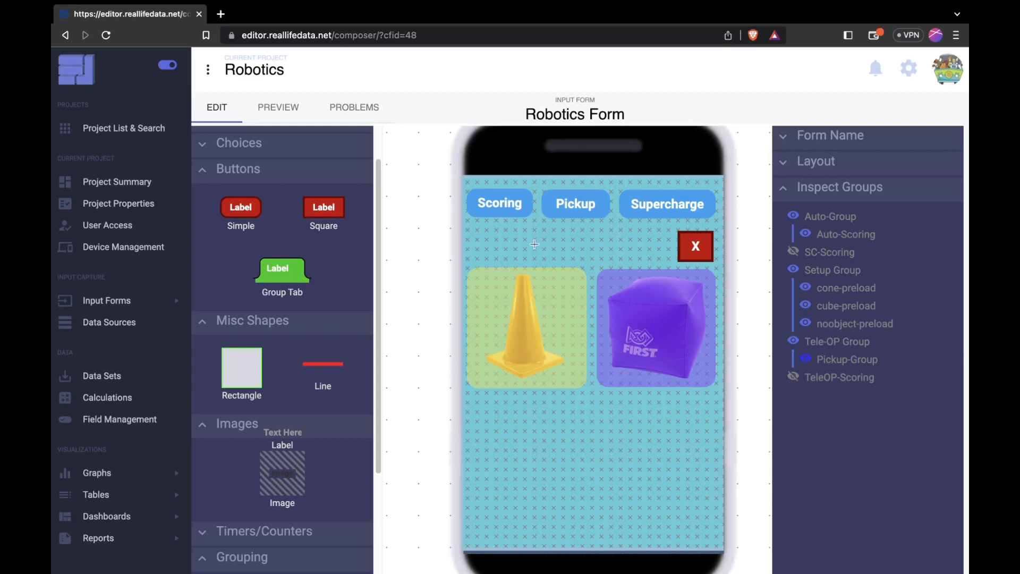
pyautogui.click(234, 143)
pyautogui.moveTo(325, 183); pyautogui.dragTo(519, 418)
pyautogui.scroll(-3, 842, 420)
pyautogui.click(937, 534)
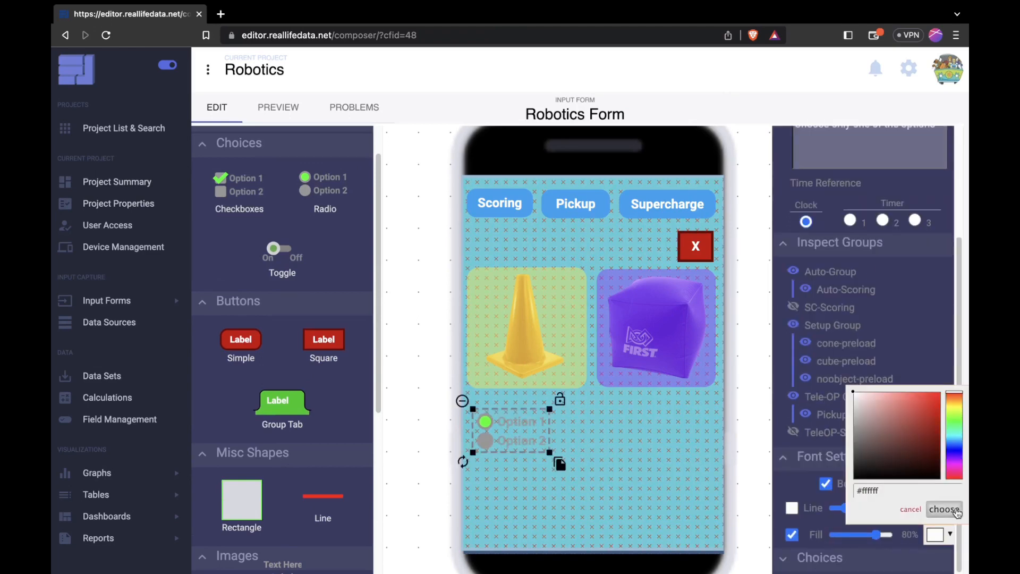
pyautogui.click(944, 509)
# Set the radio field's choices to Dock, Engage, Fail and No Attempt, with no default.
pyautogui.click(820, 558)
pyautogui.moveTo(893, 505); pyautogui.dragTo(735, 496)
pyautogui.write('Dock')
pyautogui.tripleClick(845, 530)
pyautogui.write('Engage')
pyautogui.click(870, 560)
pyautogui.write('Fail')
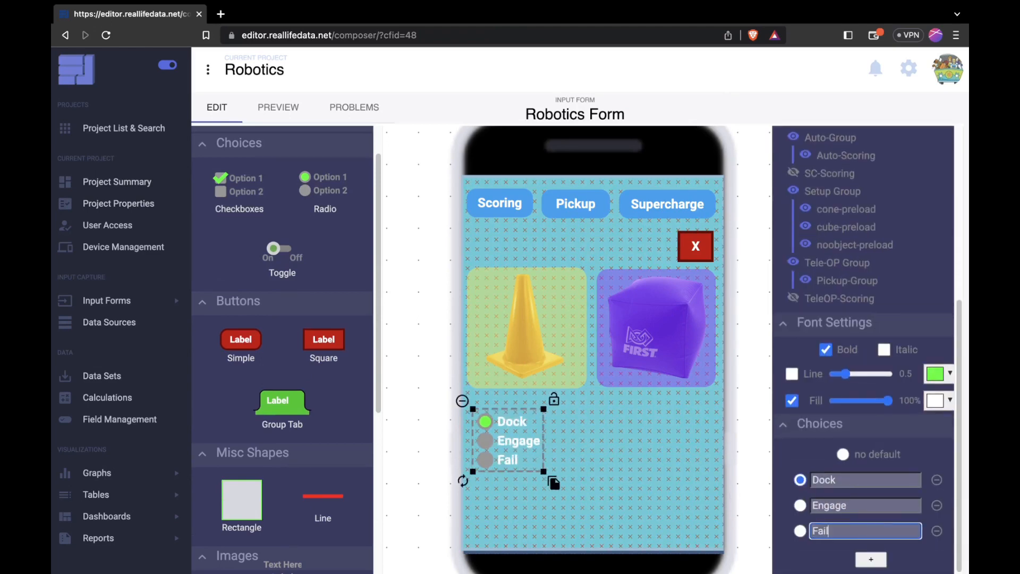
pyautogui.click(871, 559)
pyautogui.write('No Attempt')
pyautogui.click(844, 455)
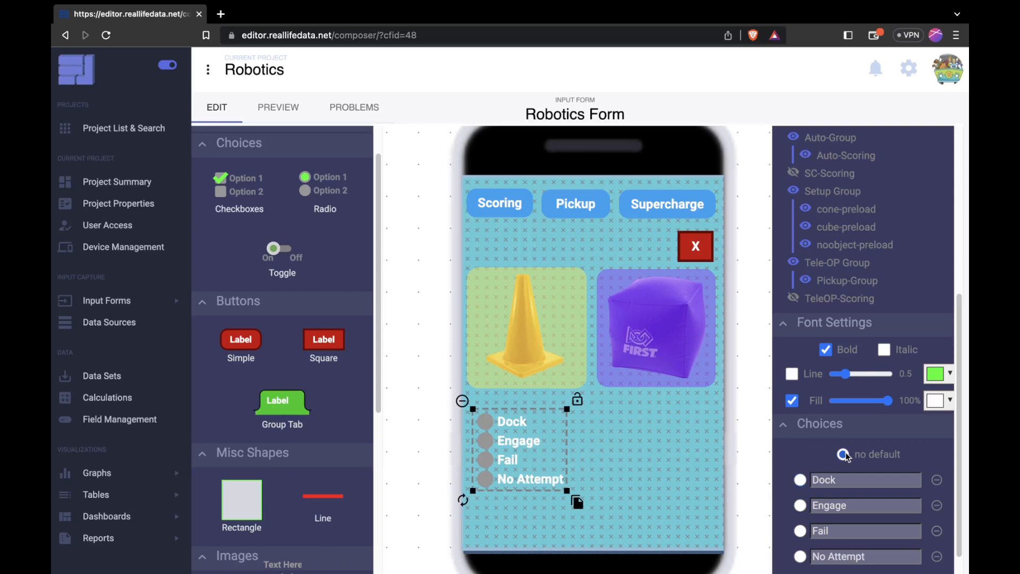
# Name the radio field tele-engage.
pyautogui.scroll(5, 839, 365)
pyautogui.moveTo(878, 215); pyautogui.dragTo(720, 208)
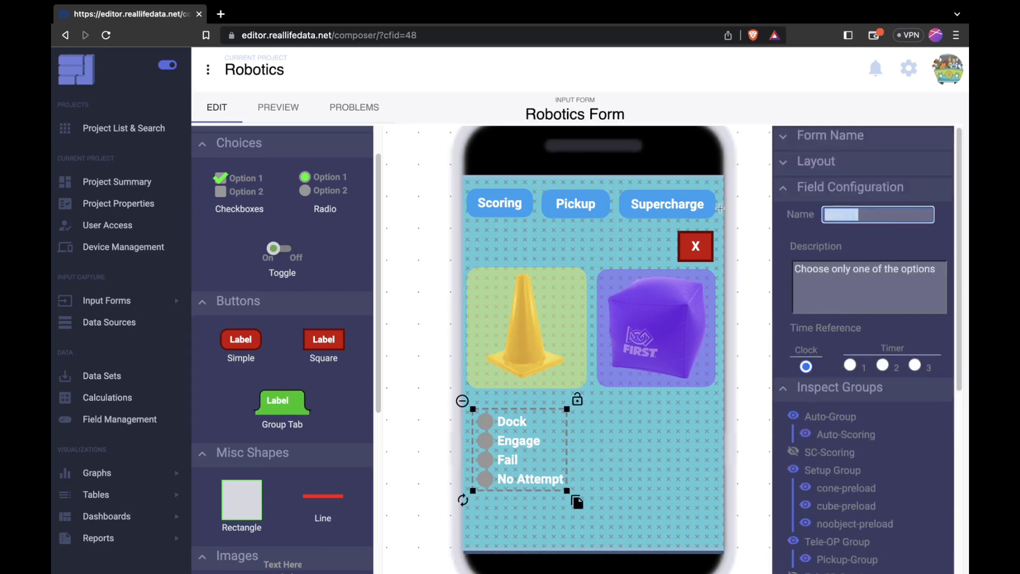
pyautogui.write('tele-engage')
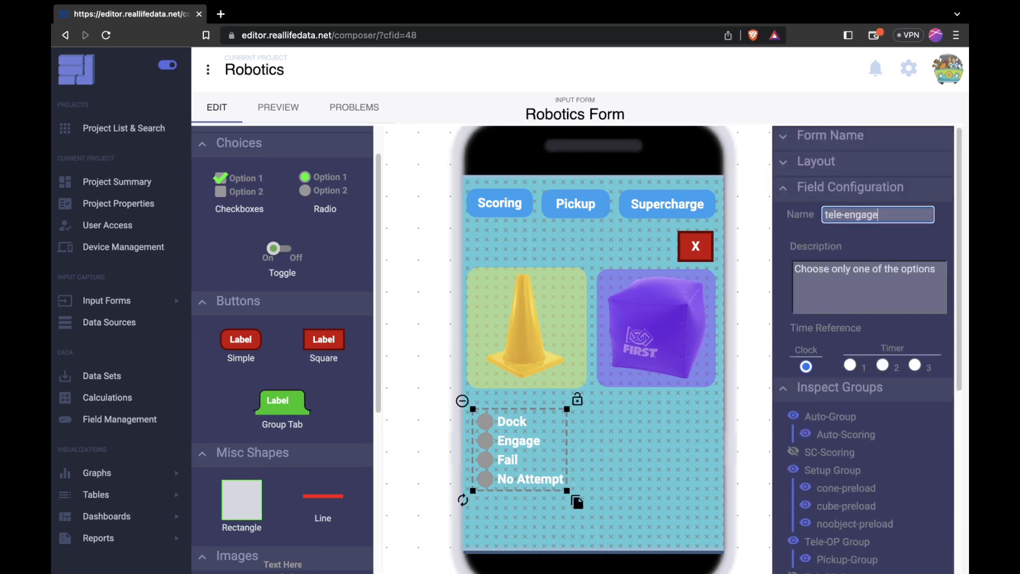
pyautogui.click(632, 423)
# Add a toggle beside the radio options with white text and the choices Yes and No.
pyautogui.moveTo(327, 274); pyautogui.dragTo(610, 447)
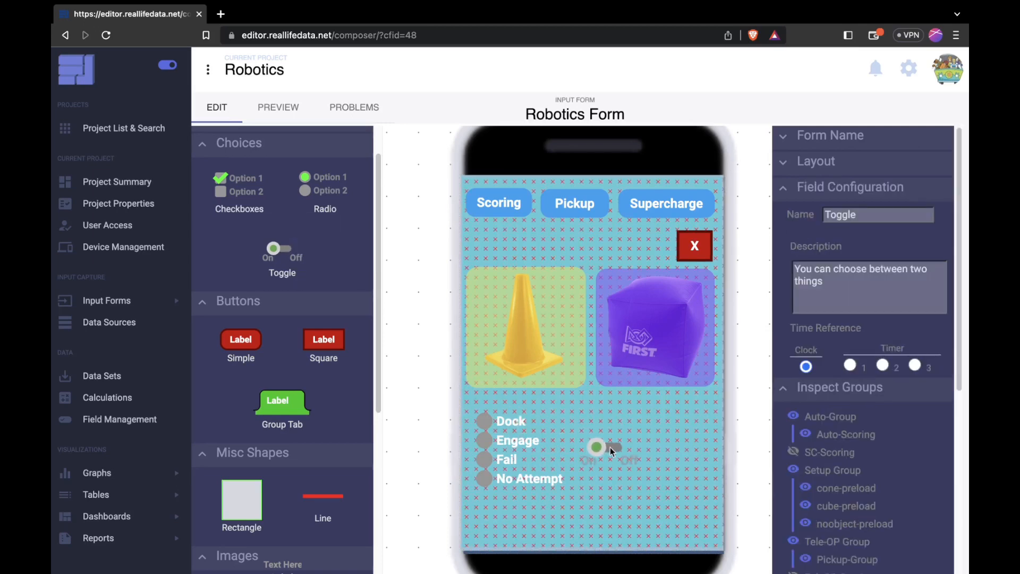
pyautogui.scroll(-1, 828, 449)
pyautogui.scroll(-5, 827, 450)
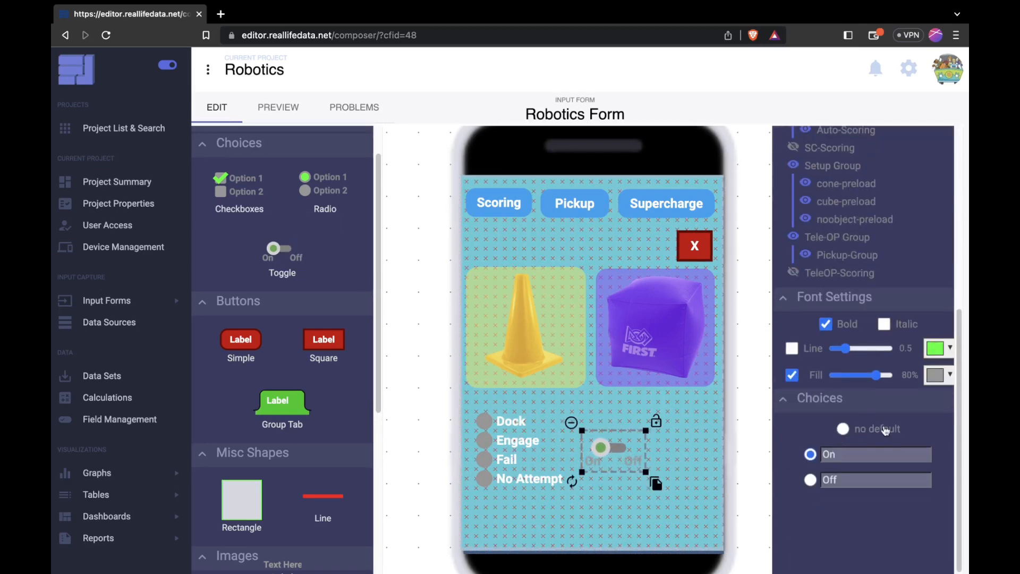
pyautogui.click(940, 375)
pyautogui.click(944, 509)
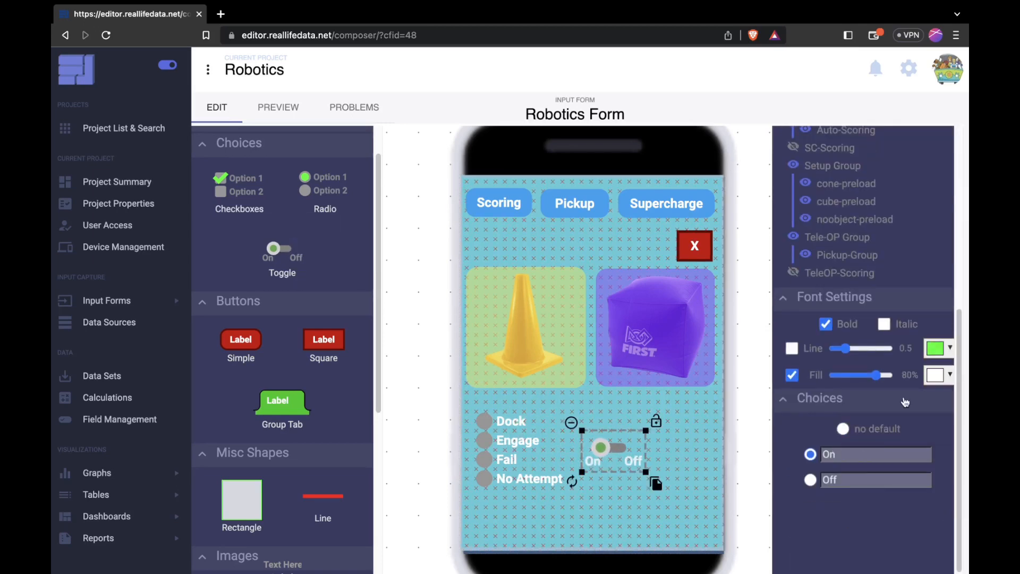
pyautogui.doubleClick(850, 454)
pyautogui.write('Yes')
pyautogui.doubleClick(854, 483)
pyautogui.write('No')
pyautogui.click(417, 340)
# Add a white "Park?" label above the Yes/No toggle and shift the toggle slightly to align with it.
pyautogui.scroll(-4, 275, 291)
pyautogui.moveTo(282, 375); pyautogui.dragTo(626, 425)
pyautogui.moveTo(871, 530); pyautogui.dragTo(777, 541)
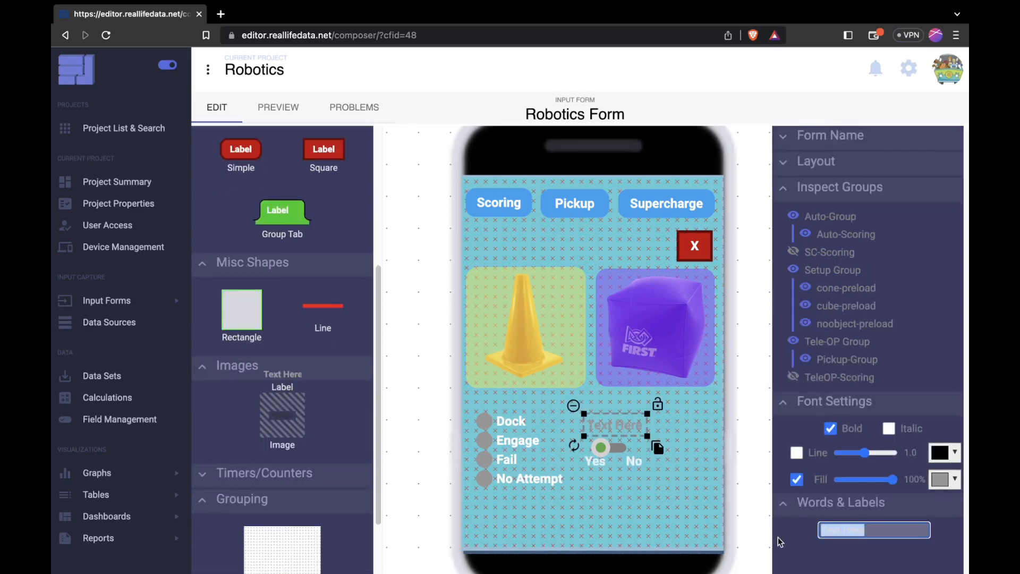
pyautogui.write('Park?')
pyautogui.click(944, 478)
pyautogui.click(853, 339)
pyautogui.click(943, 453)
pyautogui.moveTo(610, 447)
pyautogui.mouseDown()
pyautogui.moveTo(598, 455)
pyautogui.moveTo(601, 445)
pyautogui.mouseUp()
pyautogui.click(417, 385)
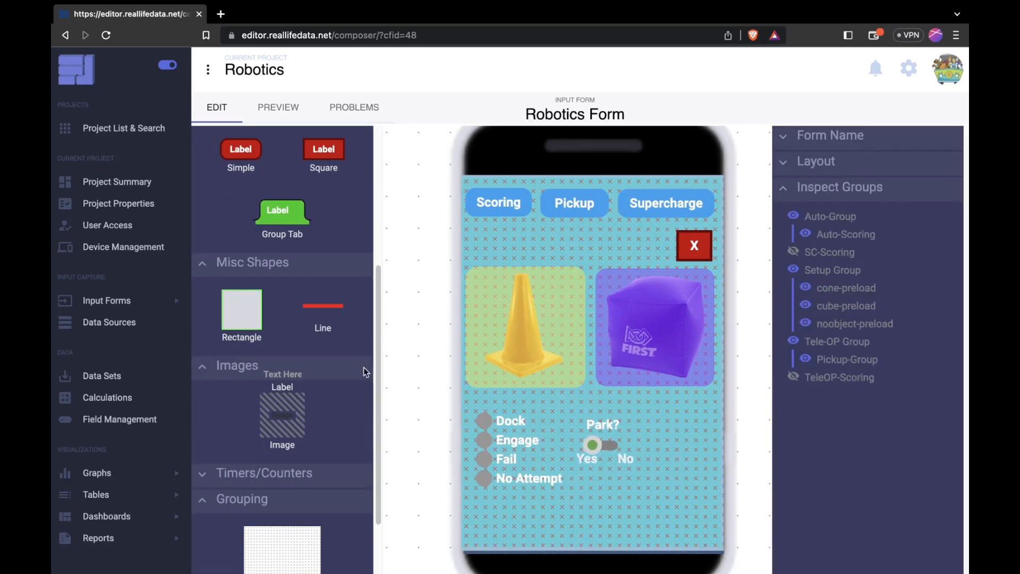
# Add a checkbox field beside the Park toggle with the options Tip and DC in white text.
pyautogui.scroll(4, 324, 367)
pyautogui.moveTo(245, 242); pyautogui.dragTo(692, 455)
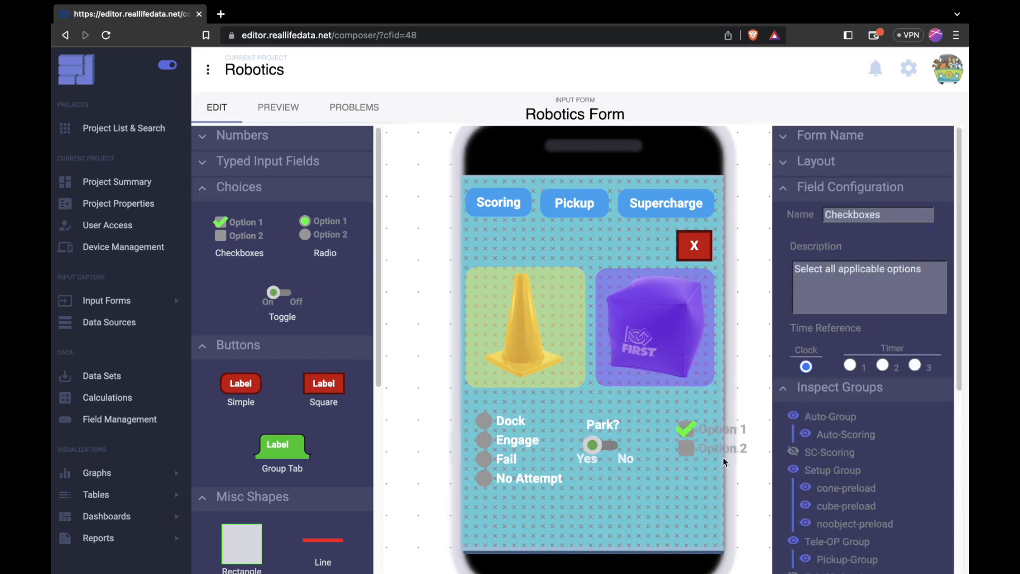
pyautogui.scroll(-2, 844, 459)
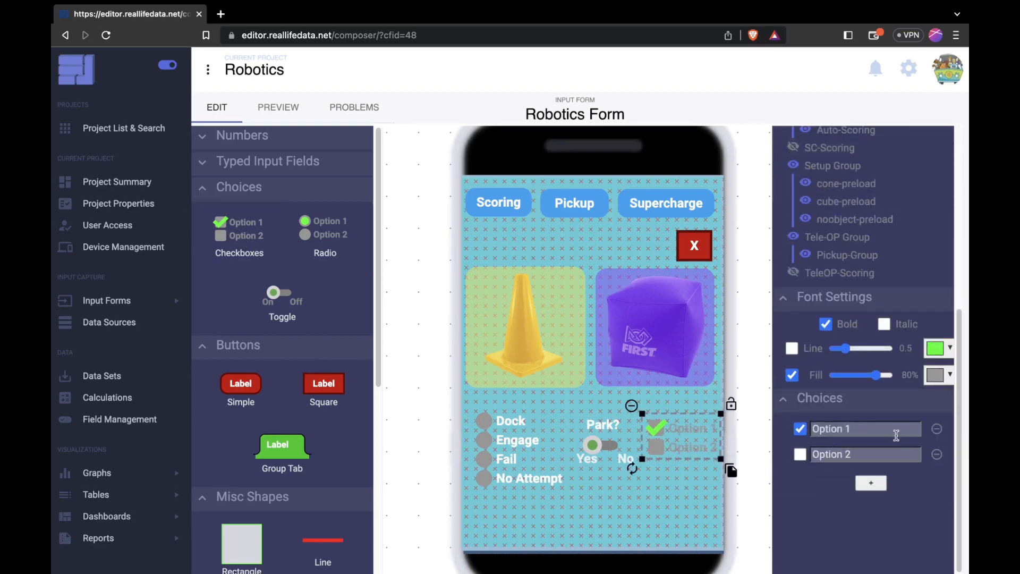
pyautogui.write('Tip')
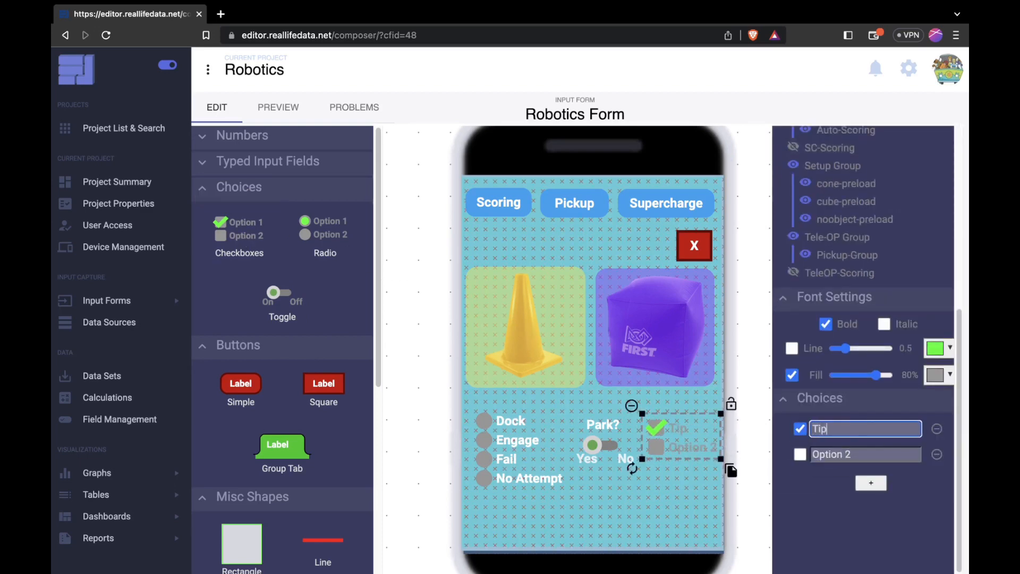
pyautogui.click(870, 455)
pyautogui.write('DC')
pyautogui.click(936, 375)
pyautogui.click(954, 396)
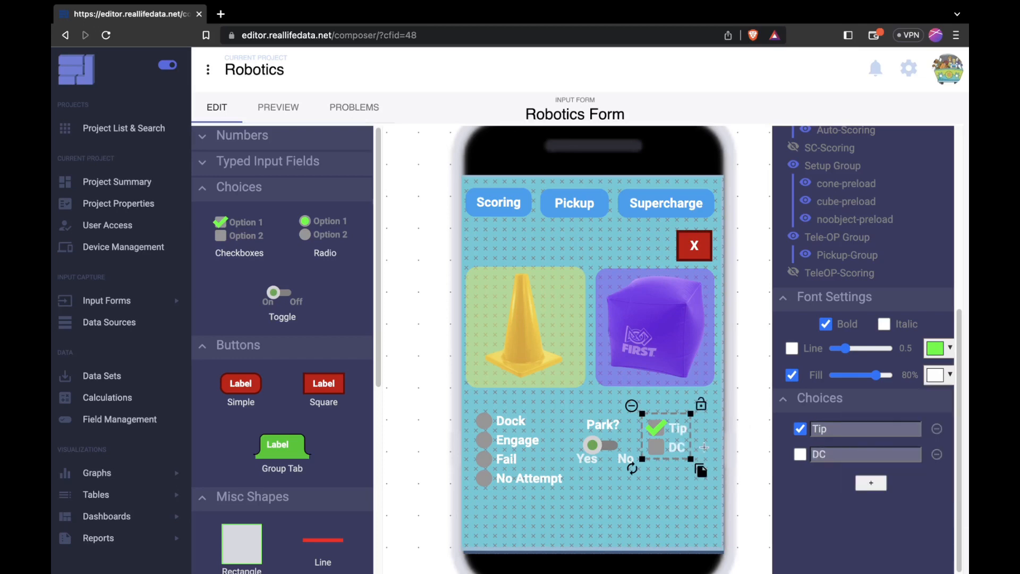
# Adjust the position of the Tip/DC checkboxes and turn off the default selection of Tip.
pyautogui.moveTo(675, 438); pyautogui.dragTo(677, 440)
pyautogui.click(677, 440)
pyautogui.scroll(-5, 867, 319)
pyautogui.click(800, 429)
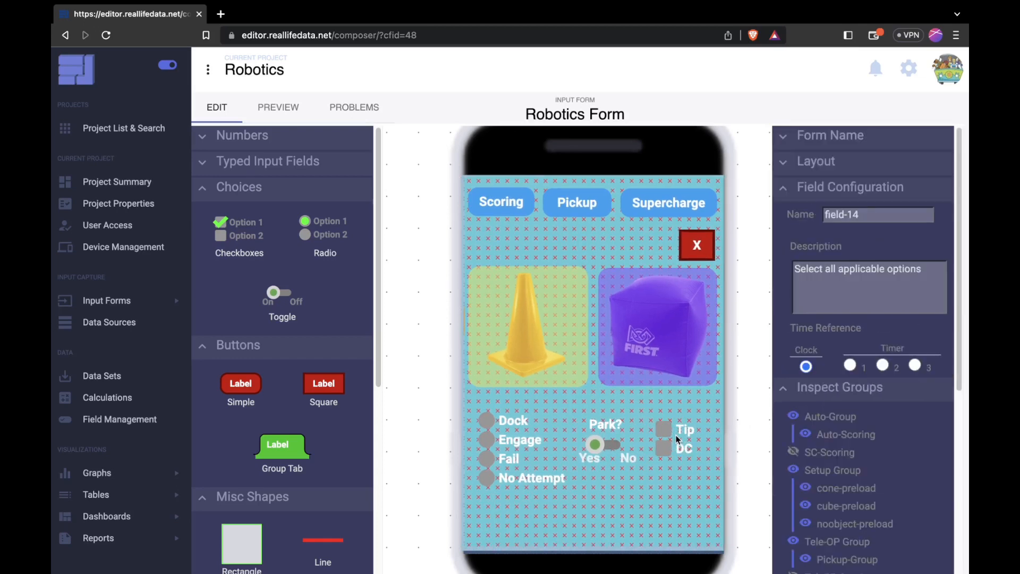
# Add a simple button below the radio options at the phone's lower edge and label it Previous.
pyautogui.scroll(-1, 242, 382)
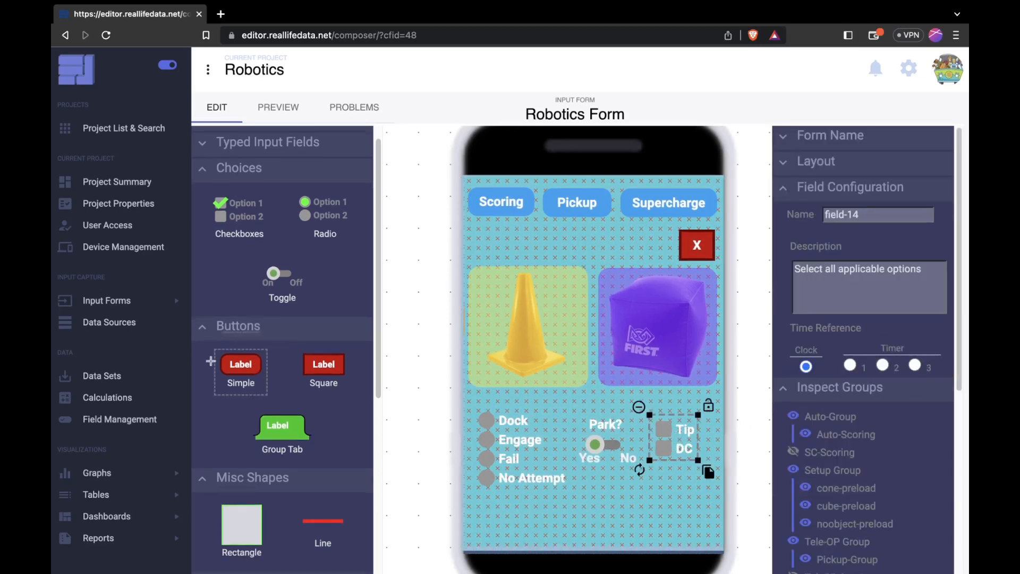
pyautogui.moveTo(239, 364); pyautogui.dragTo(499, 531)
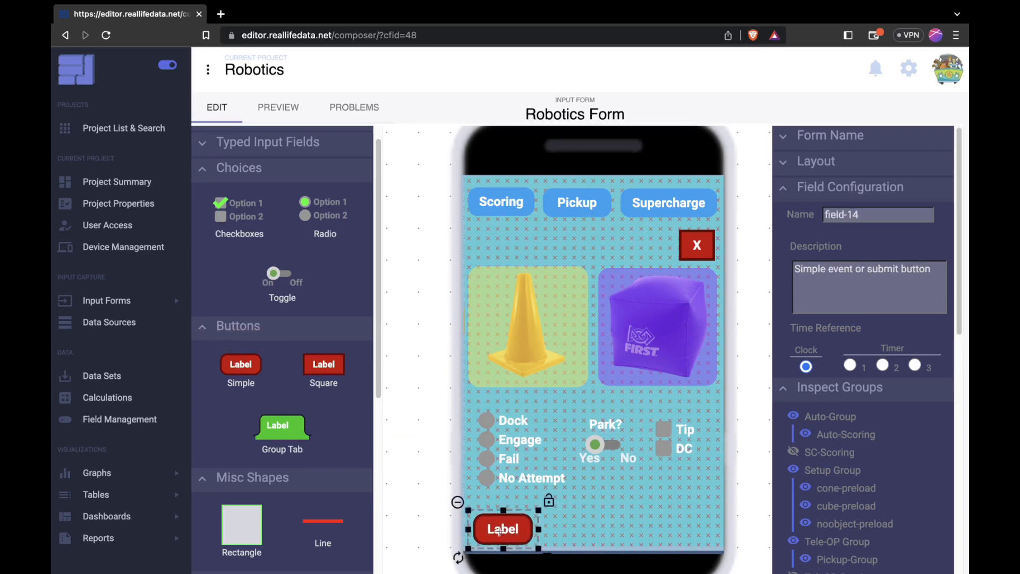
pyautogui.click(595, 549)
pyautogui.moveTo(595, 551); pyautogui.dragTo(595, 555)
pyautogui.doubleClick(508, 528)
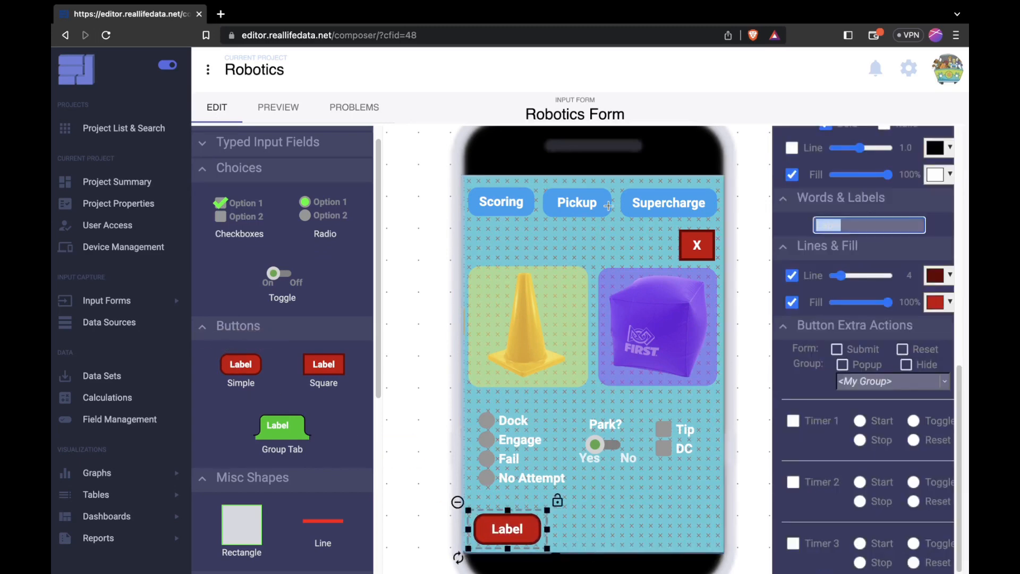
# Make the Previous button pop up the Auto-Group.
pyautogui.click(879, 366)
pyautogui.click(888, 381)
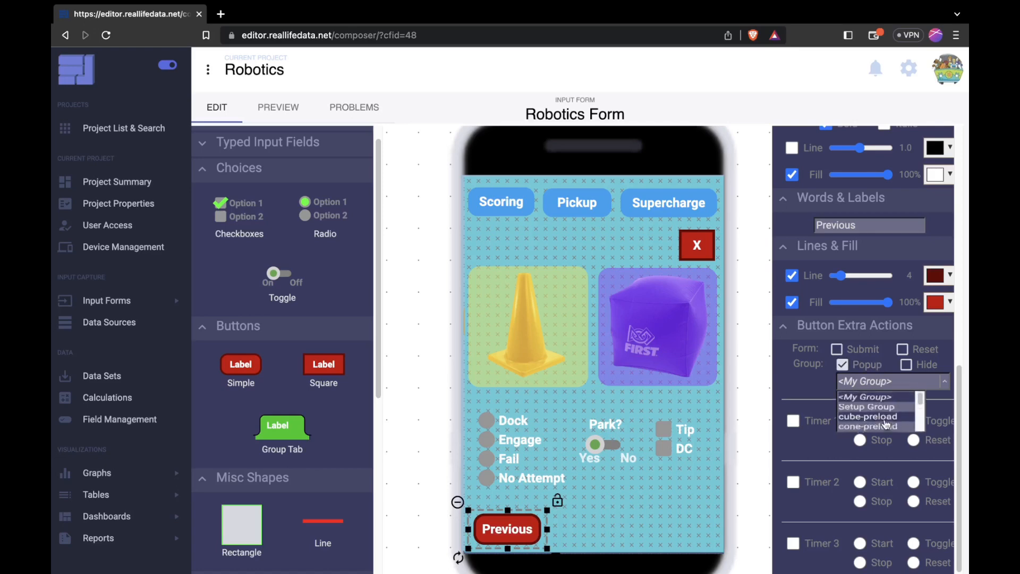
pyautogui.scroll(-2, 883, 420)
pyautogui.scroll(3, 887, 420)
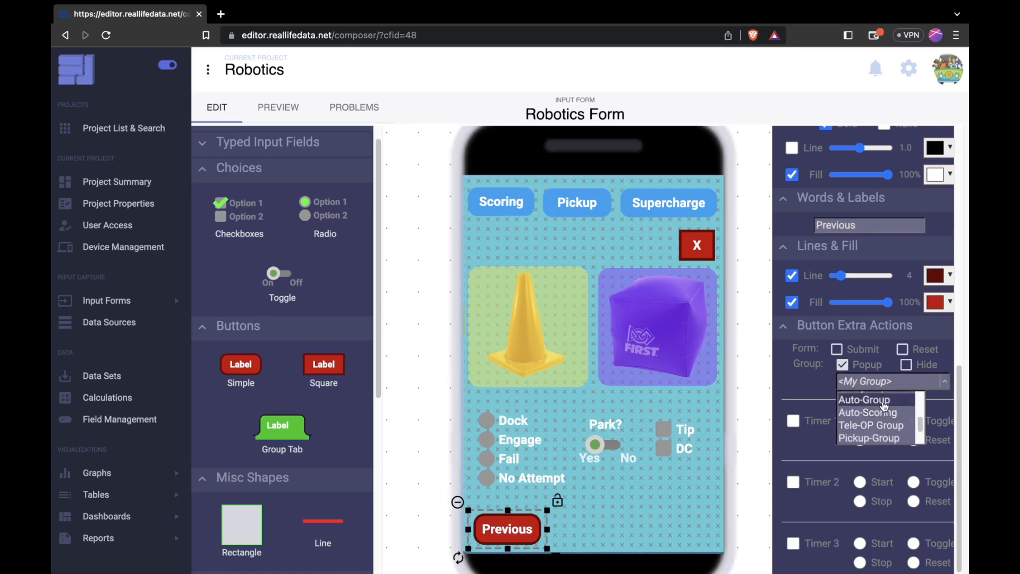
pyautogui.click(882, 400)
# Add a simple button opposite Previous, label it Submit and give it a bright green fill.
pyautogui.moveTo(241, 363); pyautogui.dragTo(680, 529)
pyautogui.scroll(-6, 844, 396)
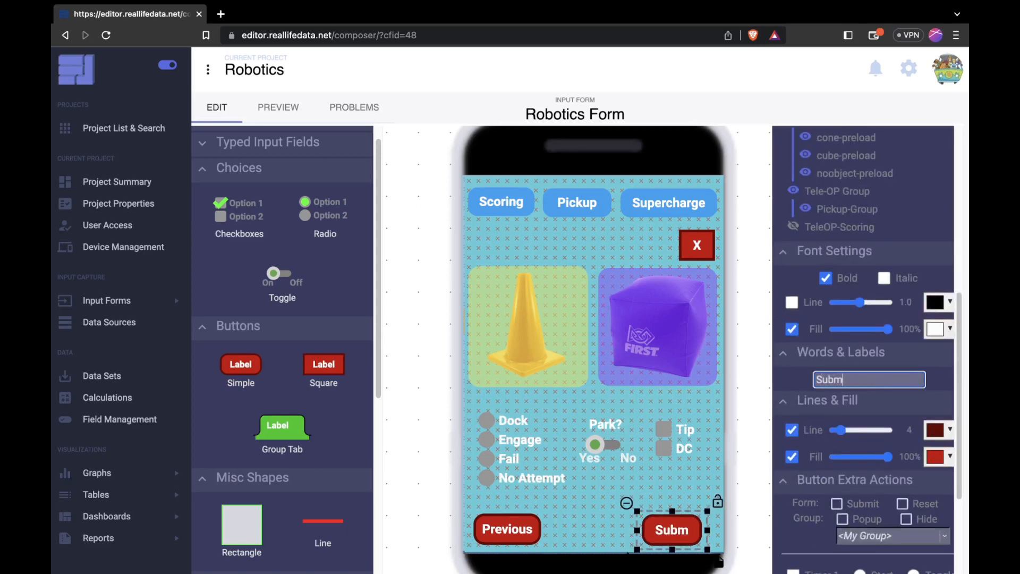
pyautogui.click(792, 430)
pyautogui.click(936, 456)
pyautogui.moveTo(892, 413); pyautogui.dragTo(873, 416)
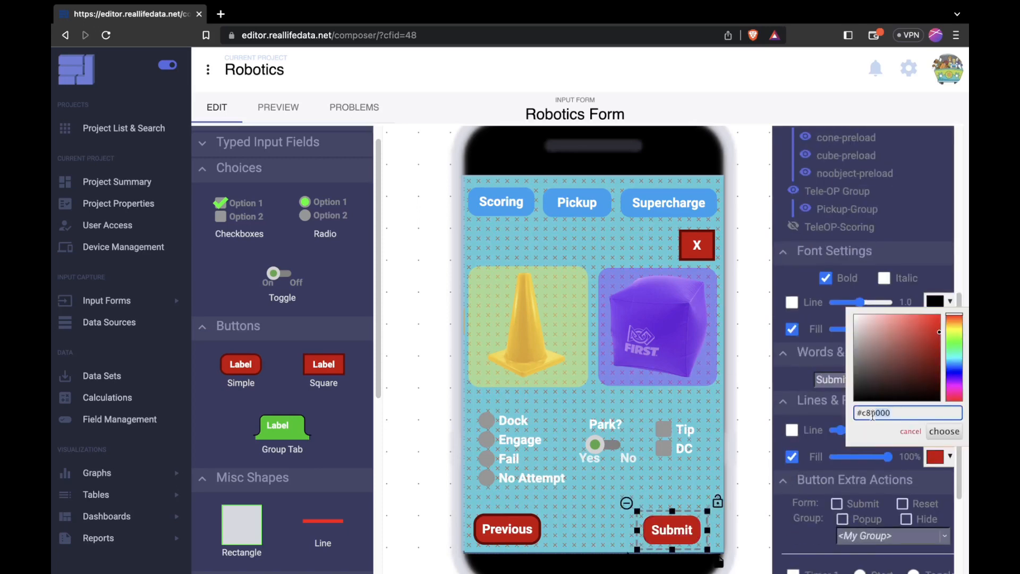
pyautogui.write('22')
pyautogui.write('bb22')
pyautogui.click(805, 429)
pyautogui.click(929, 462)
pyautogui.write('77ee22')
pyautogui.moveTo(891, 413); pyautogui.dragTo(863, 386)
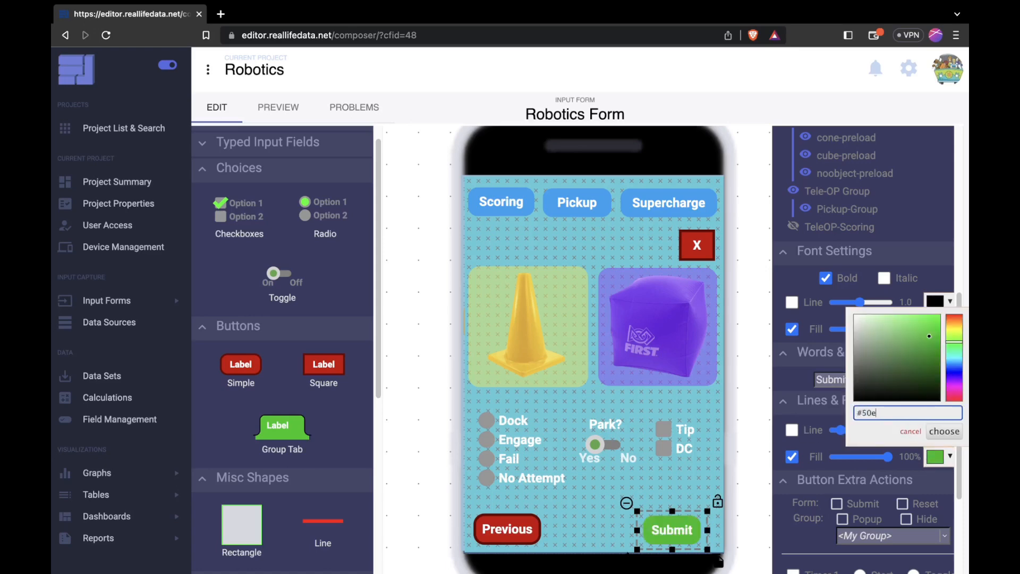
# Give the Submit button a darker green outline.
pyautogui.click(792, 430)
pyautogui.click(937, 430)
pyautogui.click(942, 407)
pyautogui.click(544, 287)
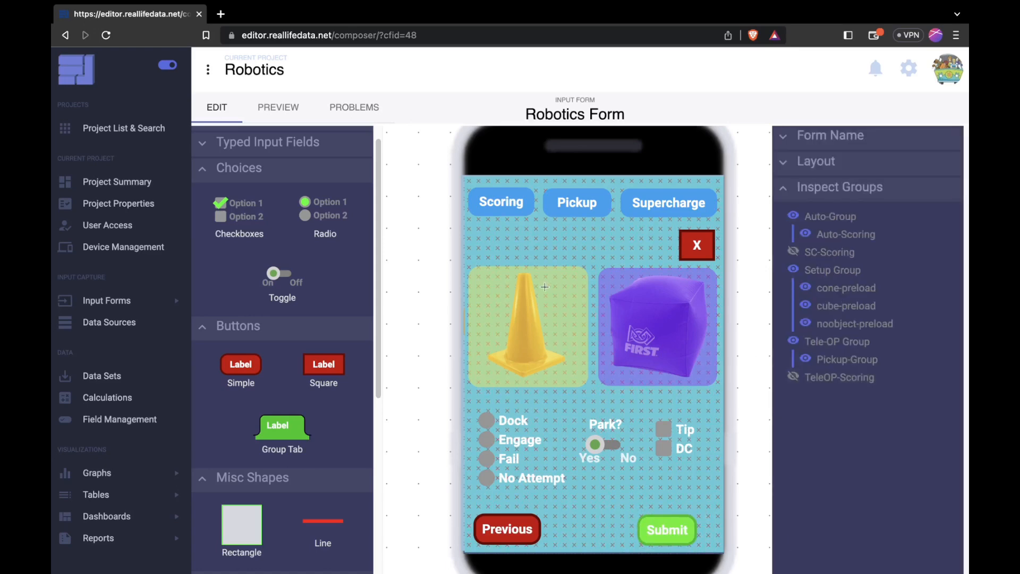
# Add a group over the middle of the phone, widen it to the screen's full width and name it Submit-Group.
pyautogui.scroll(-5, 288, 332)
pyautogui.moveTo(282, 505); pyautogui.dragTo(587, 307)
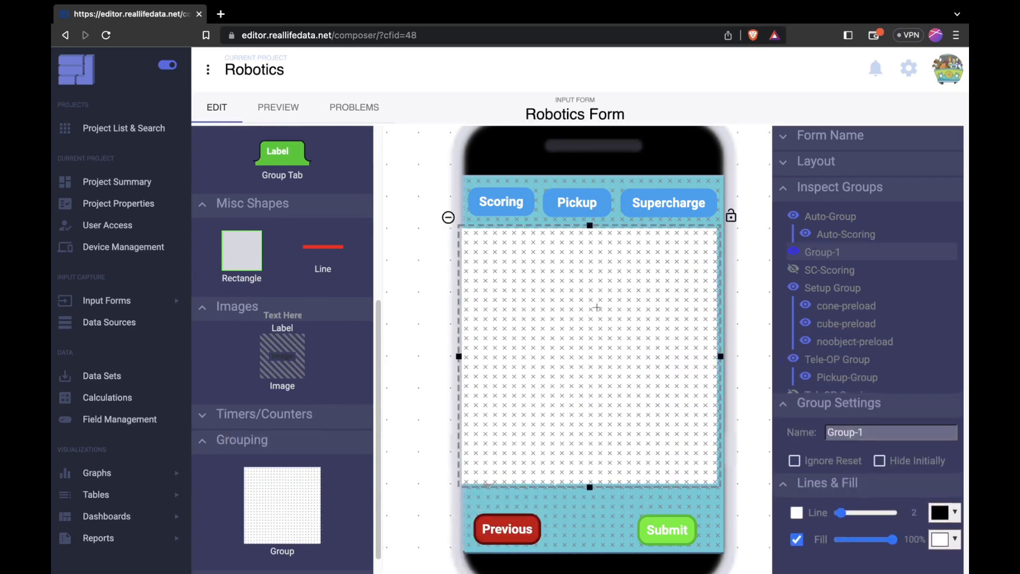
pyautogui.moveTo(720, 356); pyautogui.dragTo(727, 357)
pyautogui.write('Submit-Gr')
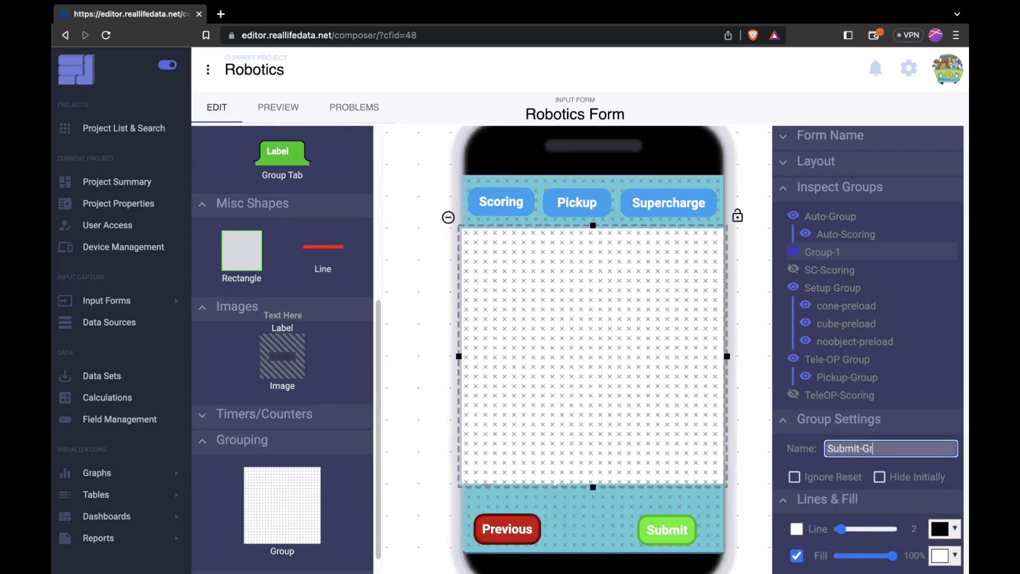
pyautogui.write('oup')
# Fill Submit-Group with black and reduce its height to the band between the X button and the radio options.
pyautogui.click(945, 555)
pyautogui.moveTo(861, 422); pyautogui.dragTo(931, 500)
pyautogui.click(943, 530)
pyautogui.moveTo(593, 225); pyautogui.dragTo(594, 266)
pyautogui.moveTo(592, 487); pyautogui.dragTo(588, 411)
# Add a text label near the upper middle of the black Submit-Group.
pyautogui.scroll(1, 311, 313)
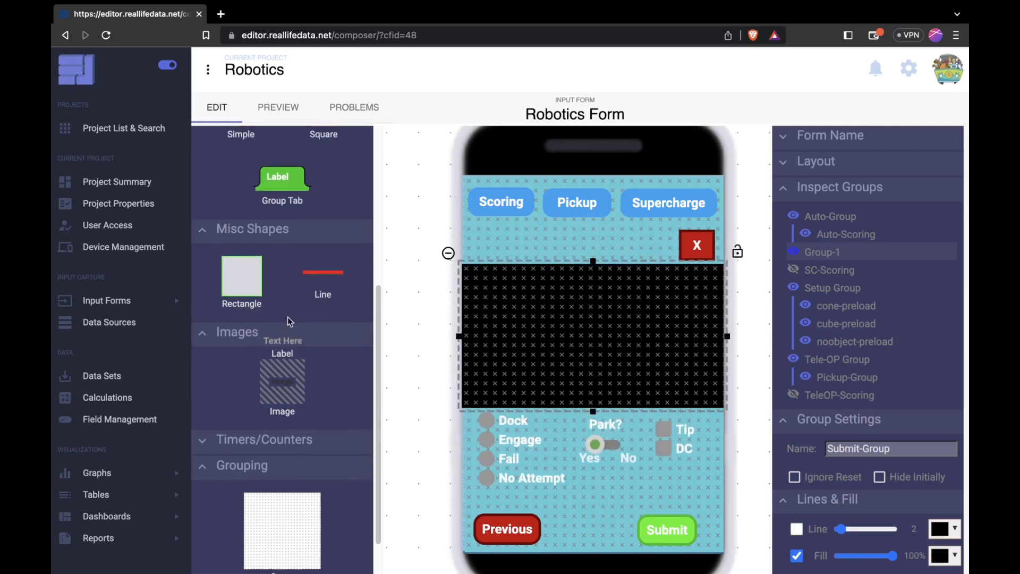
pyautogui.moveTo(290, 348); pyautogui.dragTo(601, 300)
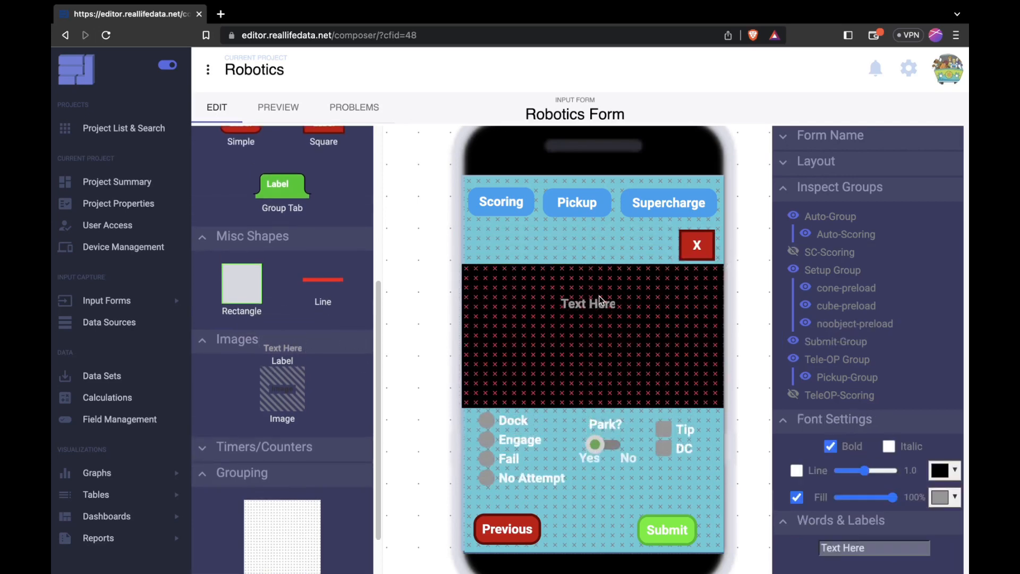
# Make the popup label white with the text "Submitting..." and shorten the black Submit-Group so it ends above the Dock option.
pyautogui.click(941, 500)
pyautogui.click(945, 472)
pyautogui.click(907, 548)
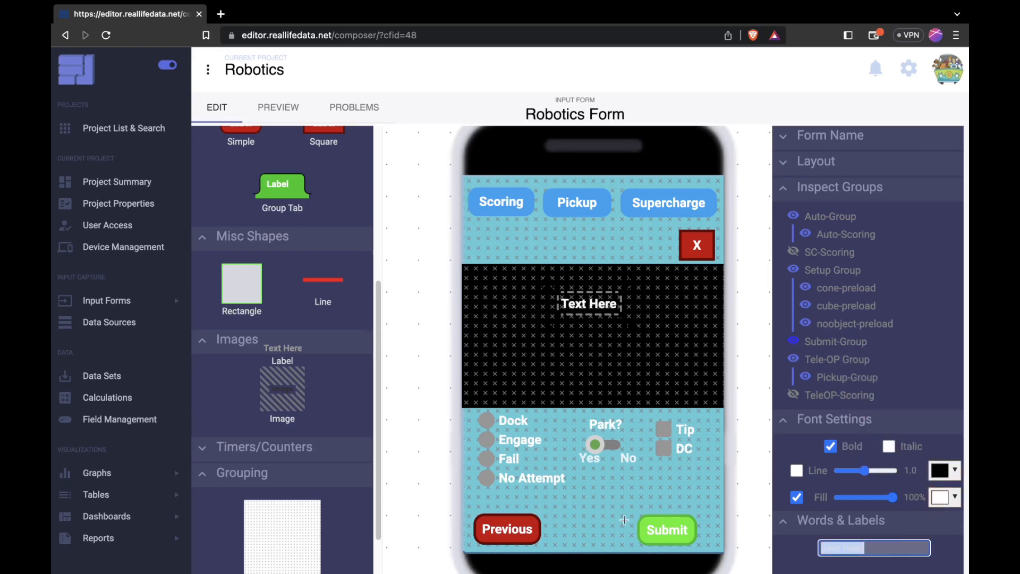
pyautogui.write('Submitting...')
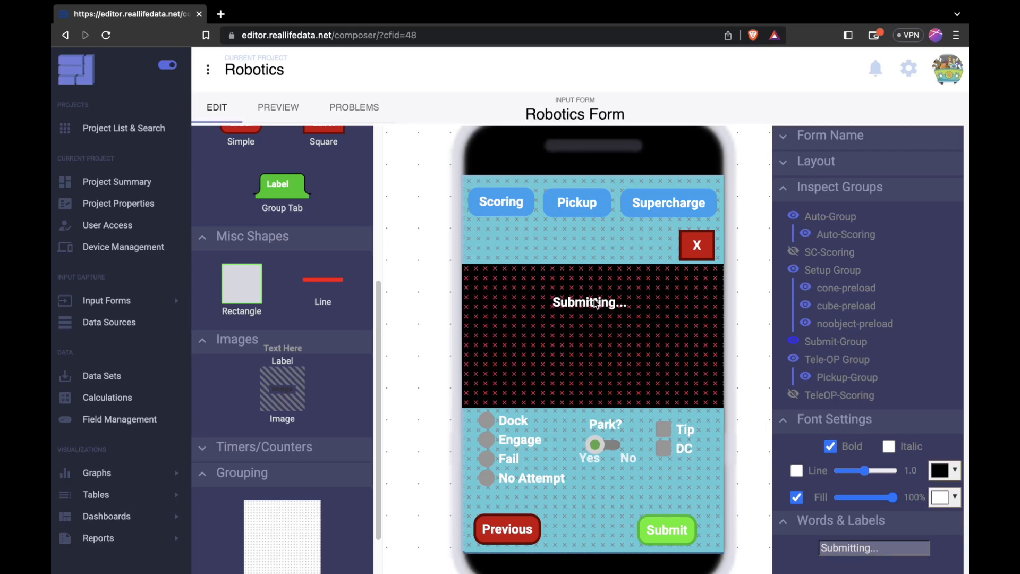
pyautogui.click(605, 371)
pyautogui.moveTo(591, 411); pyautogui.dragTo(595, 391)
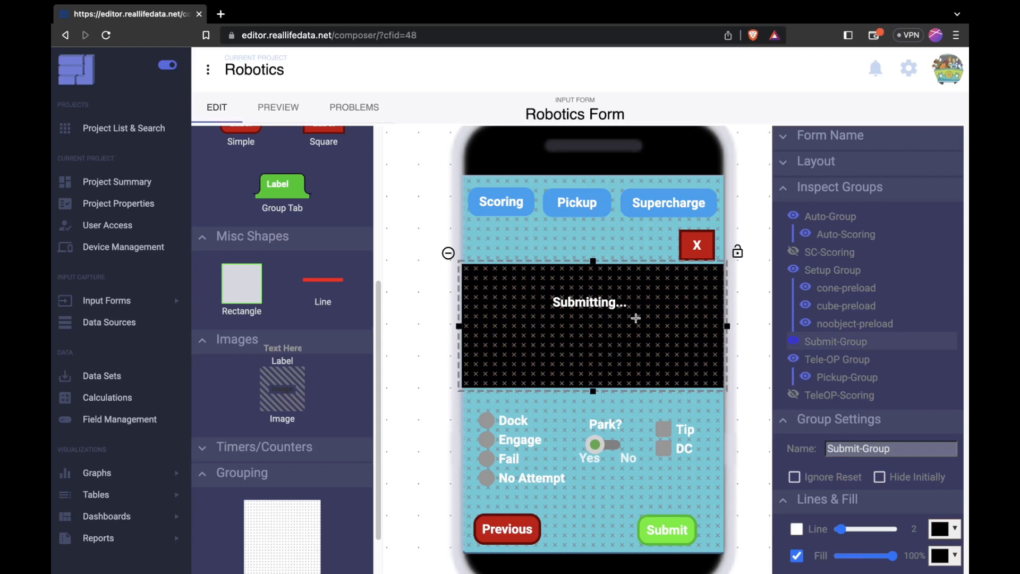
# Set the Submit button to submit and reset the form and pop up Submit-Group, and make Submit-Group hidden initially.
pyautogui.click(669, 538)
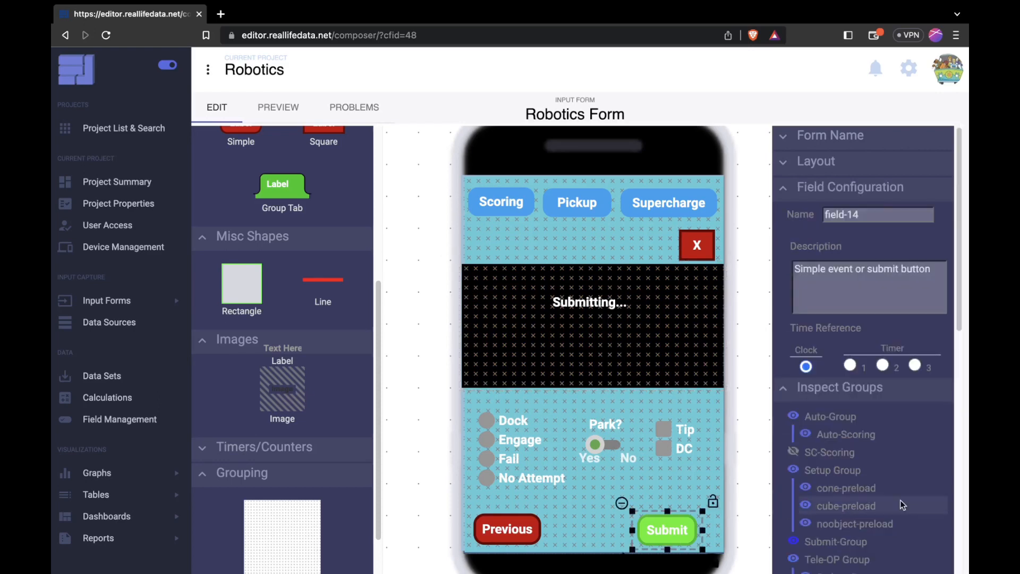
pyautogui.scroll(-10, 903, 505)
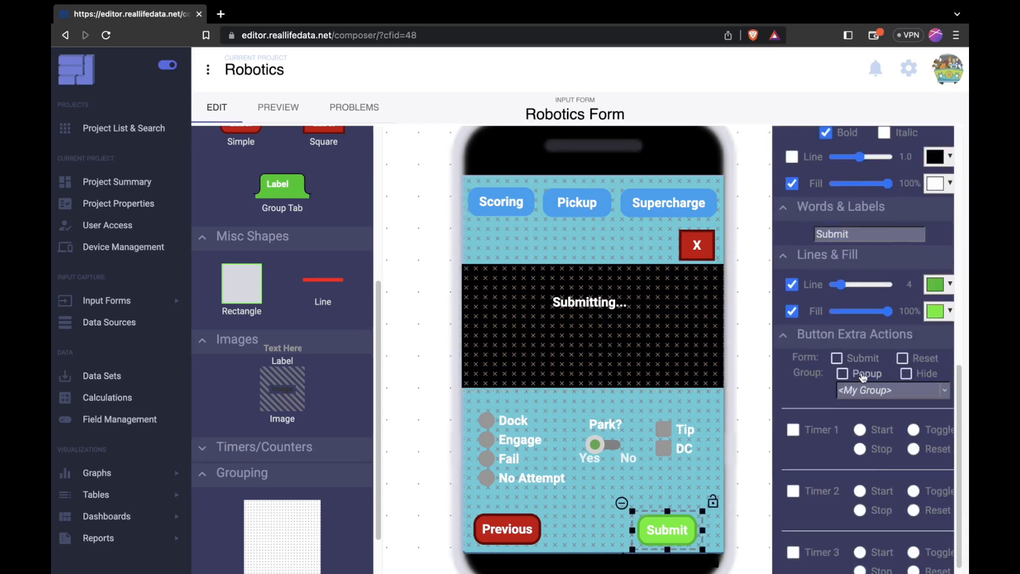
pyautogui.click(882, 390)
pyautogui.click(888, 451)
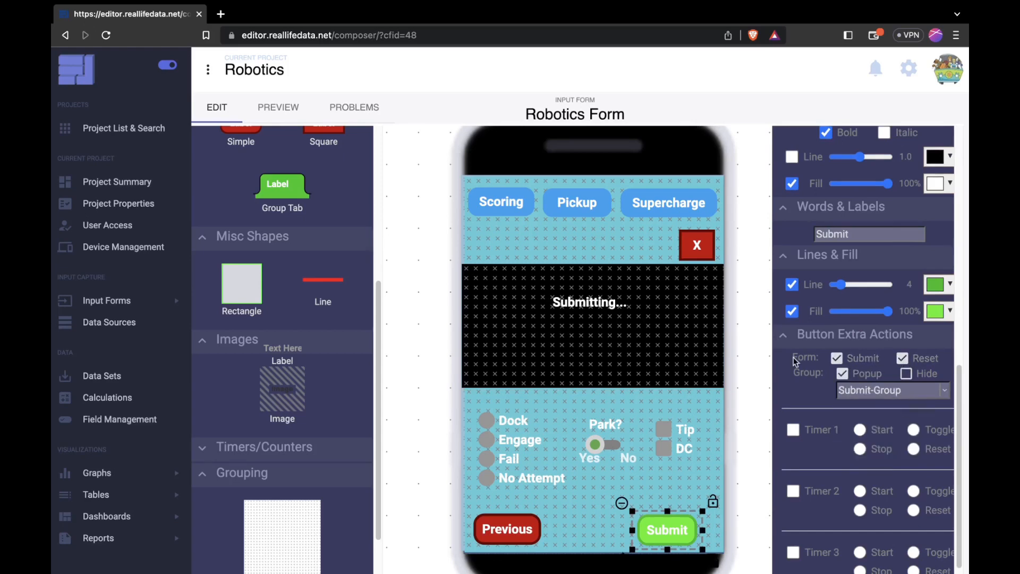
pyautogui.click(652, 358)
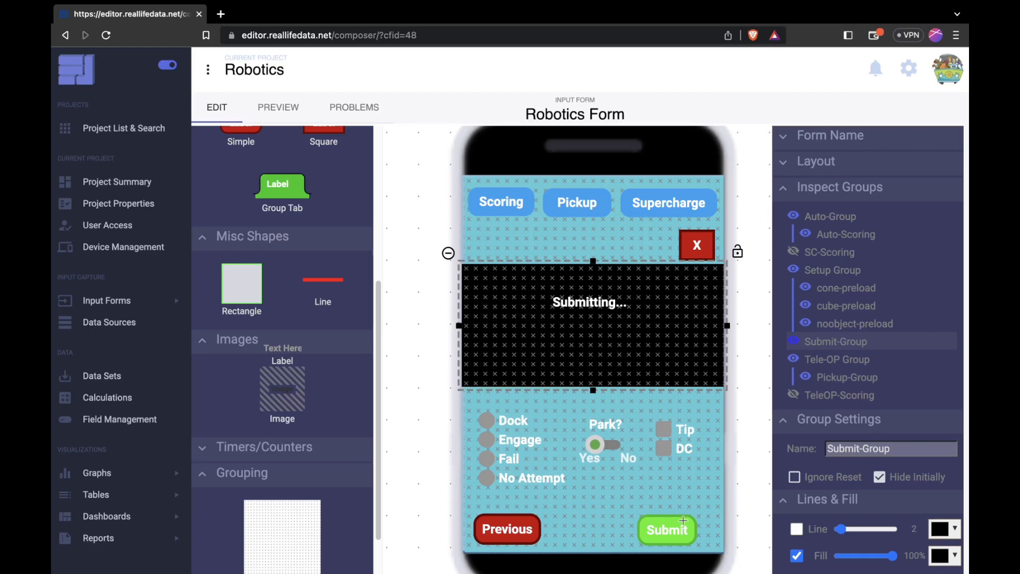
# Bring Tele-OP Group, Auto-Group and Setup Group forward in turn, raising Setup Group's upper edge slightly, and preview the form.
pyautogui.scroll(-2, 762, 464)
pyautogui.moveTo(750, 457); pyautogui.dragTo(725, 444)
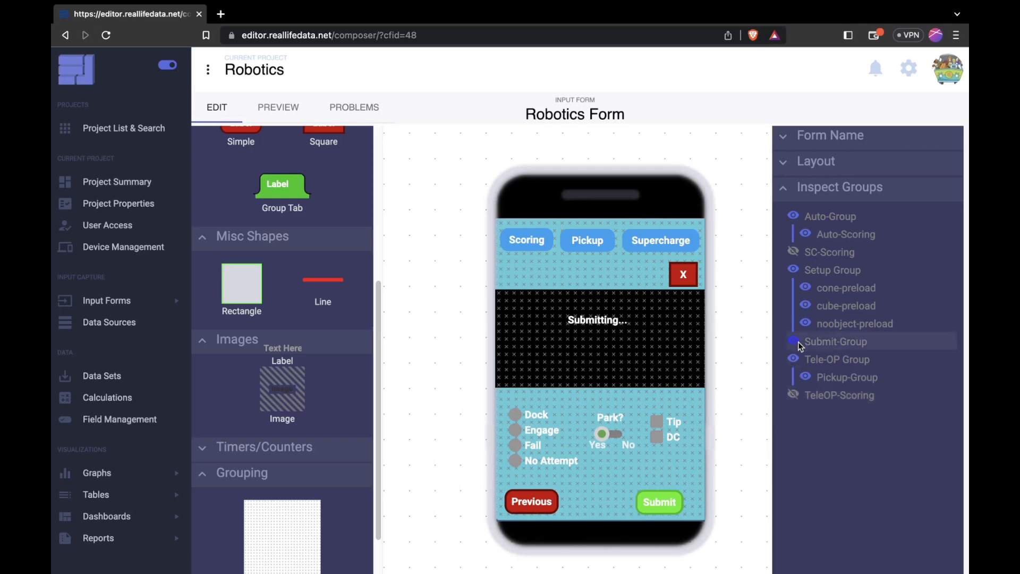
pyautogui.click(794, 360)
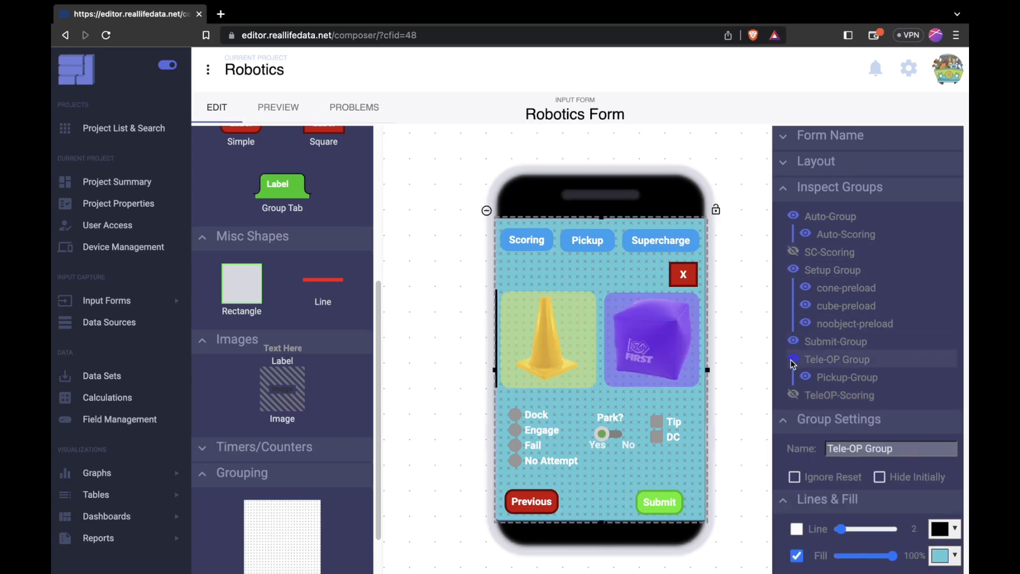
pyautogui.click(795, 216)
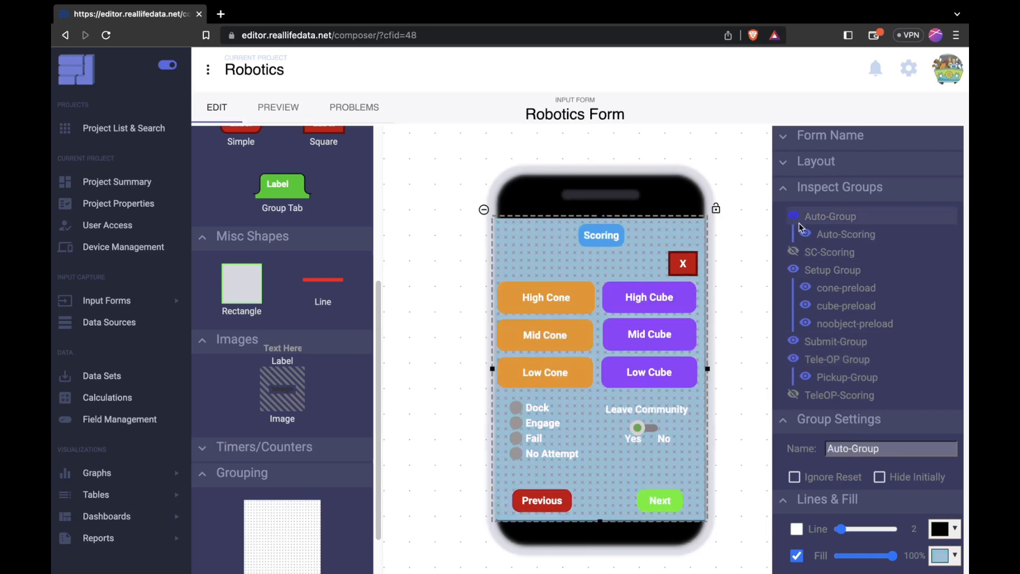
pyautogui.click(788, 276)
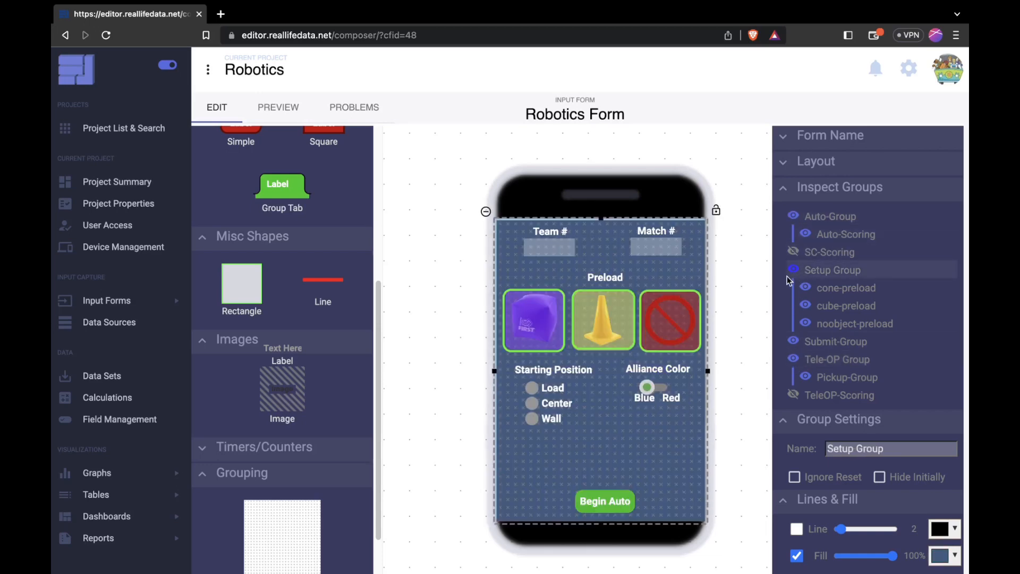
pyautogui.click(600, 216)
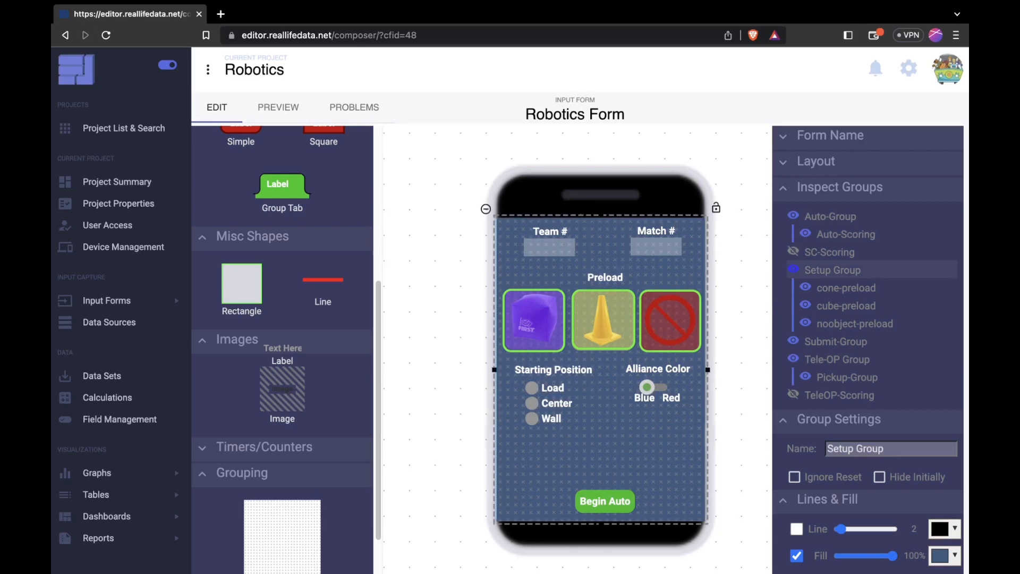
pyautogui.click(277, 109)
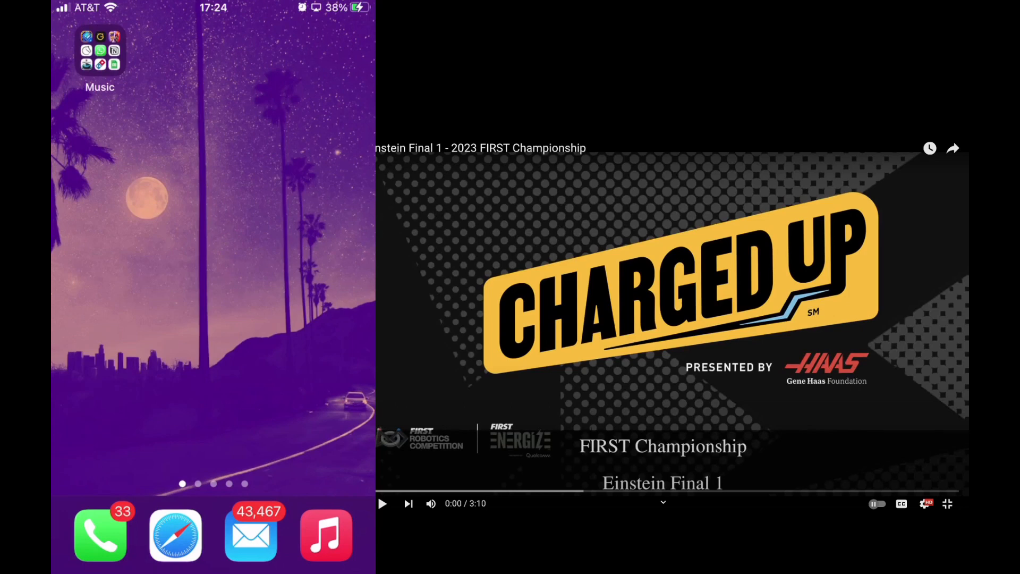
# Switch to Safari on the phone, open input.reallifedata.net and add the site to the home screen as RLD Input.
pyautogui.click(175, 535)
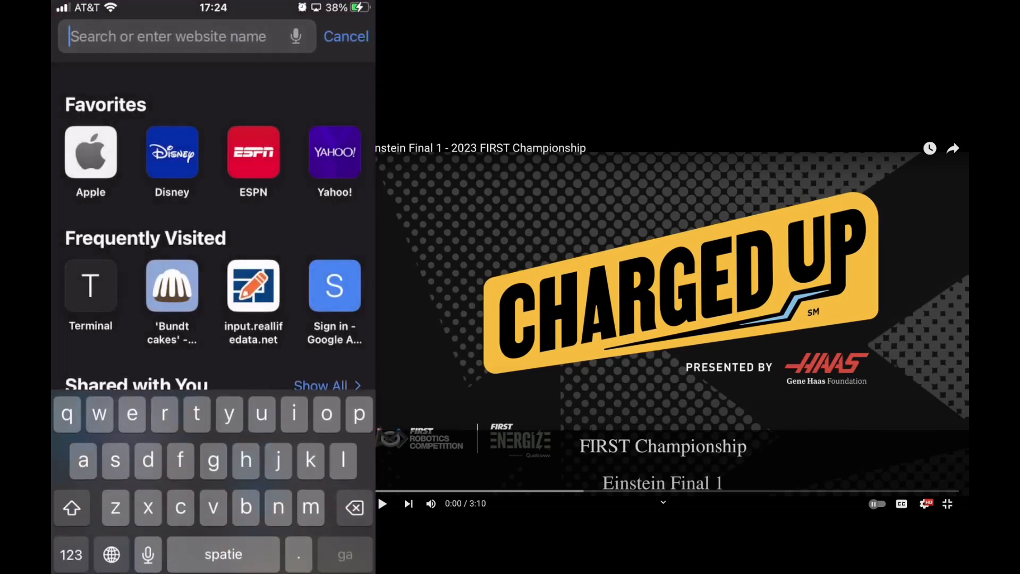
pyautogui.write('inp')
pyautogui.press('Return')
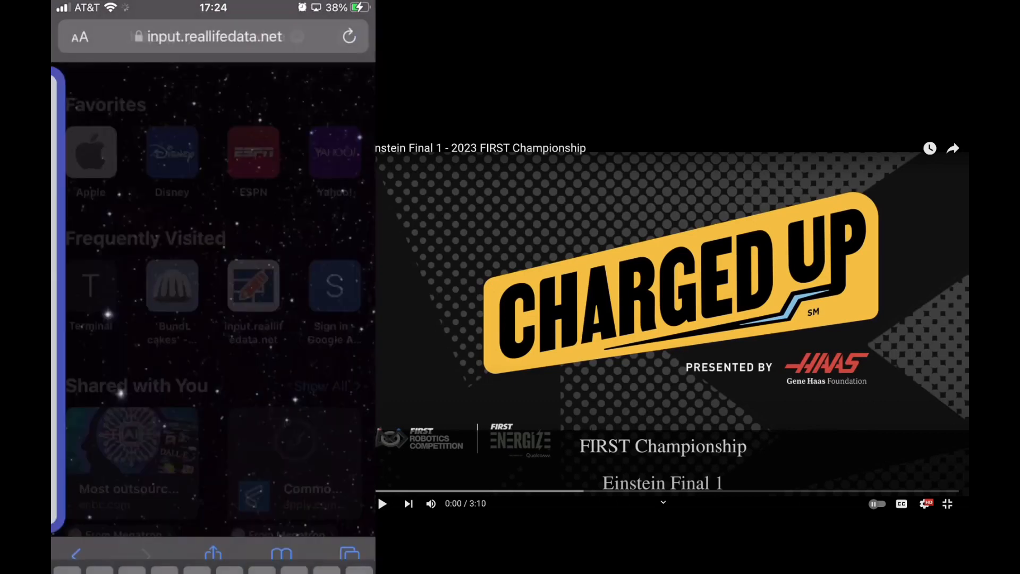
pyautogui.click(213, 366)
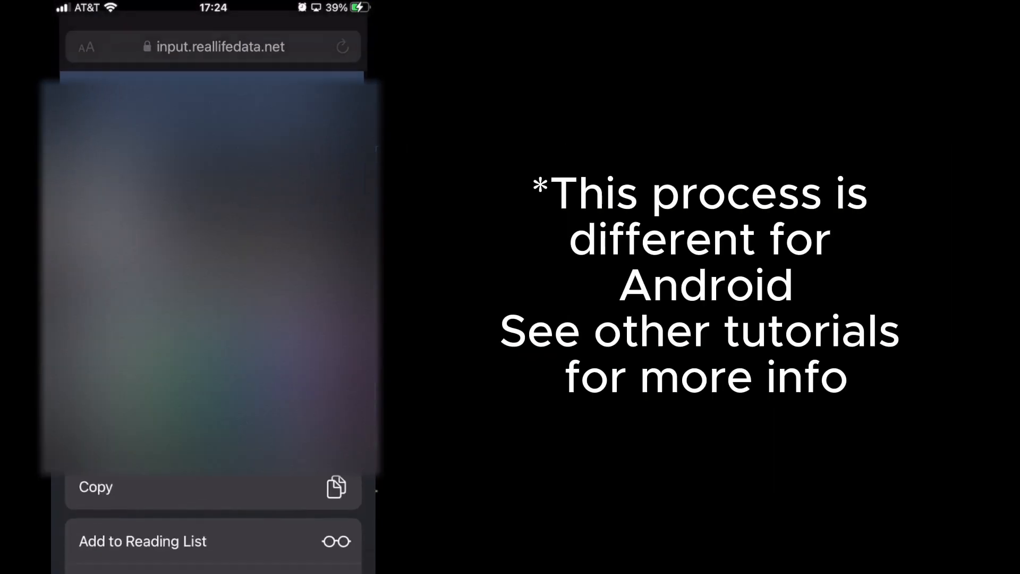
pyautogui.scroll(-5, 213, 330)
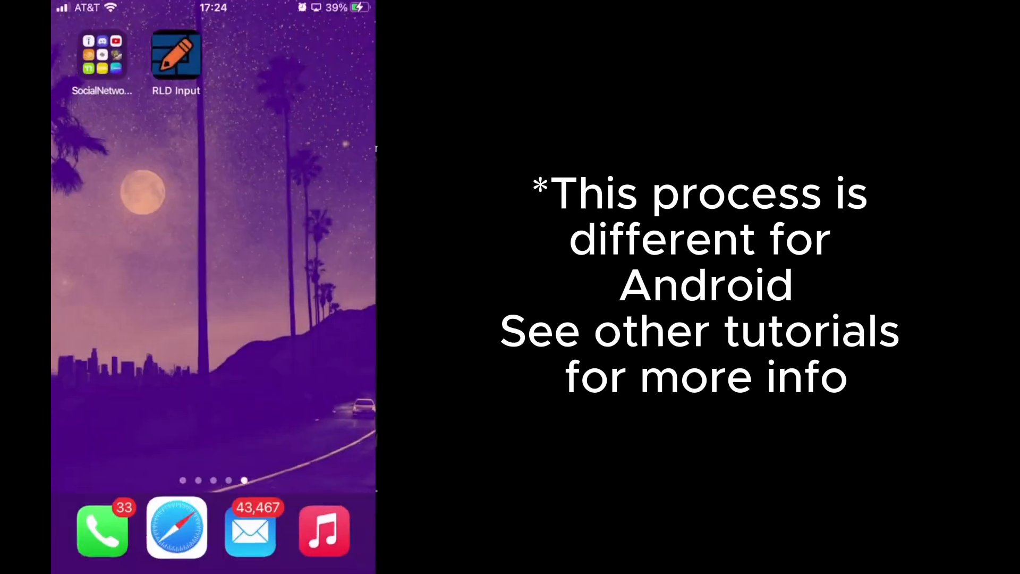
# Launch RLD Input from the phone's home screen and choose to sign in with Google.
pyautogui.click(176, 55)
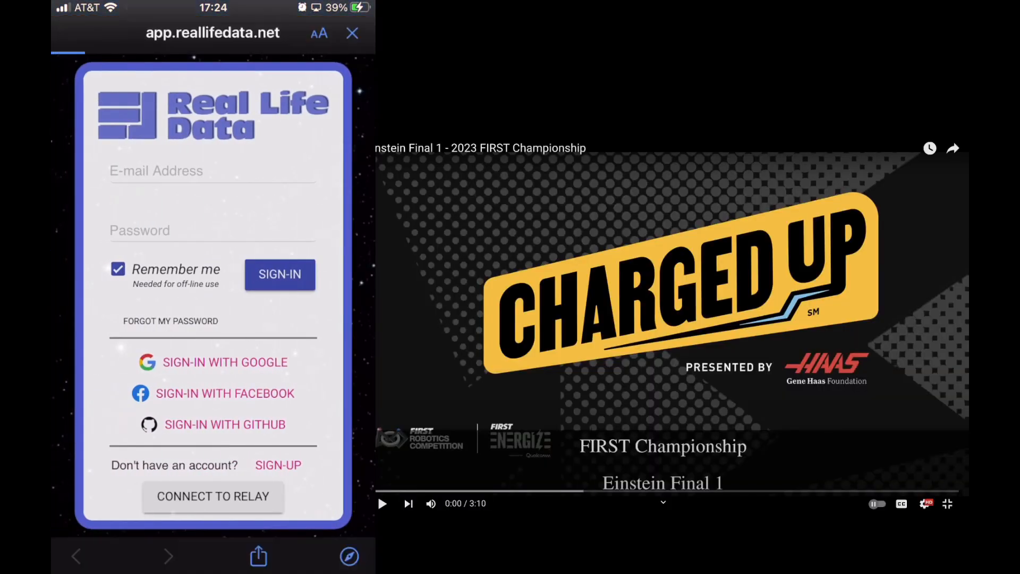
pyautogui.click(225, 362)
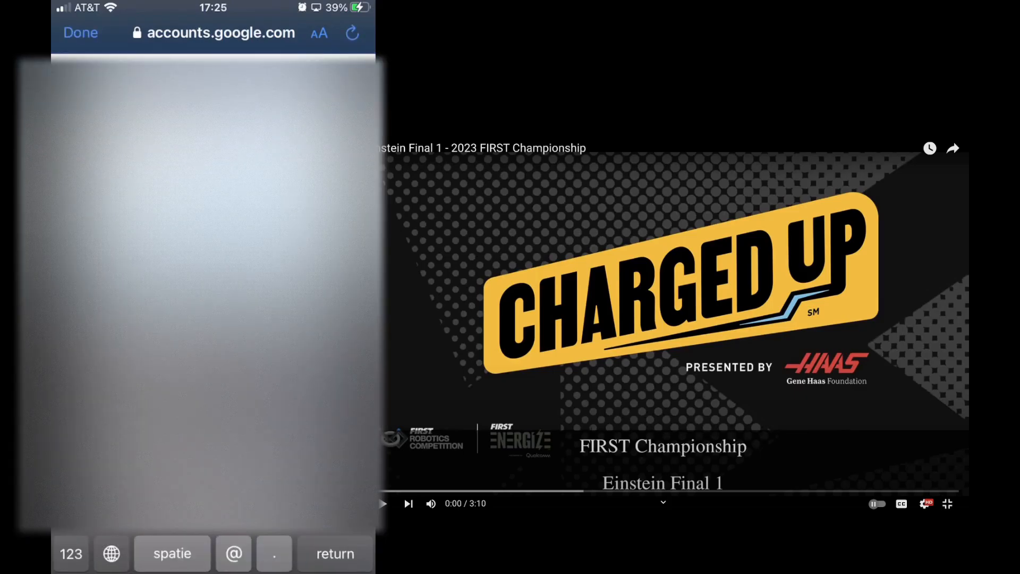
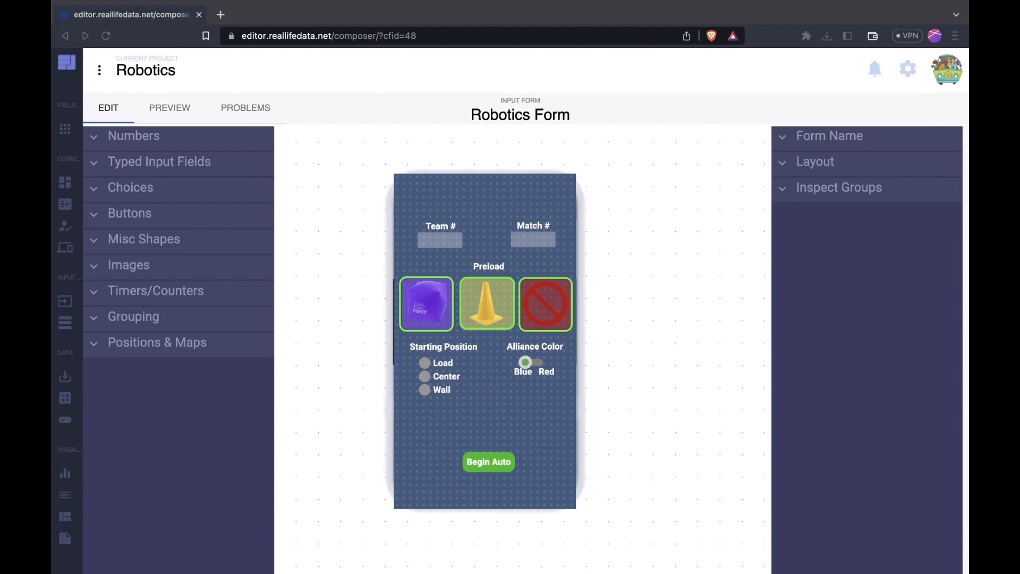
# Switch back to the Real Life Data editor in the browser and open the Robotics project's Data Sets.
pyautogui.moveTo(65, 376)
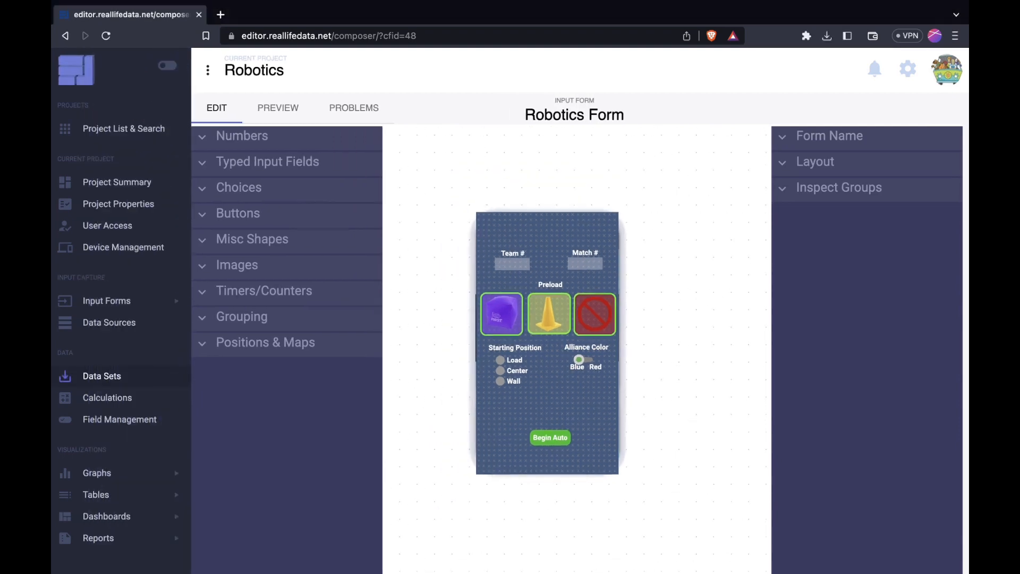
pyautogui.click(65, 376)
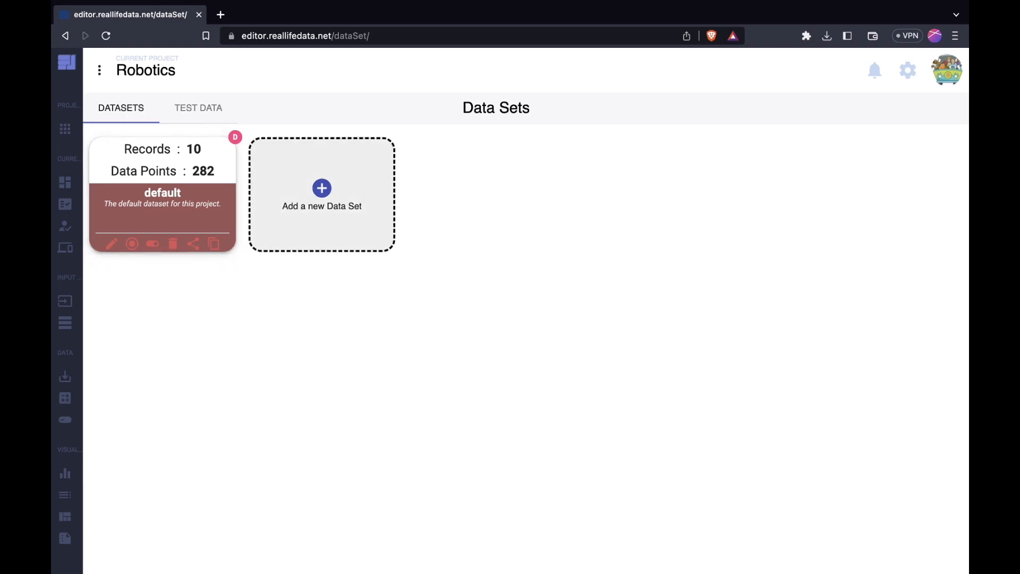
# Add a new empty data set and delete it again.
pyautogui.click(322, 194)
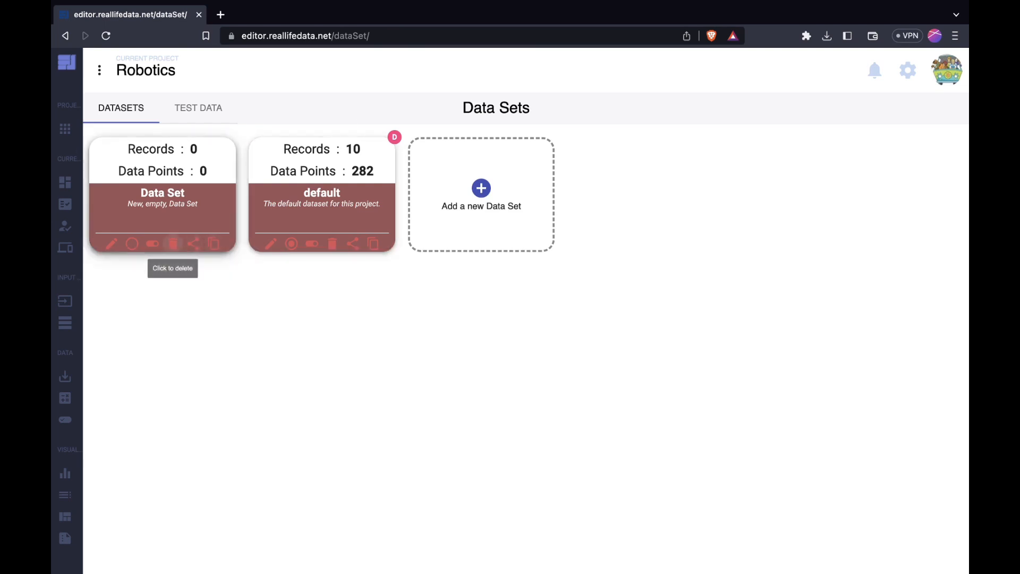
pyautogui.click(173, 244)
pyautogui.click(601, 389)
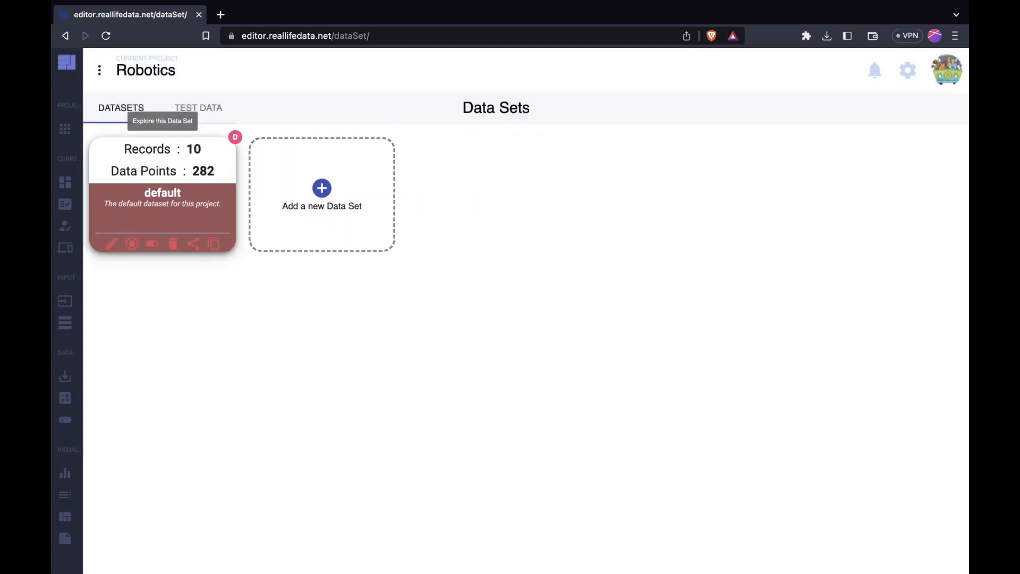
# Explore the default data set, search its fields for "team" and add team-number as a column beside Record ID.
pyautogui.click(162, 170)
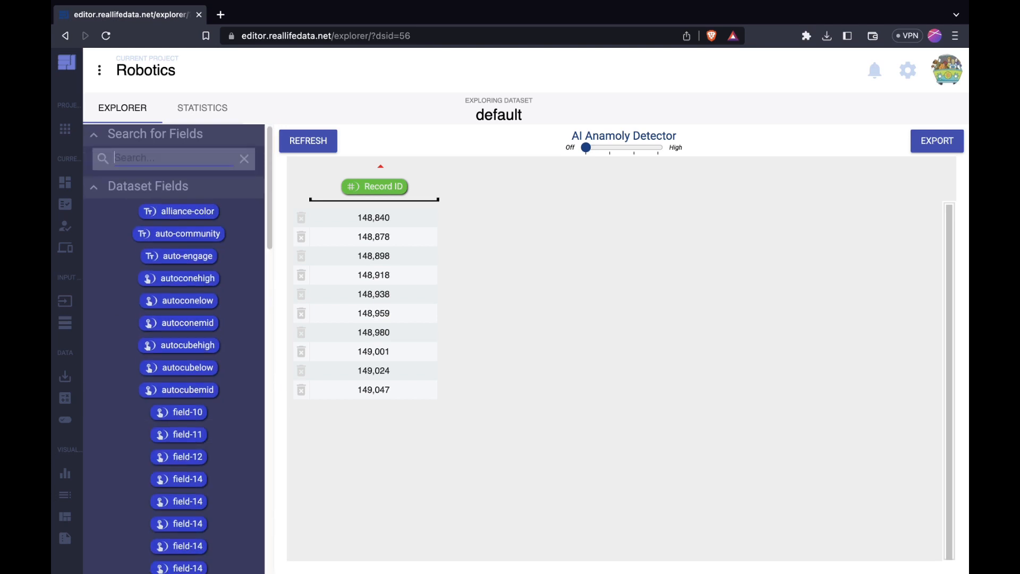
pyautogui.write('team')
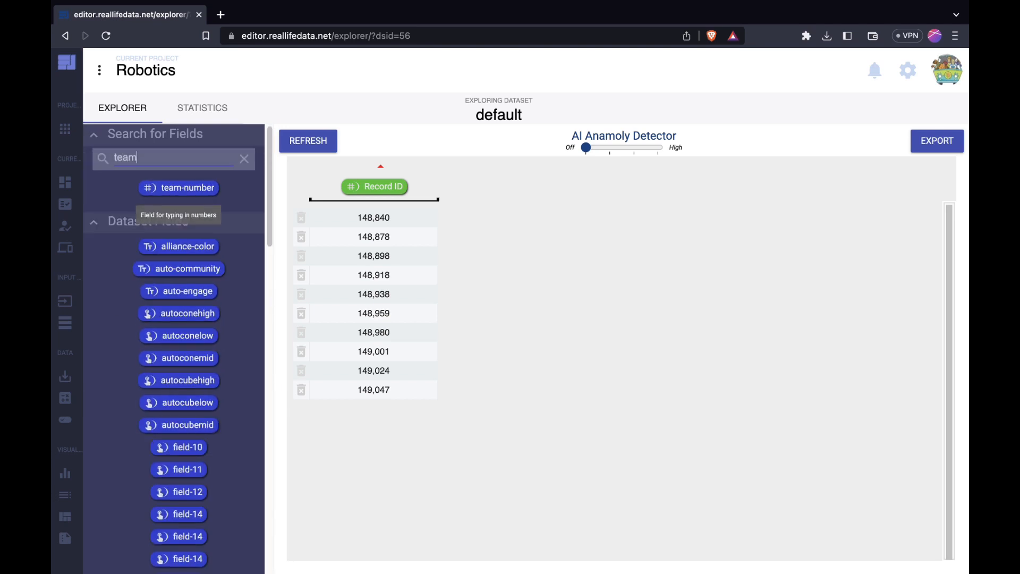
pyautogui.moveTo(178, 187)
pyautogui.mouseDown()
pyautogui.moveTo(396, 240)
pyautogui.moveTo(440, 225)
pyautogui.moveTo(414, 188)
pyautogui.mouseUp()
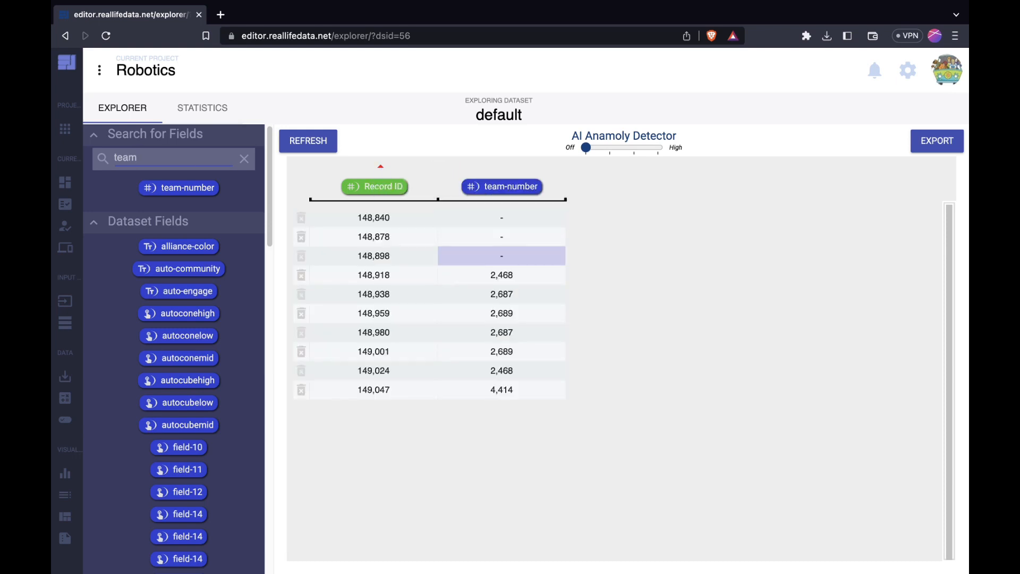
# Set the empty team-number value of the third record to 1323 and save it.
pyautogui.click(502, 256)
pyautogui.write('1')
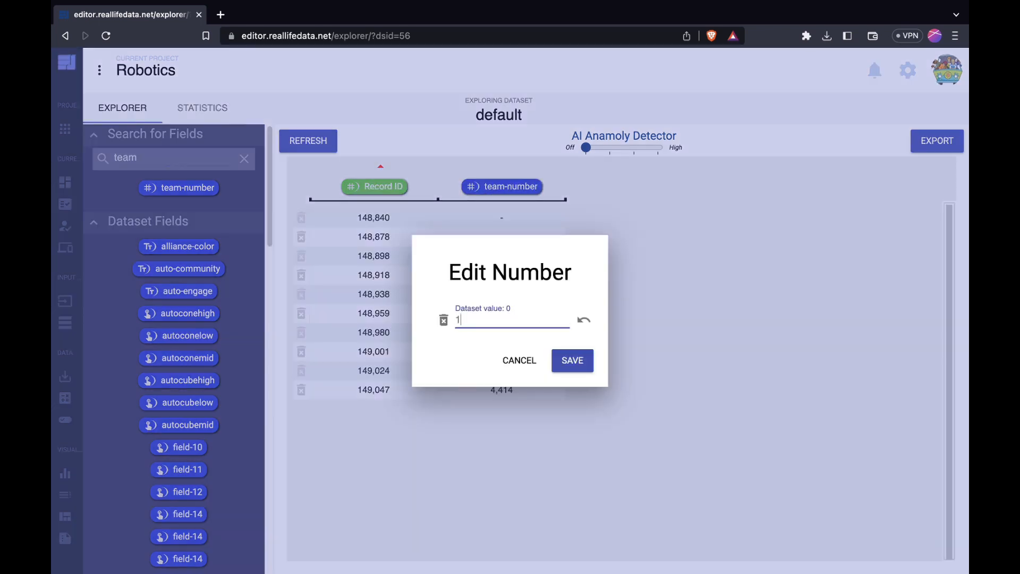
pyautogui.write('323')
pyautogui.press('Return')
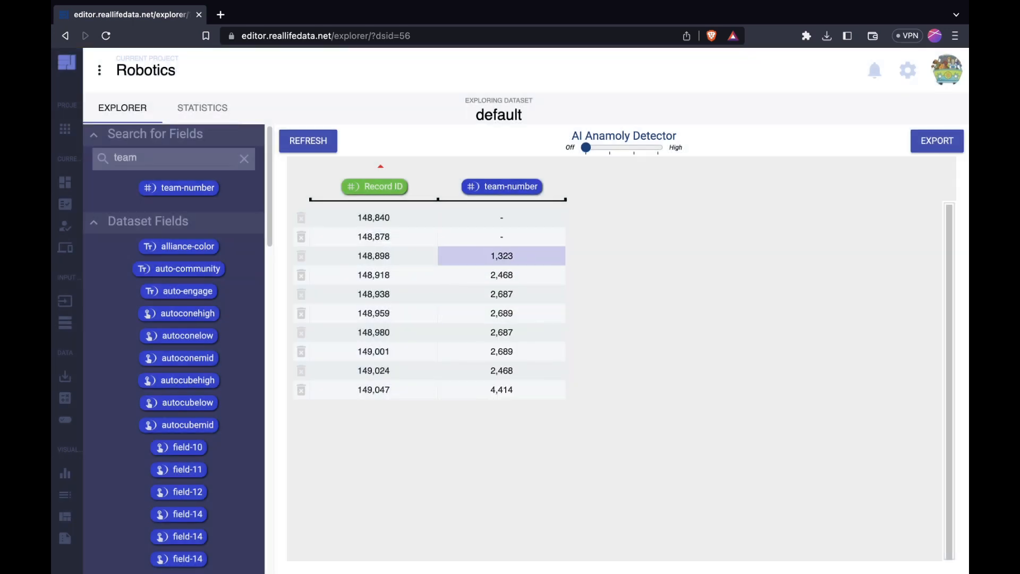
# Clear the team-number value of the third record and save the change.
pyautogui.click(501, 256)
pyautogui.doubleClick(466, 319)
pyautogui.press('BackSpace')
pyautogui.press('Return')
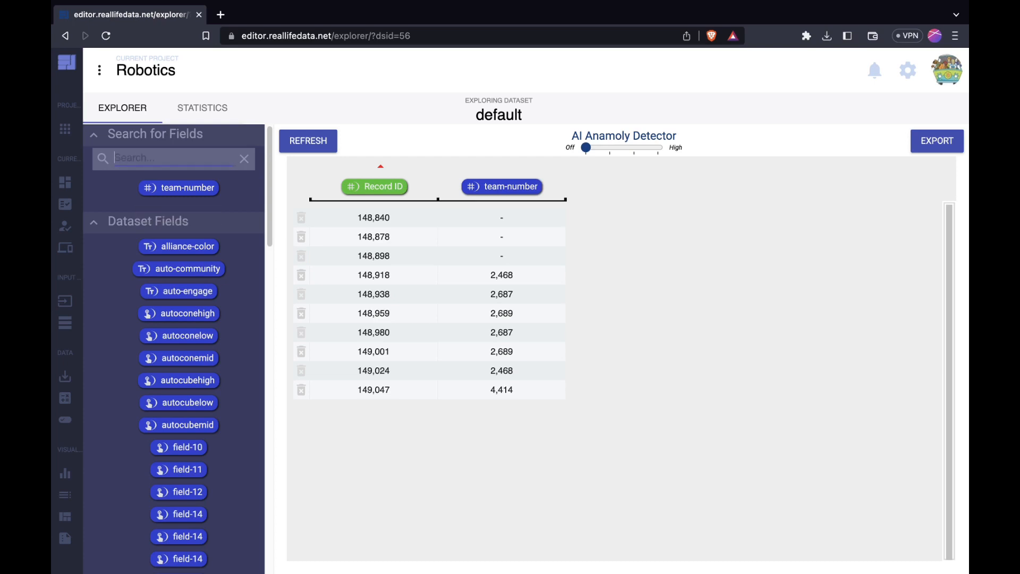
pyautogui.scroll(-15, 174, 349)
pyautogui.scroll(-5, 174, 350)
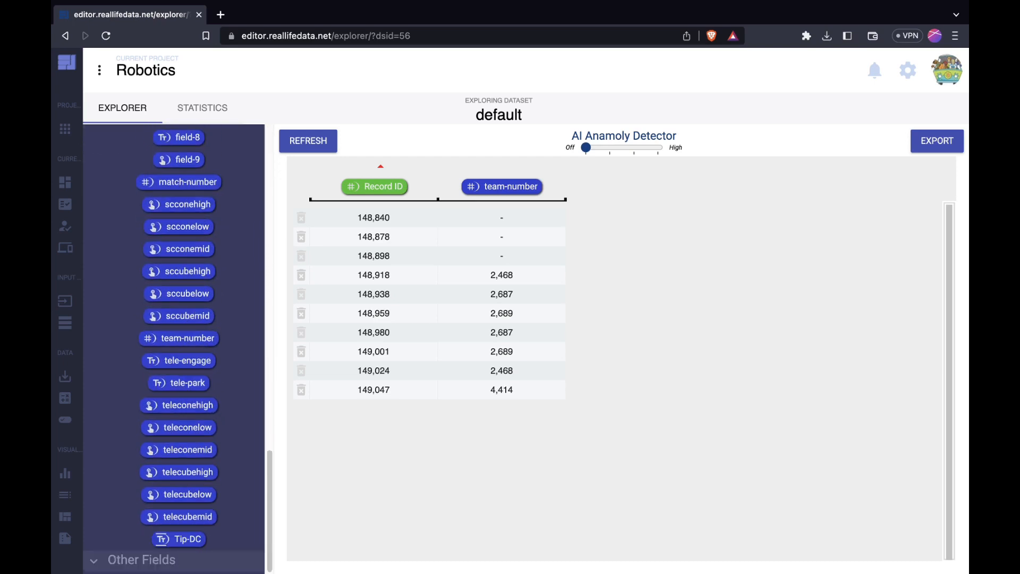
pyautogui.scroll(20, 174, 349)
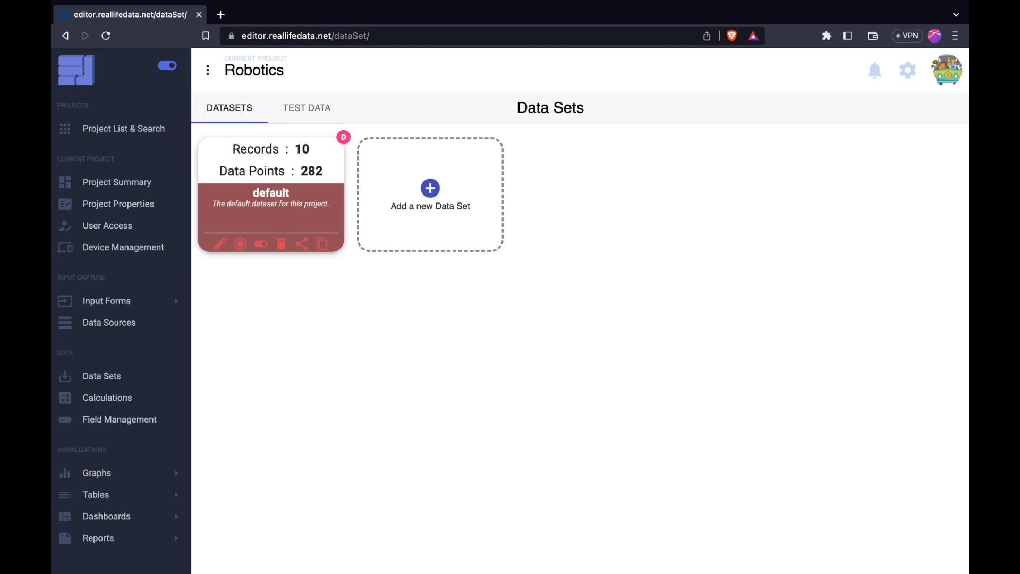
# Open the project's calculations and add a new calculation named AEScore.
pyautogui.click(120, 397)
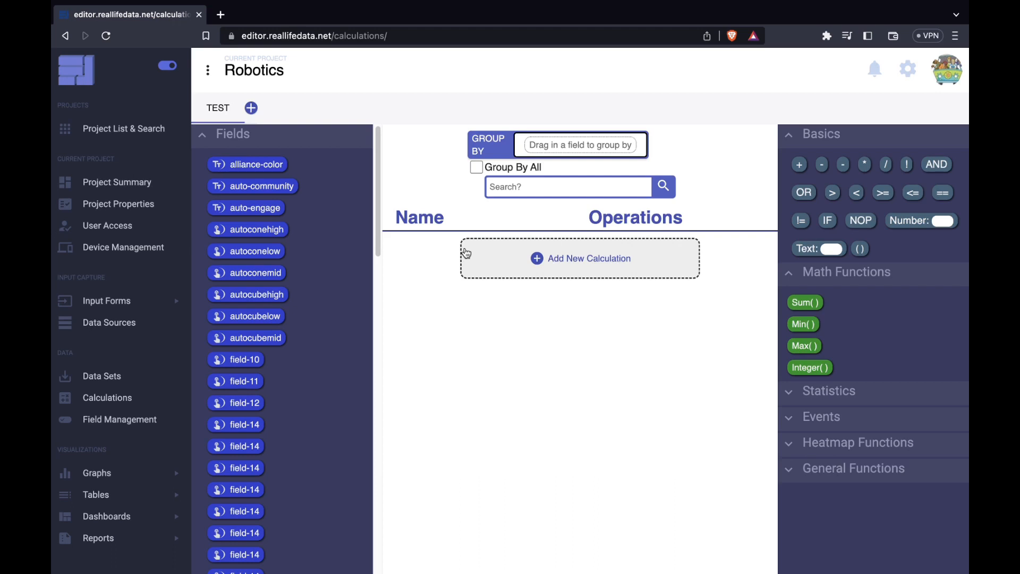
pyautogui.click(586, 273)
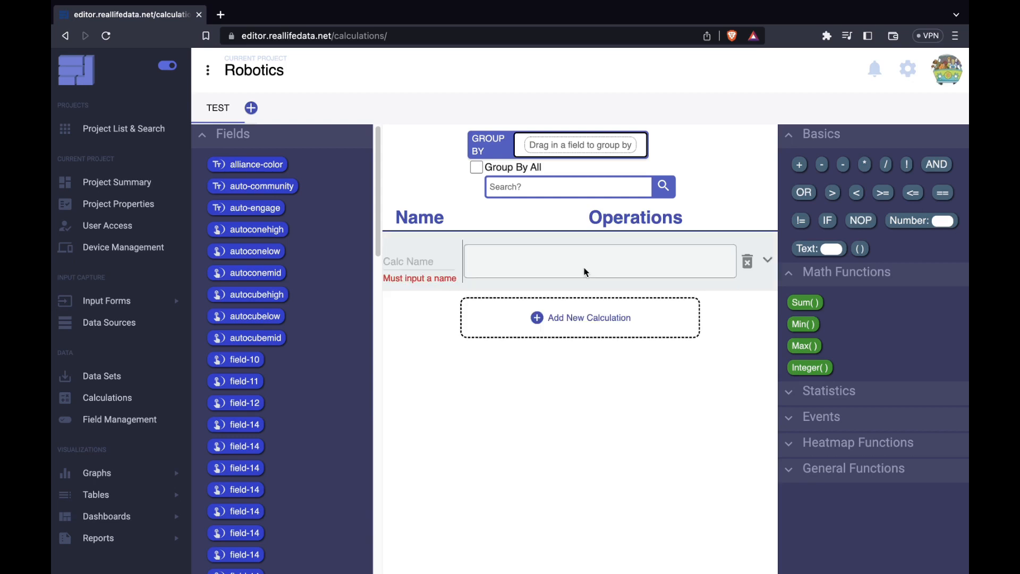
pyautogui.click(440, 266)
pyautogui.write('A')
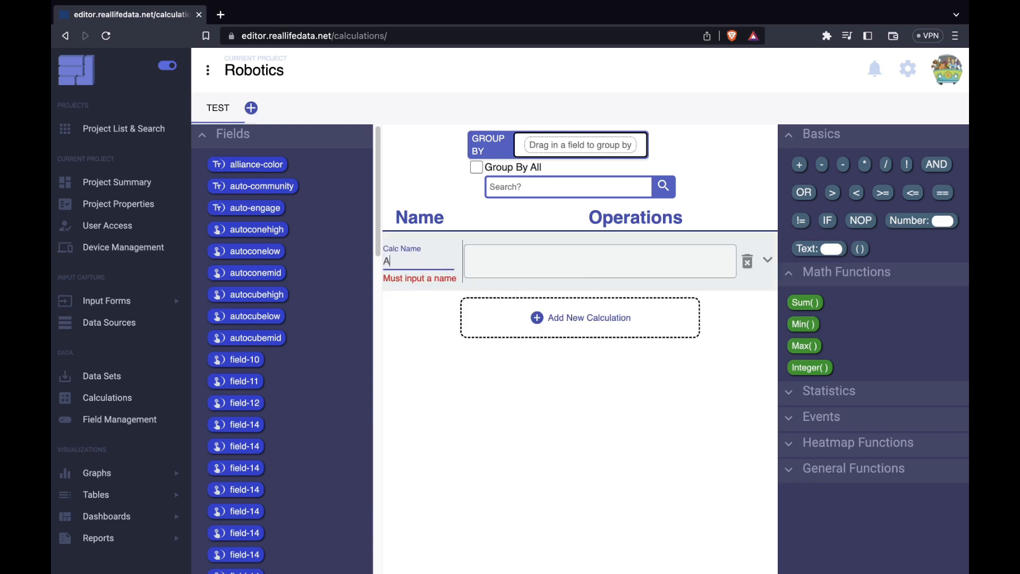
pyautogui.write('EScore')
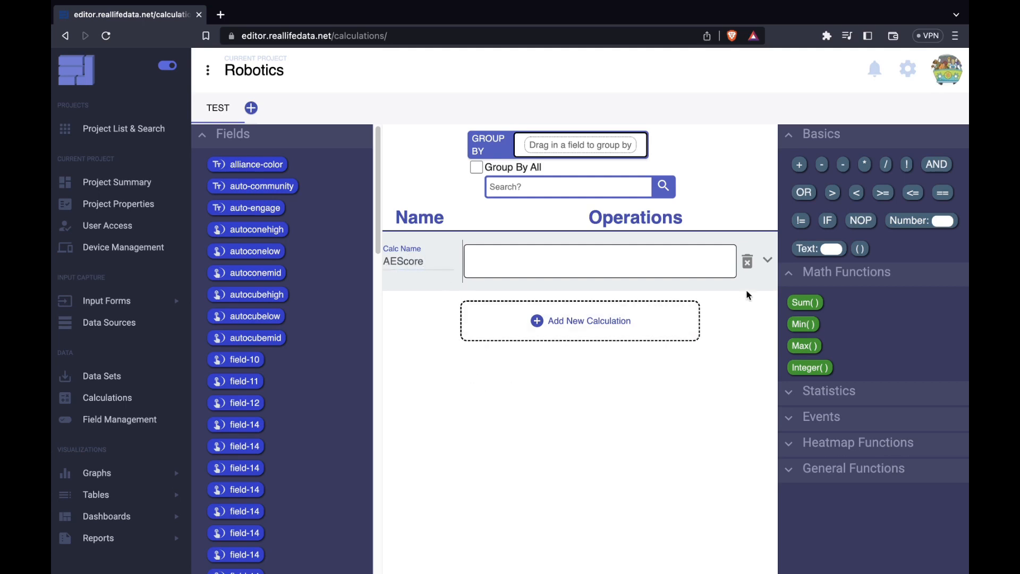
# Build the AEScore operation as a parenthesised comparison of the auto-engage field equal to the text "Engage".
pyautogui.moveTo(861, 248); pyautogui.dragTo(486, 262)
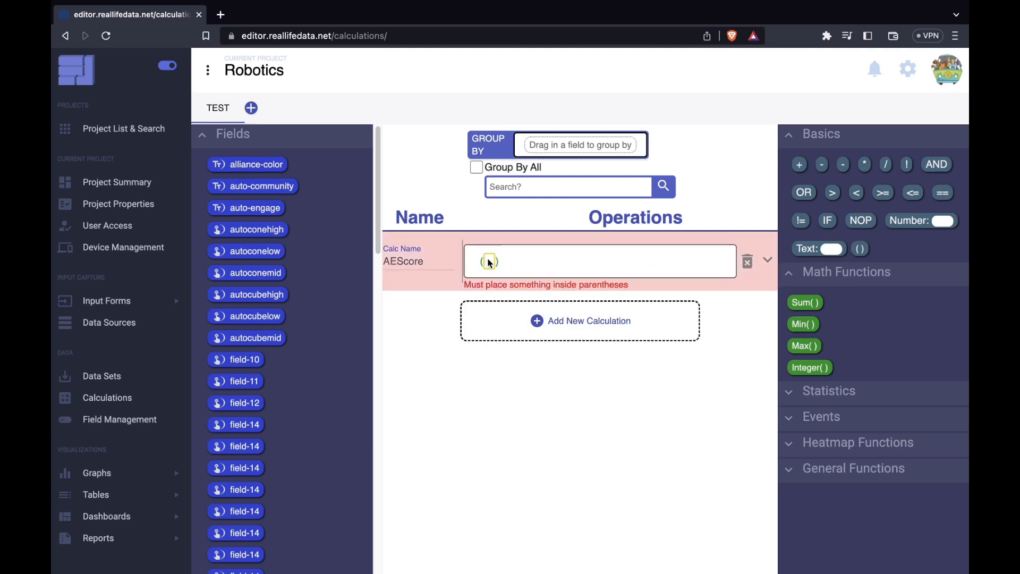
pyautogui.moveTo(269, 208); pyautogui.dragTo(493, 263)
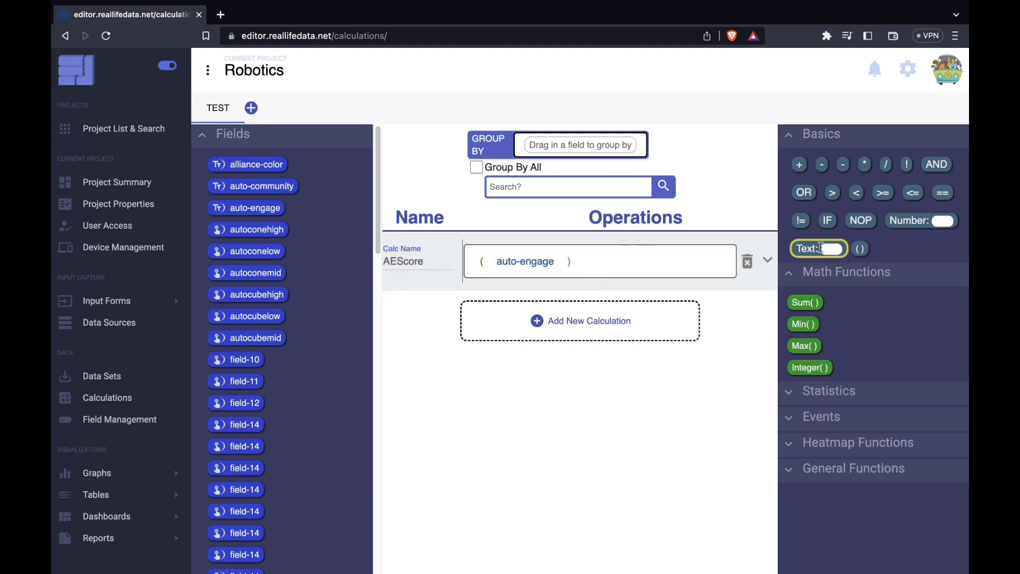
pyautogui.moveTo(943, 192); pyautogui.dragTo(565, 254)
pyautogui.moveTo(831, 248); pyautogui.dragTo(597, 263)
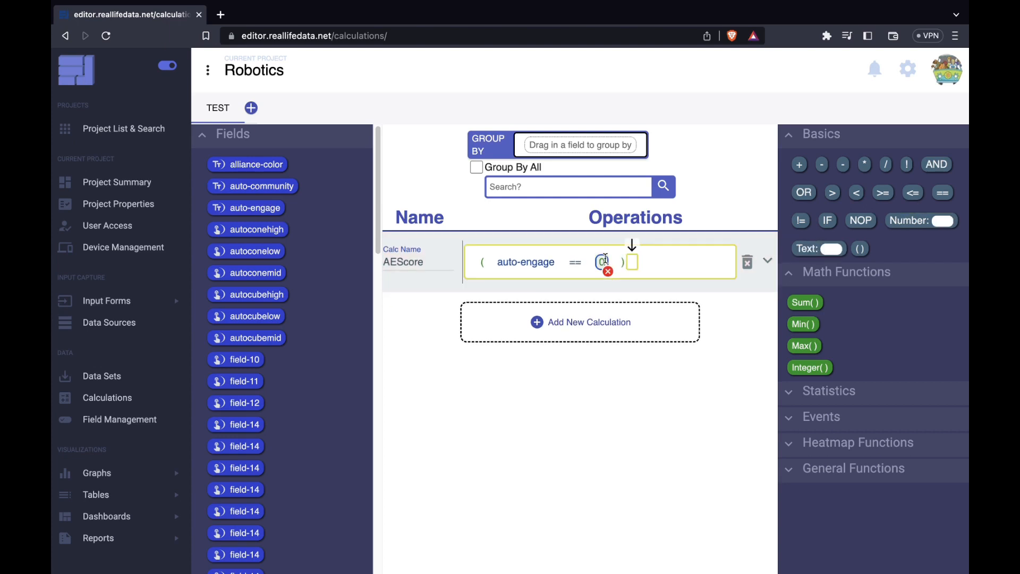
pyautogui.write('Engage')
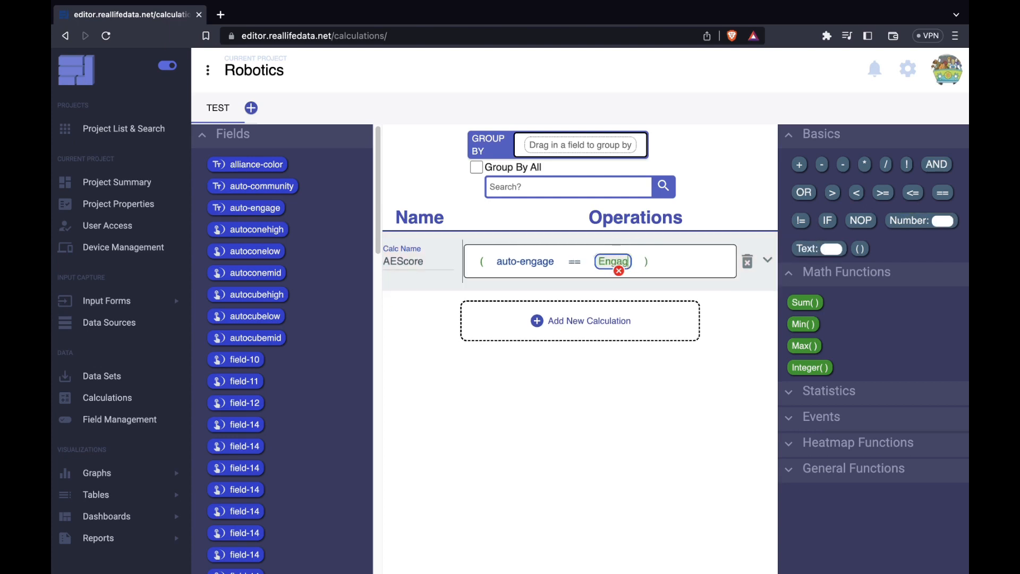
pyautogui.click(716, 285)
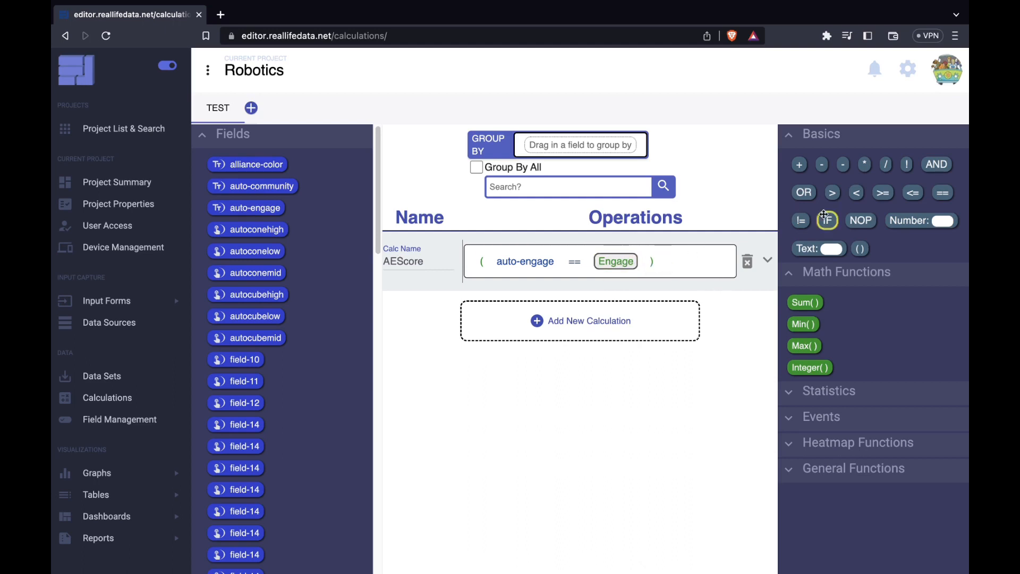
# Multiply the parenthesised comparison in AEScore by the number 12.
pyautogui.moveTo(865, 165); pyautogui.dragTo(661, 262)
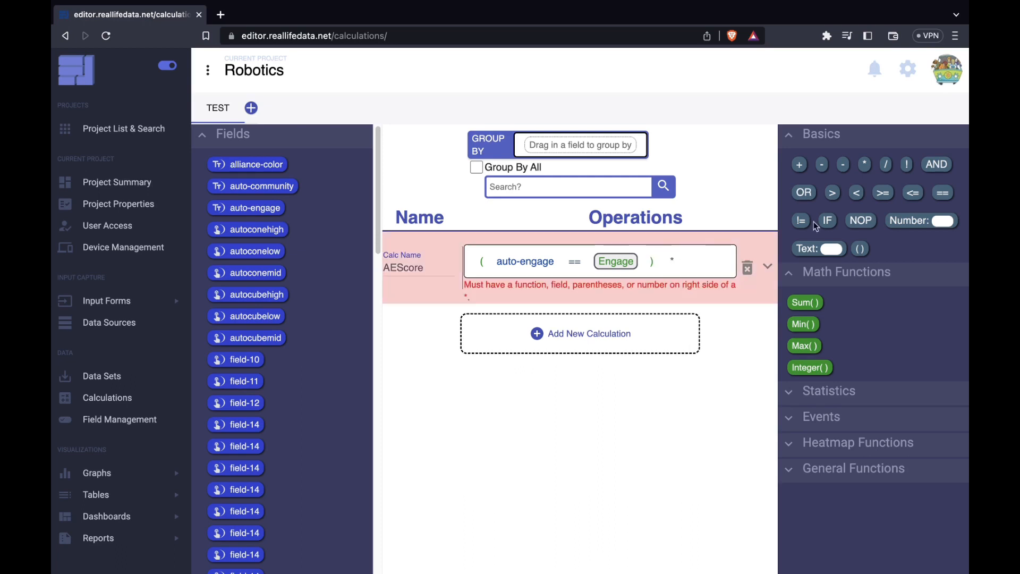
pyautogui.moveTo(922, 220); pyautogui.dragTo(702, 266)
pyautogui.press('BackSpace')
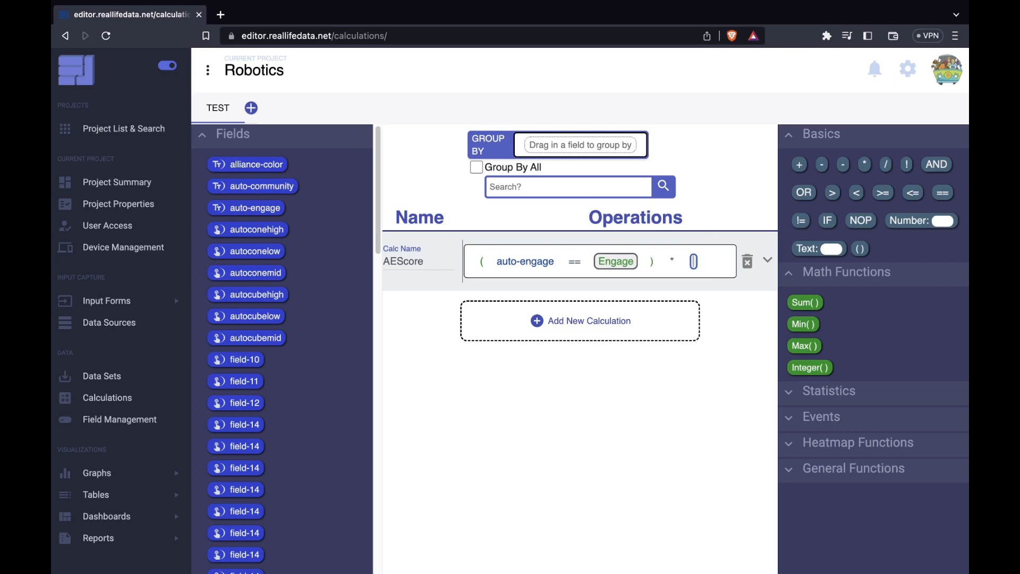
pyautogui.write('12')
pyautogui.click(741, 314)
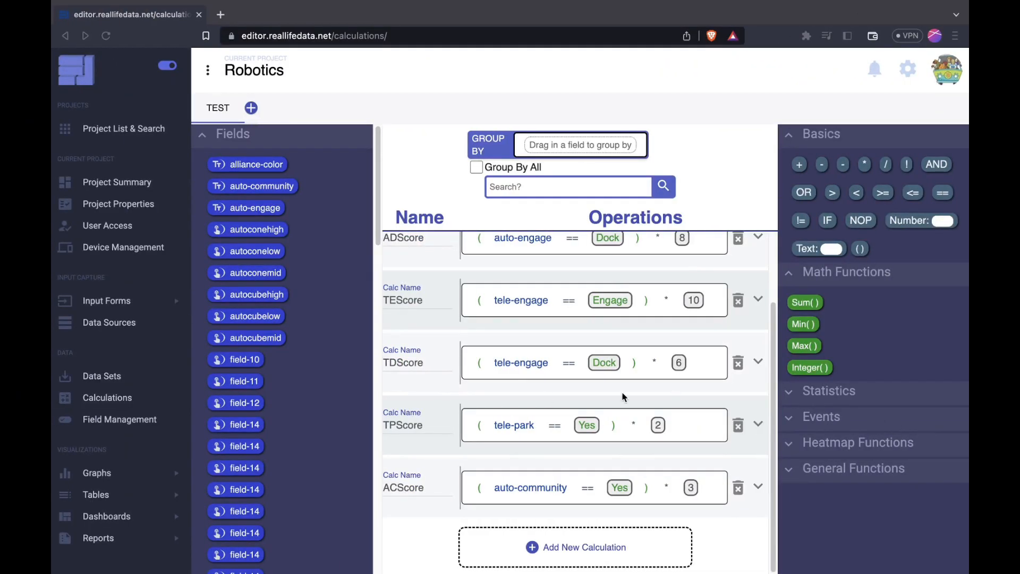
# Review the existing score calculations and add a new calculation named TEngageScore after ACScore.
pyautogui.scroll(2, 543, 396)
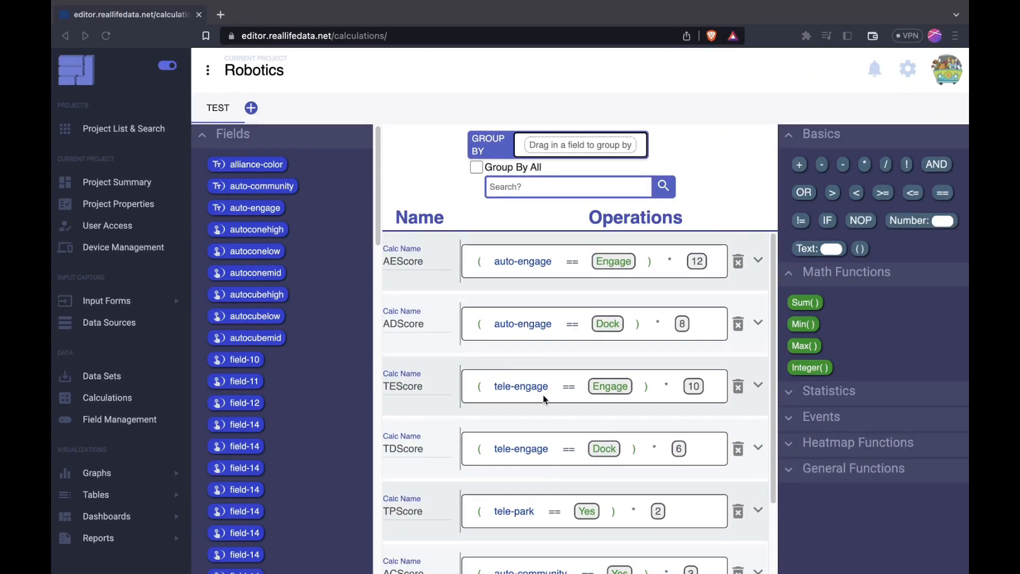
pyautogui.scroll(-2, 543, 397)
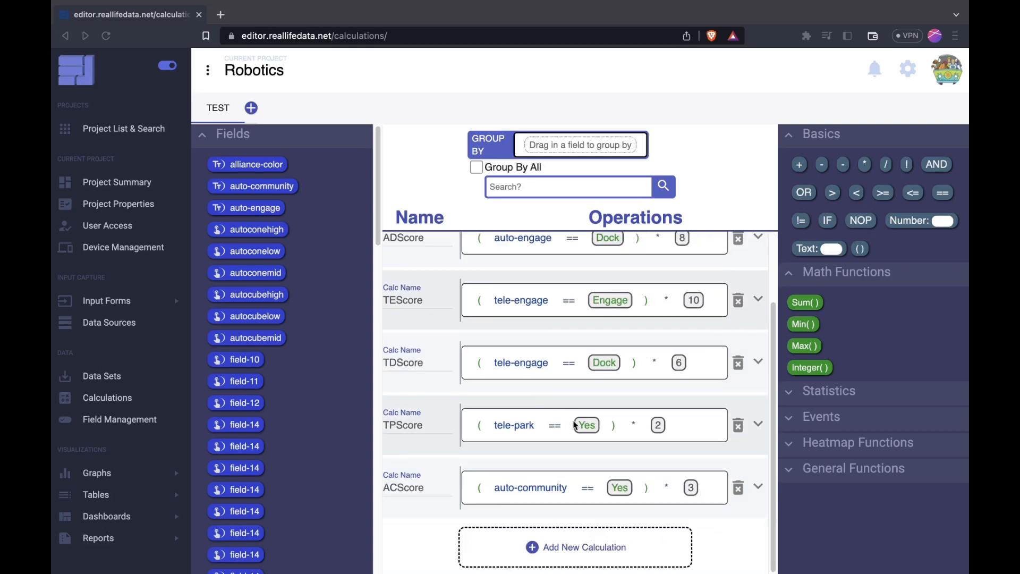
pyautogui.scroll(-6, 322, 424)
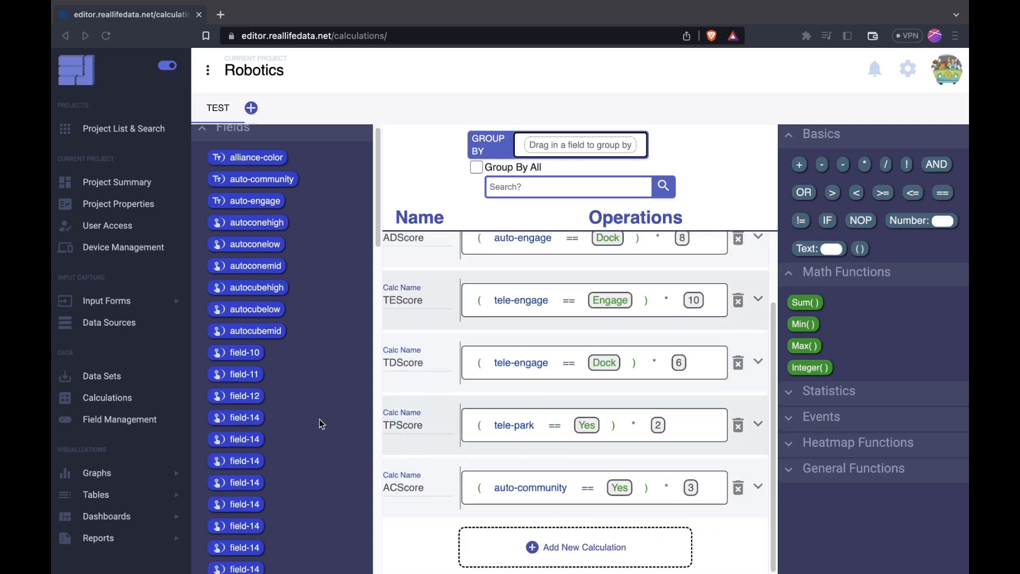
pyautogui.scroll(-5, 320, 423)
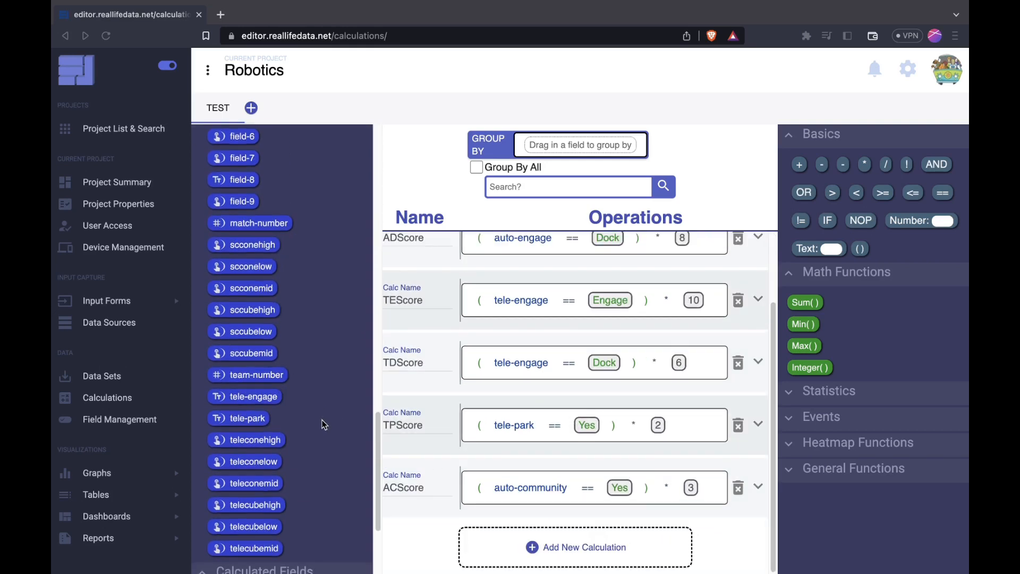
pyautogui.click(537, 543)
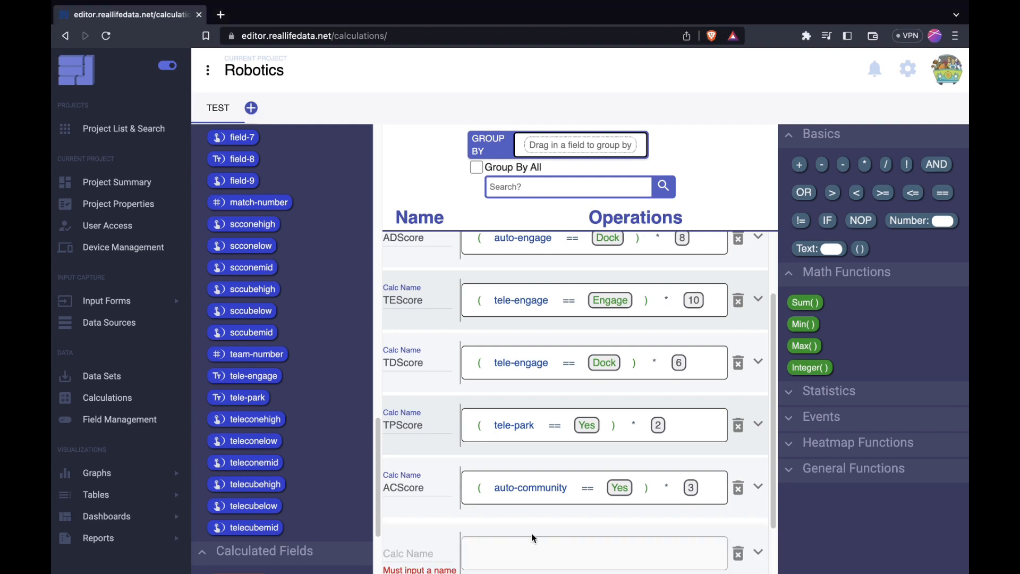
pyautogui.click(425, 561)
pyautogui.scroll(-1, 425, 546)
pyautogui.write('TEn')
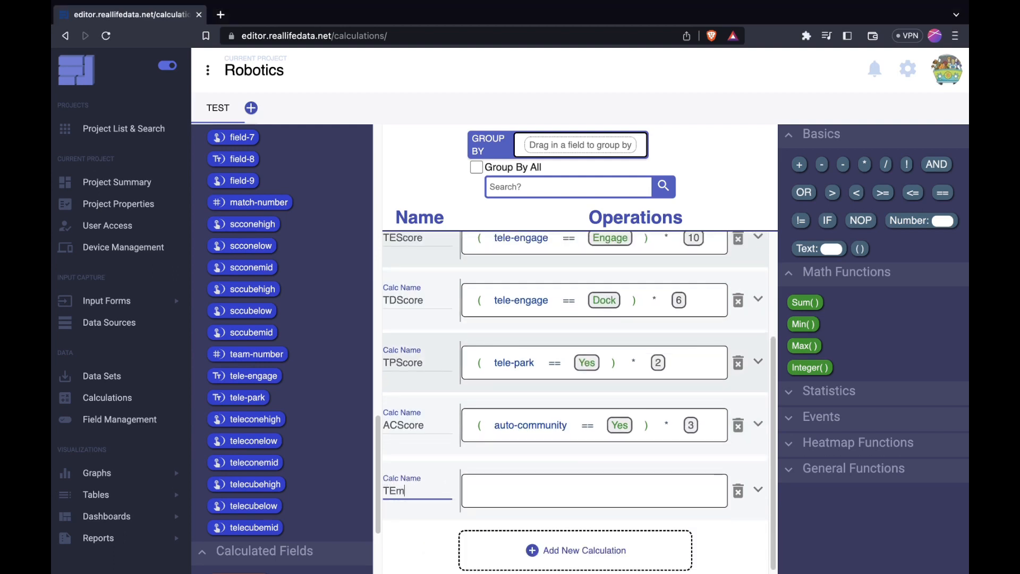
pyautogui.write('gageScore')
pyautogui.scroll(-3, 304, 444)
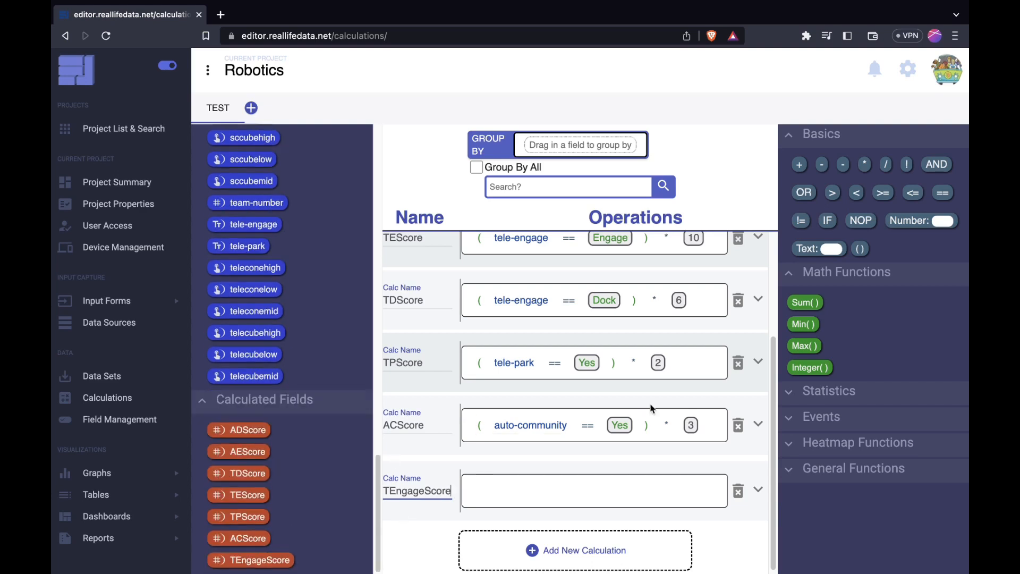
# Set the TEngageScore operation to the Sum of the calculated fields TDScore, TEScore and TPScore.
pyautogui.moveTo(798, 305); pyautogui.dragTo(493, 491)
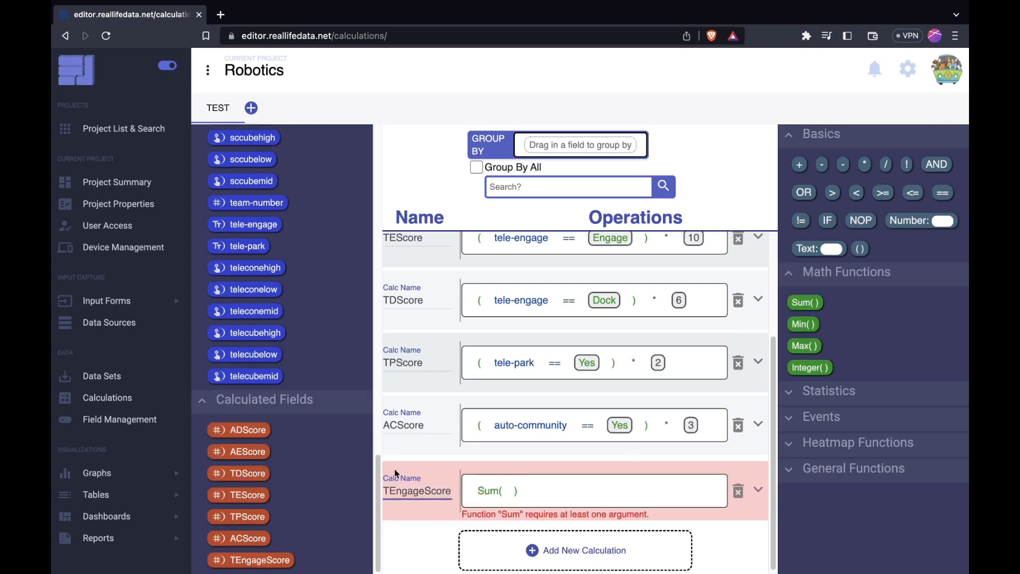
pyautogui.moveTo(242, 472); pyautogui.dragTo(507, 490)
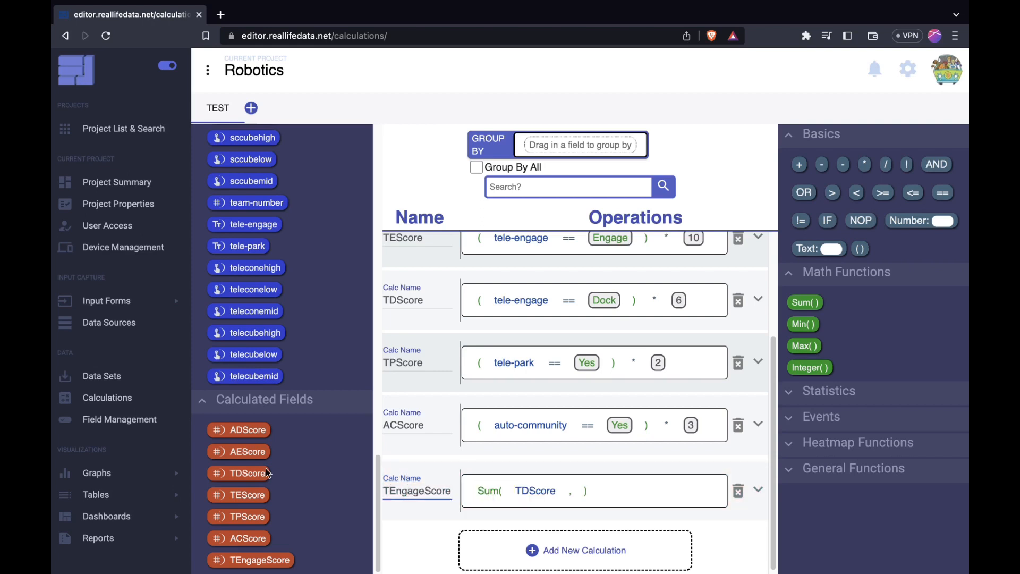
pyautogui.moveTo(246, 495); pyautogui.dragTo(580, 486)
pyautogui.moveTo(253, 514); pyautogui.dragTo(648, 499)
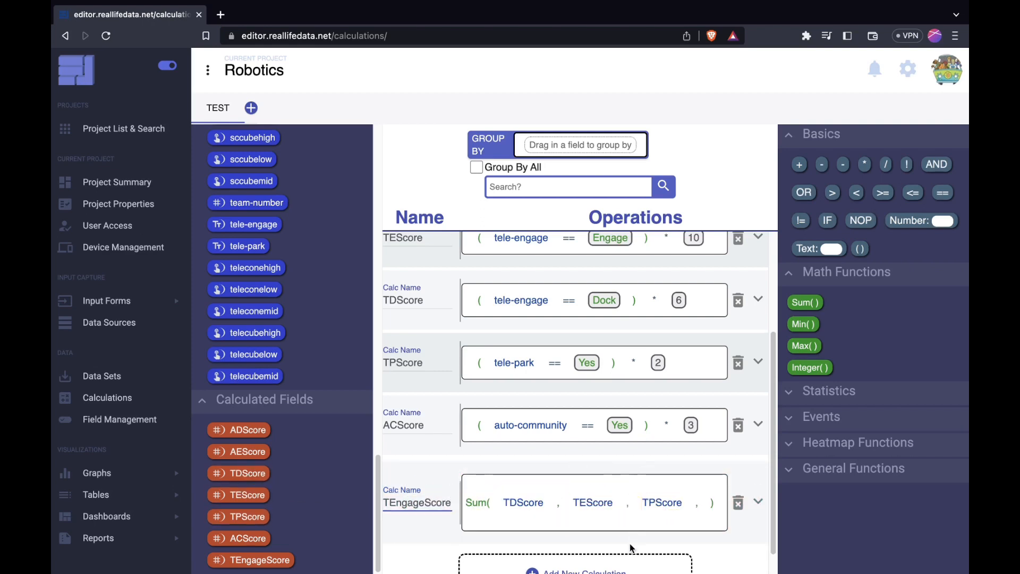
# Add a calculation named AEngageScore as the Sum of ADScore, AEScore and ACScore.
pyautogui.click(479, 555)
pyautogui.write('AEngageScore')
pyautogui.moveTo(805, 302); pyautogui.dragTo(505, 492)
pyautogui.moveTo(248, 430); pyautogui.dragTo(523, 491)
pyautogui.moveTo(247, 451); pyautogui.dragTo(604, 490)
pyautogui.moveTo(263, 541); pyautogui.dragTo(672, 481)
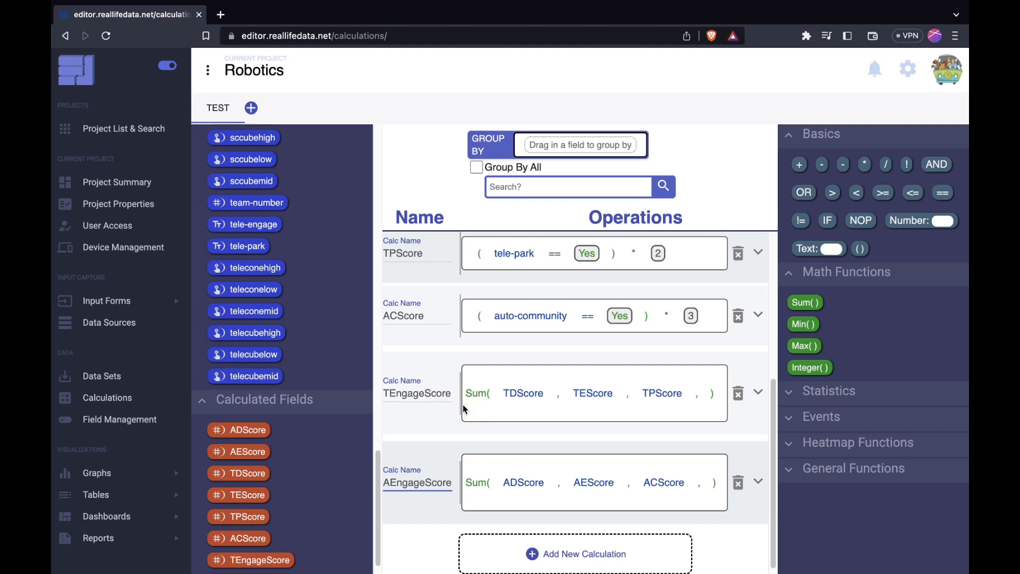
# Add another new calculation named APieceScore below AEngageScore.
pyautogui.click(576, 555)
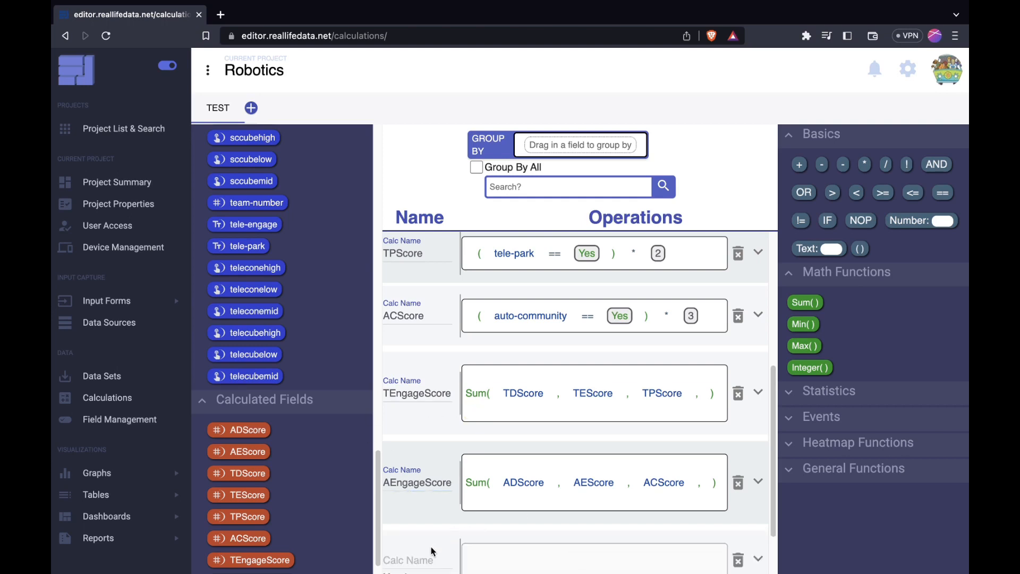
pyautogui.scroll(-3, 433, 553)
pyautogui.click(433, 494)
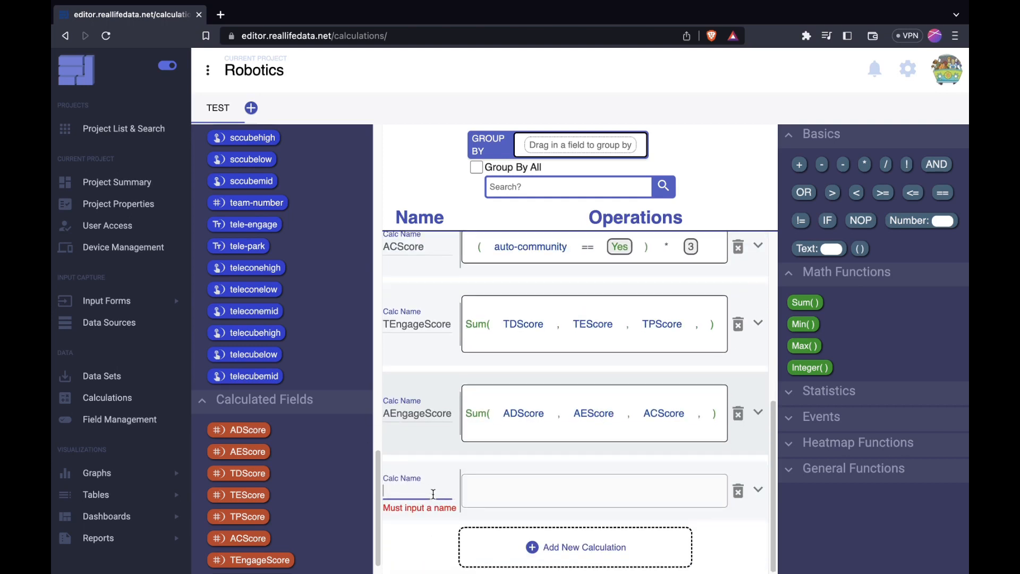
pyautogui.write('APiece')
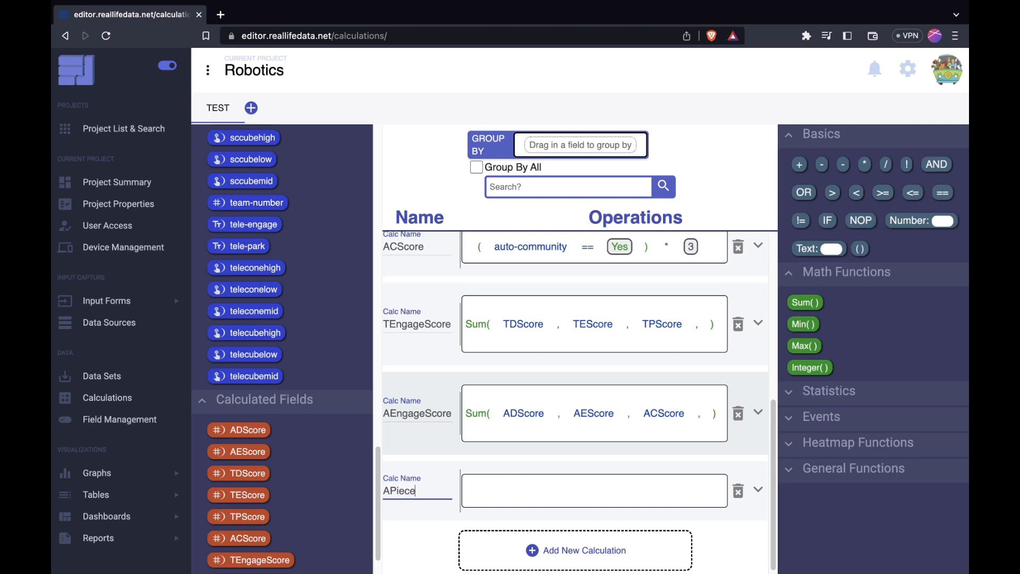
pyautogui.write('Score')
# Start the APieceScore operation with a Count event function of the autoconehigh and autocubehigh fields.
pyautogui.click(821, 394)
pyautogui.scroll(-2, 851, 425)
pyautogui.click(849, 514)
pyautogui.scroll(-2, 849, 515)
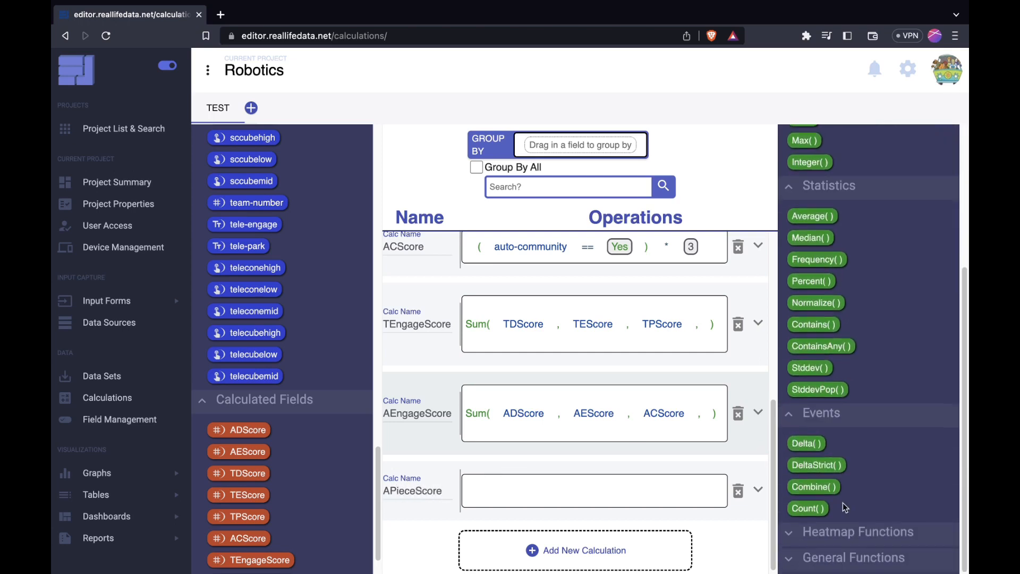
pyautogui.moveTo(805, 509); pyautogui.dragTo(514, 491)
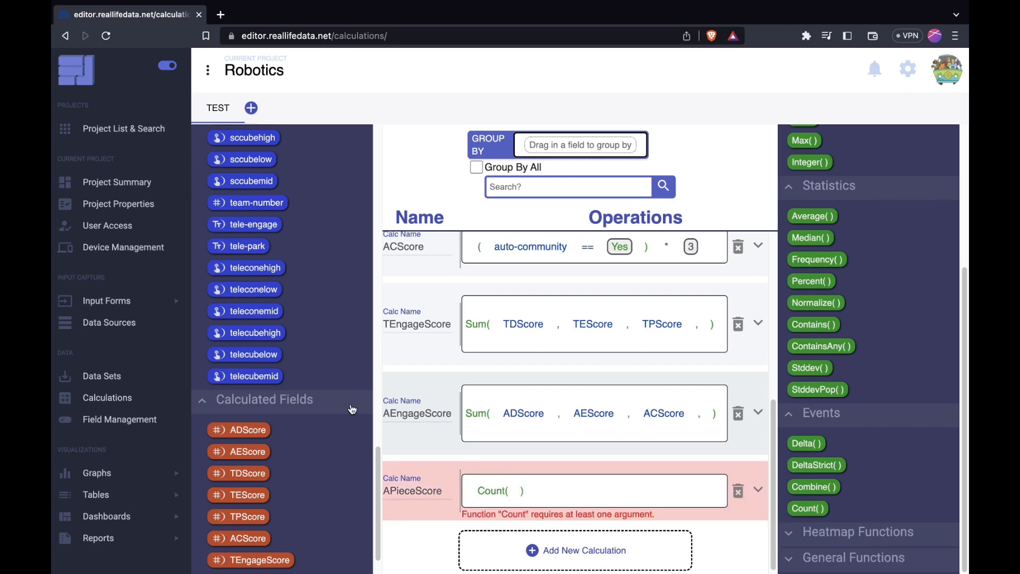
pyautogui.scroll(10, 337, 341)
pyautogui.scroll(1, 338, 344)
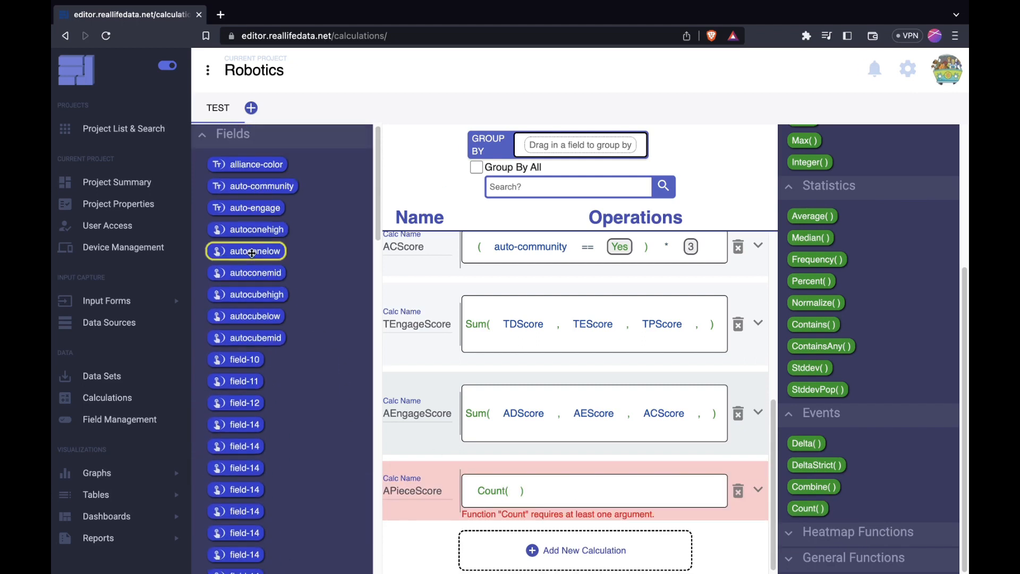
pyautogui.moveTo(265, 232); pyautogui.dragTo(511, 486)
pyautogui.moveTo(272, 303); pyautogui.dragTo(604, 497)
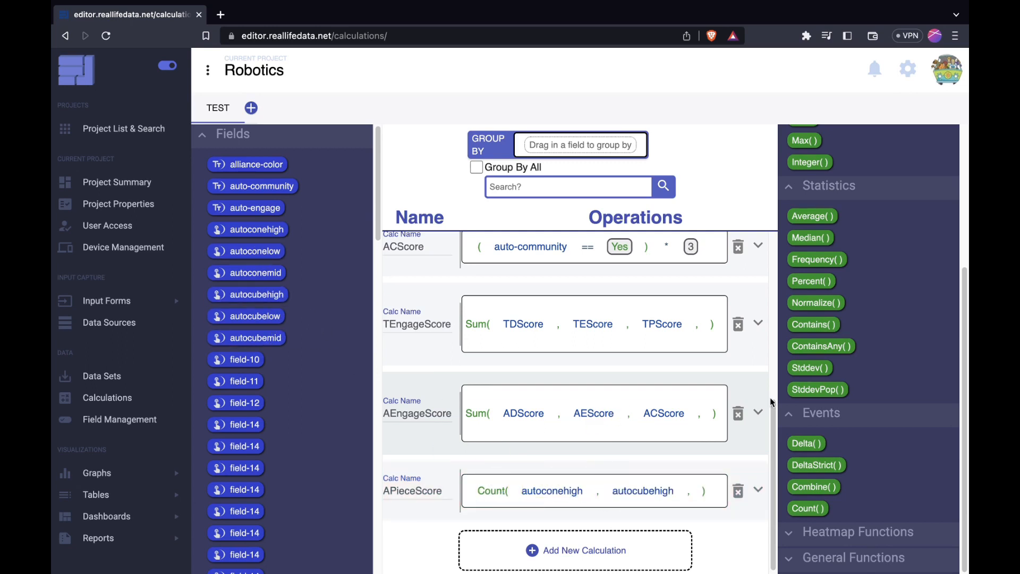
# Multiply the Count of the high cone and cube fields in APieceScore by a number block.
pyautogui.scroll(4, 867, 387)
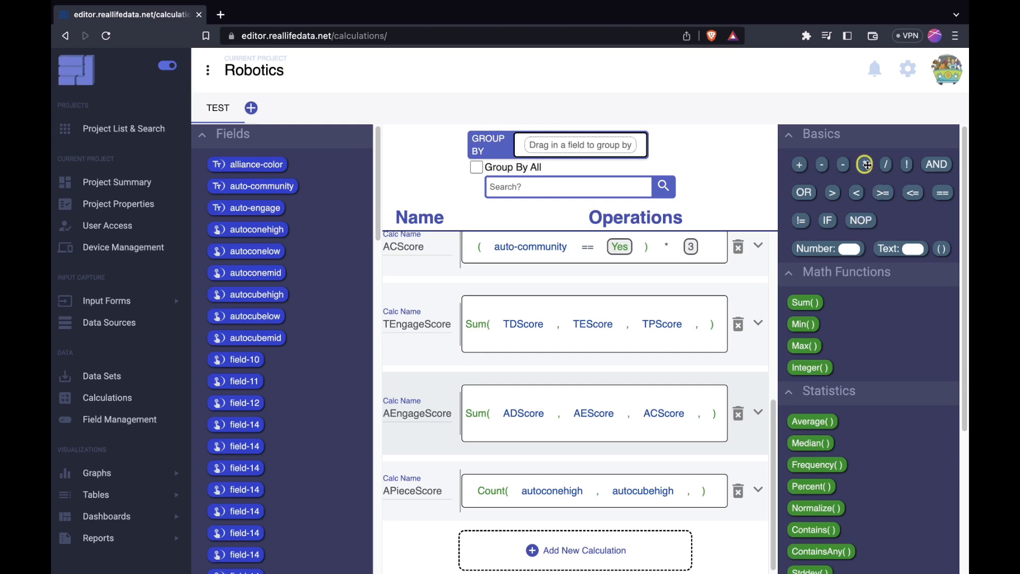
pyautogui.moveTo(865, 164); pyautogui.dragTo(713, 494)
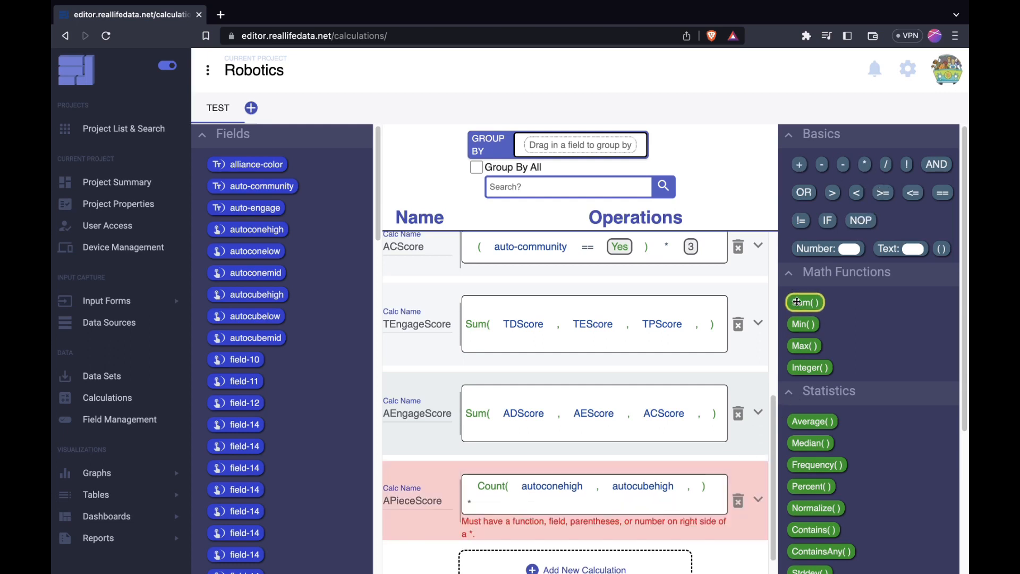
pyautogui.moveTo(821, 249); pyautogui.dragTo(495, 502)
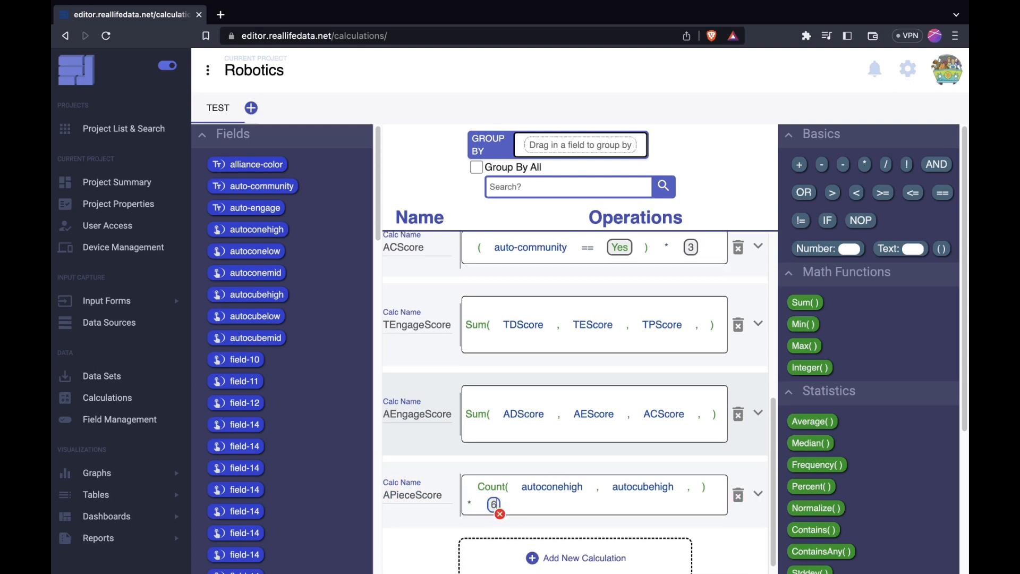
# Add to APieceScore a second Count of autoconemid and autocubemid, multiplied by its own number block.
pyautogui.moveTo(843, 169); pyautogui.dragTo(494, 502)
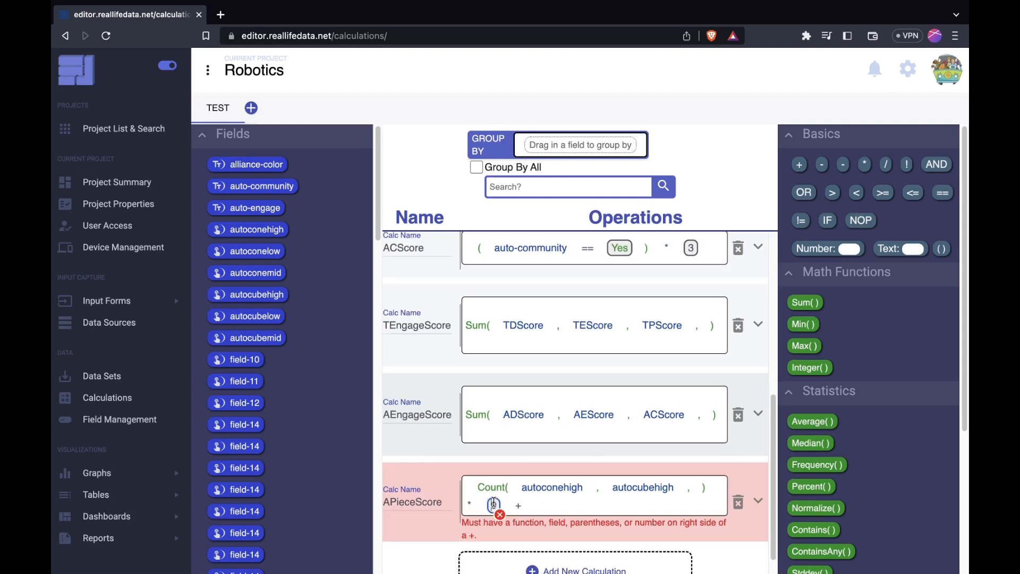
pyautogui.scroll(-4, 848, 457)
pyautogui.moveTo(808, 508); pyautogui.dragTo(537, 505)
pyautogui.moveTo(255, 273); pyautogui.dragTo(596, 506)
pyautogui.click(816, 248)
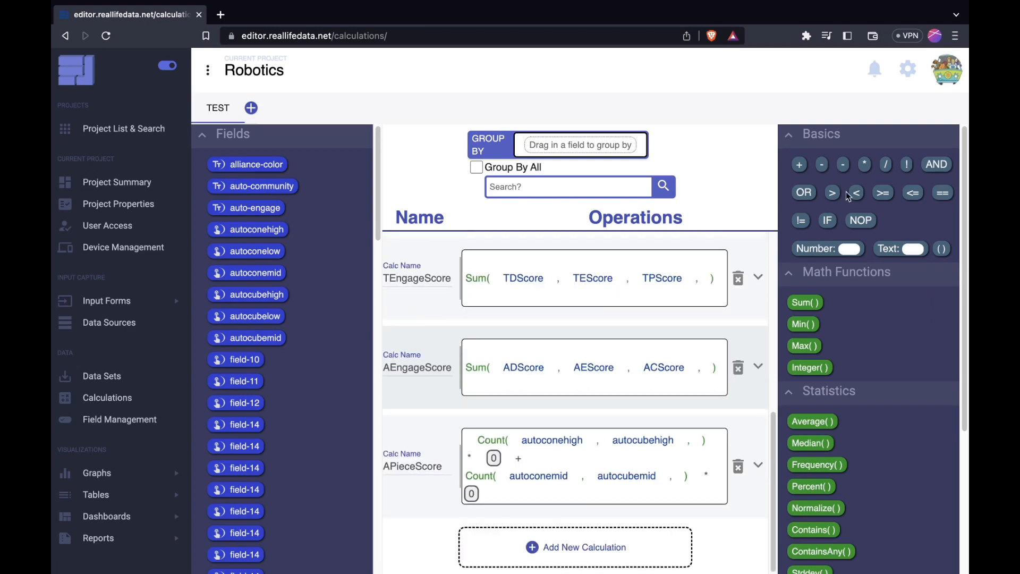
# Add to APieceScore a third Count of autoconelow and autocubelow, multiplied by its own number block.
pyautogui.scroll(-4, 846, 194)
pyautogui.scroll(4, 817, 488)
pyautogui.click(799, 164)
pyautogui.scroll(-4, 799, 165)
pyautogui.click(808, 512)
pyautogui.click(265, 251)
pyautogui.click(255, 316)
pyautogui.scroll(4, 855, 478)
pyautogui.click(864, 165)
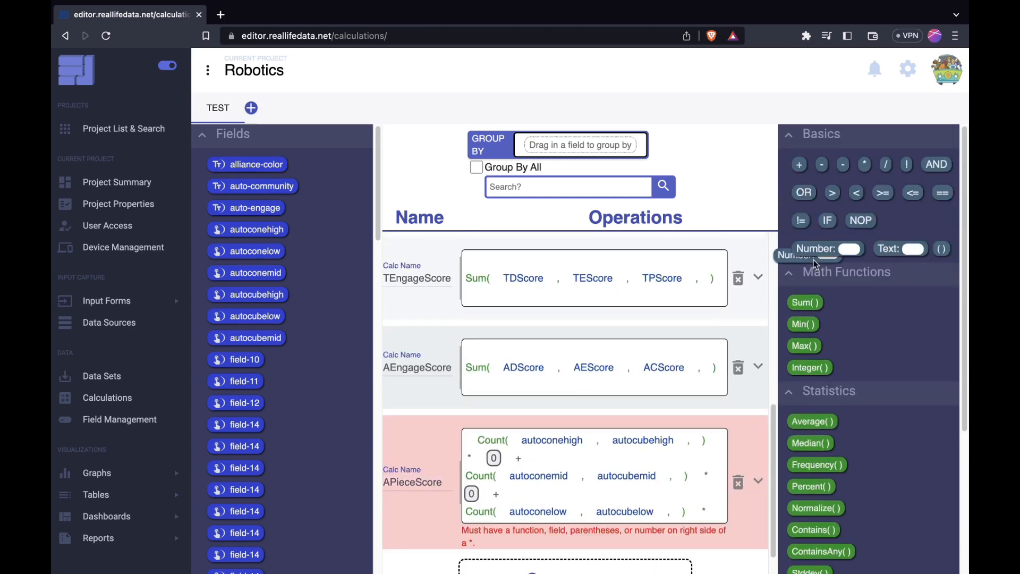
pyautogui.click(815, 248)
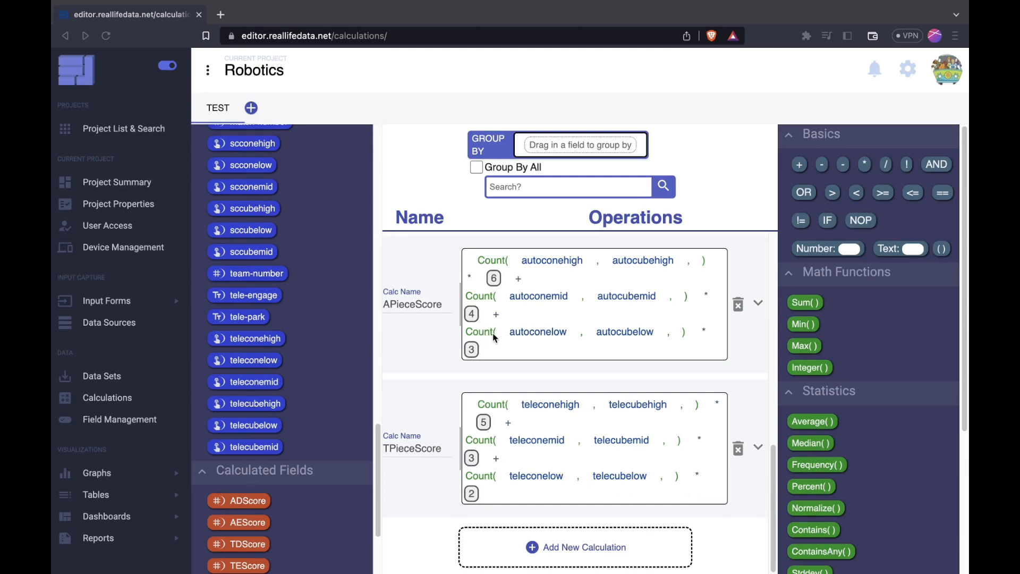
# Add a new calculation named AScore below TPieceScore.
pyautogui.scroll(-3, 317, 415)
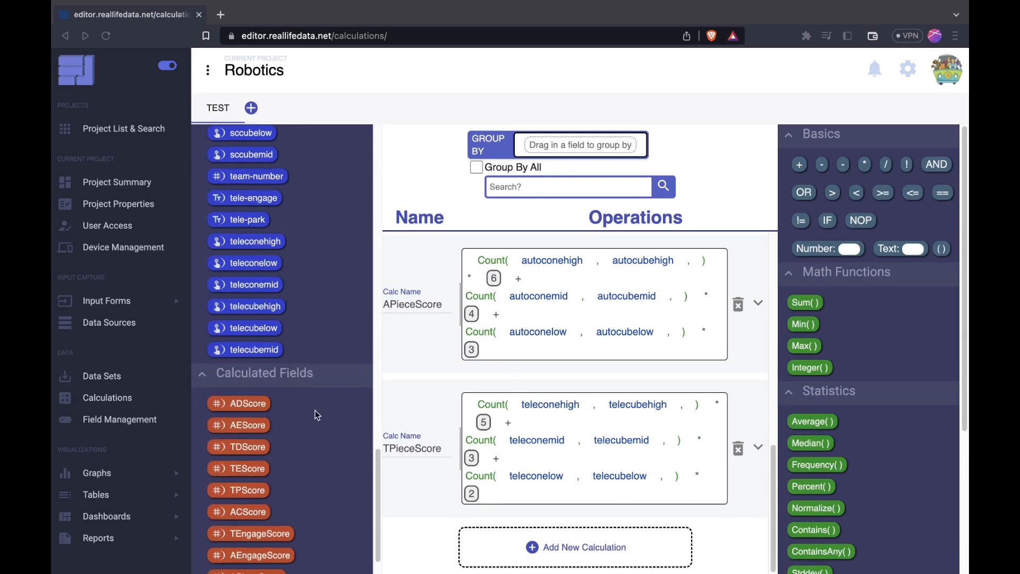
pyautogui.click(539, 547)
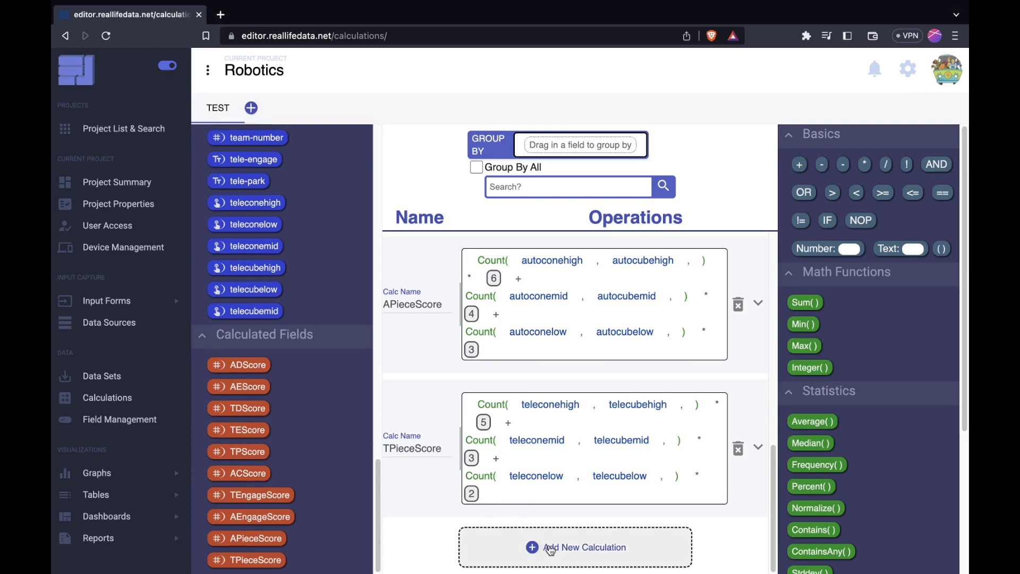
pyautogui.write('A')
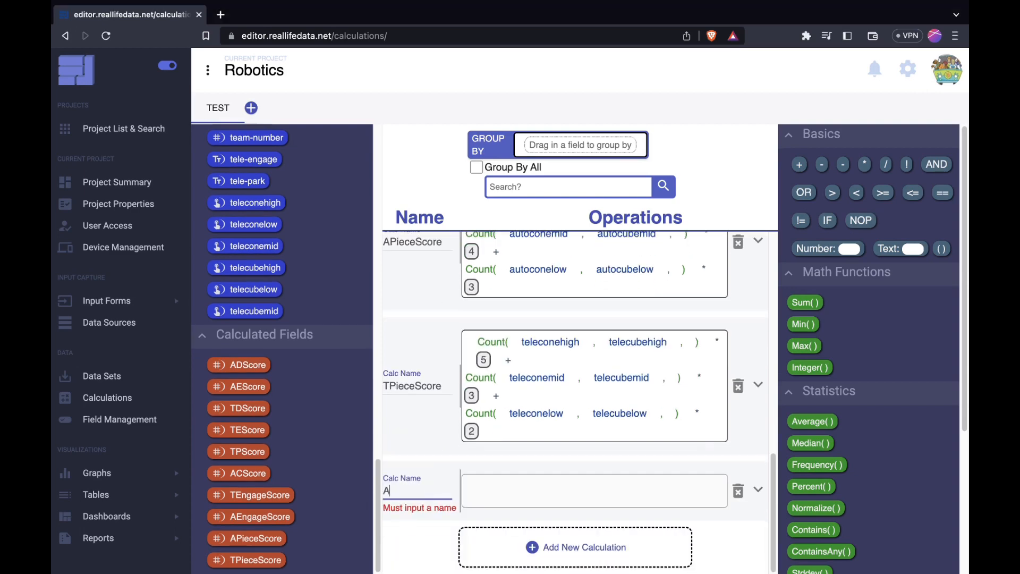
pyautogui.write('Score')
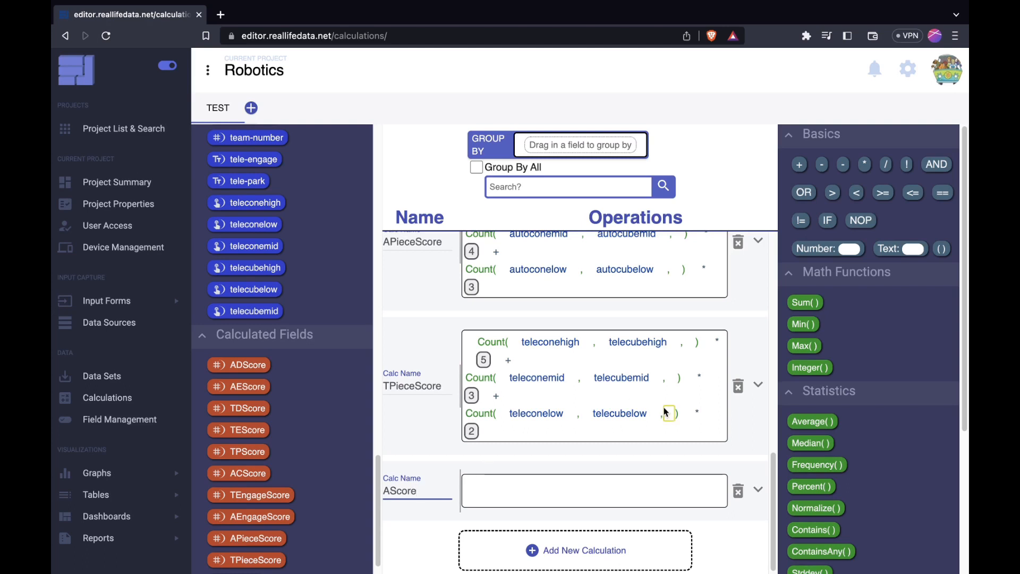
# Set the AScore operation to a Sum of AEngageScore and APieceScore.
pyautogui.scroll(-4, 843, 326)
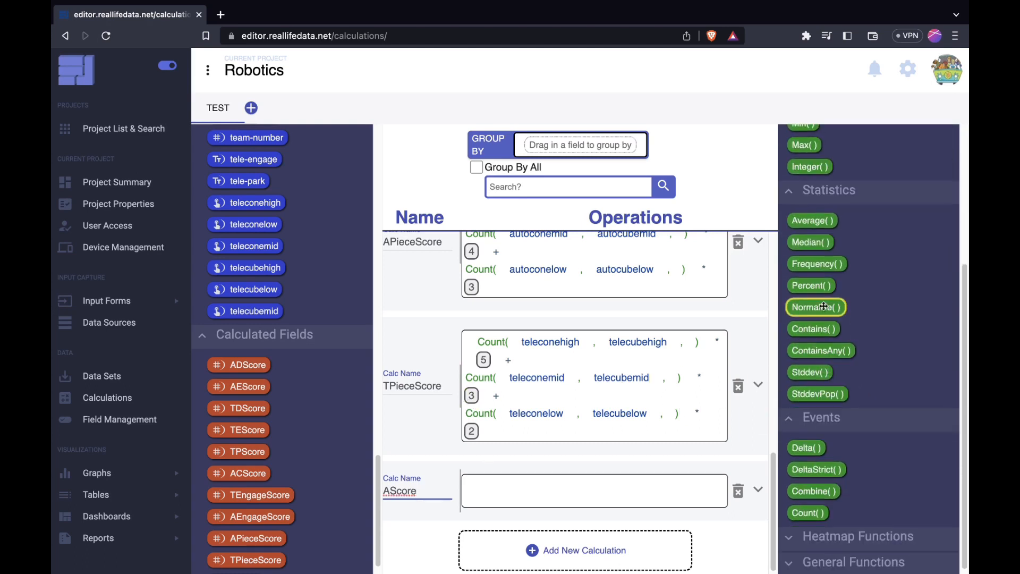
pyautogui.scroll(1, 805, 146)
pyautogui.moveTo(808, 148); pyautogui.dragTo(486, 490)
pyautogui.scroll(-1, 249, 478)
pyautogui.moveTo(279, 499); pyautogui.dragTo(494, 494)
pyautogui.moveTo(259, 518); pyautogui.dragTo(611, 490)
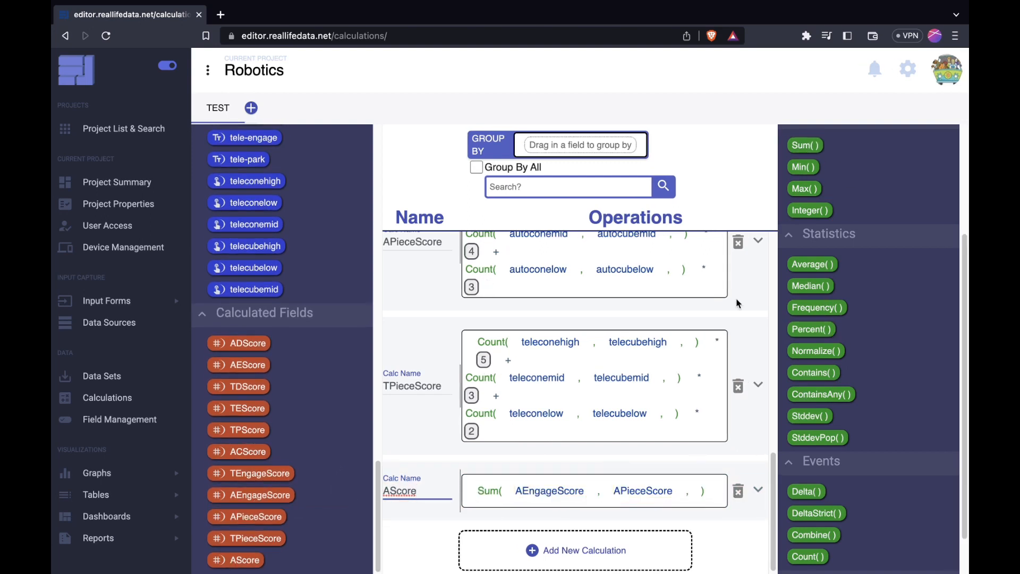
# Add a TScore calculation whose operation is a Sum of TEngageScore and TPieceScore.
pyautogui.press('Return')
pyautogui.write('TScore')
pyautogui.moveTo(806, 146); pyautogui.dragTo(497, 556)
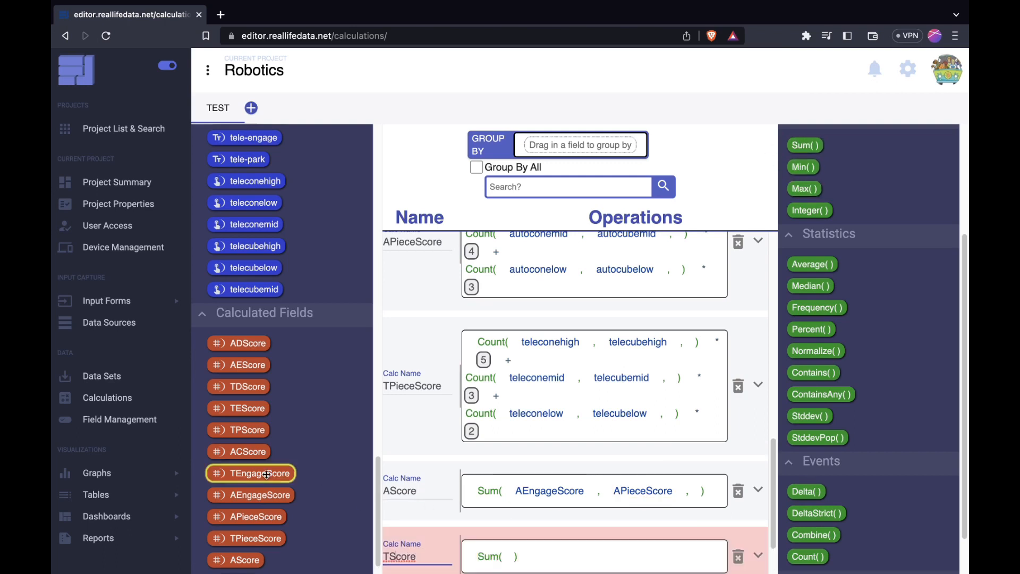
pyautogui.moveTo(250, 473); pyautogui.dragTo(526, 556)
pyautogui.moveTo(247, 538); pyautogui.dragTo(643, 487)
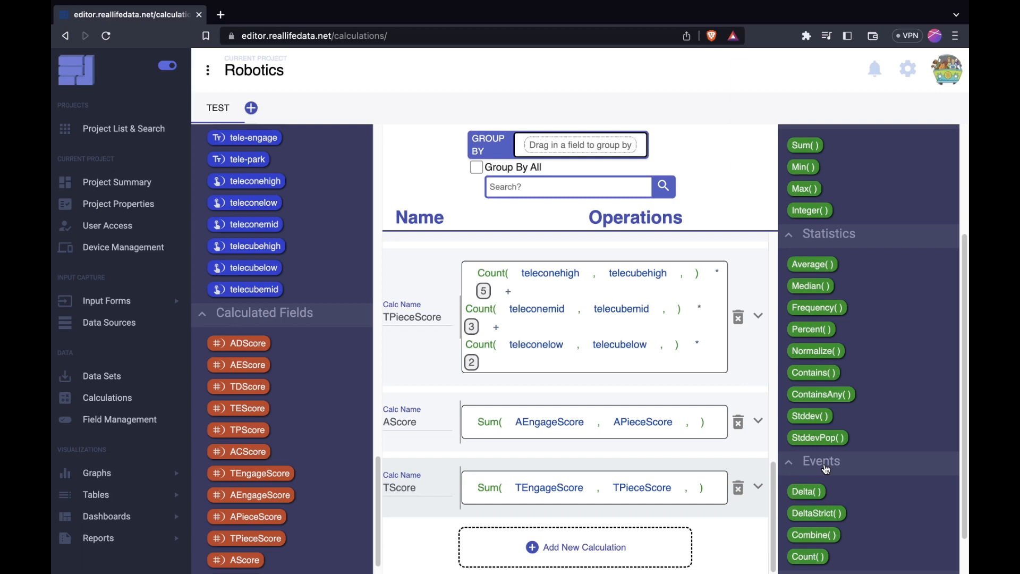
# Add another new calculation named CScored below TScore.
pyautogui.click(643, 554)
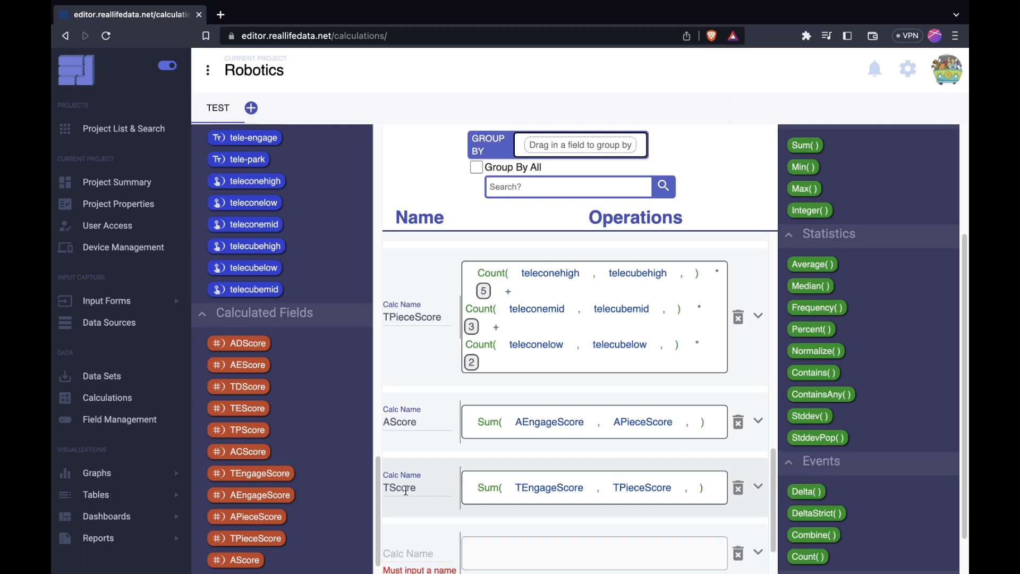
pyautogui.click(436, 551)
pyautogui.write('Cone')
pyautogui.press('BackSpace')
pyautogui.press('BackSpace')
pyautogui.press('BackSpace')
pyautogui.write('s')
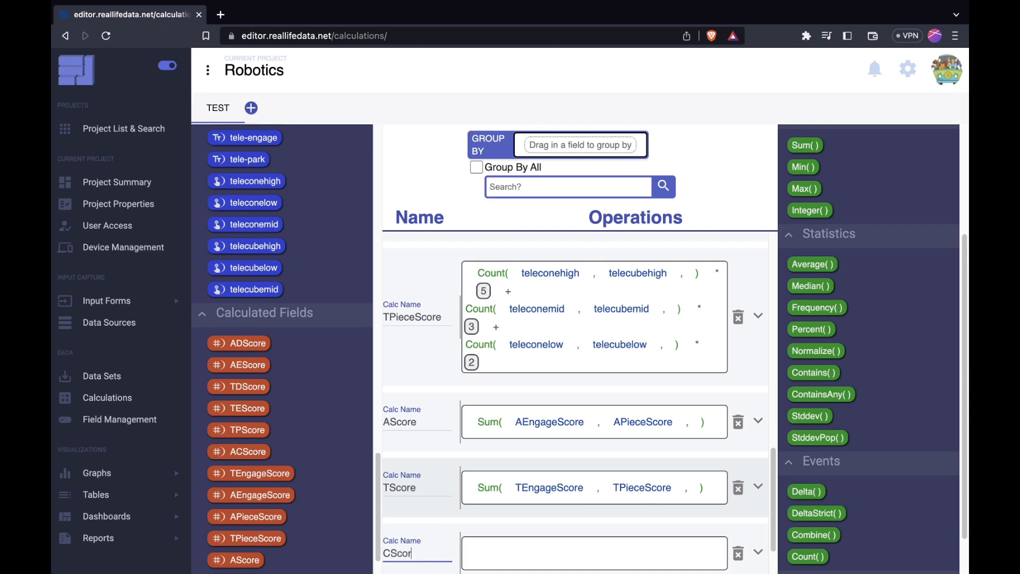
pyautogui.scroll(3, 286, 413)
pyautogui.scroll(-2, 552, 439)
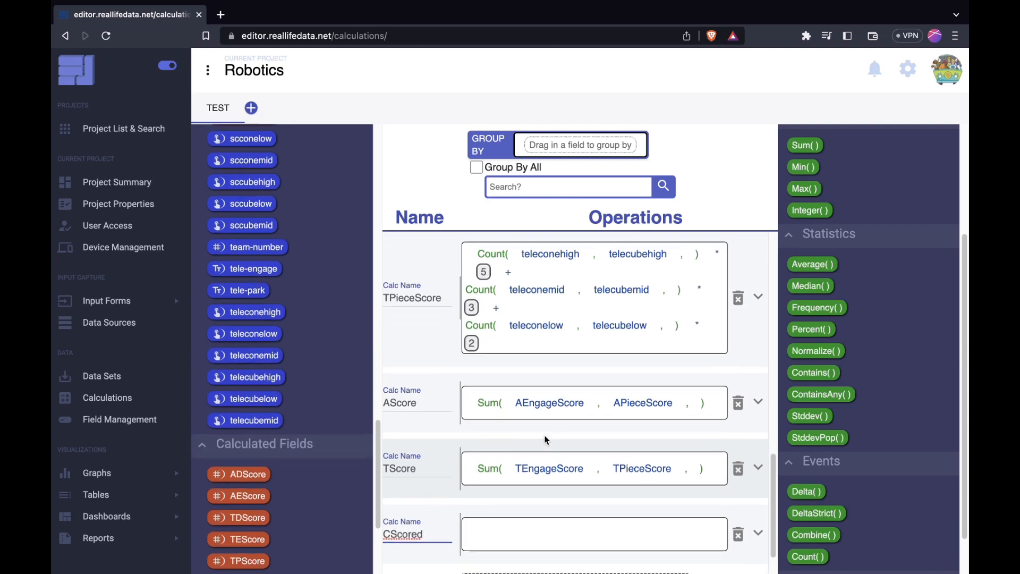
pyautogui.scroll(3, 864, 400)
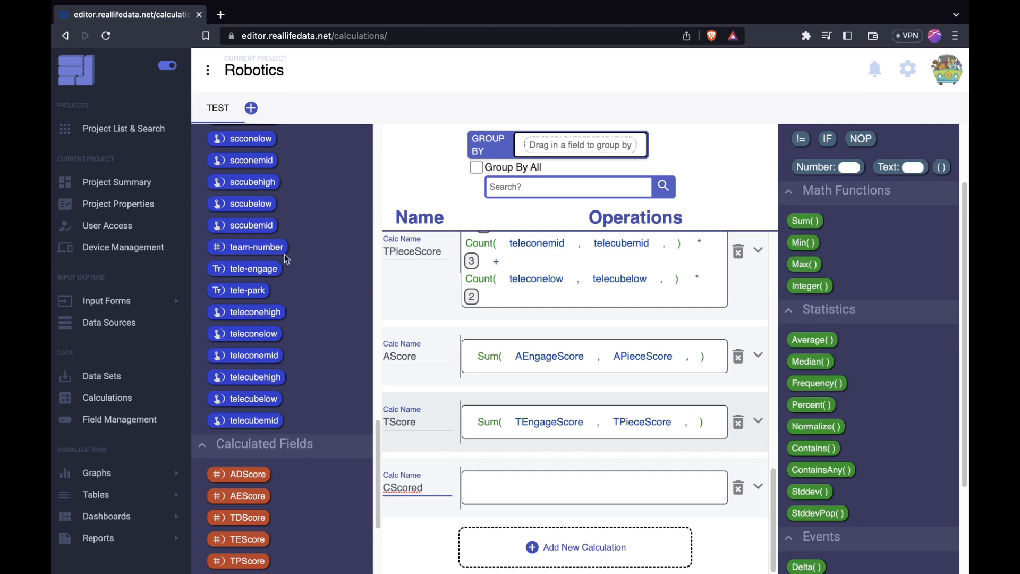
# Fill the CScored operation with a Sum of the high, low and mid cone fields for tele, sc and auto.
pyautogui.moveTo(807, 221); pyautogui.dragTo(492, 484)
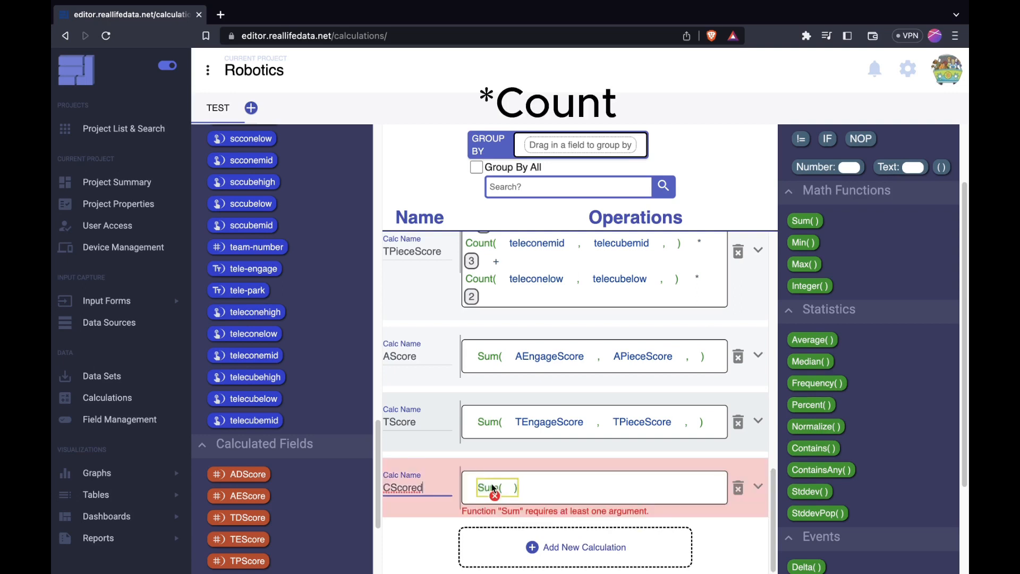
pyautogui.moveTo(247, 312); pyautogui.dragTo(526, 484)
pyautogui.moveTo(251, 334); pyautogui.dragTo(598, 489)
pyautogui.moveTo(273, 346); pyautogui.dragTo(681, 490)
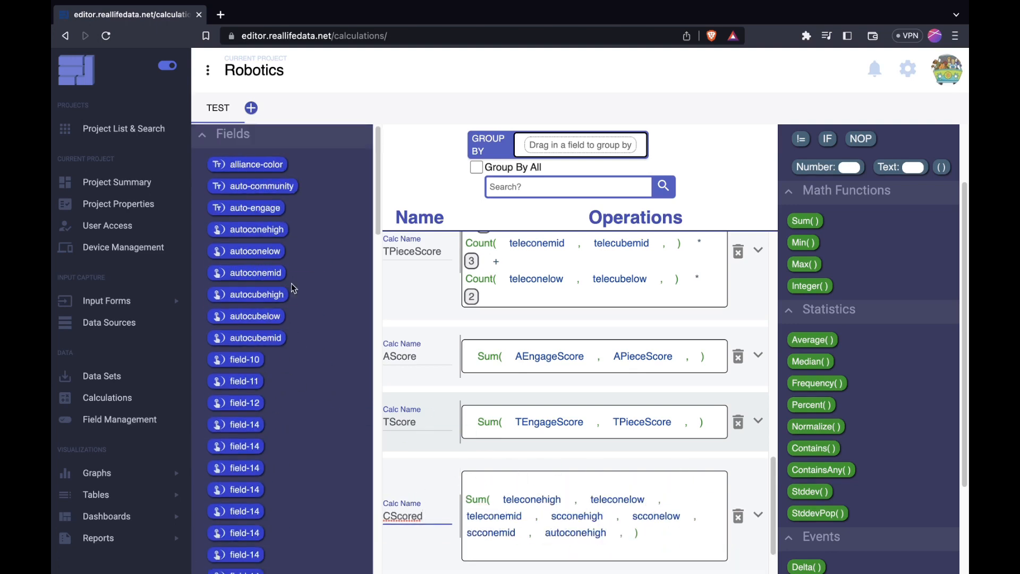
# Rename the CScored calculation as ConScored and add a new calculation named CubScored below it.
pyautogui.write('one')
pyautogui.scroll(-2, 447, 482)
pyautogui.write('C')
pyautogui.write('ub')
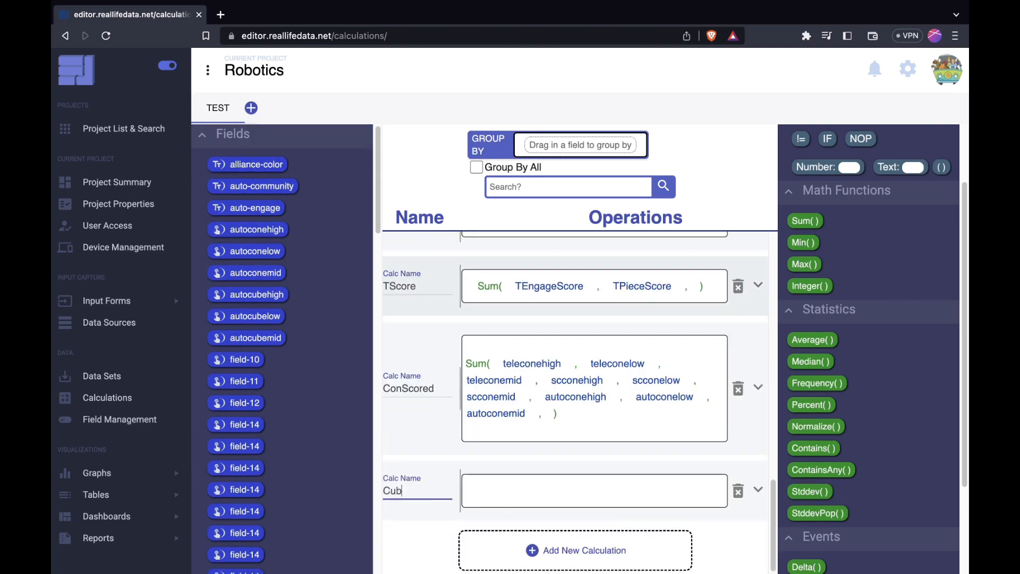
pyautogui.write('Scored')
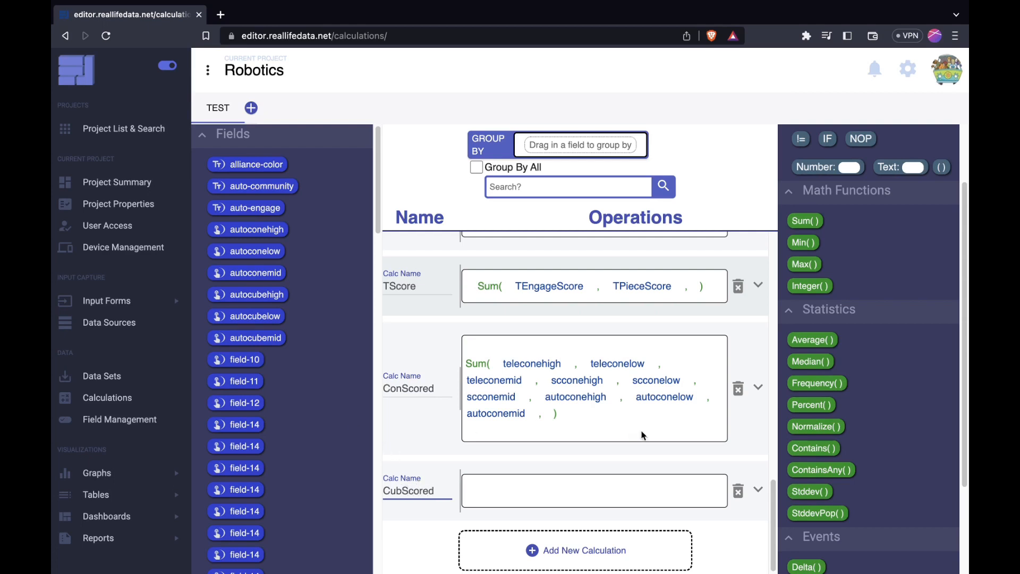
# Start the CubScored operation with a Sum function.
pyautogui.scroll(-3, 846, 375)
pyautogui.scroll(4, 815, 302)
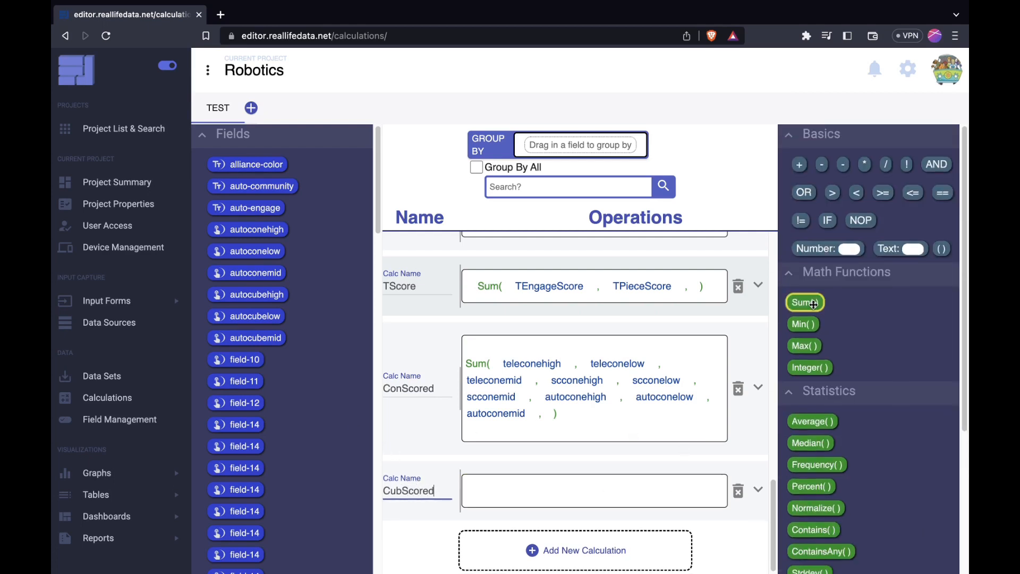
pyautogui.moveTo(815, 303); pyautogui.dragTo(530, 485)
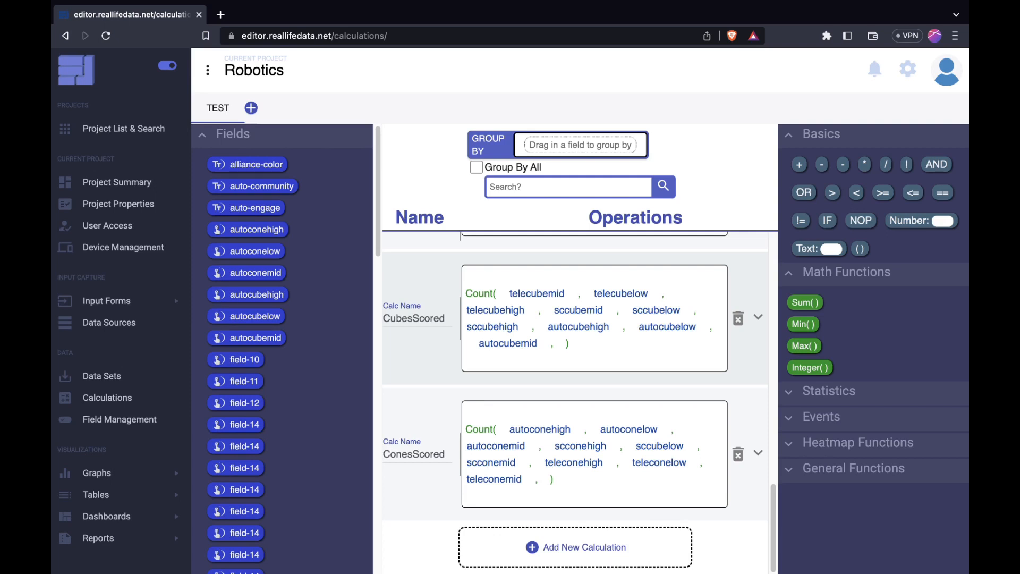
# Add an APieces calculation whose operation is a Count of all high, low and mid auto cone and cube fields.
pyautogui.click(575, 547)
pyautogui.click(417, 553)
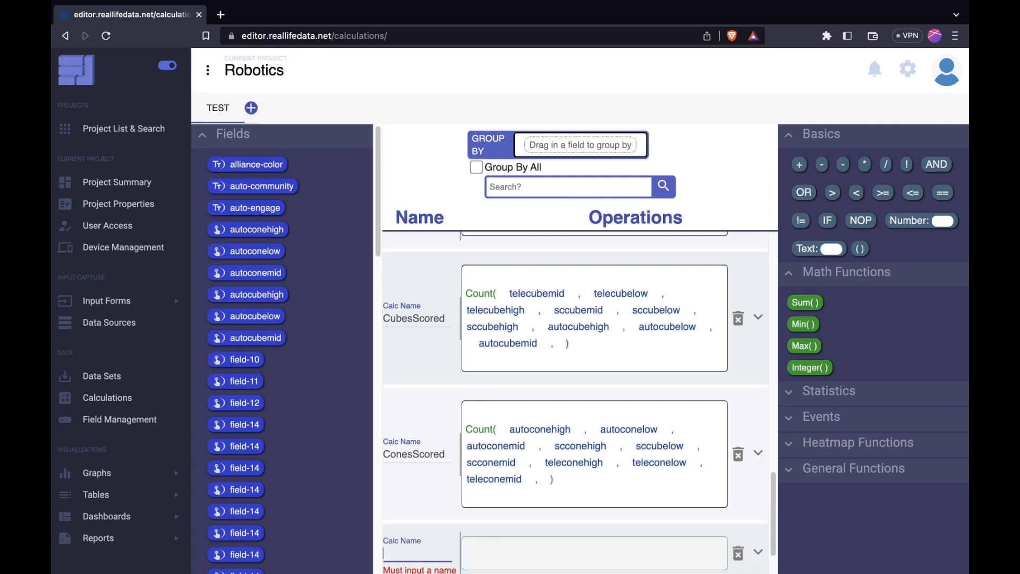
pyautogui.write('APieces')
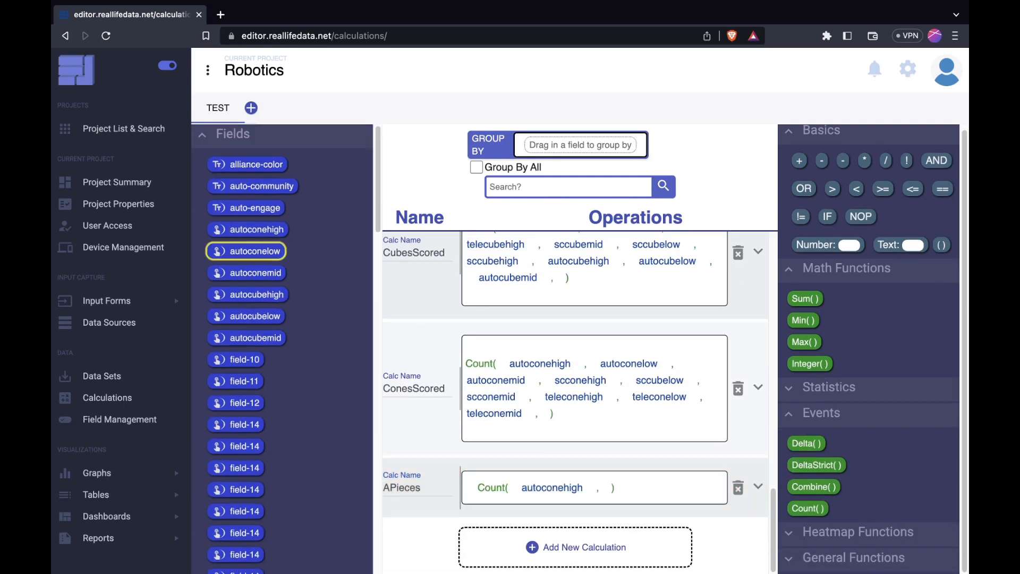
pyautogui.moveTo(246, 251); pyautogui.dragTo(606, 487)
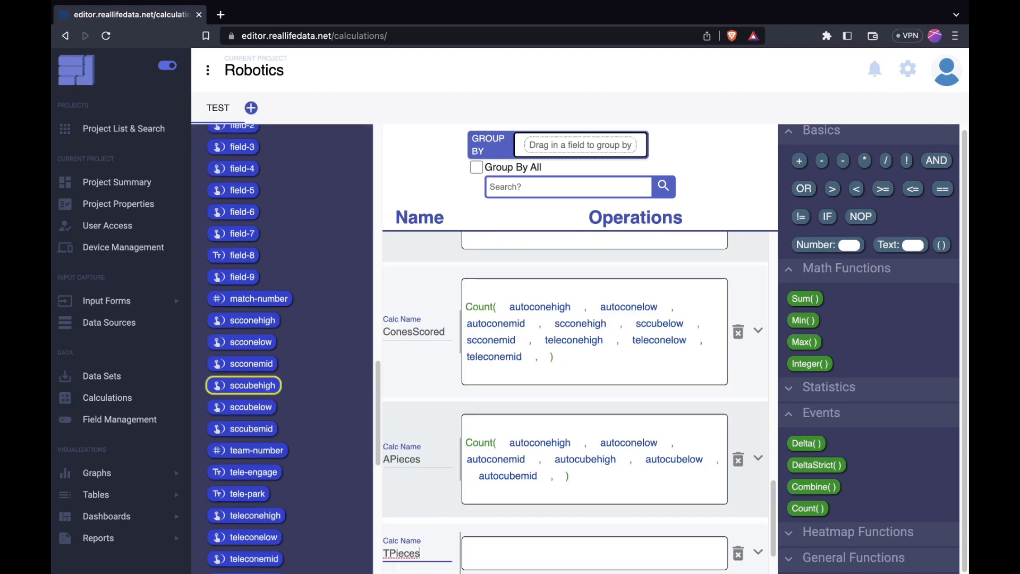
# Set the TPieces operation to a Count of all high, low and mid cone and cube fields for tele and sc.
pyautogui.moveTo(255, 278); pyautogui.dragTo(514, 485)
pyautogui.moveTo(514, 471); pyautogui.dragTo(515, 485)
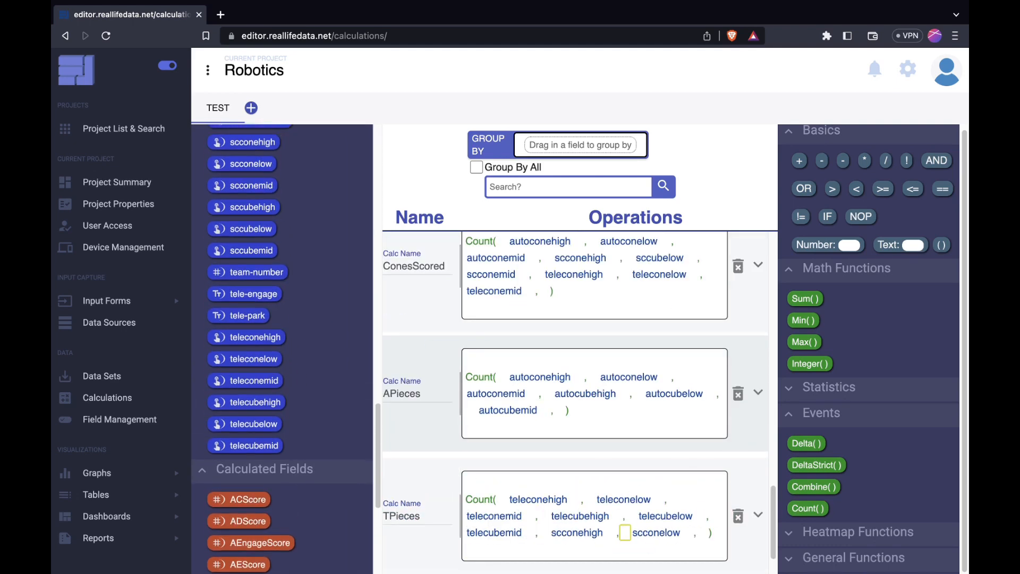
pyautogui.moveTo(247, 142); pyautogui.dragTo(547, 488)
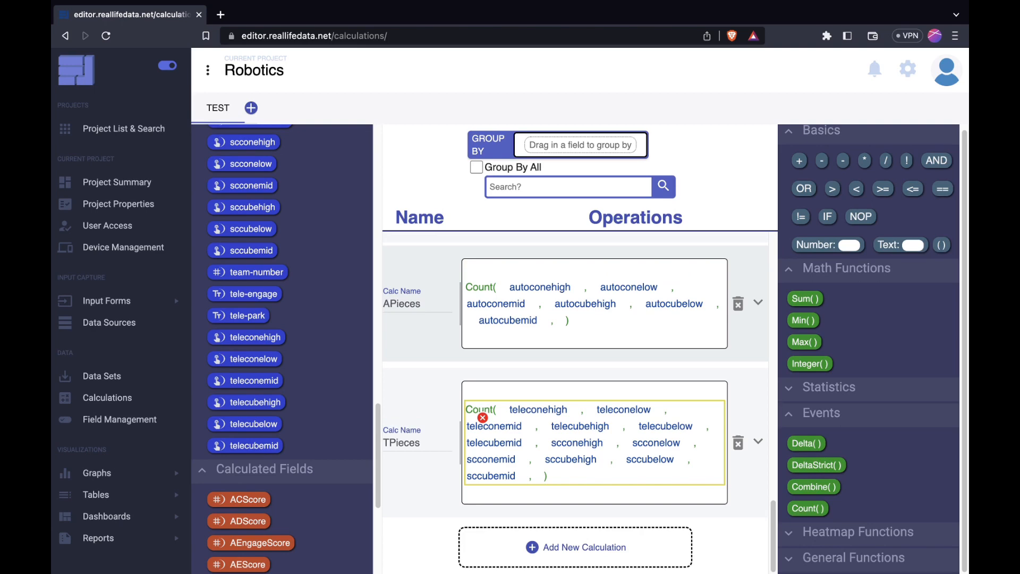
# Add an LPieces calculation whose operation is a Count of the low cone and cube fields for tele, sc and auto.
pyautogui.click(584, 547)
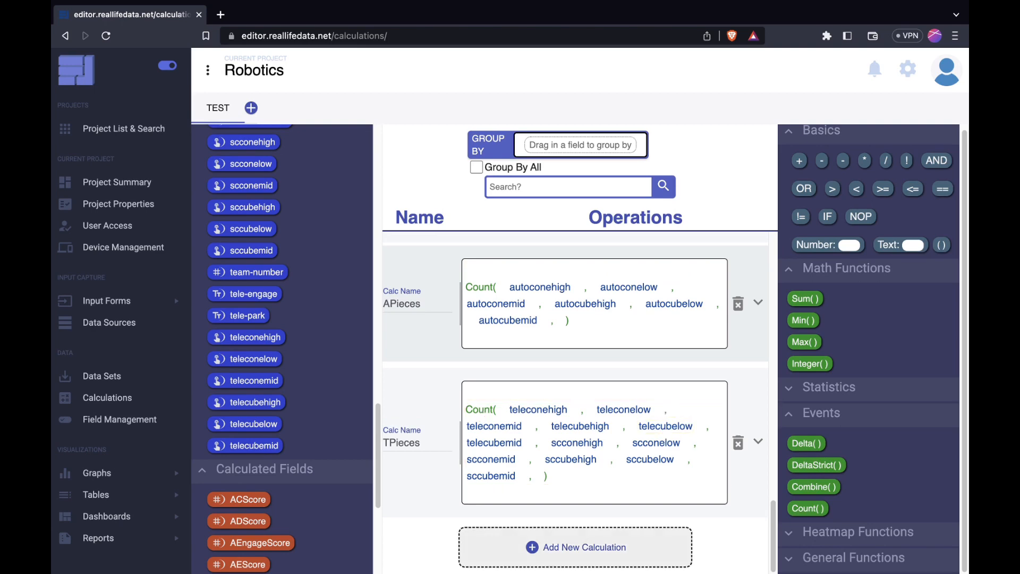
pyautogui.write('LPieces')
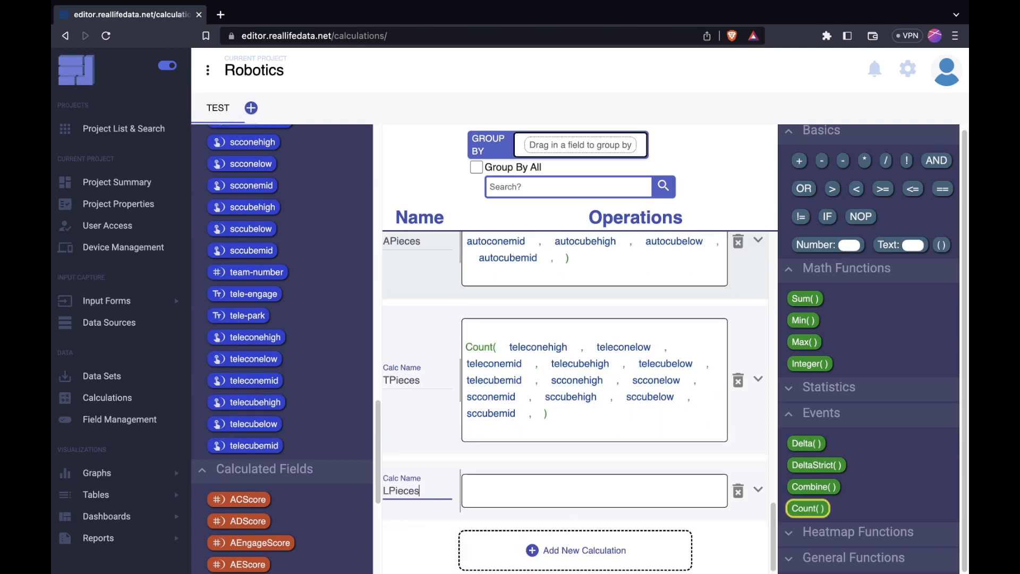
pyautogui.moveTo(808, 508); pyautogui.dragTo(594, 490)
pyautogui.moveTo(245, 315); pyautogui.dragTo(536, 490)
pyautogui.moveTo(244, 379); pyautogui.dragTo(563, 490)
pyautogui.moveTo(243, 214); pyautogui.dragTo(585, 500)
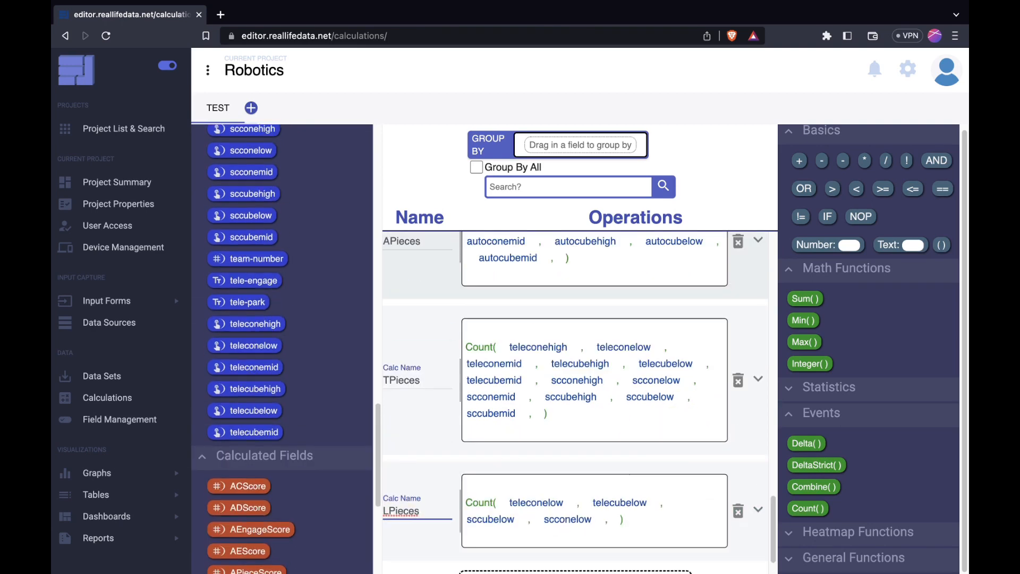
pyautogui.scroll(10, 281, 318)
pyautogui.moveTo(246, 317); pyautogui.dragTo(585, 510)
# Add an MPieces calculation whose operation is a Count of the mid cone and cube fields for auto, tele and sc.
pyautogui.click(576, 566)
pyautogui.write('MPieces')
pyautogui.moveTo(807, 508); pyautogui.dragTo(532, 553)
pyautogui.moveTo(250, 250); pyautogui.dragTo(537, 552)
pyautogui.scroll(-10, 281, 319)
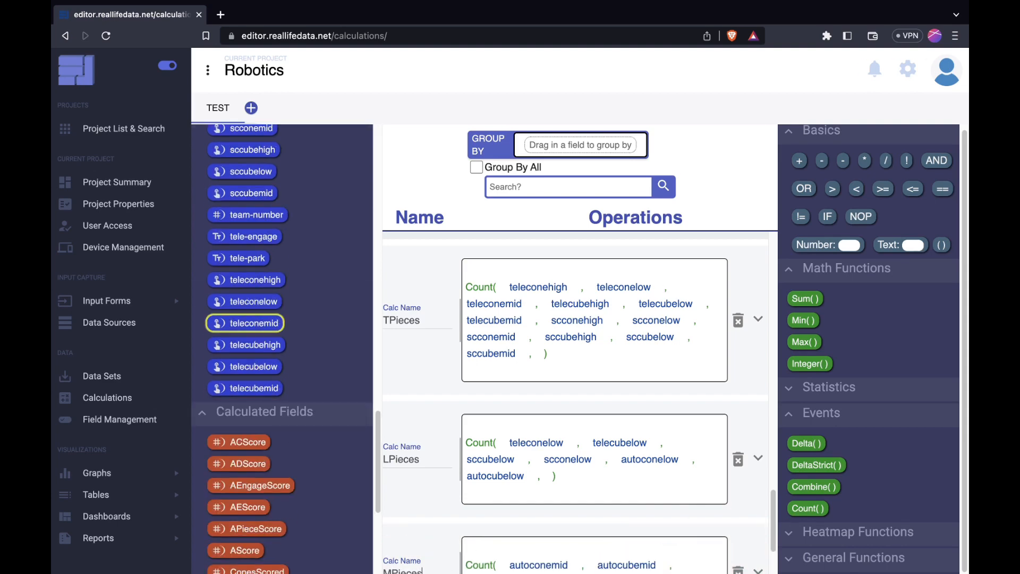
pyautogui.moveTo(248, 321); pyautogui.dragTo(574, 499)
pyautogui.moveTo(242, 229); pyautogui.dragTo(524, 492)
# Add an HPieces calculation whose operation is a Count of the high cone and cube fields for tele, sc and auto.
pyautogui.click(576, 567)
pyautogui.write('HPieces')
pyautogui.moveTo(808, 508); pyautogui.dragTo(526, 490)
pyautogui.moveTo(255, 381); pyautogui.dragTo(519, 491)
pyautogui.moveTo(255, 446); pyautogui.dragTo(584, 490)
pyautogui.moveTo(252, 185); pyautogui.dragTo(611, 490)
pyautogui.moveTo(252, 251); pyautogui.dragTo(558, 518)
pyautogui.scroll(10, 282, 318)
pyautogui.moveTo(249, 229); pyautogui.dragTo(638, 511)
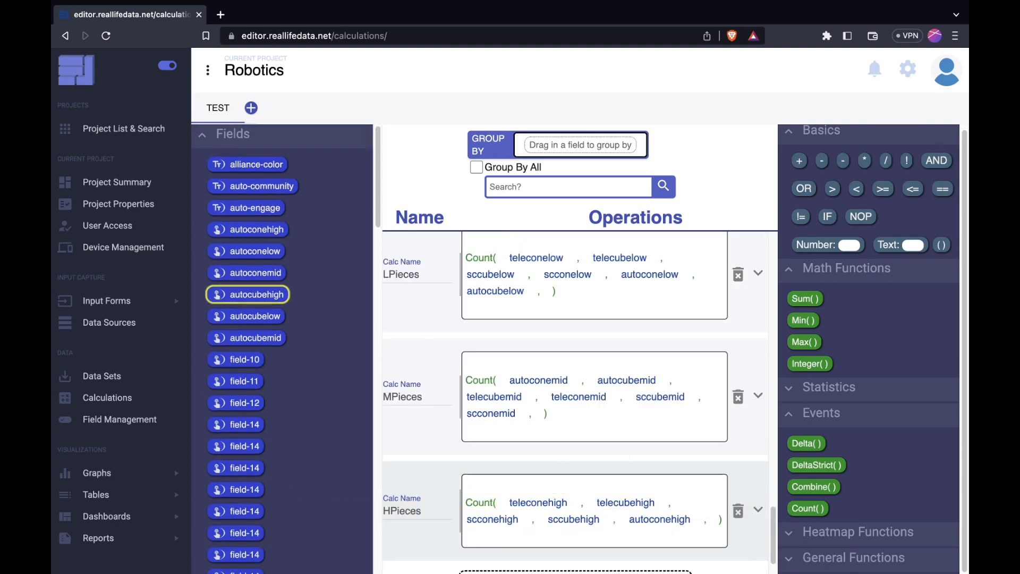
pyautogui.moveTo(248, 295); pyautogui.dragTo(585, 518)
# Add a TeleET calculation that compares the tele-engage field using == with a text block reading Engage.
pyautogui.click(575, 547)
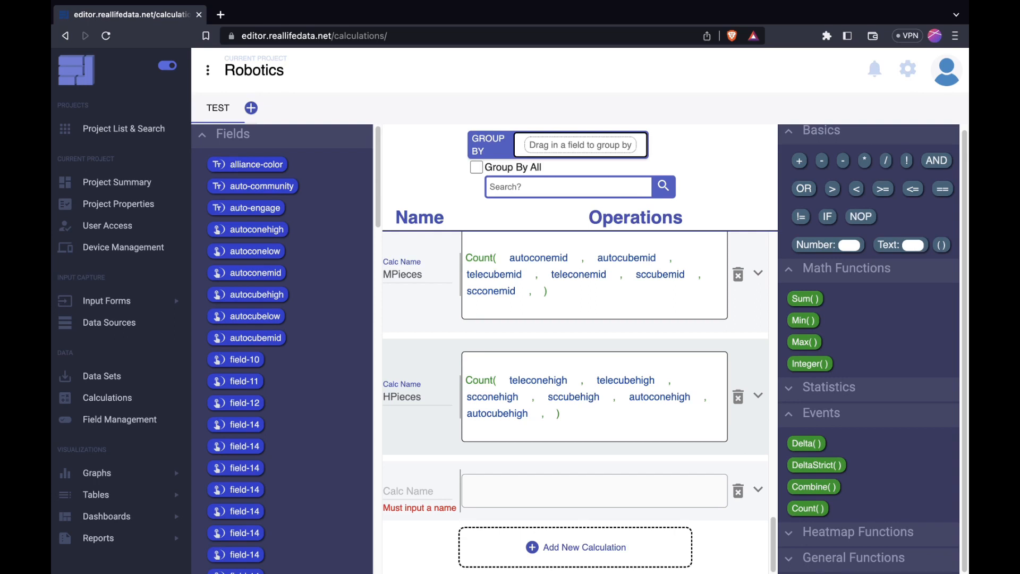
pyautogui.scroll(-10, 244, 441)
pyautogui.click(418, 491)
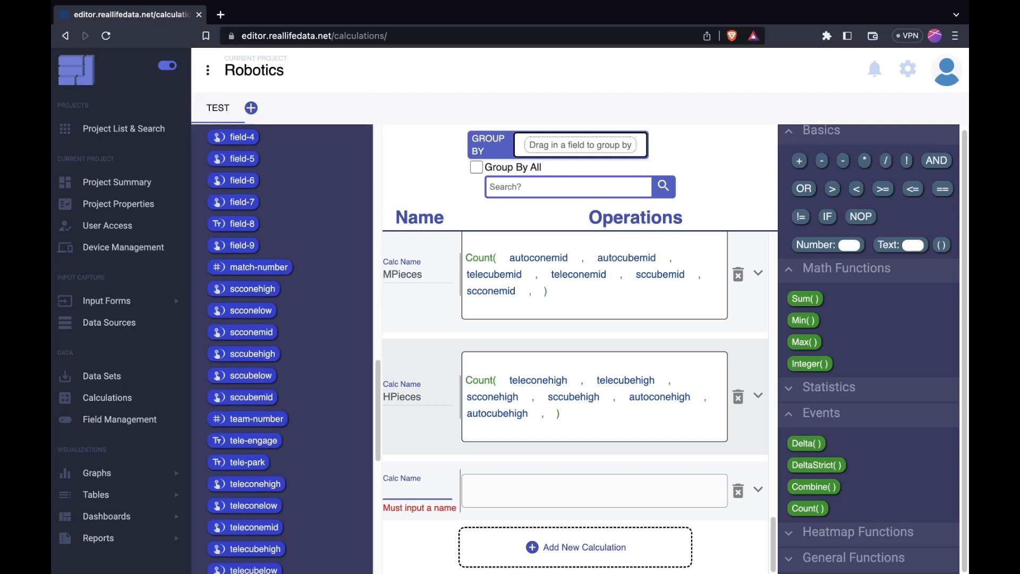
pyautogui.write('TeleEnga')
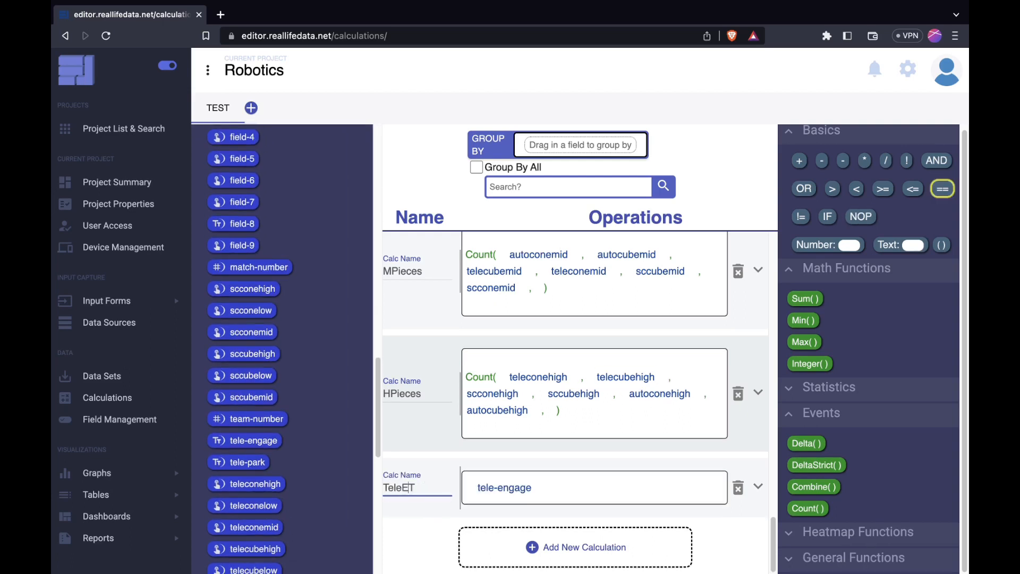
pyautogui.moveTo(942, 188); pyautogui.dragTo(540, 473)
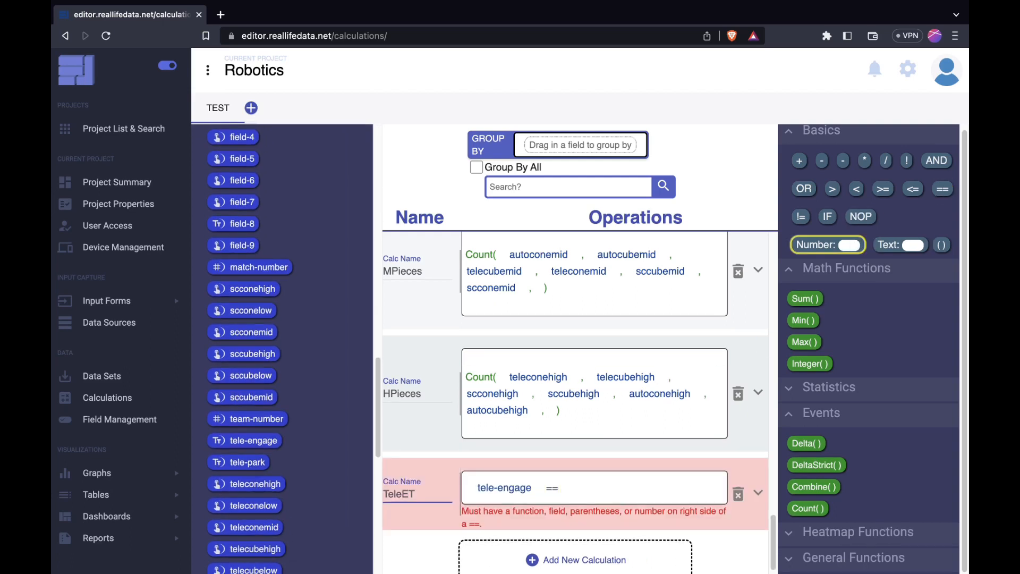
pyautogui.moveTo(901, 245); pyautogui.dragTo(563, 470)
pyautogui.write('Engage')
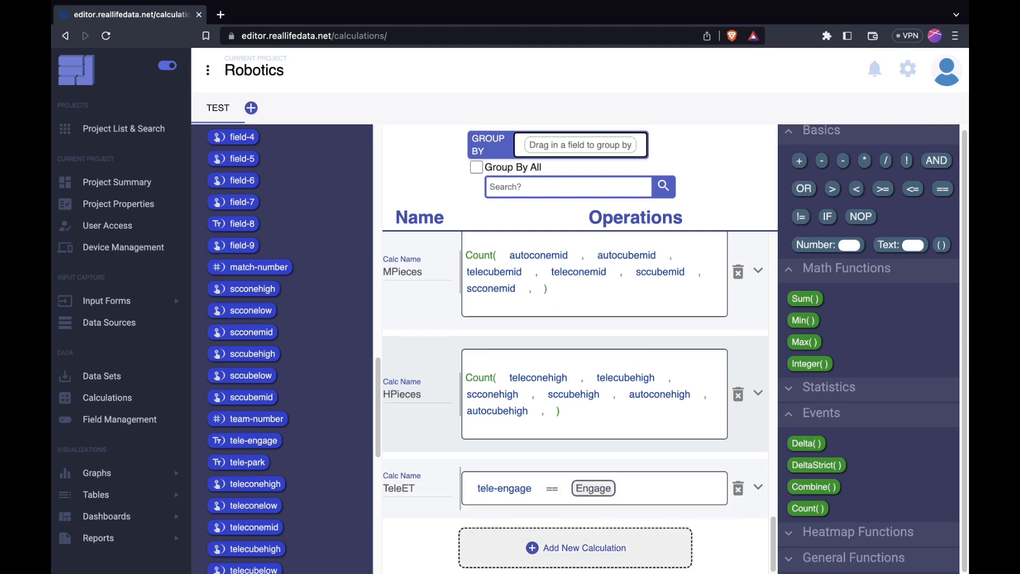
# Add a TeleDT calculation that compares the tele-engage field using == with a text block reading Dock.
pyautogui.click(575, 547)
pyautogui.click(417, 490)
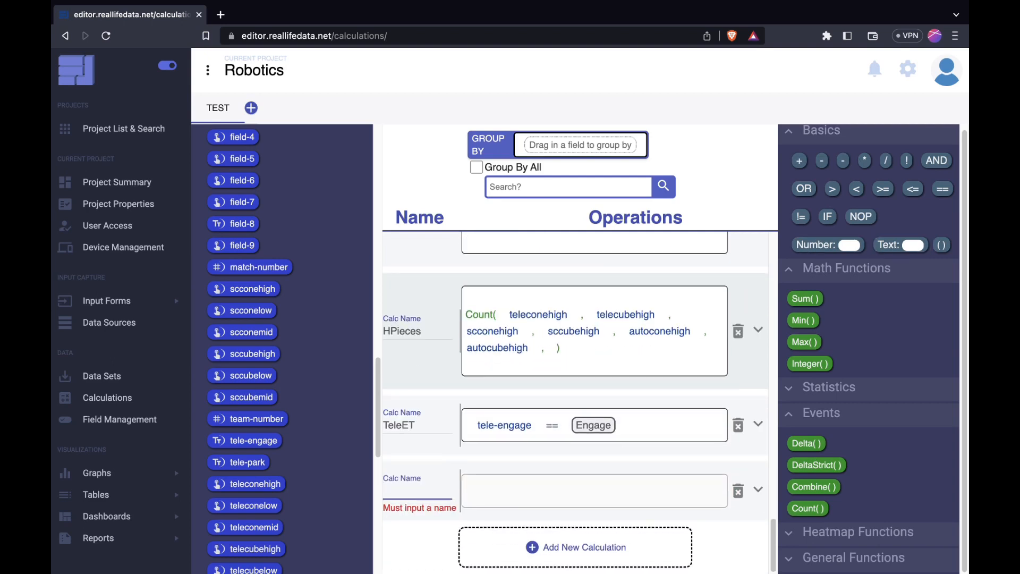
pyautogui.write('TeleDT')
pyautogui.moveTo(244, 441); pyautogui.dragTo(505, 490)
pyautogui.moveTo(942, 189); pyautogui.dragTo(552, 490)
pyautogui.moveTo(900, 245); pyautogui.dragTo(579, 491)
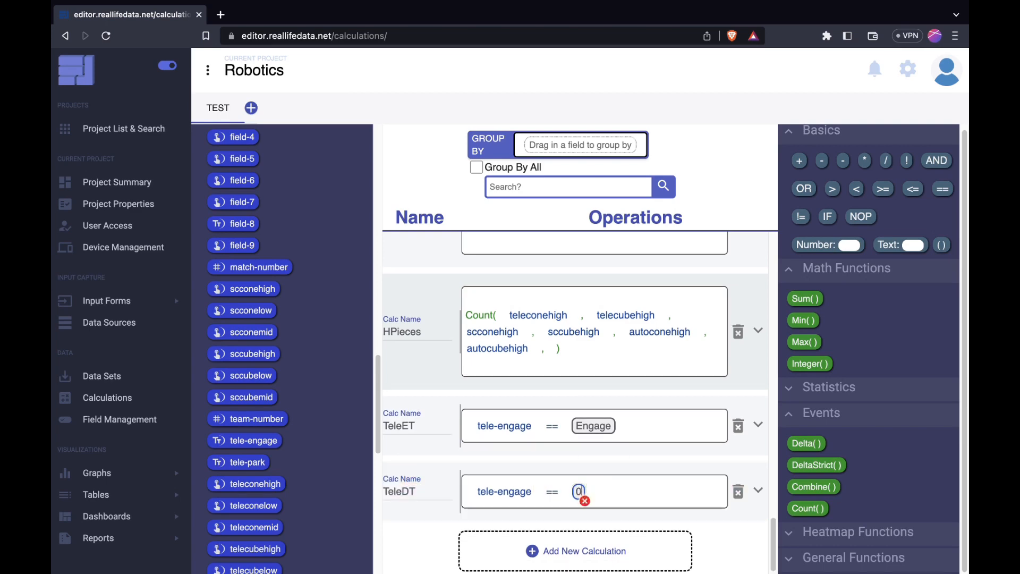
pyautogui.write('Dock')
# Add an AutoET calculation that compares the auto-engage field using == with a text block reading Engage.
pyautogui.click(575, 550)
pyautogui.click(417, 553)
pyautogui.write('AutoET')
pyautogui.scroll(15, 281, 318)
pyautogui.moveTo(245, 208); pyautogui.dragTo(507, 552)
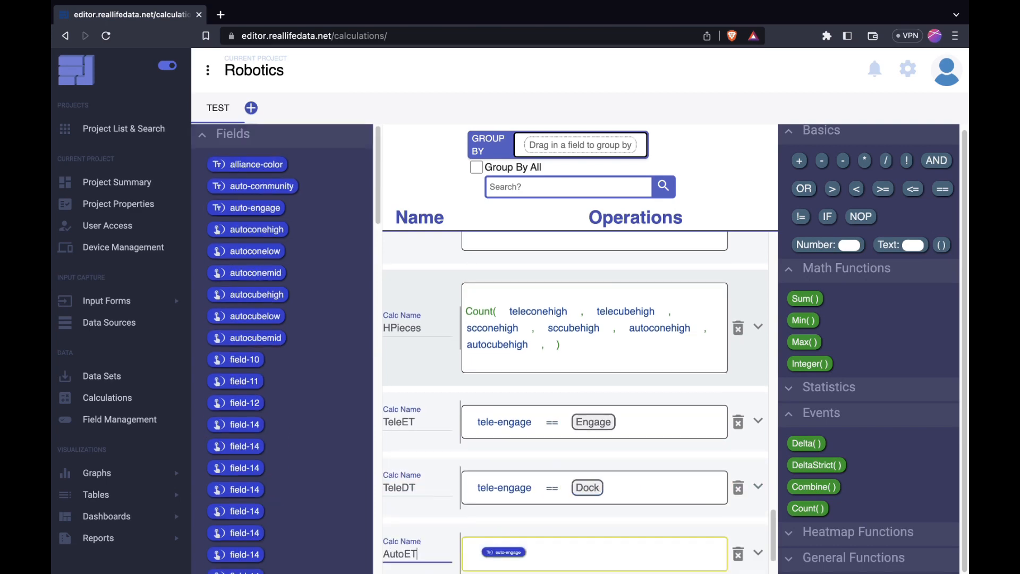
pyautogui.moveTo(942, 189); pyautogui.dragTo(555, 488)
pyautogui.moveTo(900, 245); pyautogui.dragTo(582, 488)
pyautogui.click(582, 488)
pyautogui.write('Engage')
# Add an AutoDT calculation that compares the auto-engage field using == with a text block reading Dock.
pyautogui.click(575, 547)
pyautogui.write('AutoDT')
pyautogui.moveTo(246, 208); pyautogui.dragTo(507, 553)
pyautogui.moveTo(942, 188); pyautogui.dragTo(555, 553)
pyautogui.moveTo(901, 245); pyautogui.dragTo(582, 553)
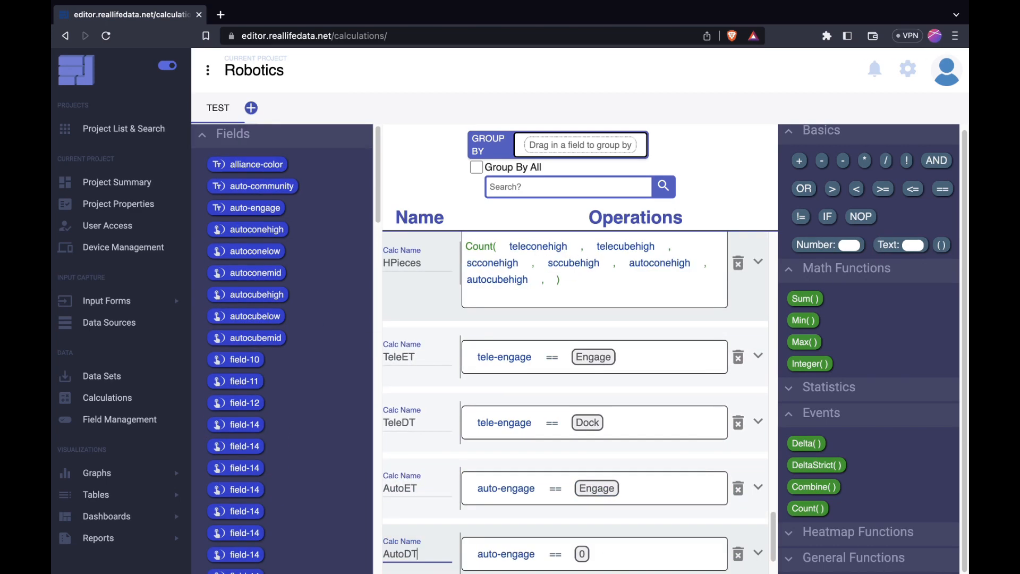
pyautogui.write('Dock')
# Add an AutoCT calculation that compares the auto-community field using == with a block reading Yes.
pyautogui.click(574, 547)
pyautogui.scroll(-2, 575, 401)
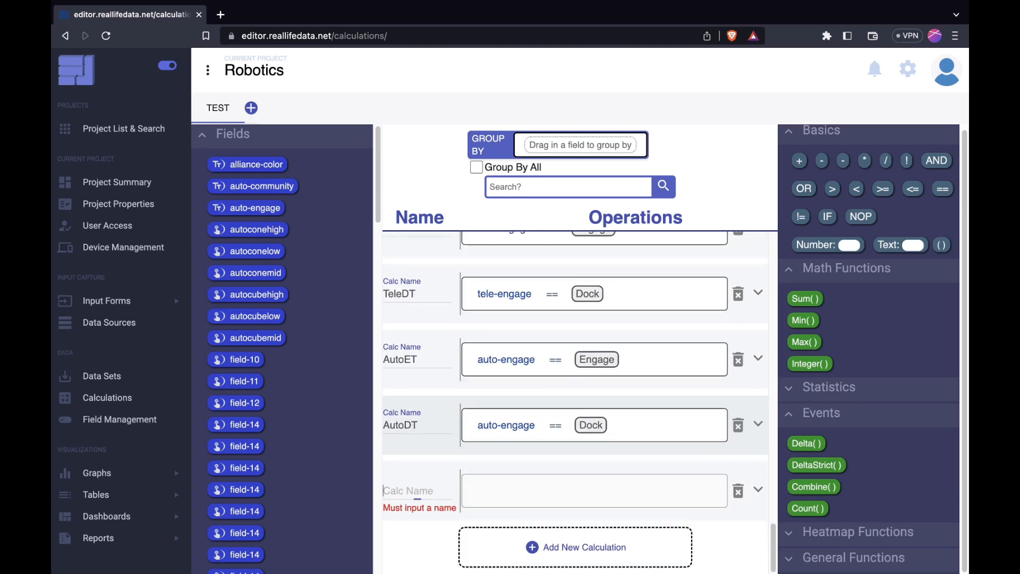
pyautogui.click(415, 491)
pyautogui.press('BackSpace')
pyautogui.press('BackSpace')
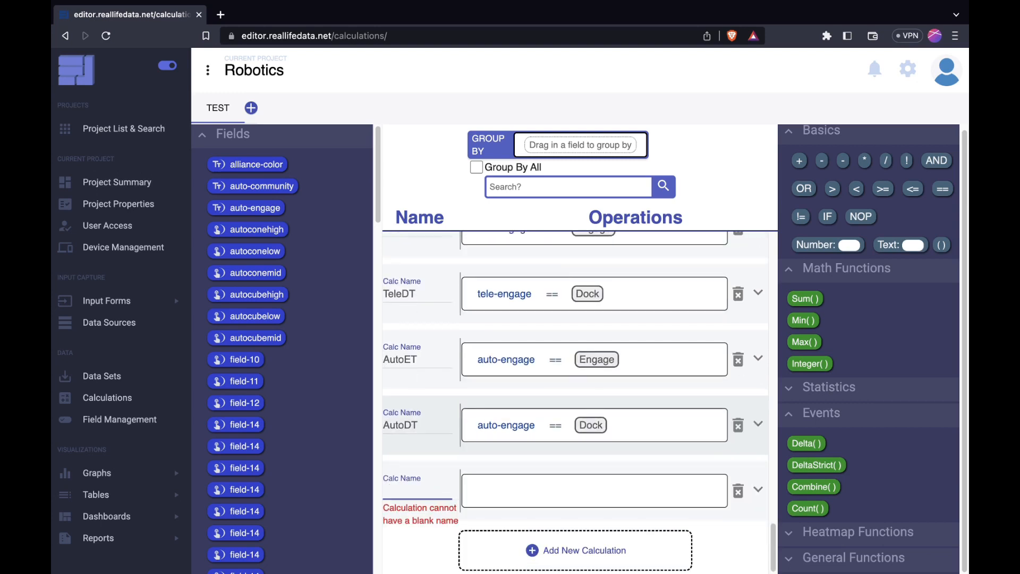
pyautogui.write('AutoCT')
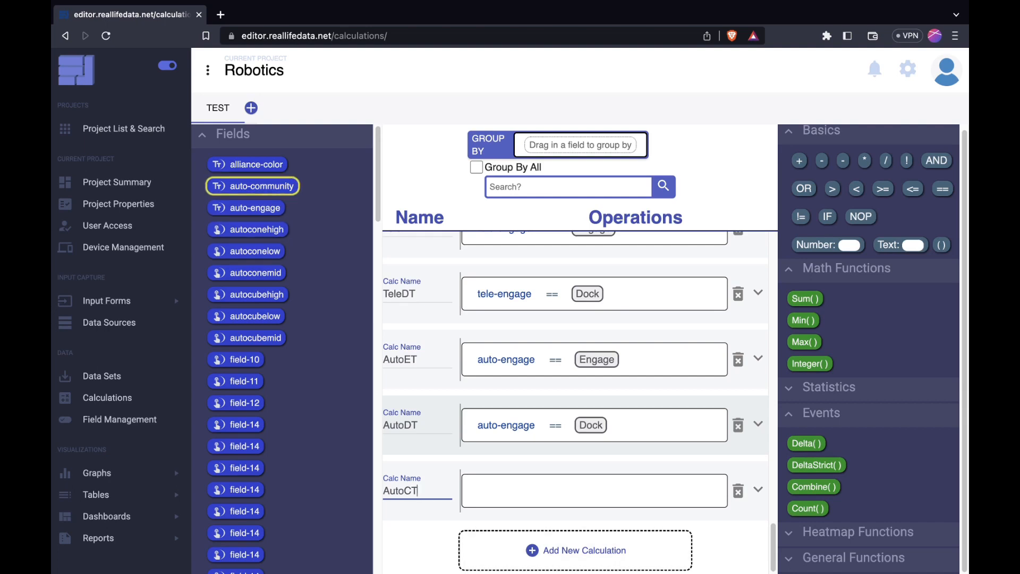
pyautogui.moveTo(253, 186); pyautogui.dragTo(511, 490)
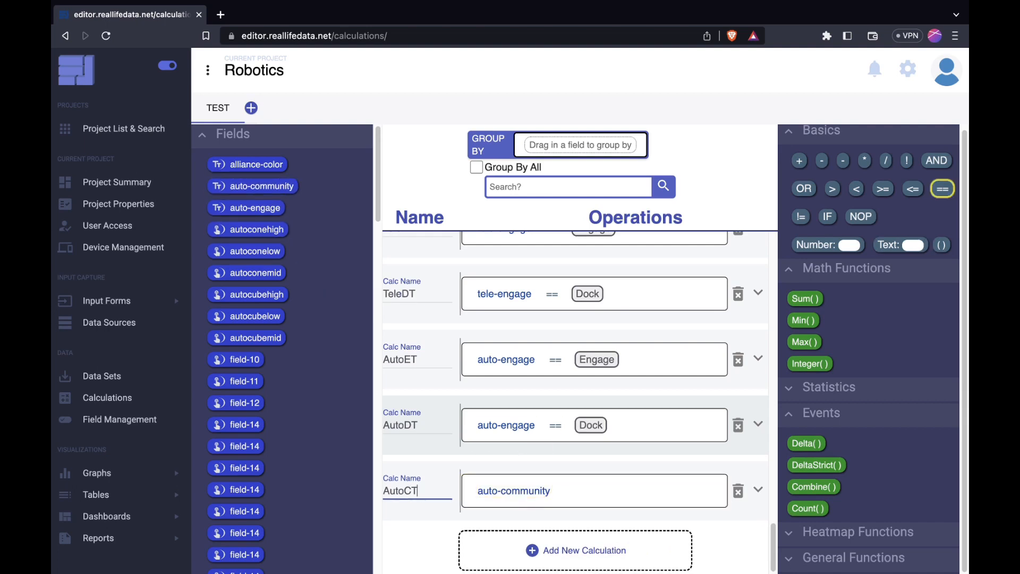
pyautogui.moveTo(943, 188); pyautogui.dragTo(564, 492)
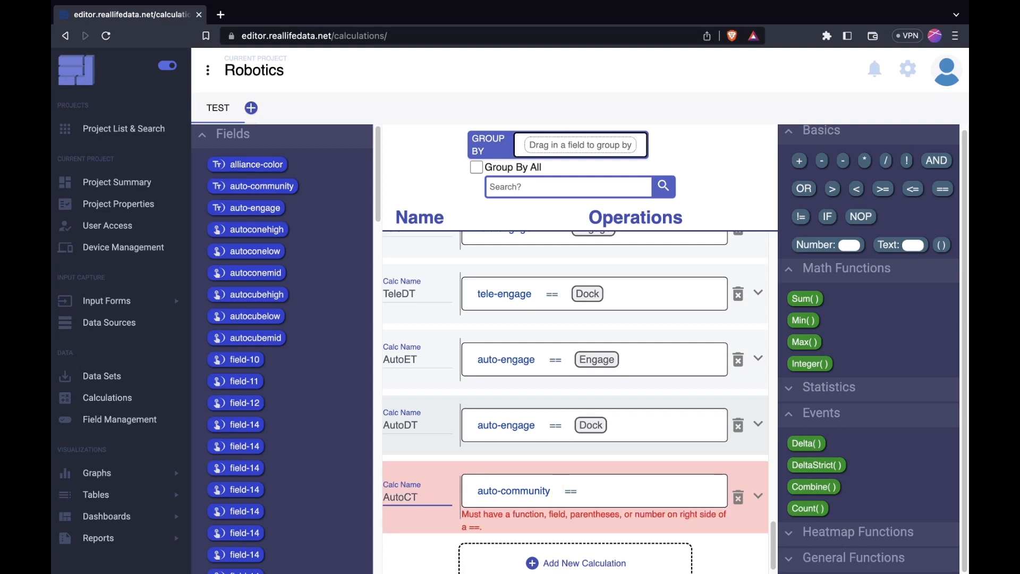
pyautogui.moveTo(850, 244); pyautogui.dragTo(597, 492)
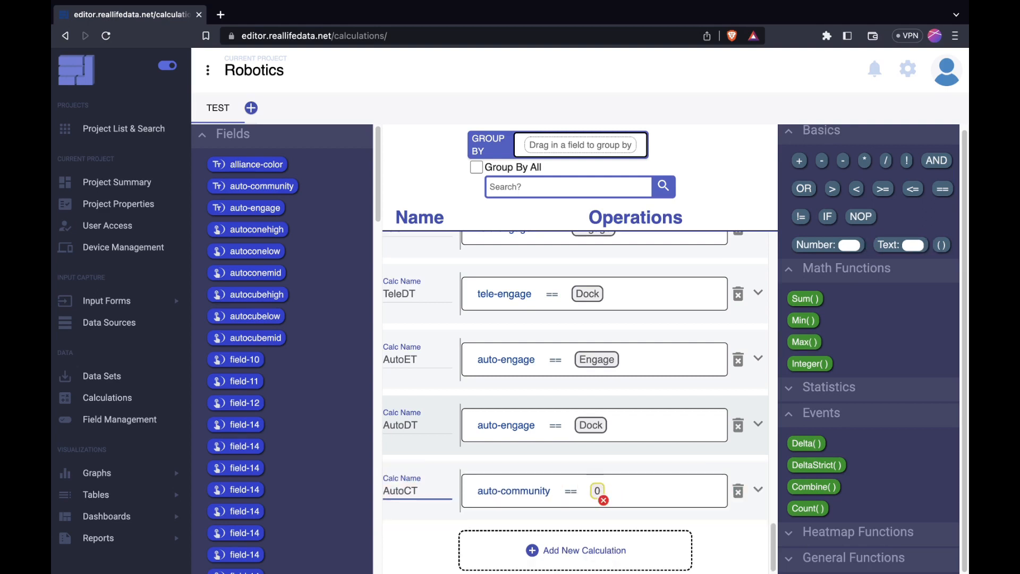
pyautogui.click(597, 491)
pyautogui.press('BackSpace')
pyautogui.write('Yes')
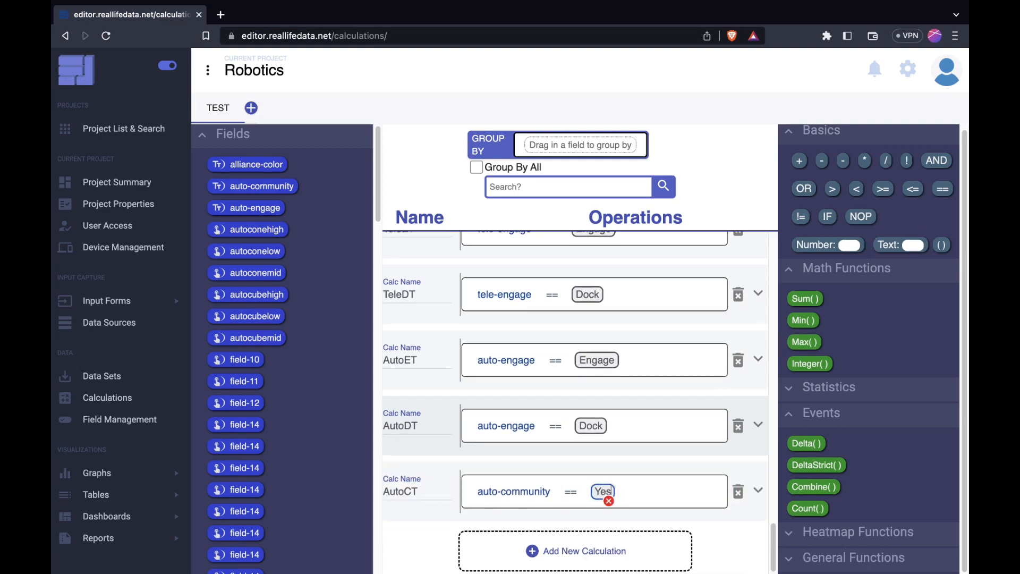
pyautogui.press('Return')
# Add a TelePT calculation that compares the tele-park field using == with a text block reading Yes.
pyautogui.scroll(-2, 574, 401)
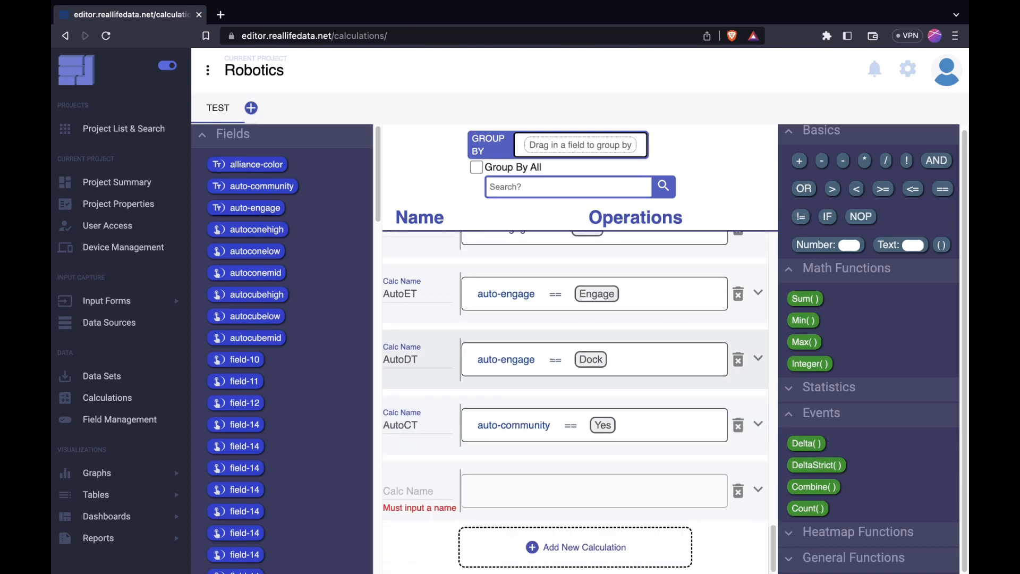
pyautogui.click(417, 491)
pyautogui.write('TelePT')
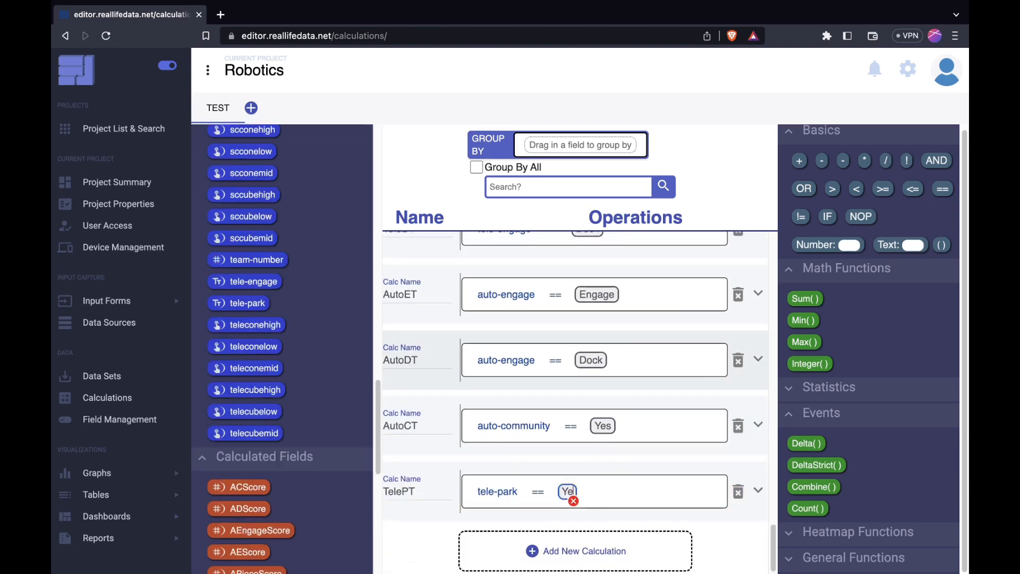
pyautogui.write('s')
pyautogui.scroll(2, 575, 401)
pyautogui.scroll(2, 575, 401)
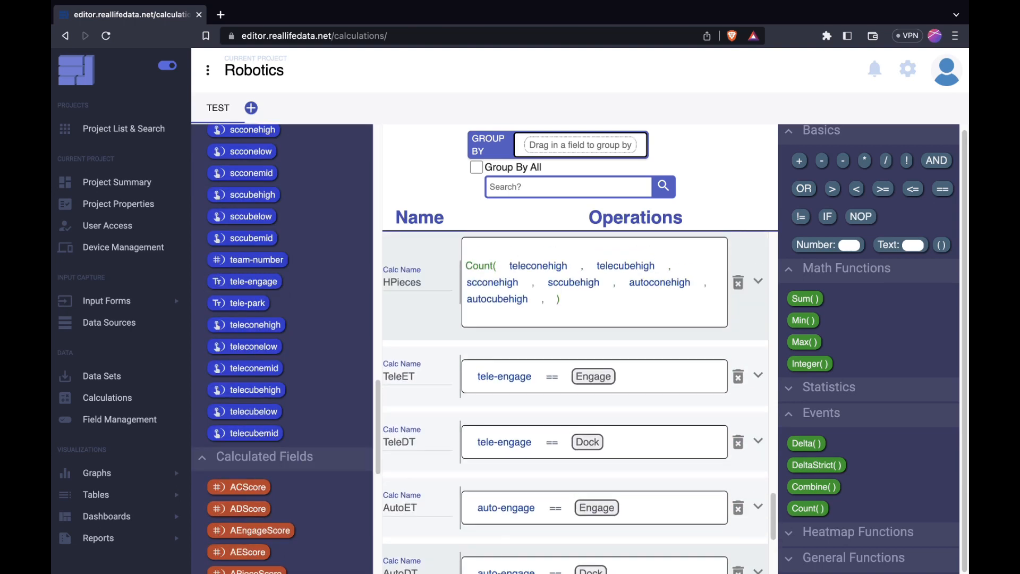
pyautogui.scroll(-4, 575, 402)
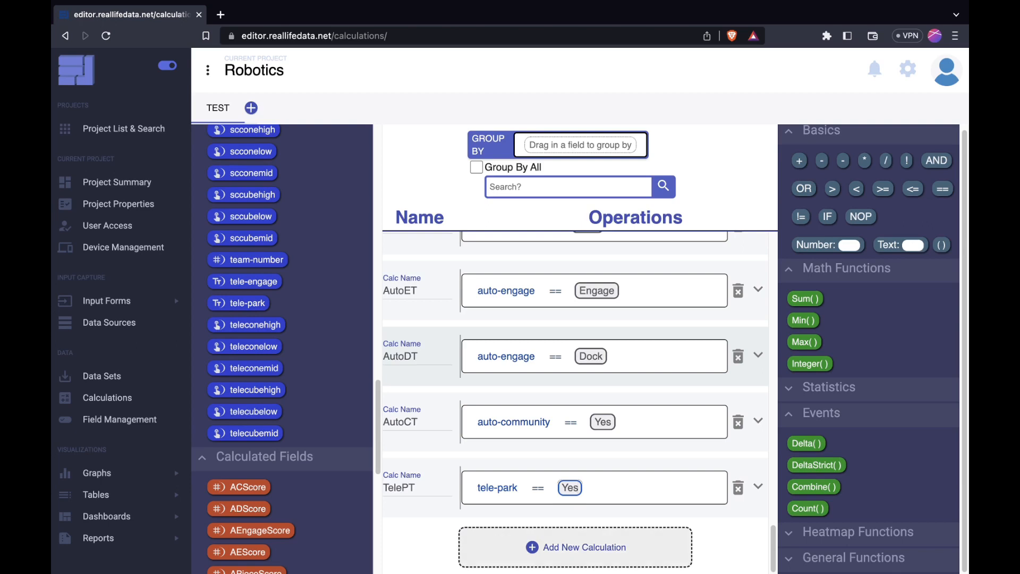
# Add a Tip_DC calculation with a ContainsAny function that takes the Tip-DC field as its first argument.
pyautogui.click(575, 547)
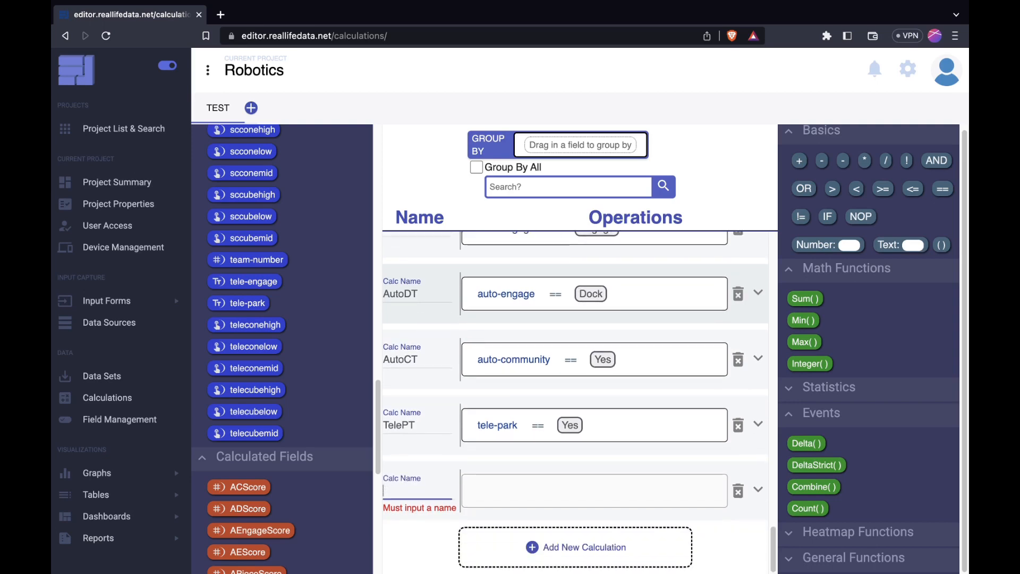
pyautogui.write('TD')
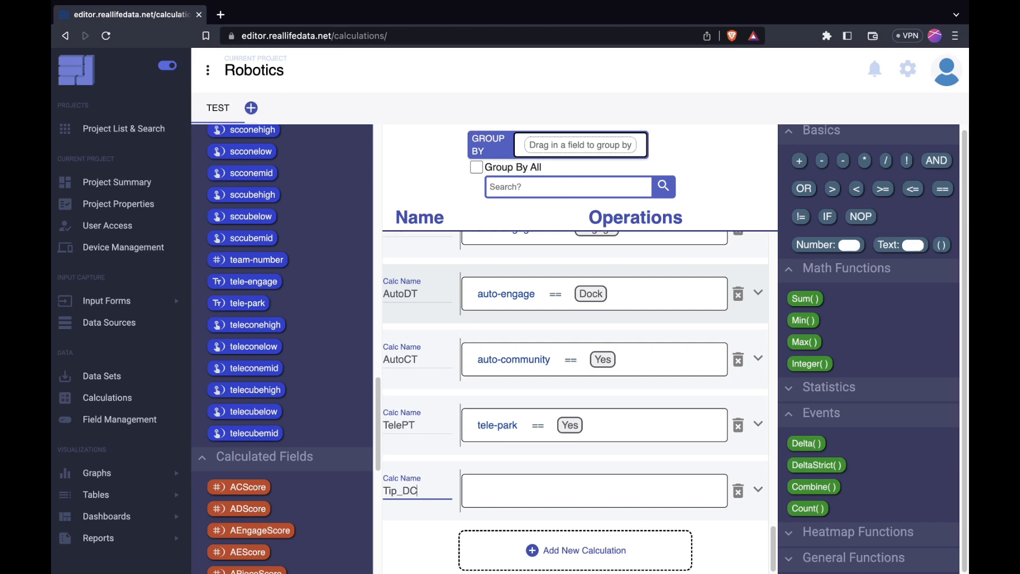
pyautogui.click(828, 387)
pyautogui.scroll(-4, 868, 349)
pyautogui.moveTo(821, 346); pyautogui.dragTo(531, 490)
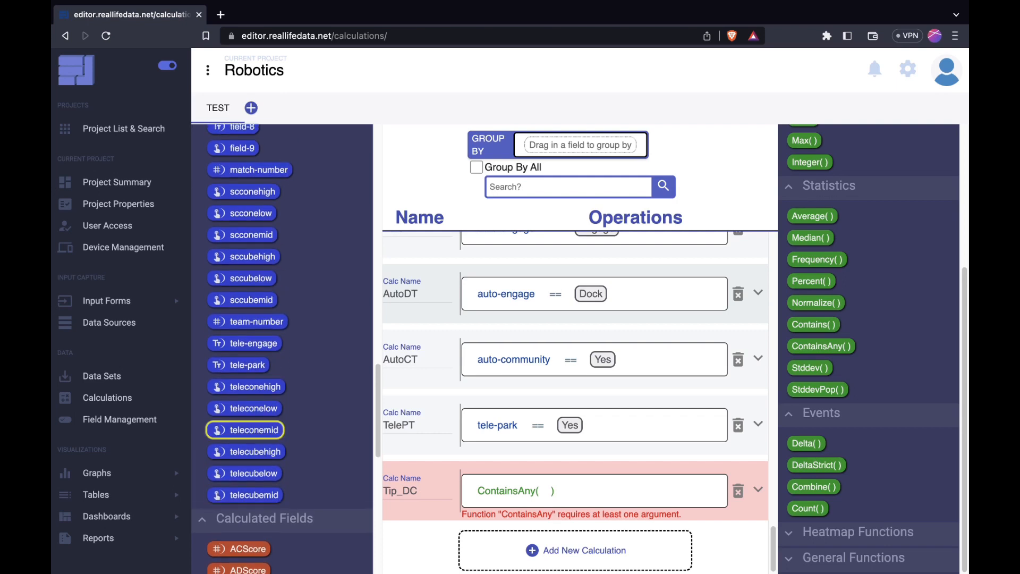
pyautogui.moveTo(236, 534); pyautogui.dragTo(563, 497)
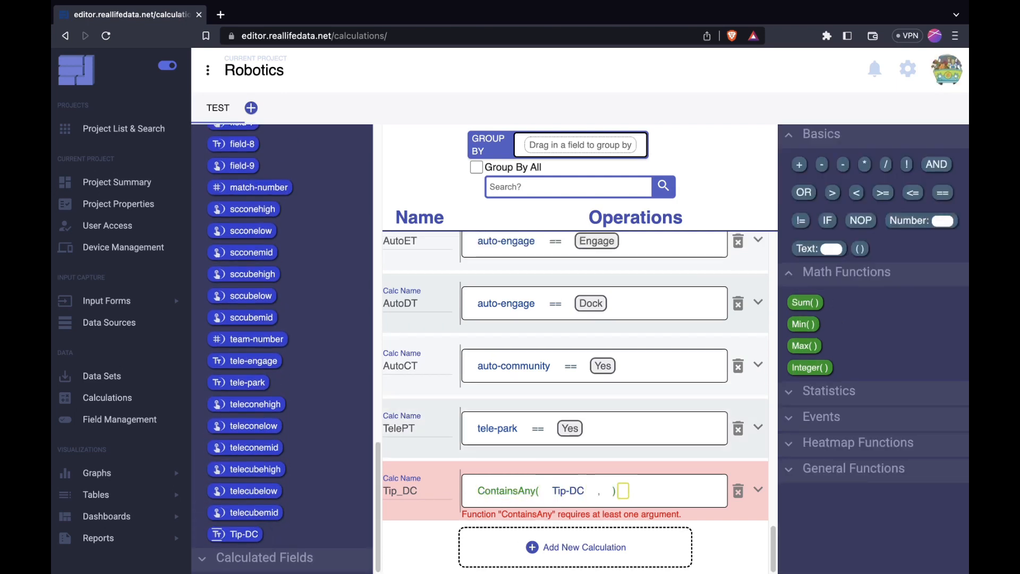
# Rename the Tip_DC calculation as Tip and add a text block reading Tip as the second ContainsAny argument.
pyautogui.click(417, 491)
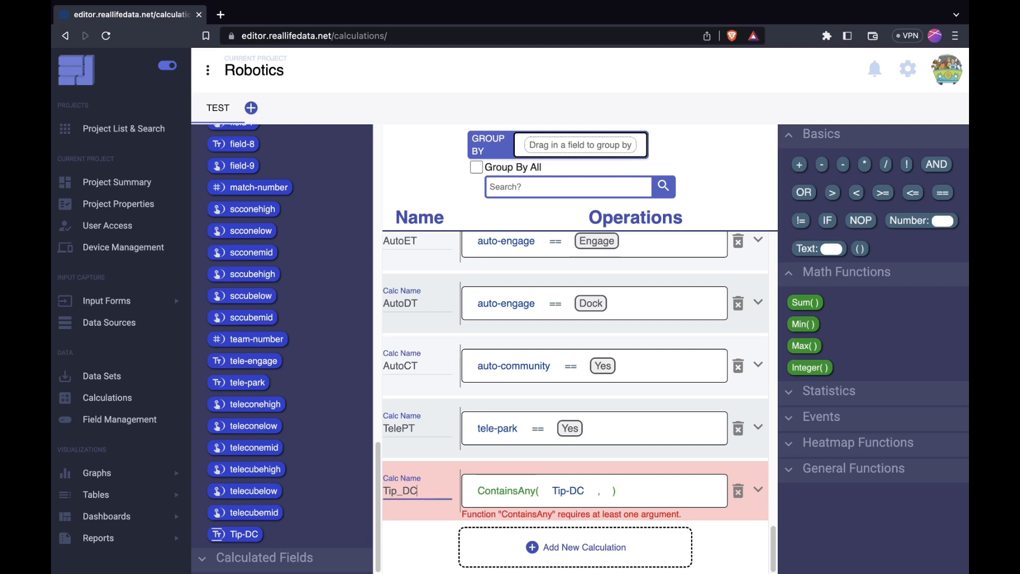
pyautogui.press('BackSpace')
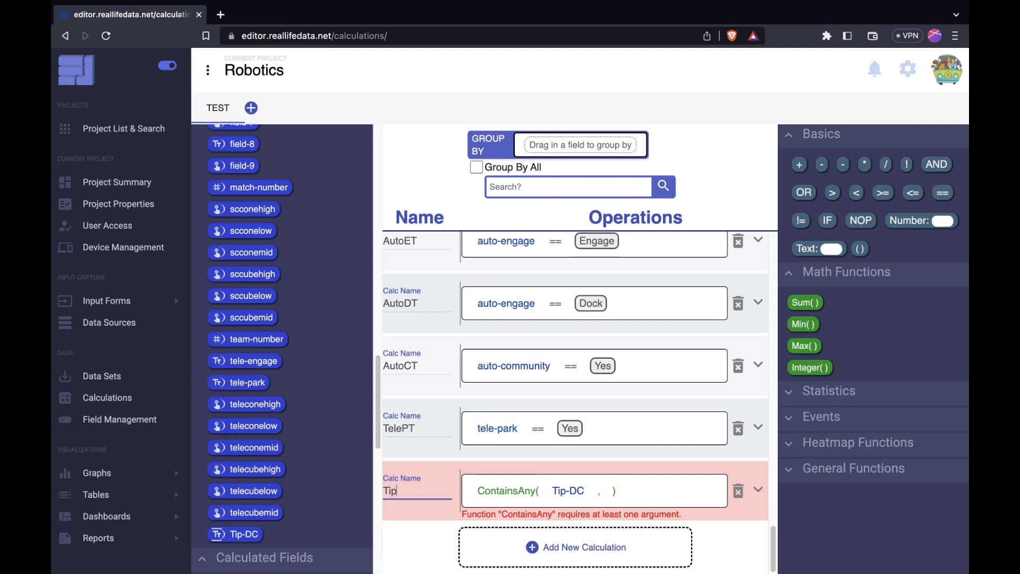
pyautogui.moveTo(807, 248); pyautogui.dragTo(619, 490)
pyautogui.doubleClick(619, 490)
pyautogui.write('tip')
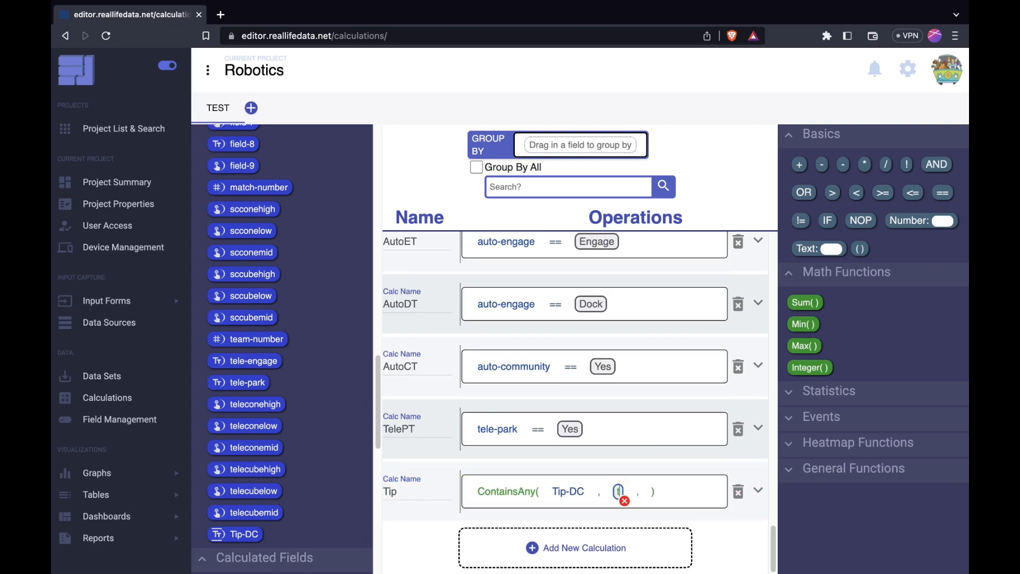
pyautogui.press('BackSpace')
pyautogui.press('BackSpace')
pyautogui.press('BackSpace')
pyautogui.write('Tip')
pyautogui.press('Return')
# Add a DC calculation whose ContainsAny function takes the Tip-DC field and a text block reading DC.
pyautogui.click(579, 548)
pyautogui.write('D')
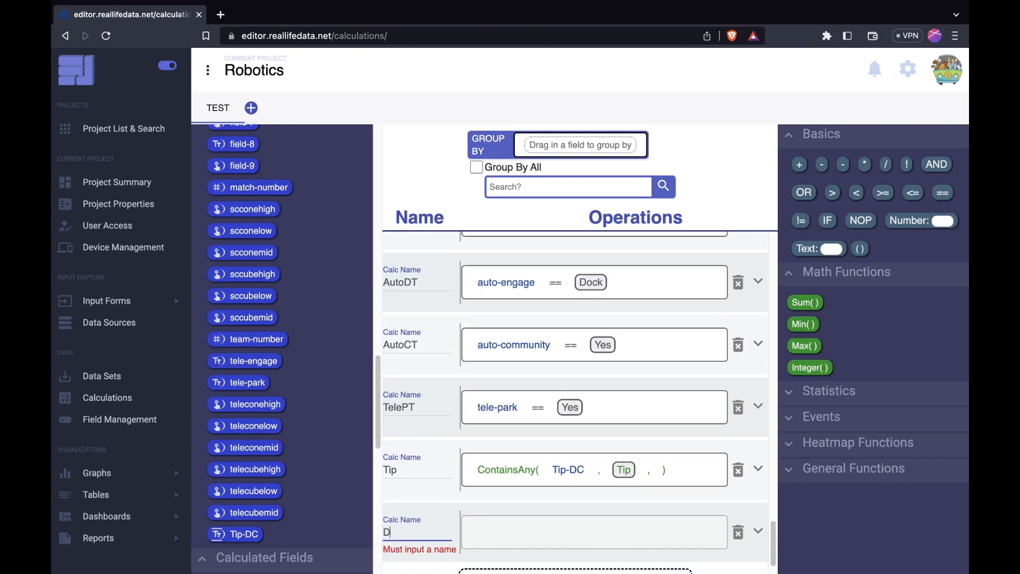
pyautogui.click(821, 417)
pyautogui.click(828, 391)
pyautogui.moveTo(821, 345); pyautogui.dragTo(594, 532)
pyautogui.moveTo(235, 534); pyautogui.dragTo(568, 532)
pyautogui.moveTo(888, 249); pyautogui.dragTo(624, 531)
pyautogui.write('DCC')
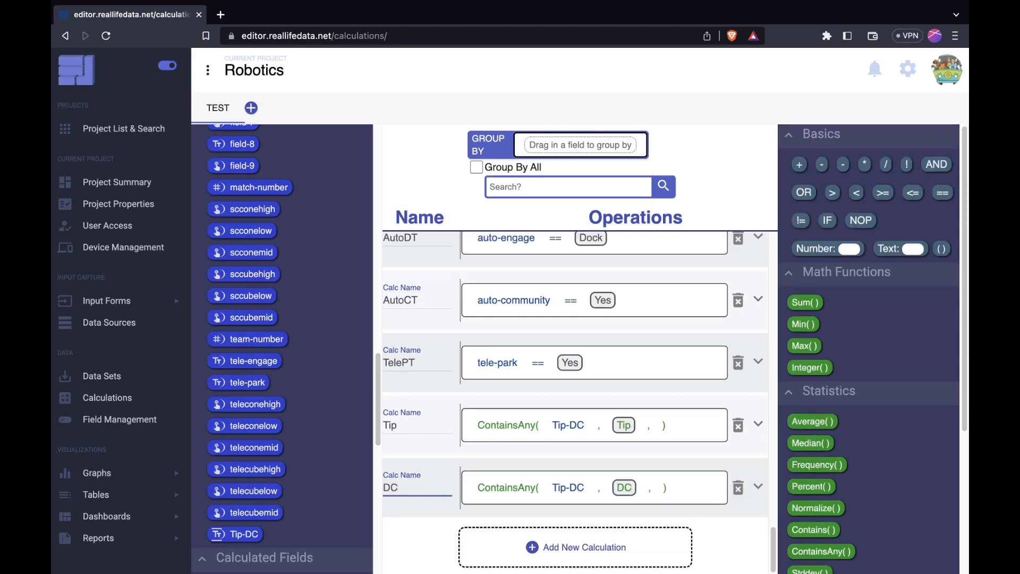
# Create a new calculation tab named Team.
pyautogui.click(251, 108)
pyautogui.write('Te')
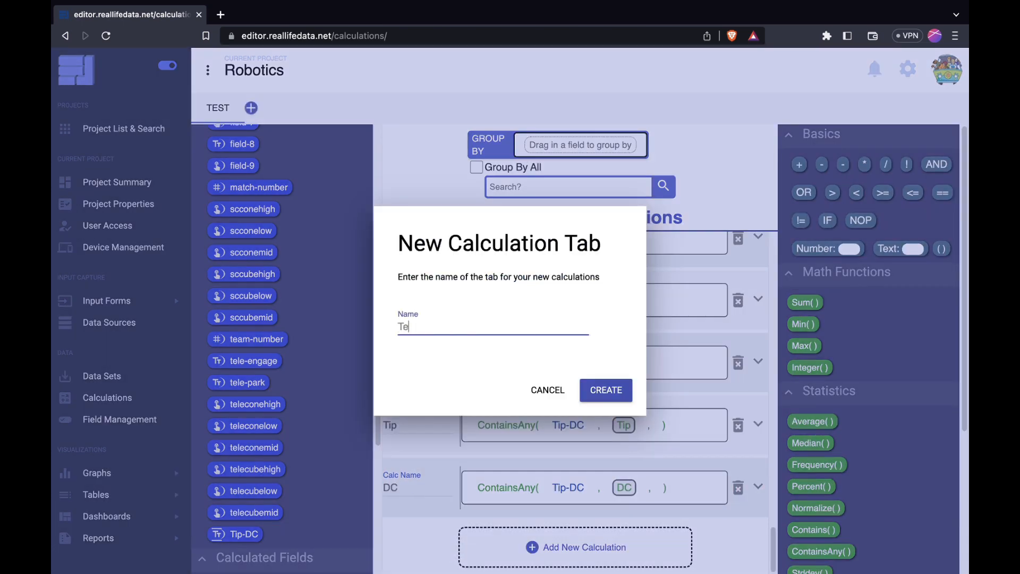
pyautogui.write('am')
pyautogui.press('Return')
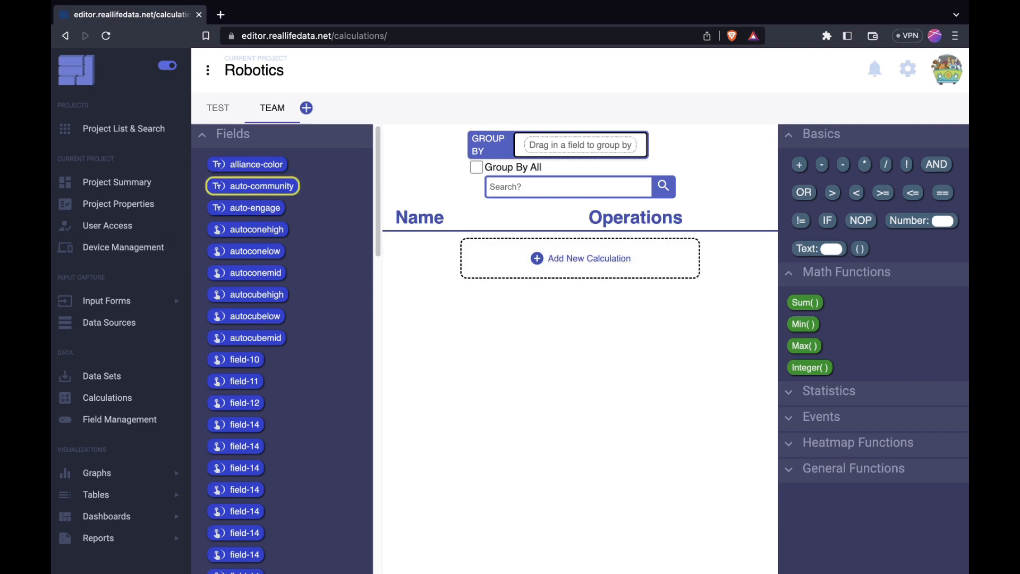
# Group the Team tab's calculations by the team-number field.
pyautogui.scroll(-15, 250, 319)
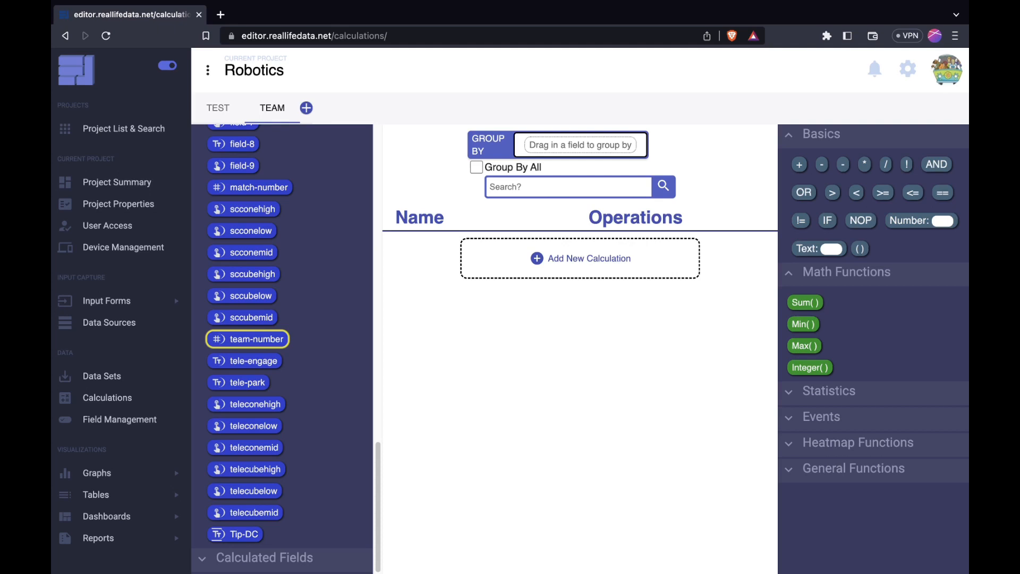
pyautogui.moveTo(248, 339); pyautogui.dragTo(314, 313)
pyautogui.moveTo(576, 181); pyautogui.dragTo(568, 145)
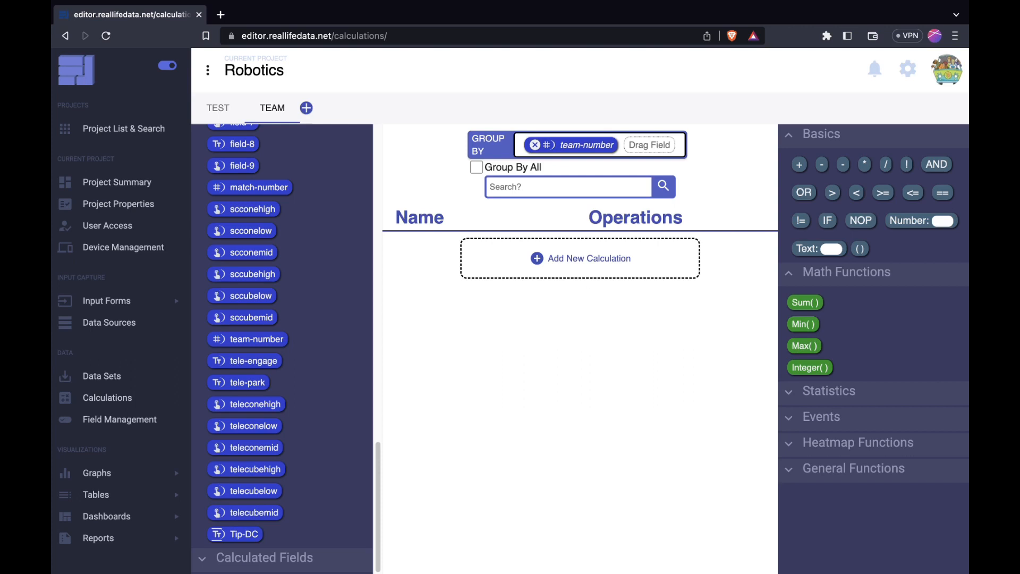
# Add an AveargeAutoScore calculation to the Team tab whose operation is the Average of the AScore calculated field.
pyautogui.scroll(15, 282, 346)
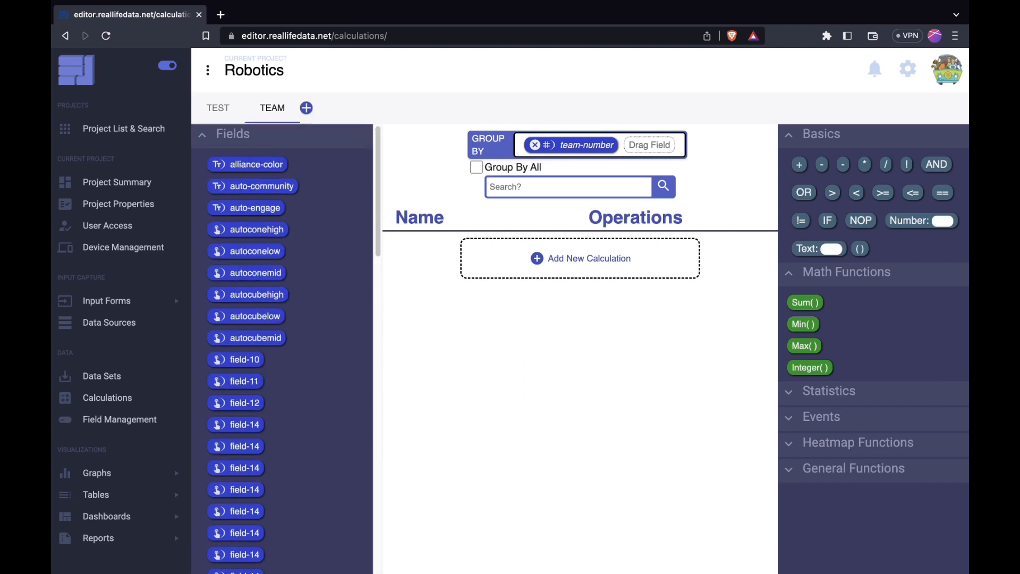
pyautogui.click(580, 259)
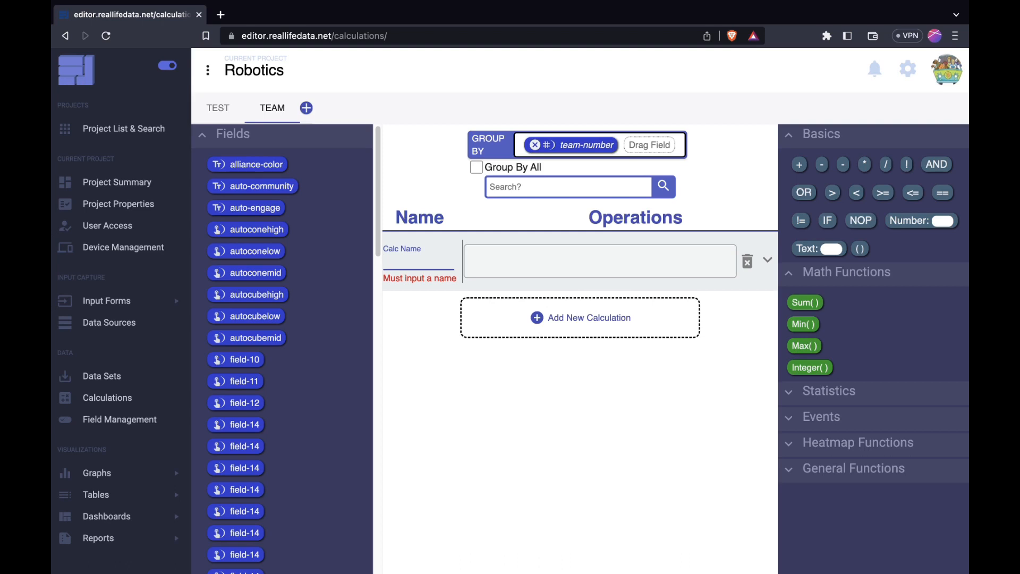
pyautogui.press('BackSpace')
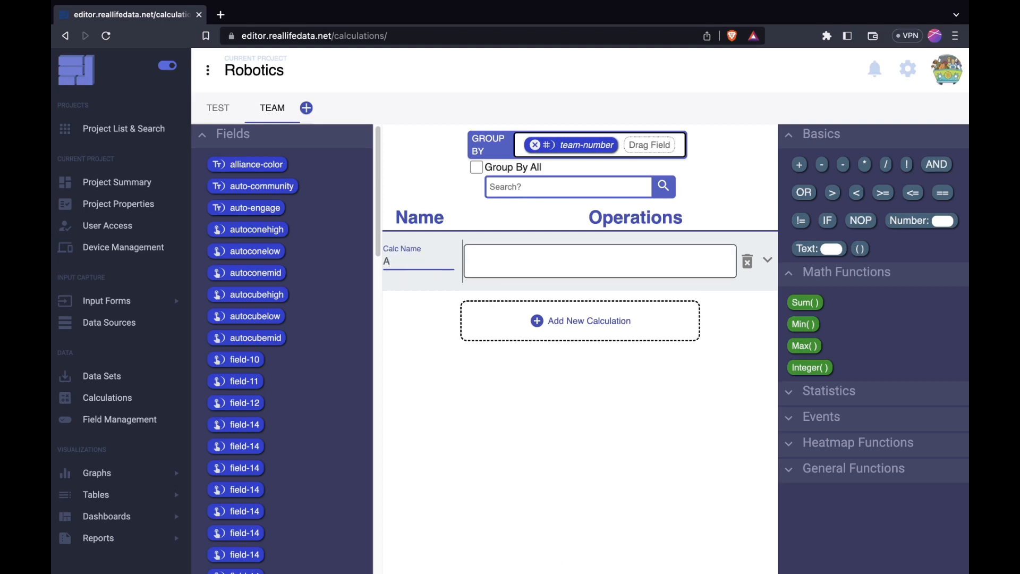
pyautogui.write('veargeAutoPo')
pyautogui.click(821, 417)
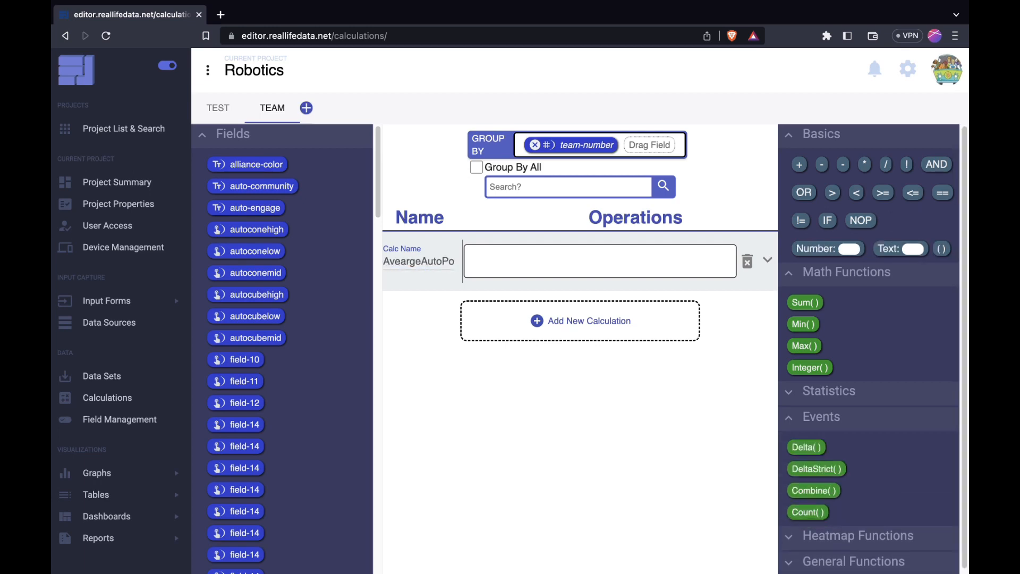
pyautogui.click(829, 391)
pyautogui.scroll(-1, 818, 403)
pyautogui.moveTo(812, 399); pyautogui.dragTo(515, 268)
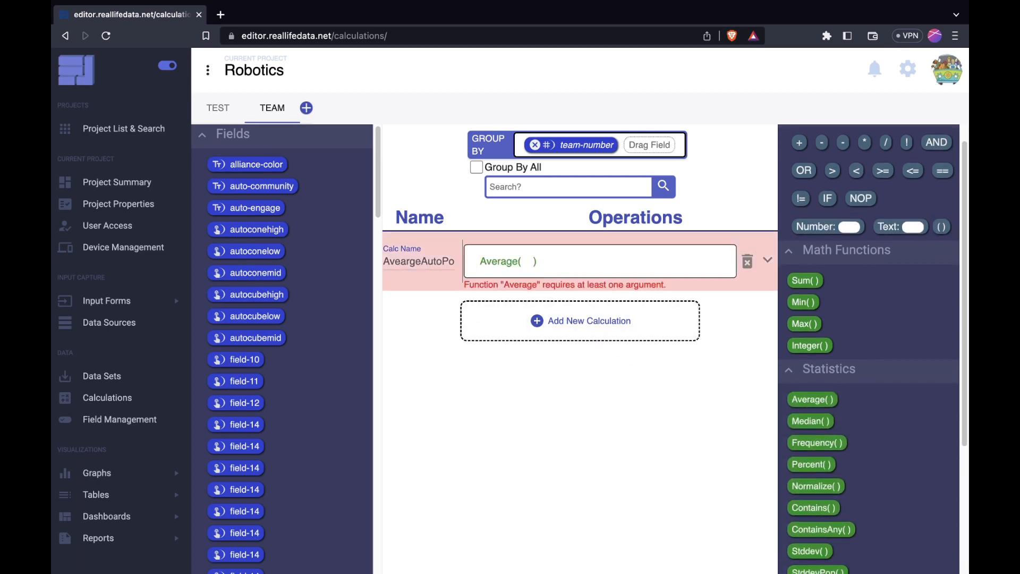
pyautogui.scroll(-15, 282, 346)
pyautogui.moveTo(236, 338); pyautogui.dragTo(531, 262)
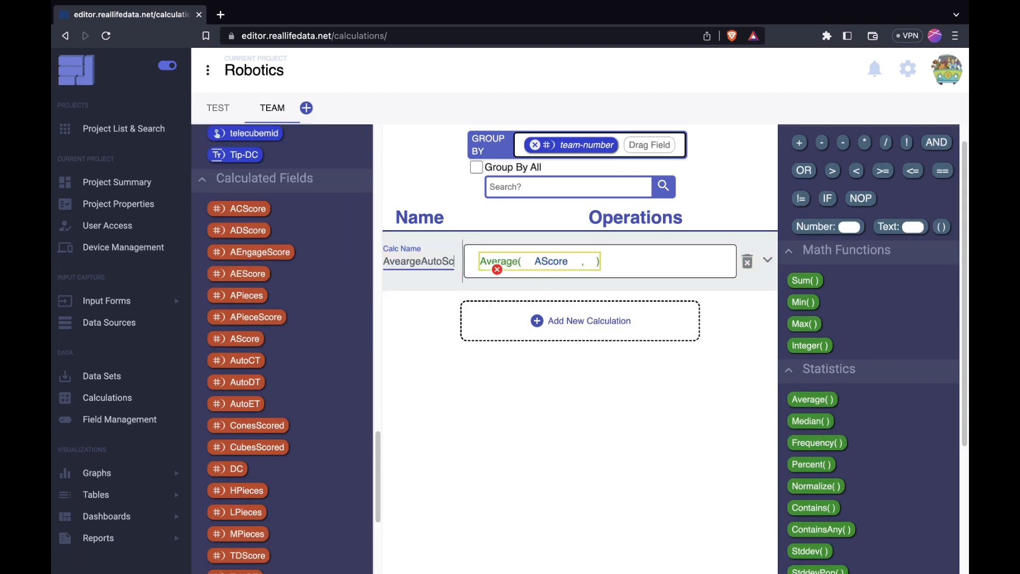
pyautogui.write('ore')
pyautogui.press('Tab')
pyautogui.scroll(-1, 282, 349)
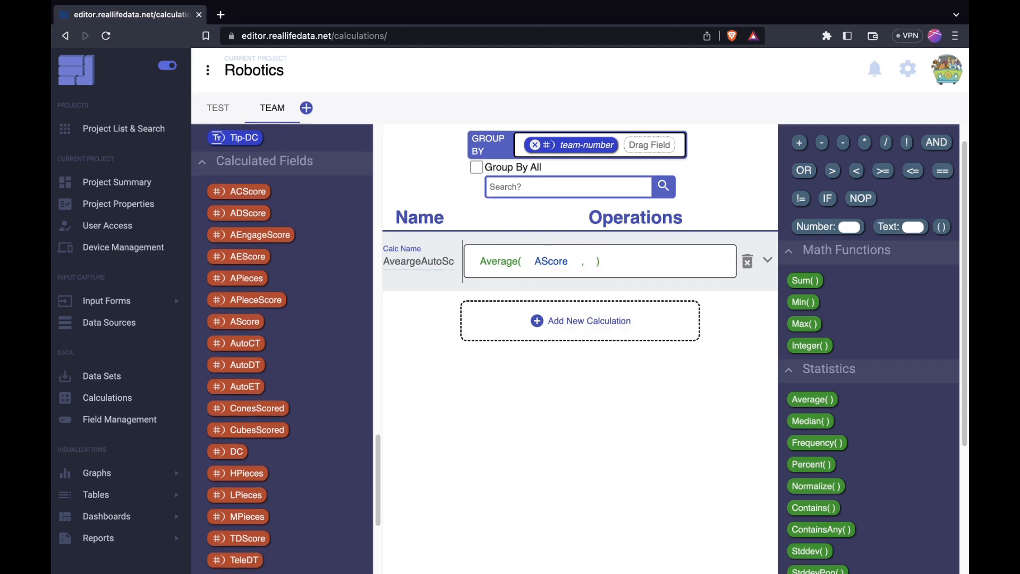
# Add a new calculation named TeleEngagePercent to the Team tab.
pyautogui.scroll(-2, 282, 349)
pyautogui.scroll(2, 237, 305)
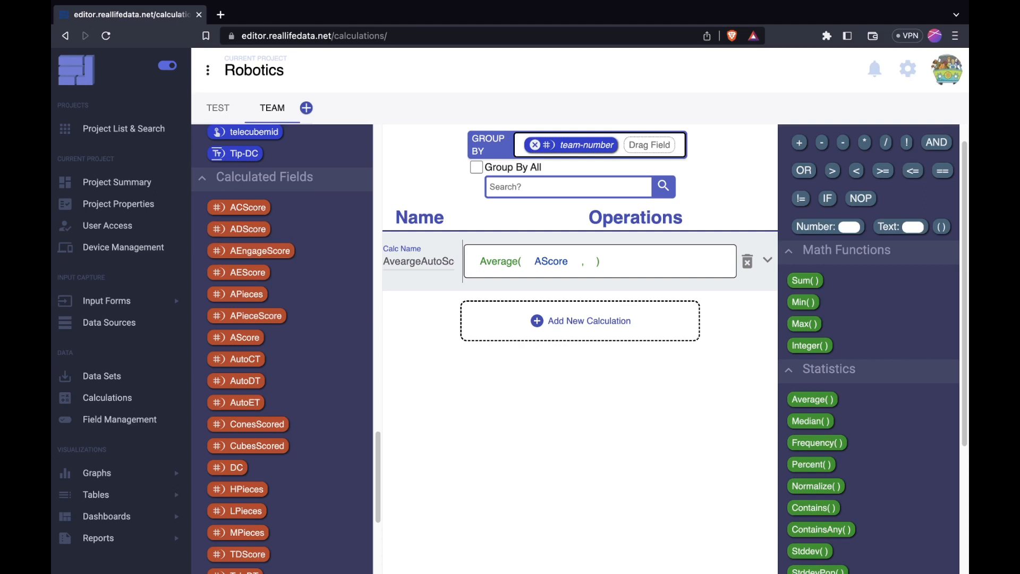
pyautogui.scroll(-1, 282, 349)
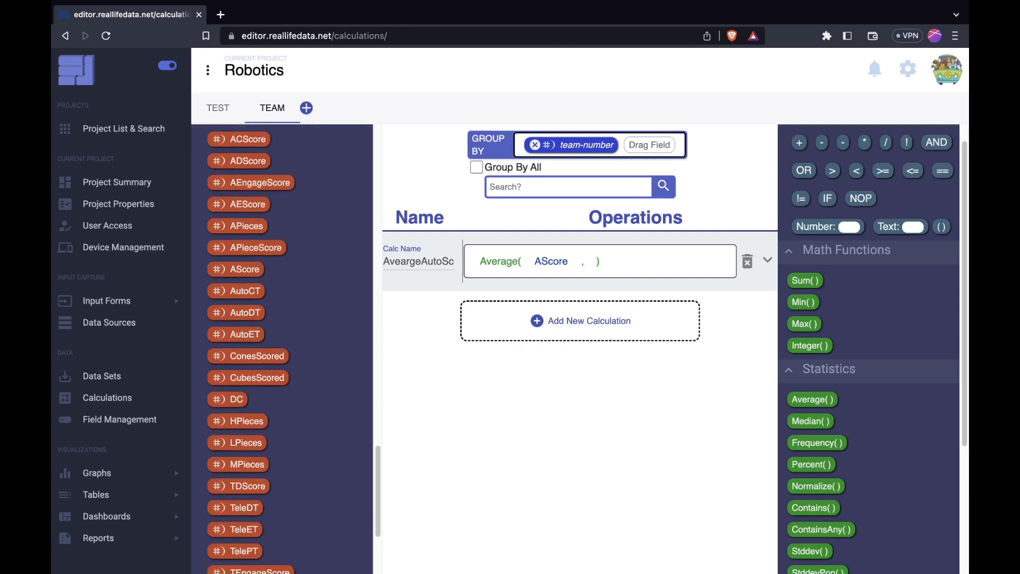
pyautogui.scroll(-1, 250, 349)
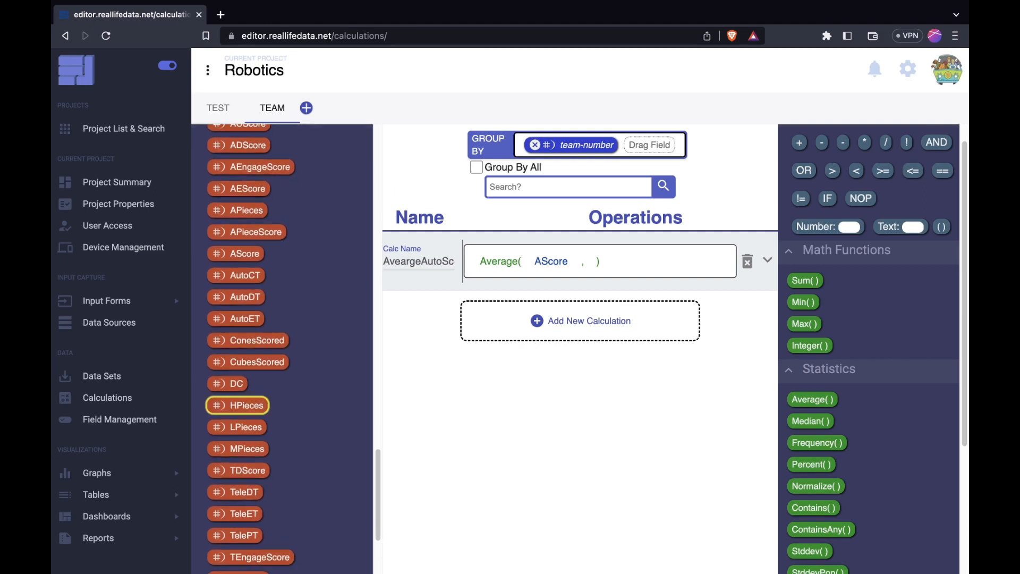
pyautogui.scroll(-1, 249, 349)
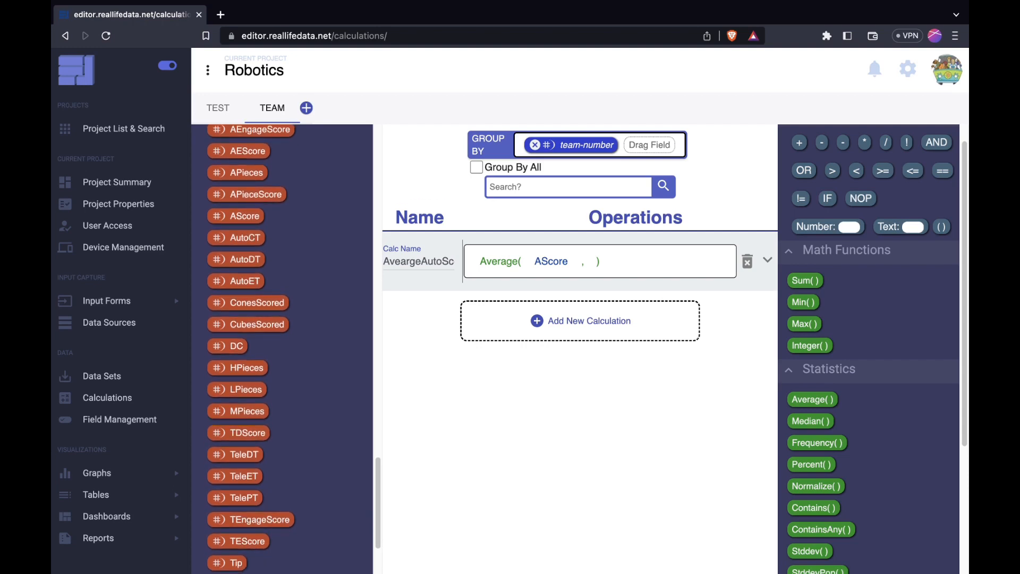
pyautogui.click(581, 320)
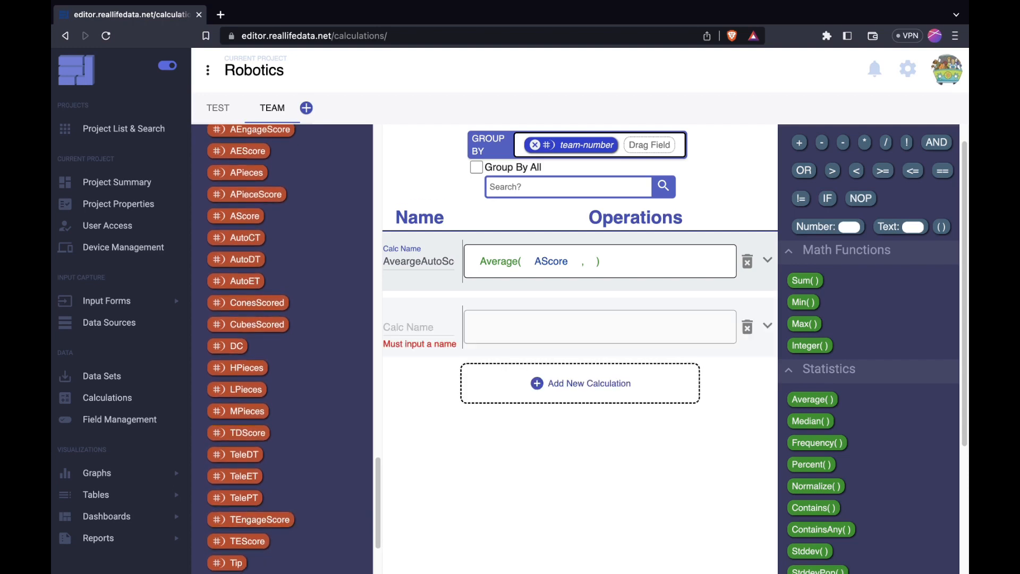
pyautogui.click(418, 327)
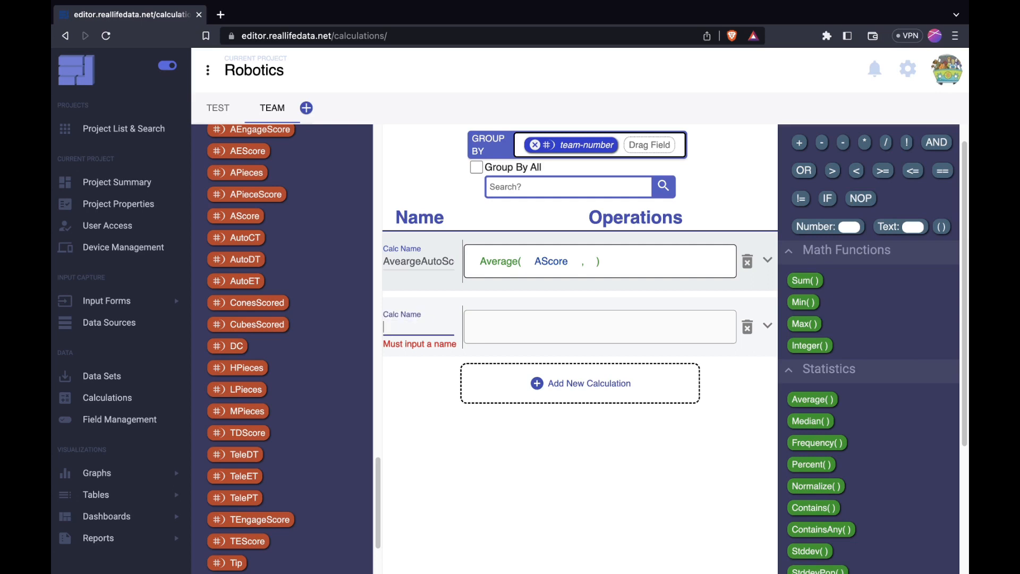
pyautogui.write('TleelePer')
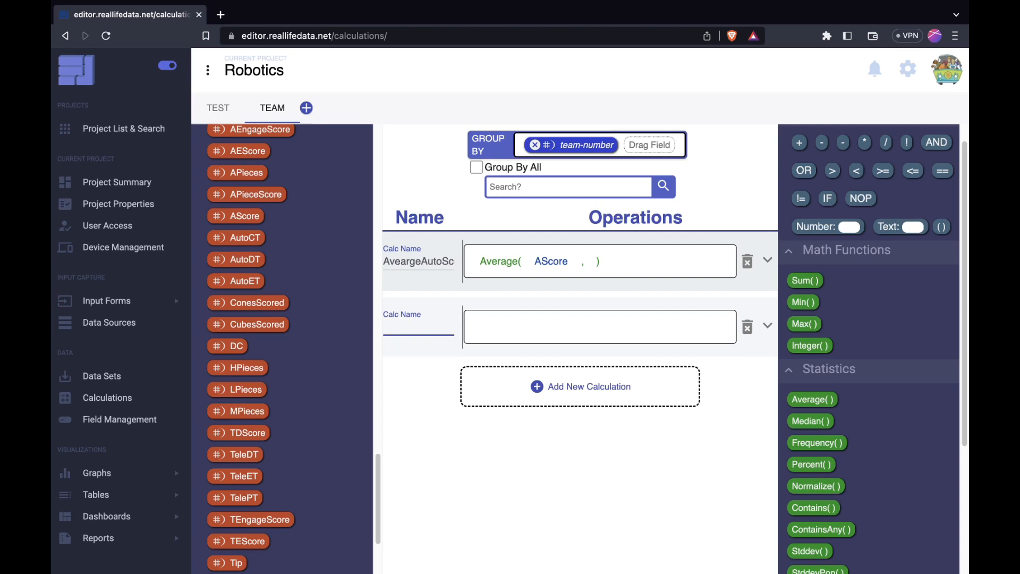
pyautogui.write('eleEngagePercent')
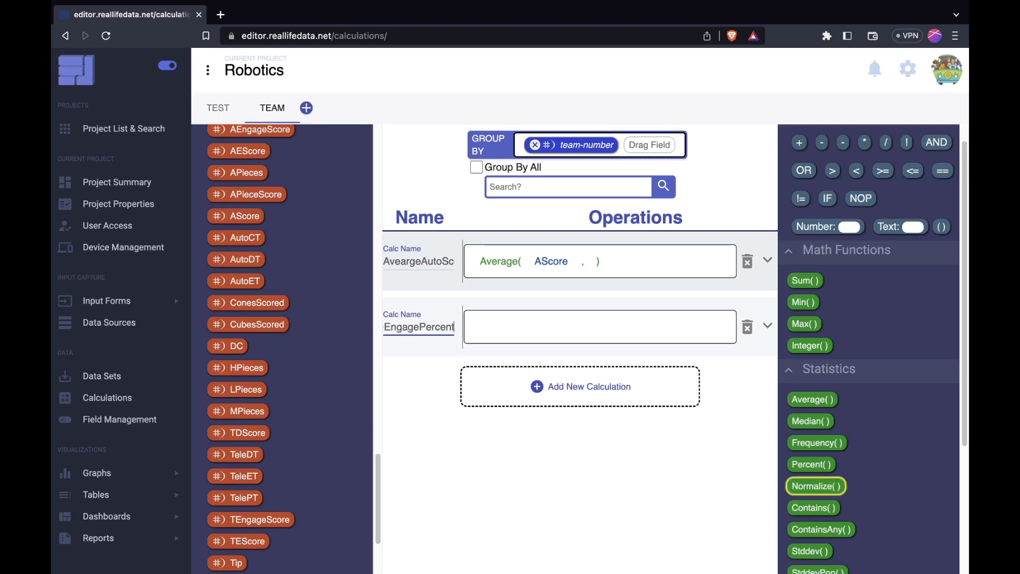
# Set the TeleEngagePercent operation to a Percent function taking the number 1 and the TeleET calculated field.
pyautogui.moveTo(810, 464); pyautogui.dragTo(531, 327)
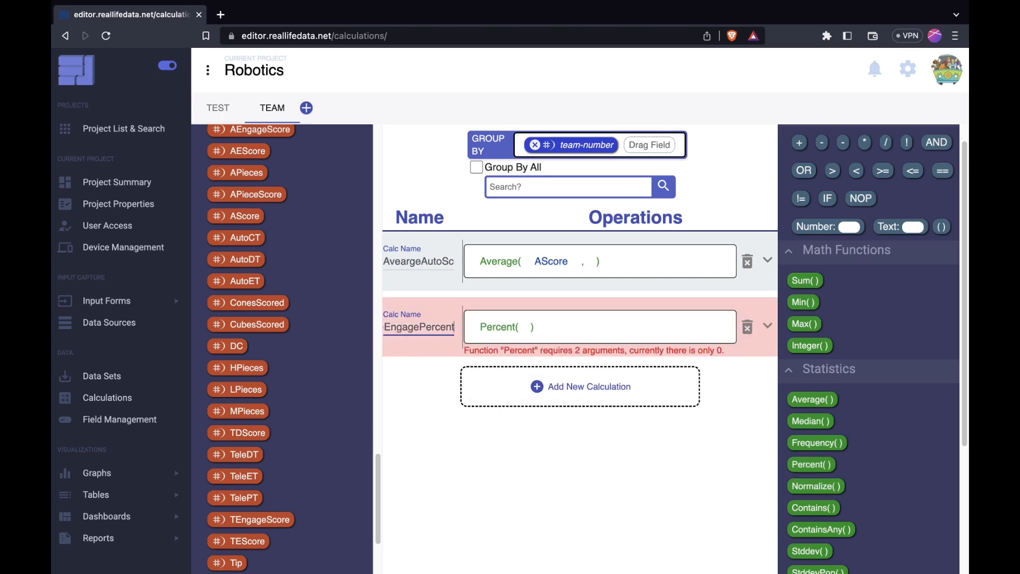
pyautogui.scroll(2, 282, 349)
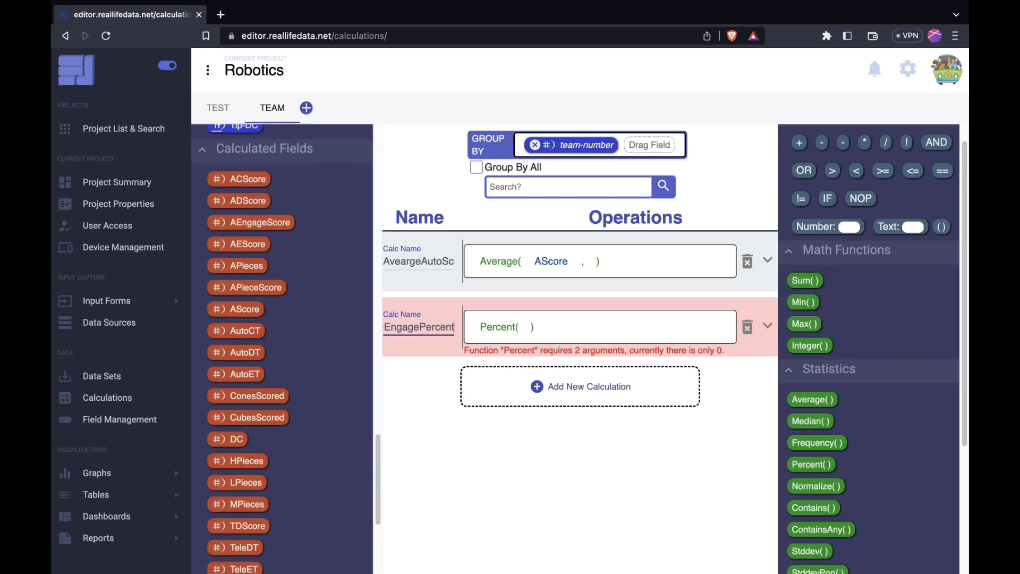
pyautogui.scroll(-2, 282, 348)
pyautogui.moveTo(235, 476); pyautogui.dragTo(525, 314)
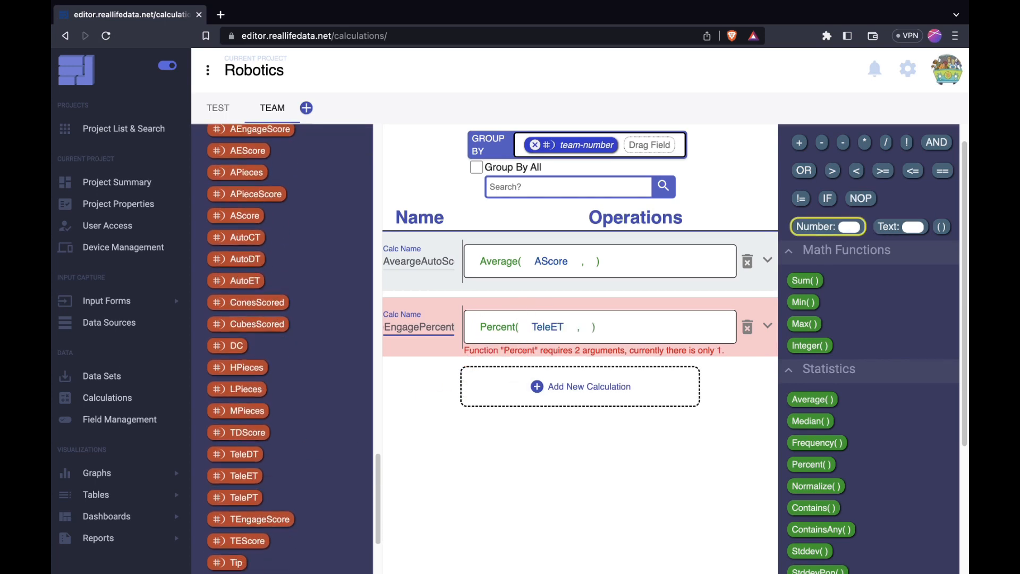
pyautogui.moveTo(829, 226); pyautogui.dragTo(525, 314)
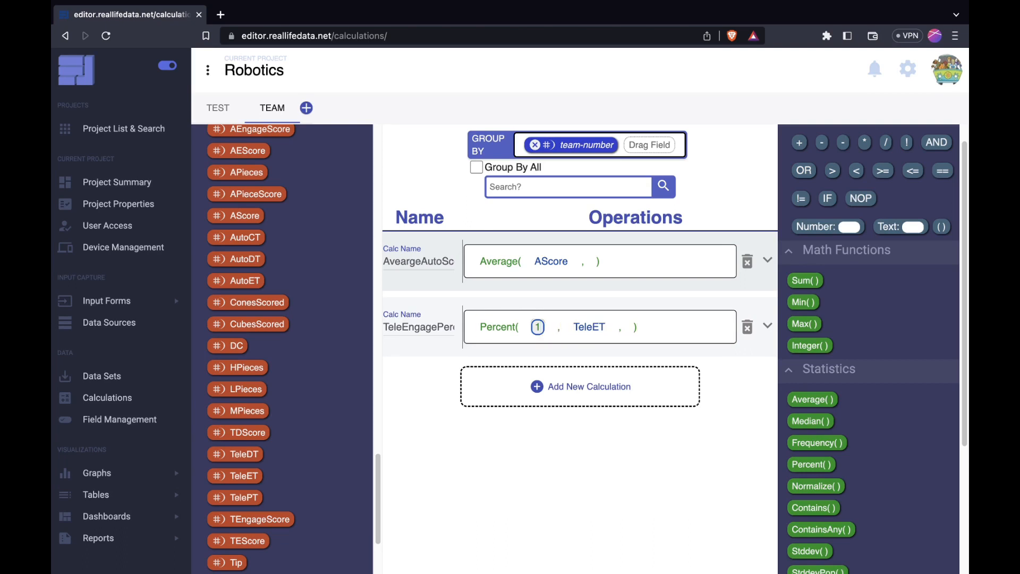
# Multiply the Percent function in TeleEngagePercent by the number 100.
pyautogui.scroll(3, 236, 308)
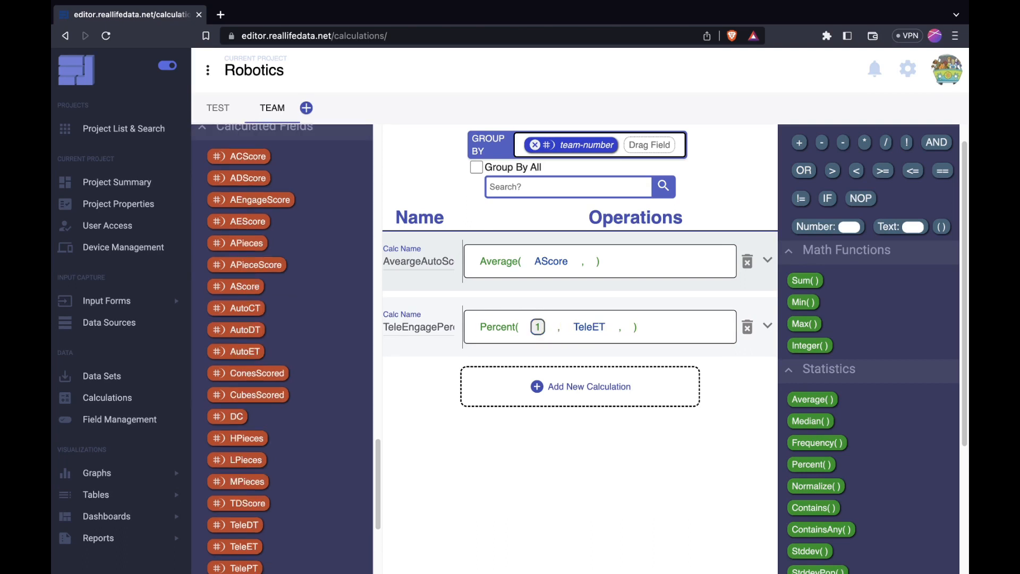
pyautogui.scroll(1, 282, 346)
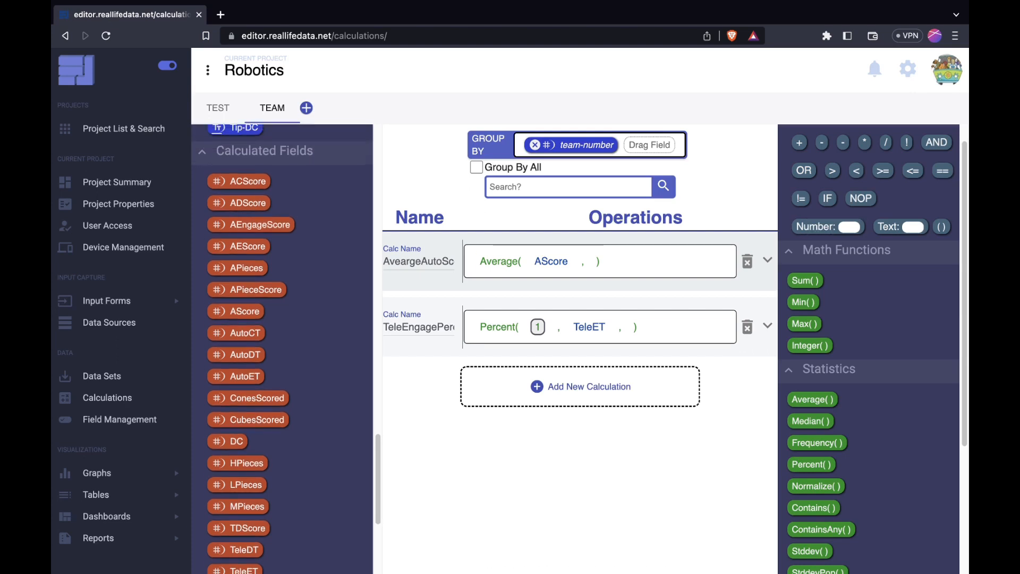
pyautogui.moveTo(865, 143); pyautogui.dragTo(657, 326)
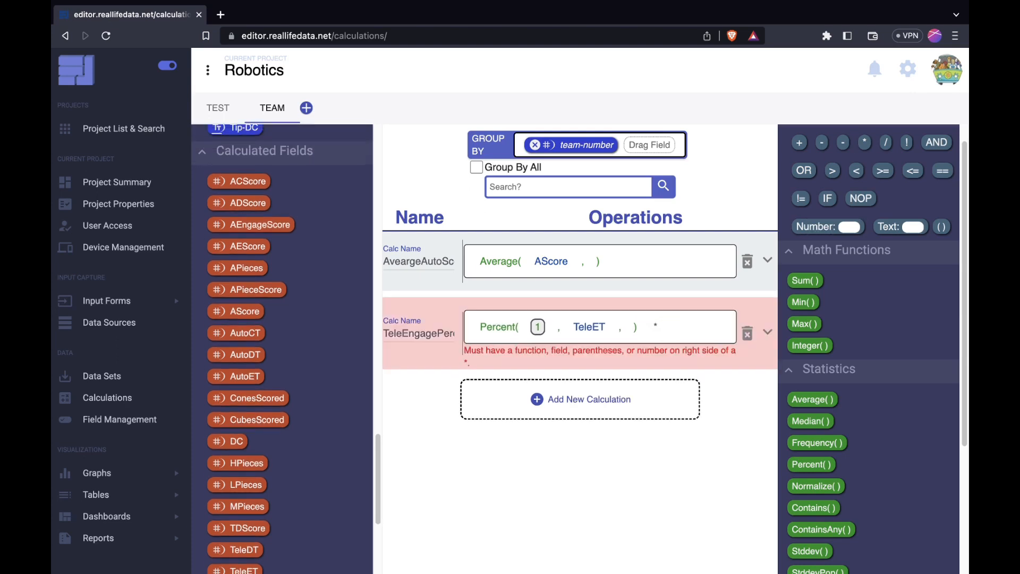
pyautogui.scroll(10, 250, 228)
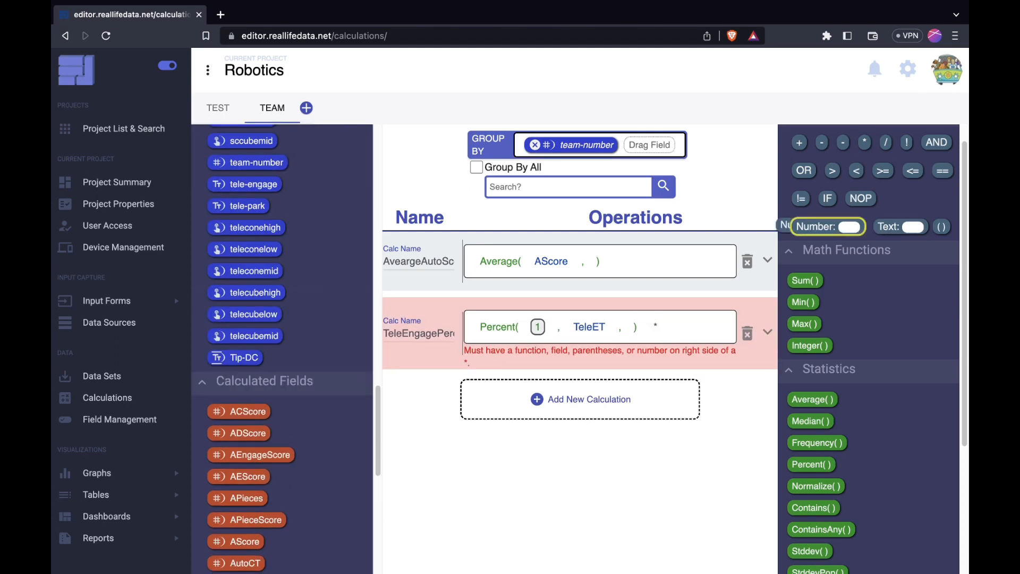
pyautogui.moveTo(813, 227); pyautogui.dragTo(683, 325)
pyautogui.doubleClick(679, 327)
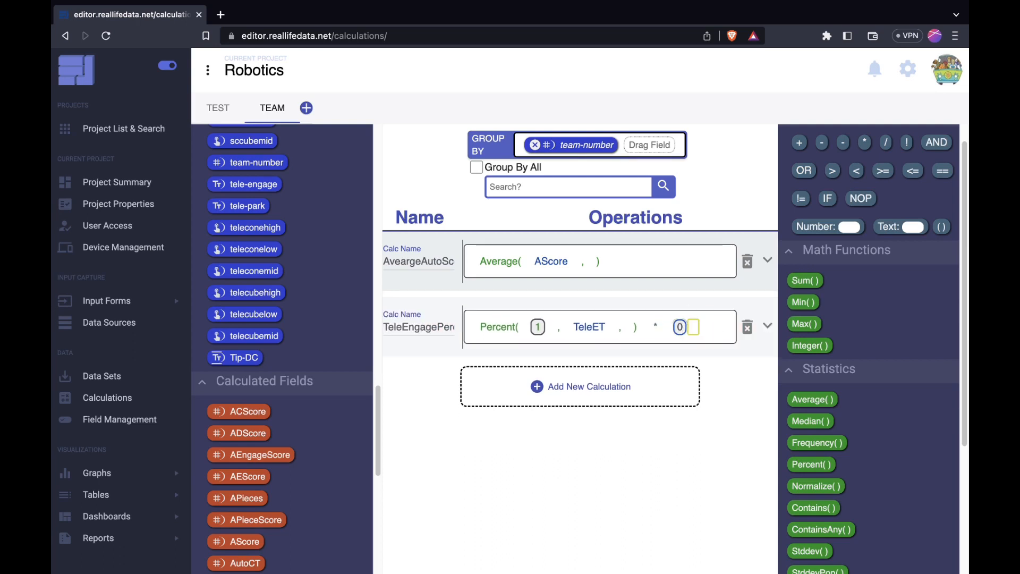
pyautogui.write('100')
pyautogui.press('Return')
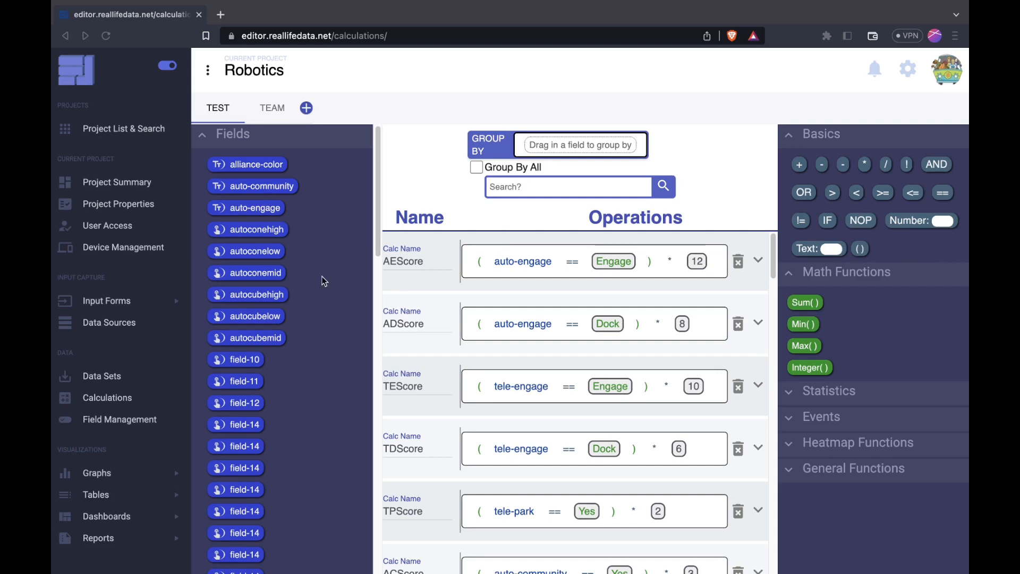
# Create a new graph named AutoScore with the Simple Line Graph type.
pyautogui.click(166, 473)
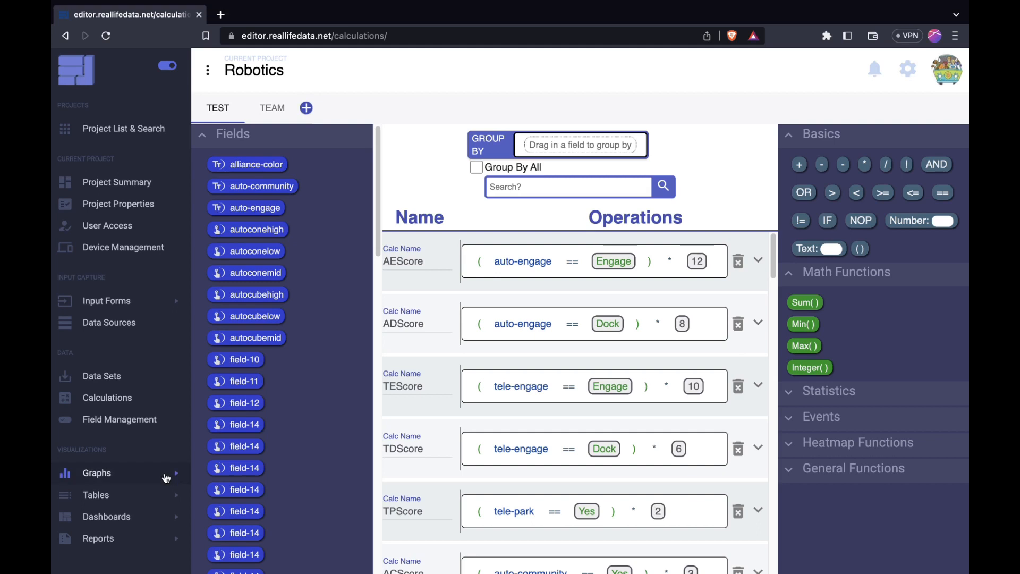
pyautogui.click(160, 474)
pyautogui.click(151, 512)
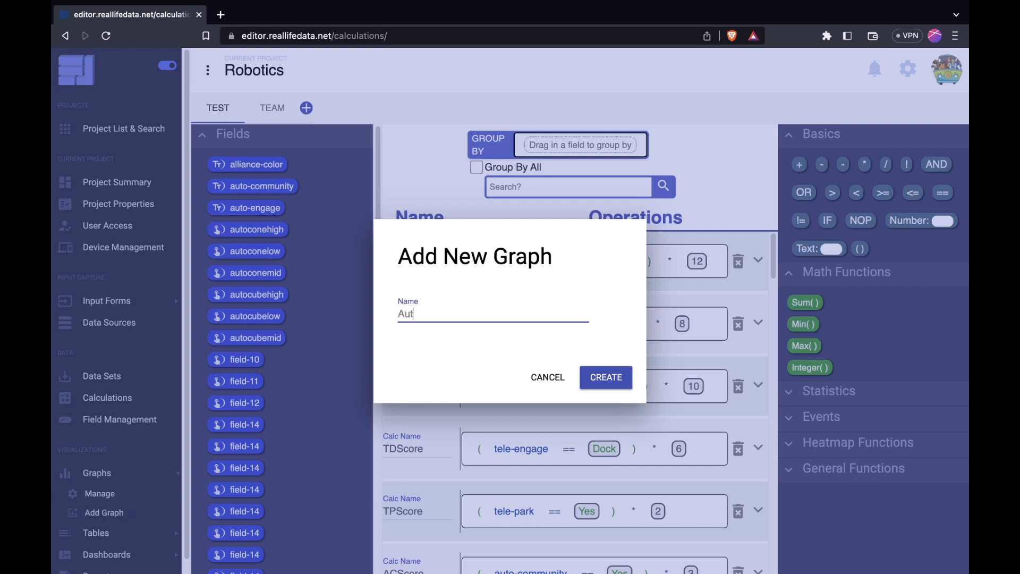
pyautogui.click(587, 381)
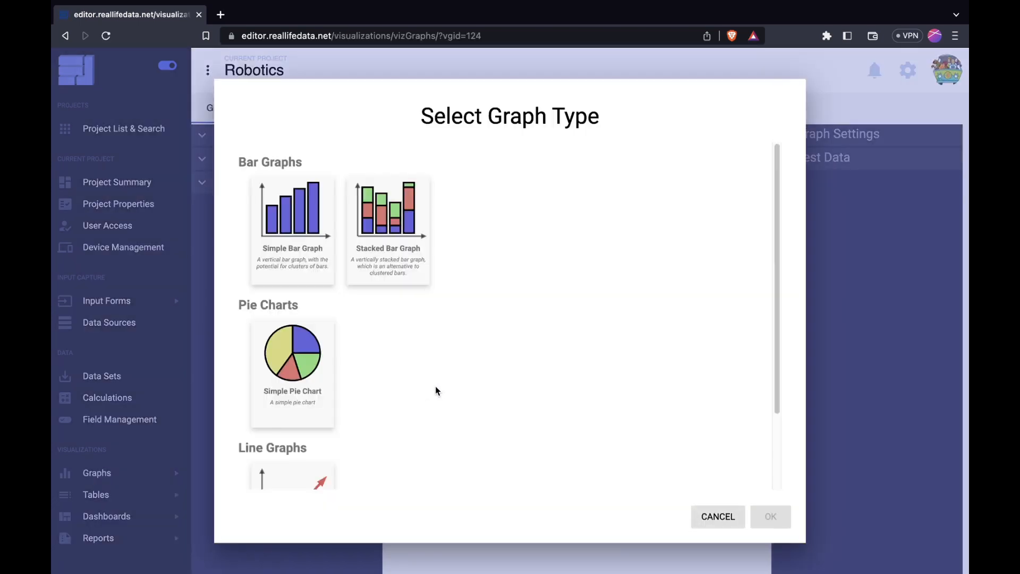
pyautogui.scroll(-2, 425, 388)
pyautogui.click(304, 409)
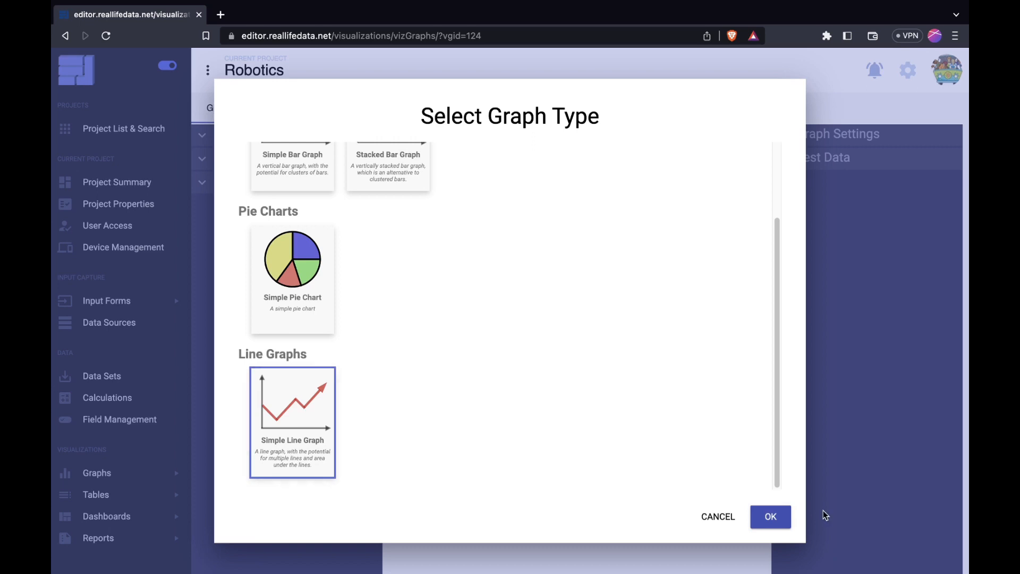
pyautogui.click(775, 516)
# Assign the team-number input field to the graph's X-axis and the AScore calculated field to its Y-axis.
pyautogui.click(338, 136)
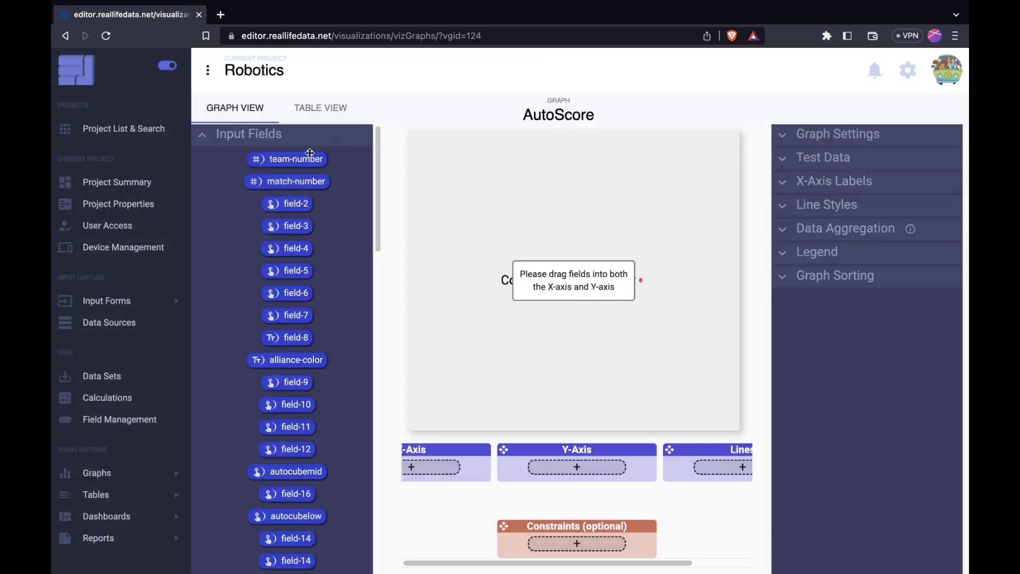
pyautogui.moveTo(309, 153); pyautogui.dragTo(462, 480)
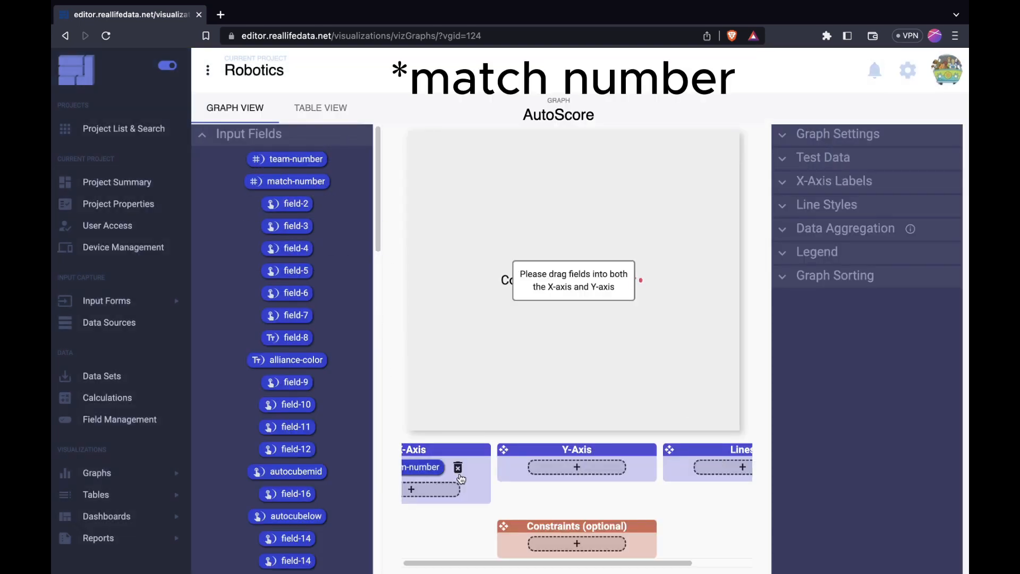
pyautogui.scroll(-10, 329, 396)
pyautogui.click(295, 537)
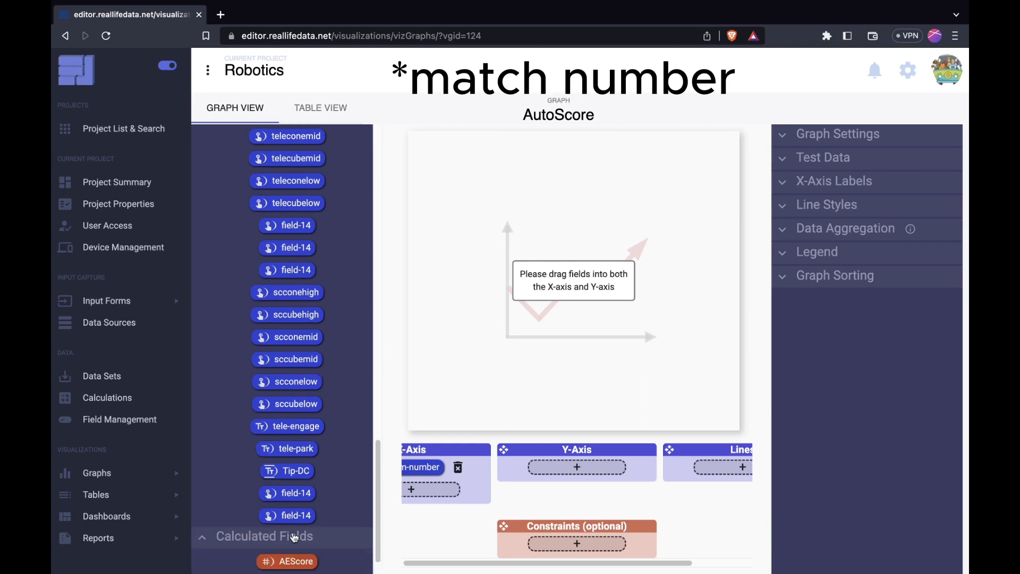
pyautogui.scroll(-10, 298, 505)
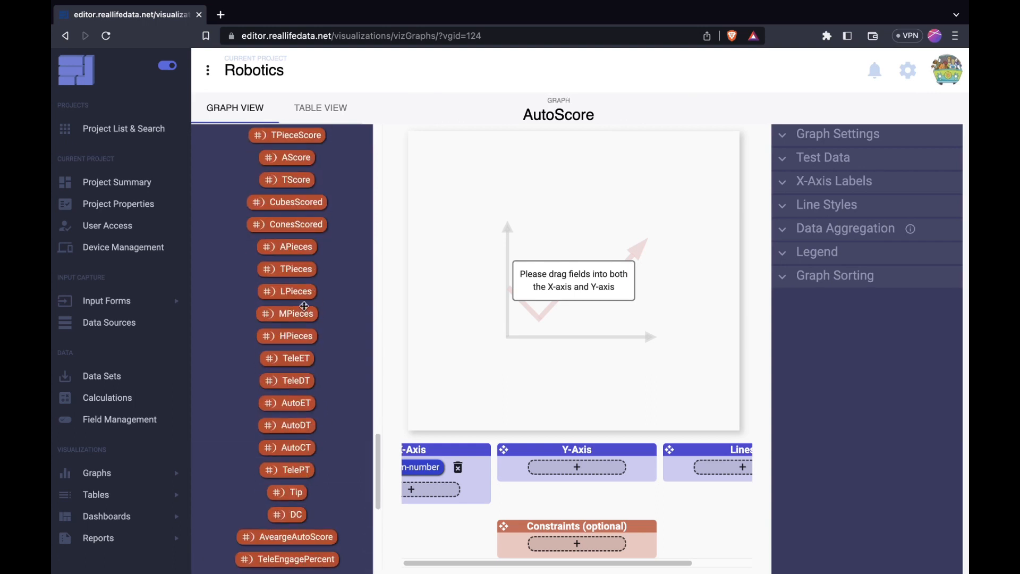
pyautogui.moveTo(301, 158); pyautogui.dragTo(571, 466)
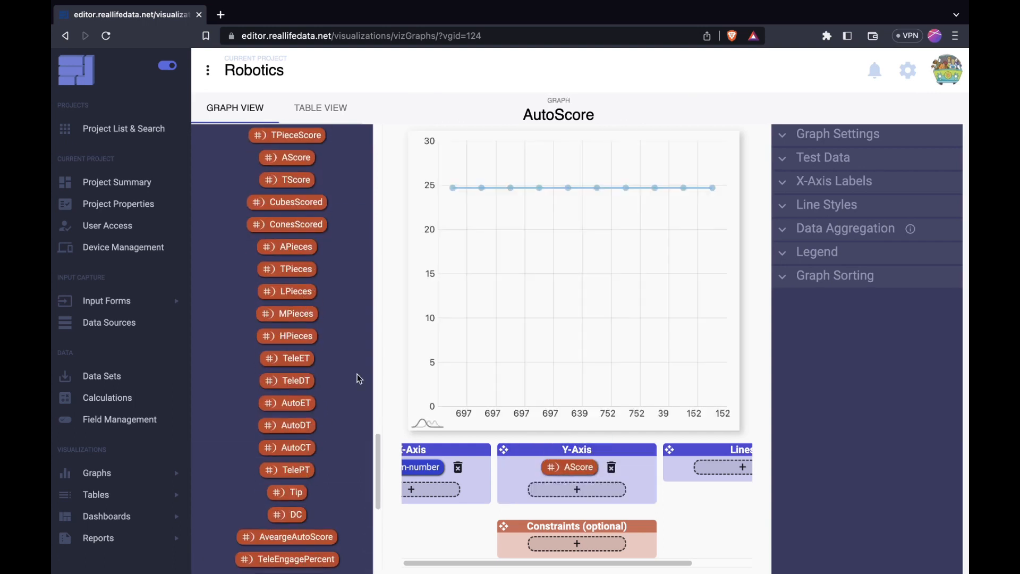
# Assign the team-number input field to the graph's Lines.
pyautogui.scroll(5, 346, 376)
pyautogui.scroll(10, 348, 374)
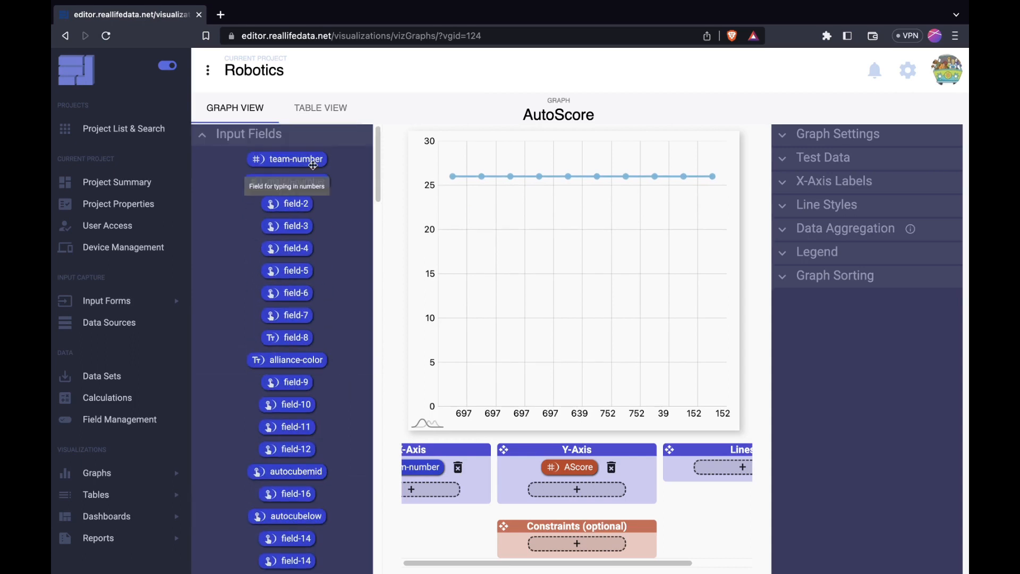
pyautogui.moveTo(315, 169); pyautogui.dragTo(728, 469)
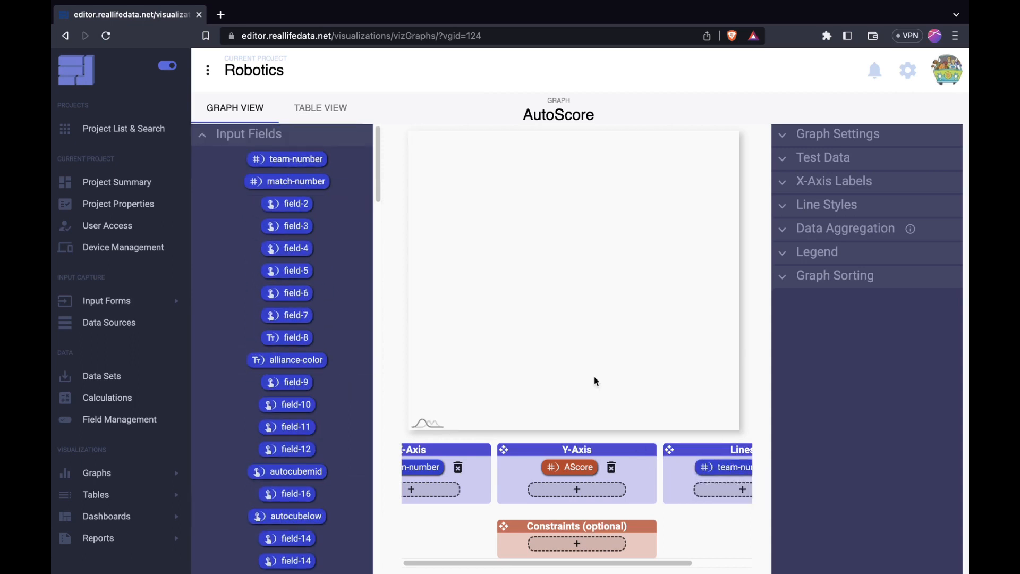
# Add team-number as a graph constraint and set it to User Selection.
pyautogui.moveTo(311, 172); pyautogui.dragTo(634, 525)
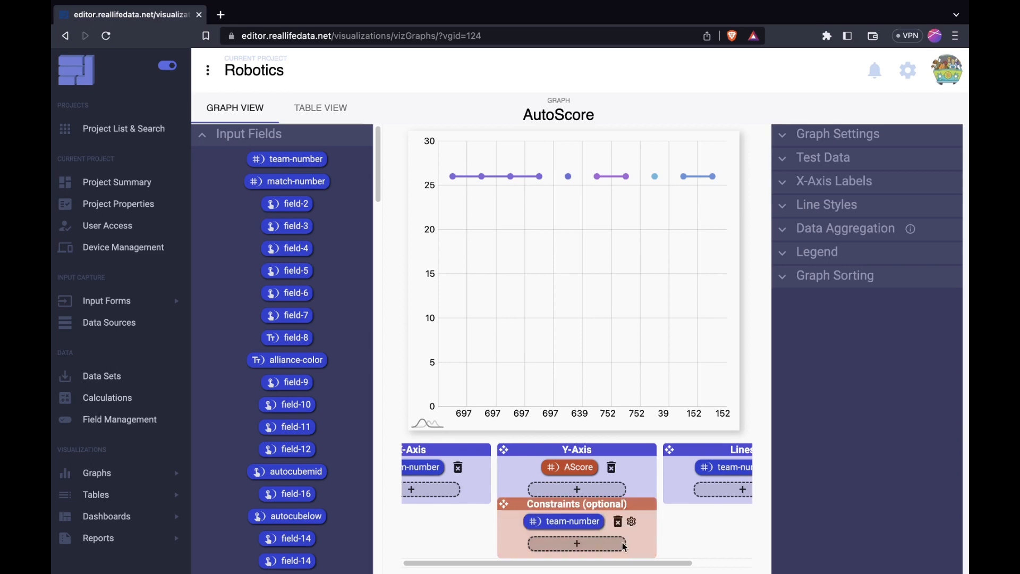
pyautogui.click(633, 522)
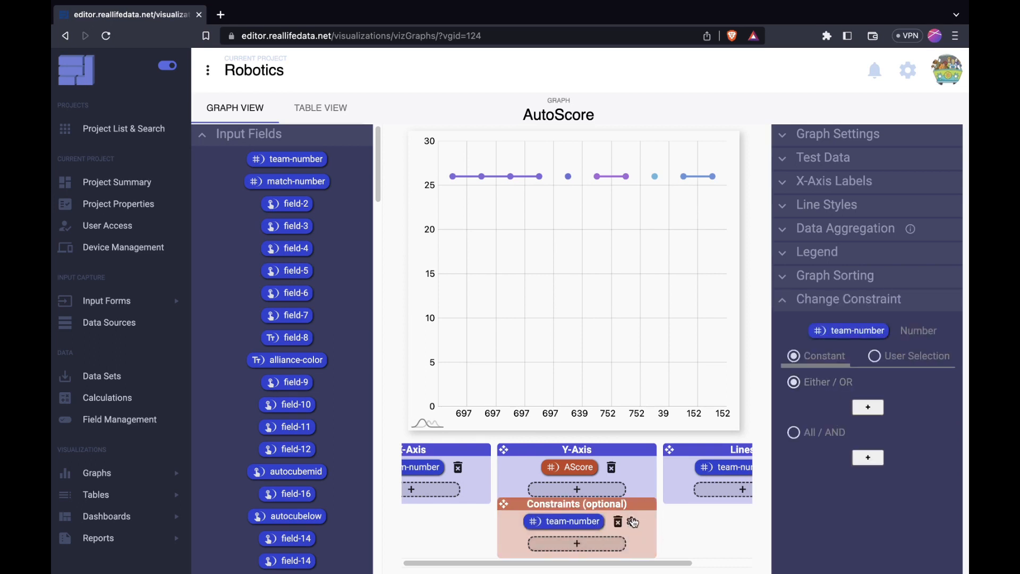
pyautogui.click(908, 357)
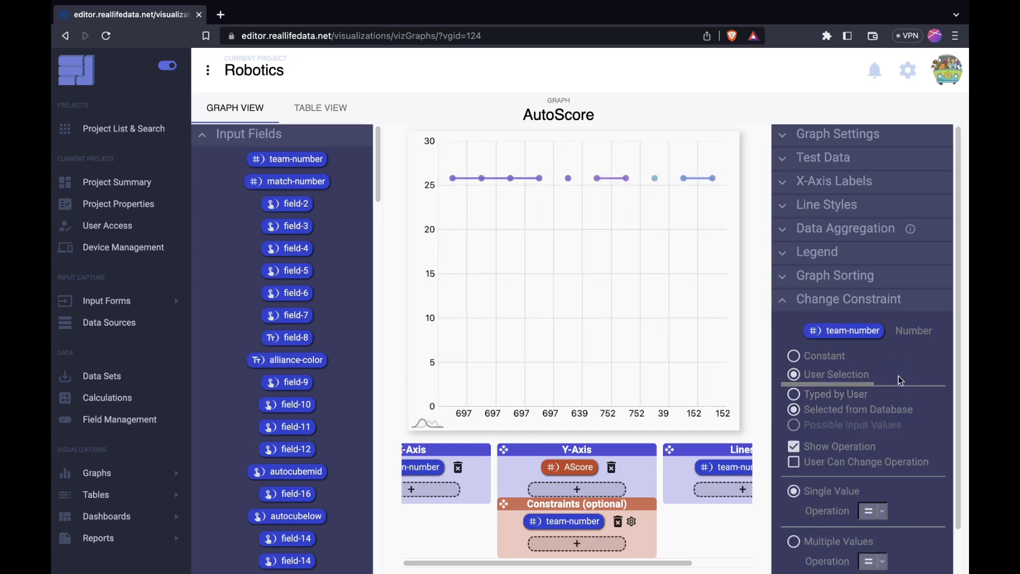
pyautogui.scroll(-1, 848, 441)
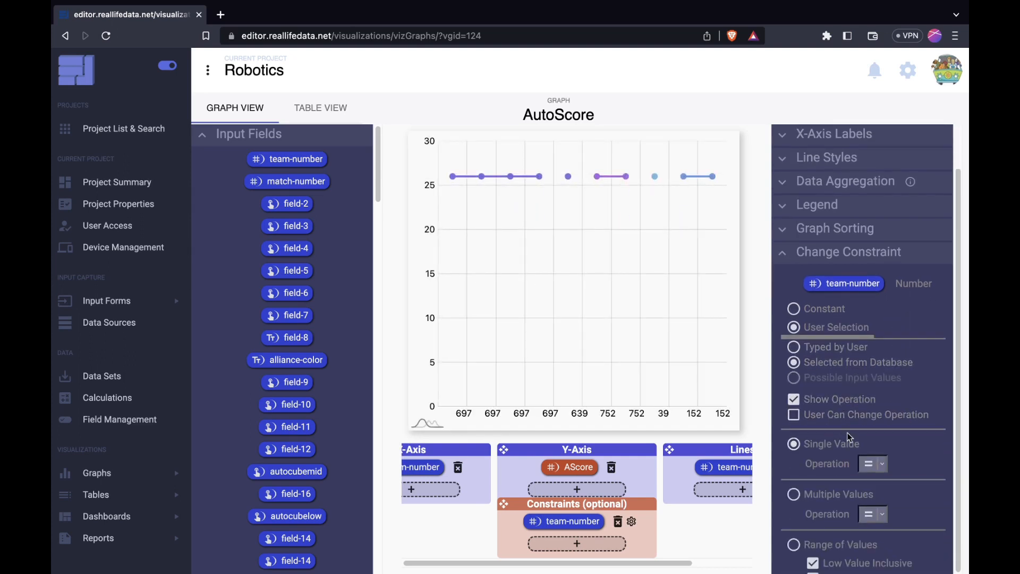
pyautogui.scroll(1, 848, 319)
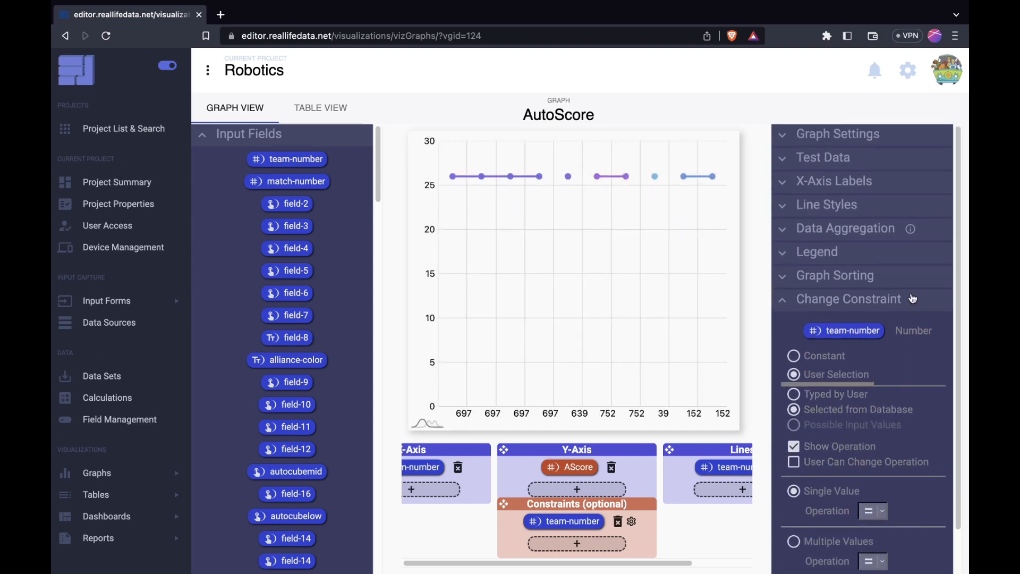
# Use the default data set as test data for the AutoScore graph instead of synthetic data.
pyautogui.click(841, 168)
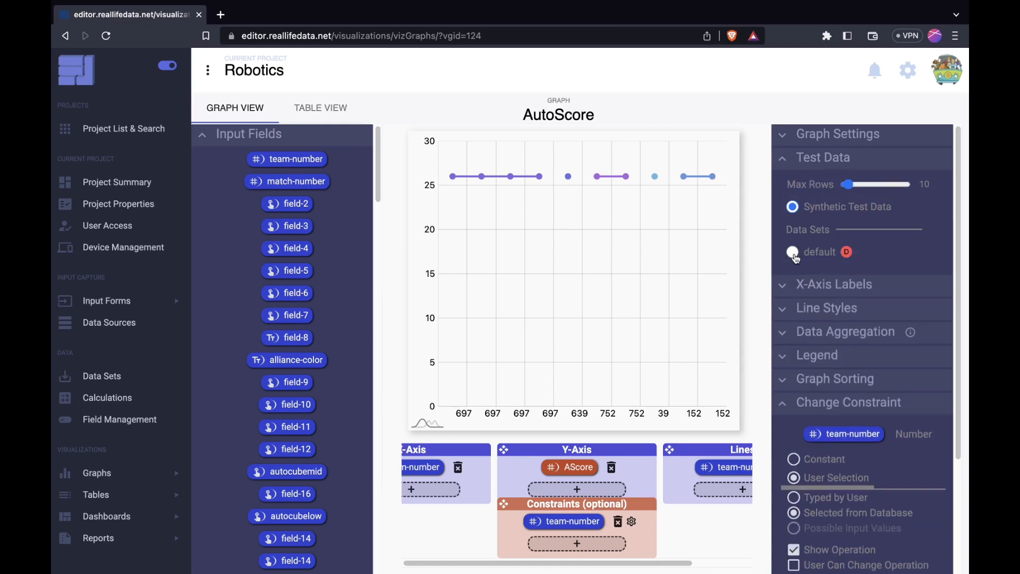
pyautogui.click(795, 254)
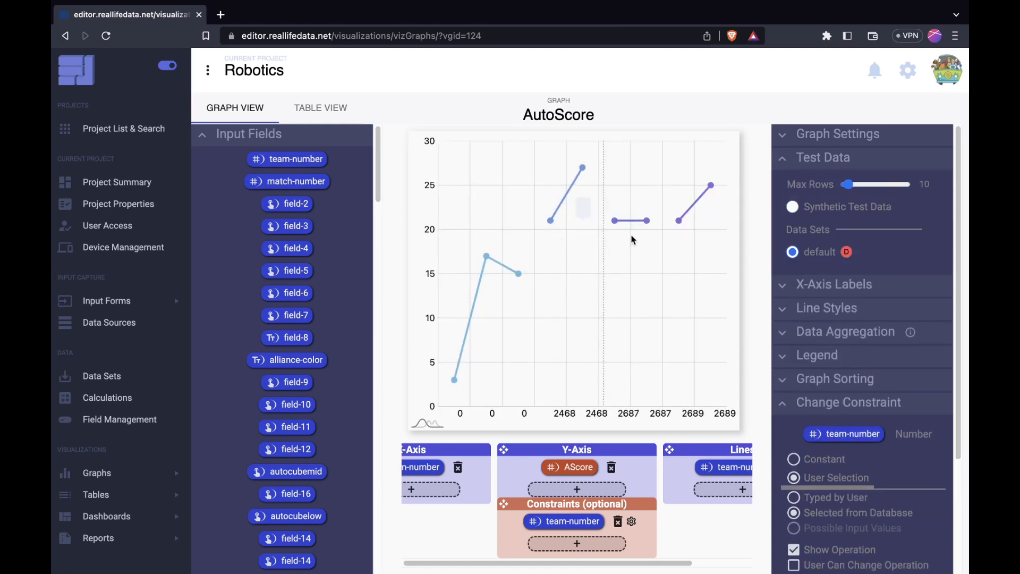
# Try the Dashed and Dashed Long styles on Line 1 and return it to Solid.
pyautogui.click(829, 309)
pyautogui.click(845, 364)
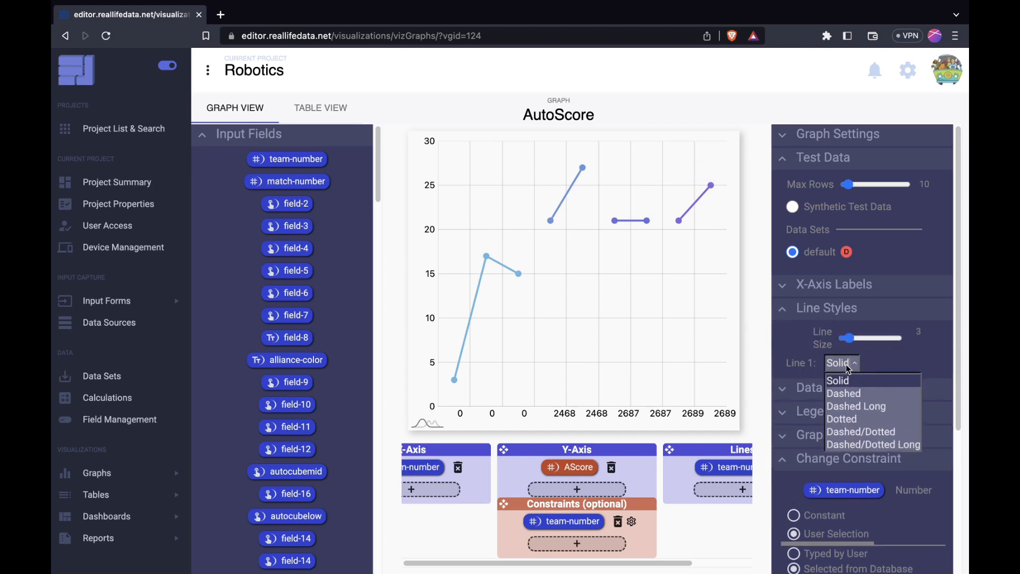
pyautogui.click(868, 394)
pyautogui.click(849, 364)
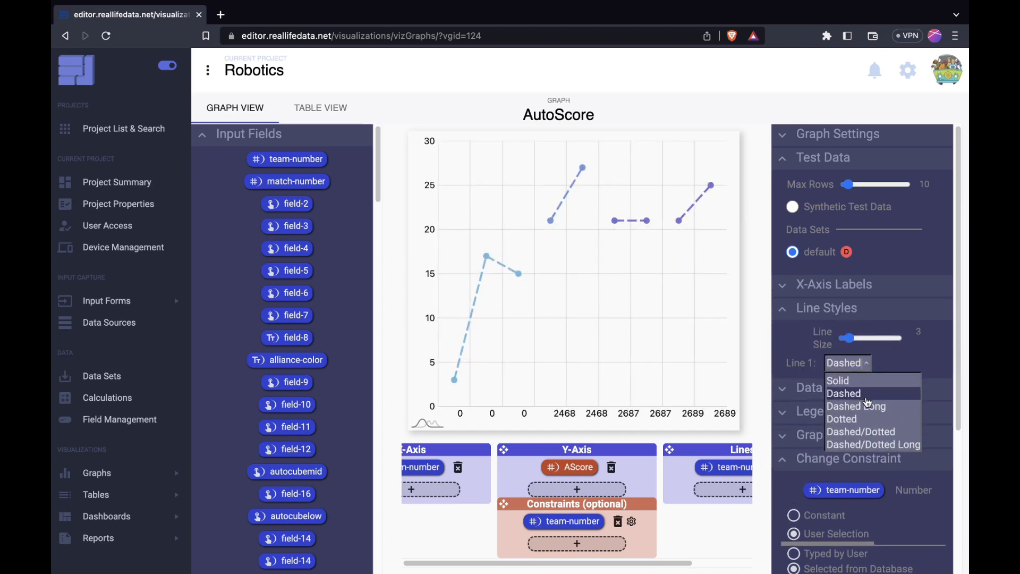
pyautogui.click(867, 406)
pyautogui.click(864, 363)
pyautogui.click(869, 383)
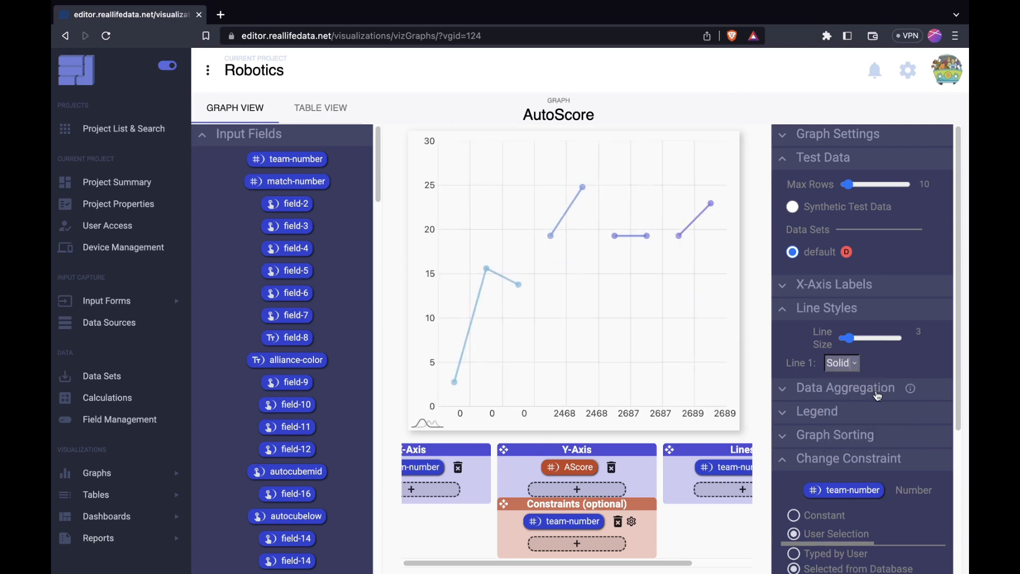
# Place the AutoScore graph's legend at the Top and open the graph's sorting options.
pyautogui.click(845, 412)
pyautogui.scroll(-3, 846, 418)
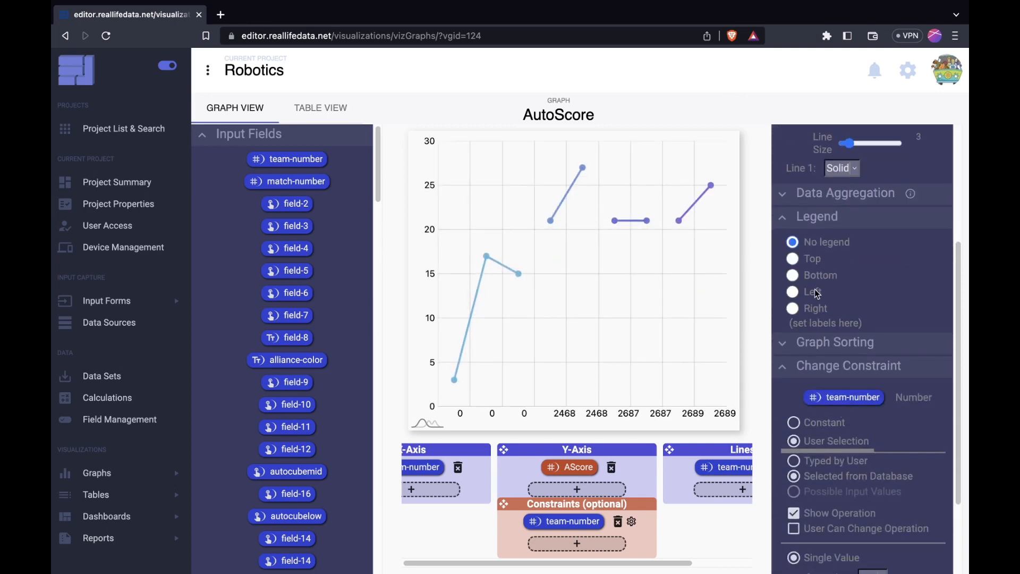
pyautogui.click(814, 310)
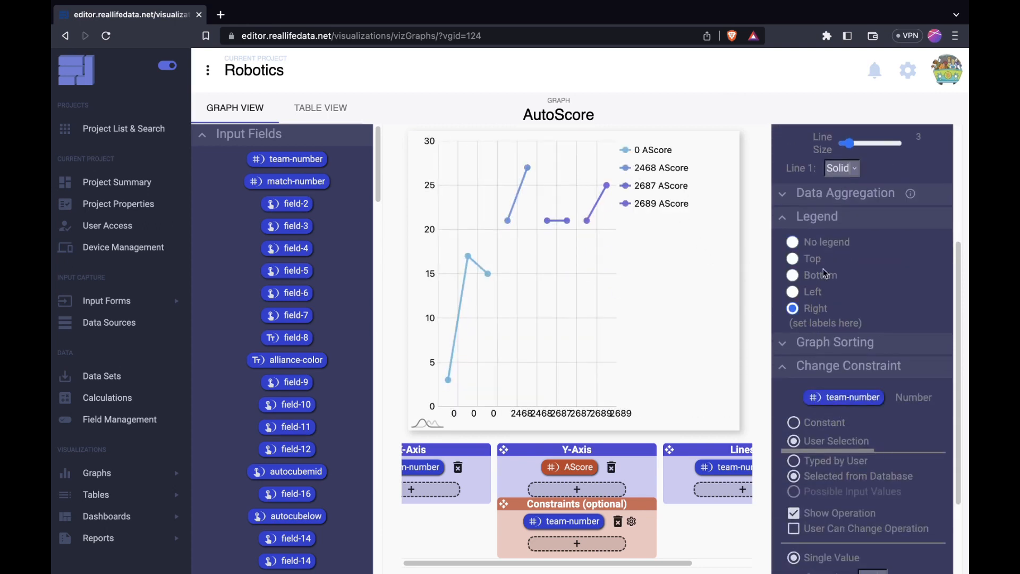
pyautogui.click(807, 260)
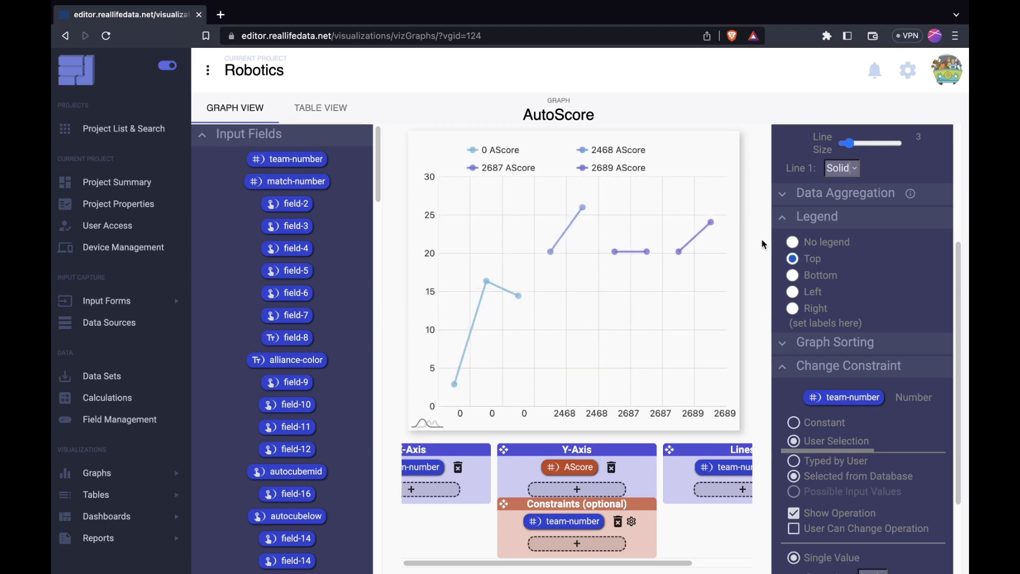
pyautogui.click(880, 345)
pyautogui.scroll(-4, 904, 376)
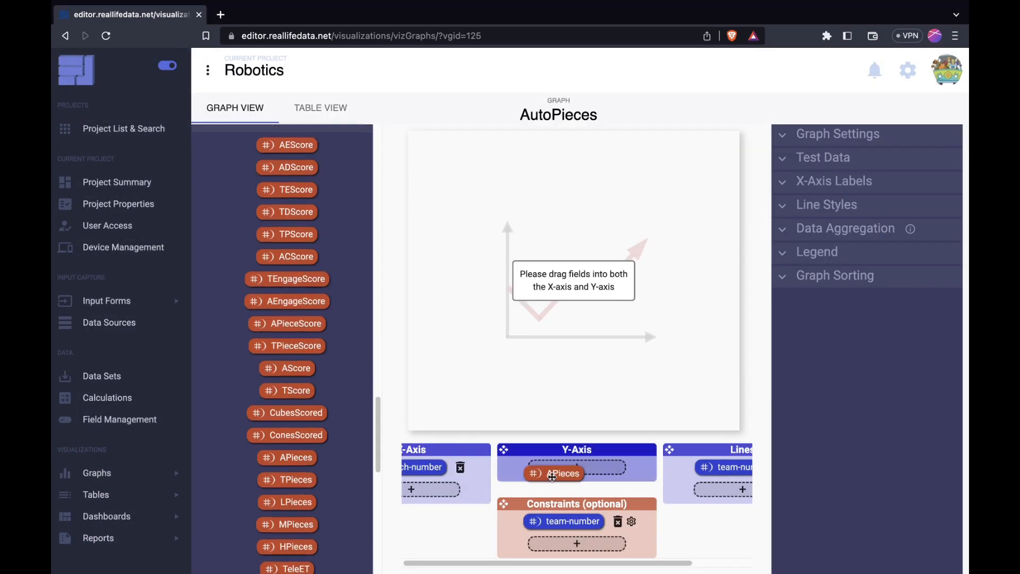
pyautogui.scroll(-5, 754, 278)
pyautogui.scroll(8, 789, 154)
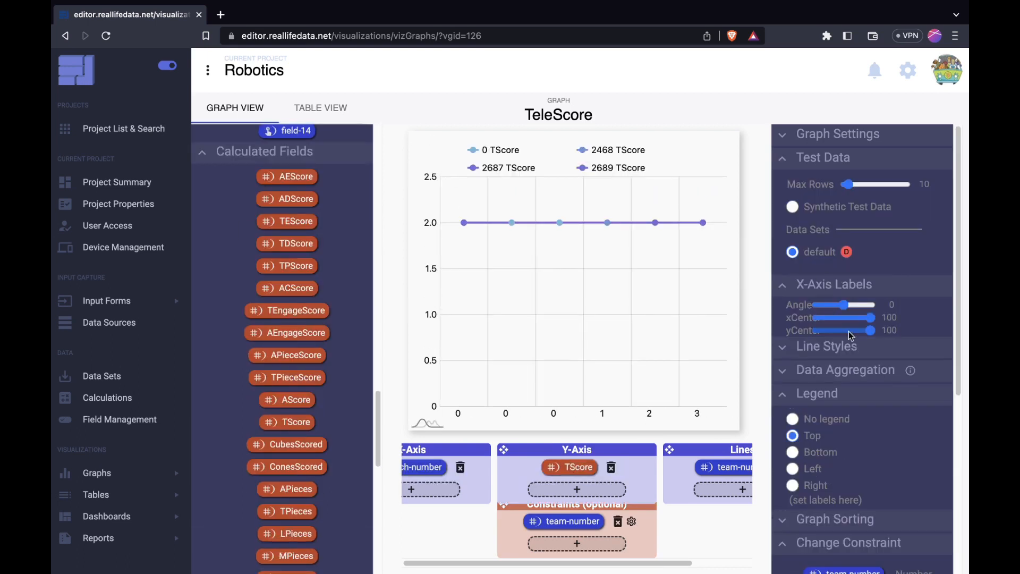
pyautogui.scroll(-6, 851, 337)
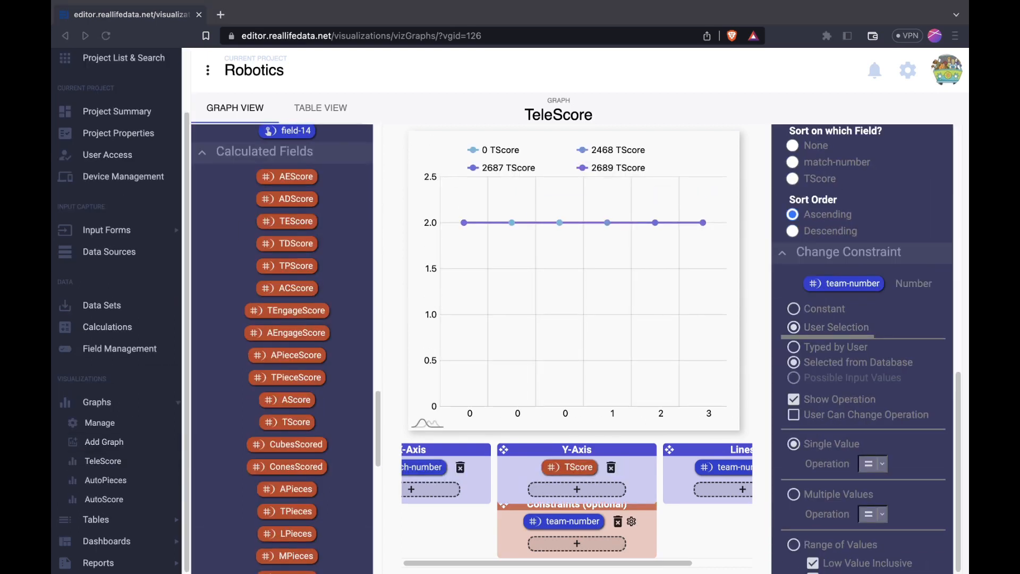
# Create a new graph named Cones/Cubes Split with the Simple Bar Graph type.
pyautogui.click(144, 442)
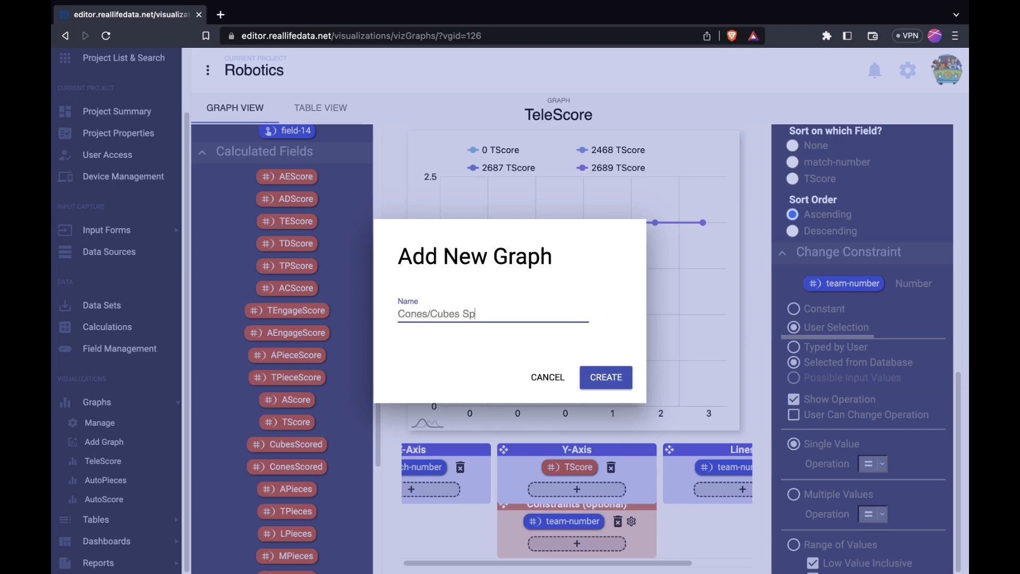
pyautogui.write('Cones/Cubes Split')
pyautogui.press('Return')
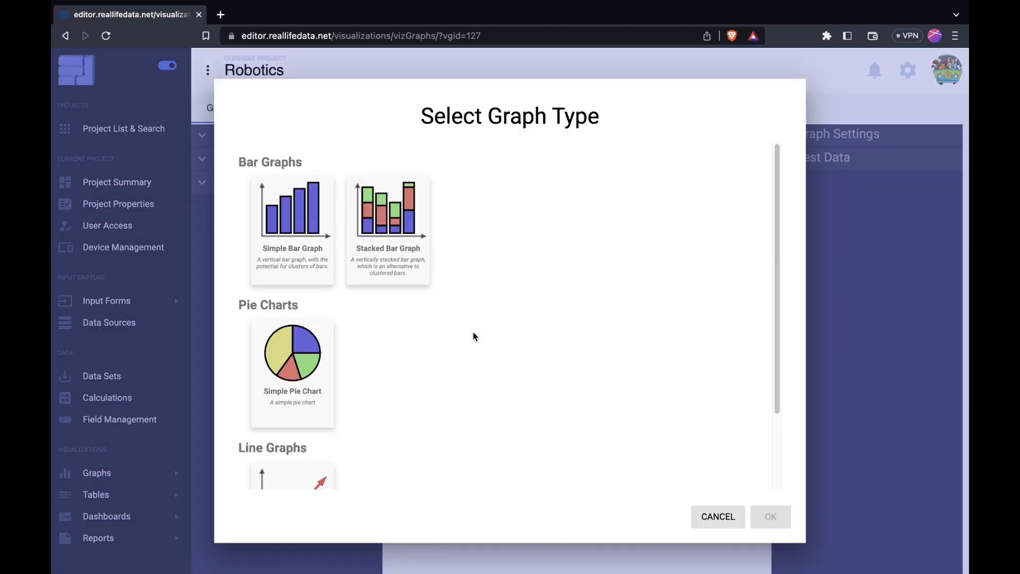
pyautogui.click(297, 254)
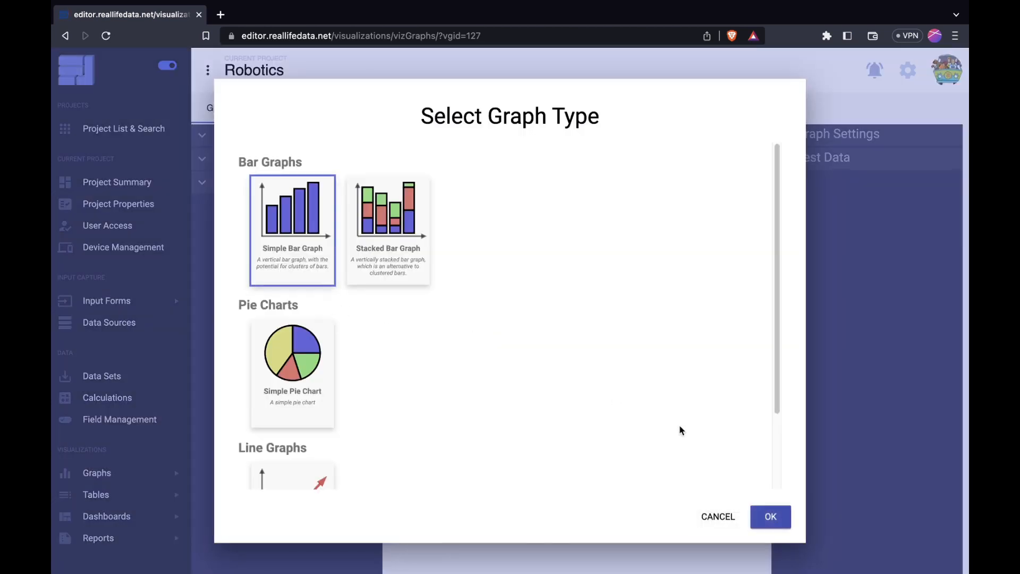
pyautogui.click(779, 526)
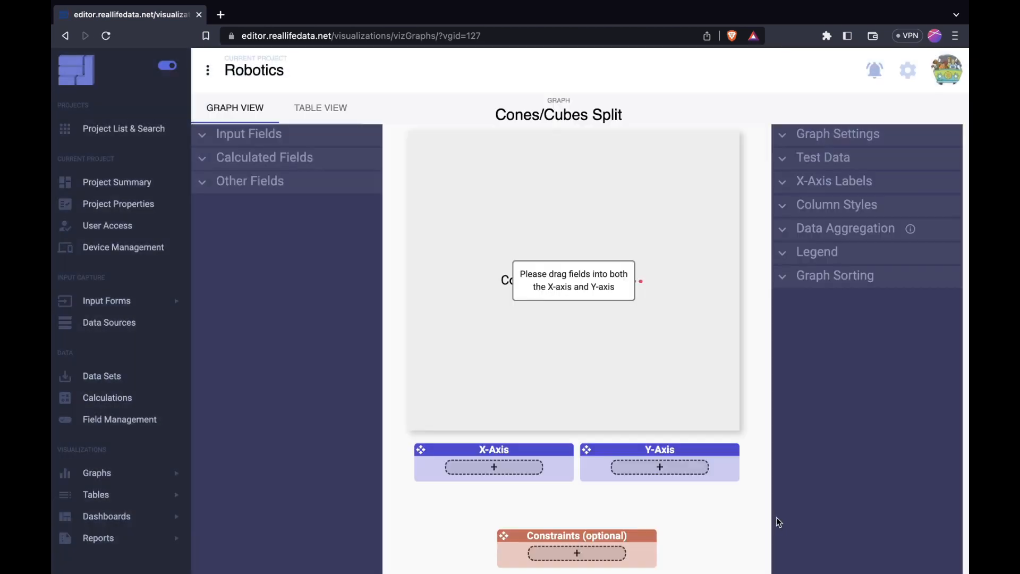
# Assign match-number to the graph's X-axis and the CubesScored and ConesScored calculated fields to its Y-axis.
pyautogui.click(313, 144)
pyautogui.moveTo(287, 181); pyautogui.dragTo(484, 437)
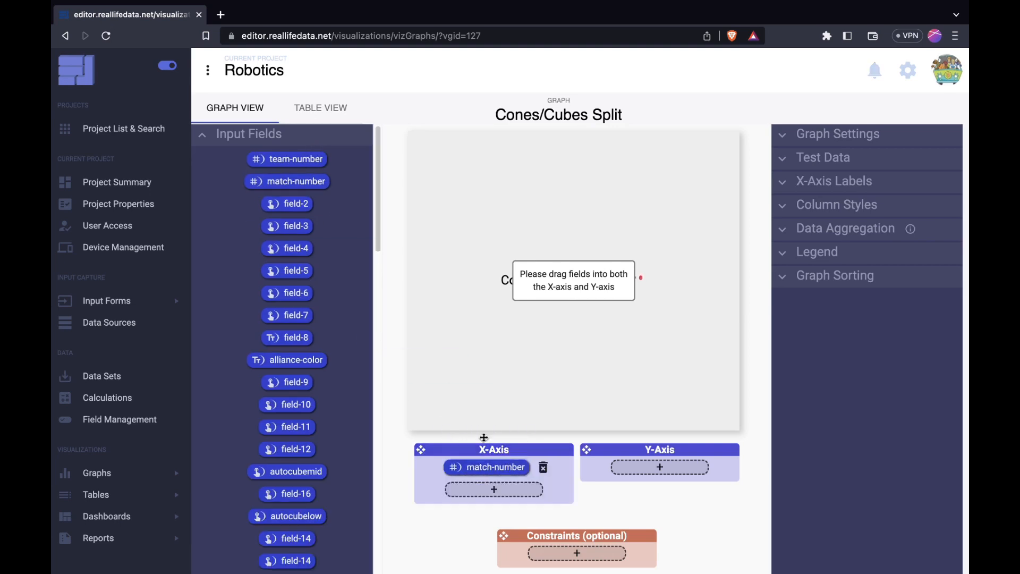
pyautogui.scroll(-15, 315, 378)
pyautogui.click(308, 537)
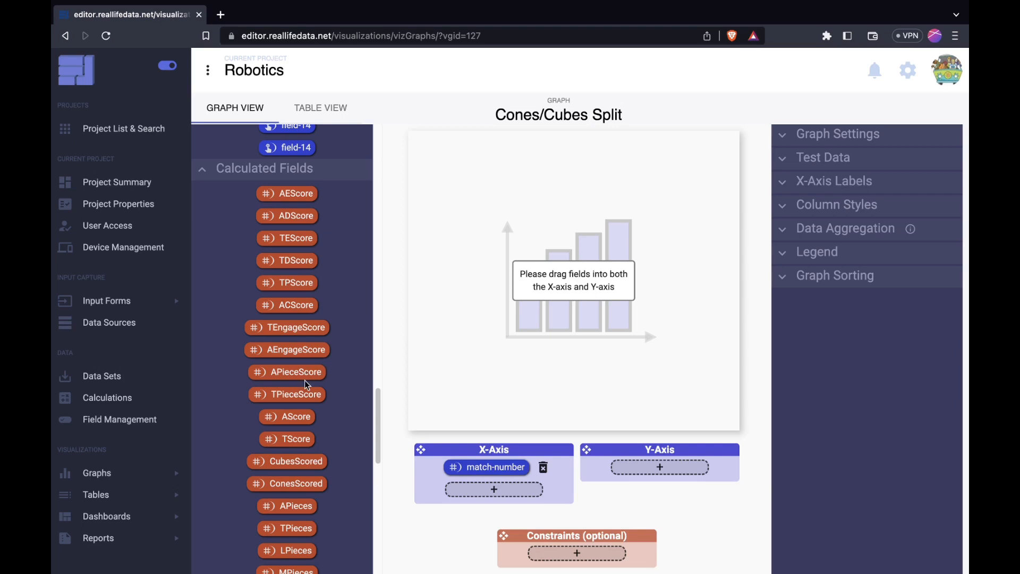
pyautogui.scroll(-1, 307, 385)
pyautogui.moveTo(311, 446); pyautogui.dragTo(660, 468)
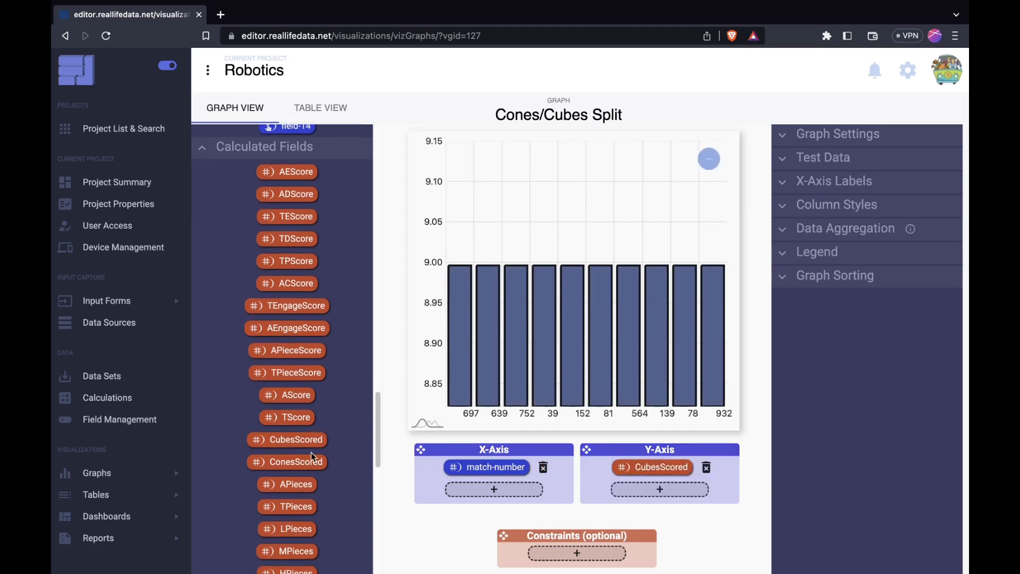
pyautogui.moveTo(313, 457); pyautogui.dragTo(660, 490)
# Use the default data set as the graph's test data and add team-number as a User Selection constraint.
pyautogui.click(818, 157)
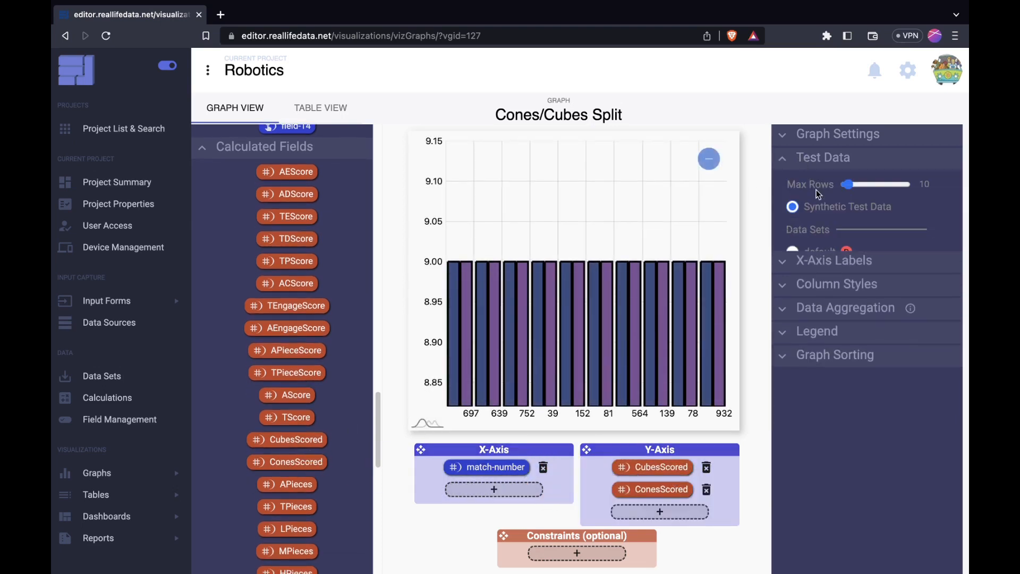
pyautogui.click(804, 253)
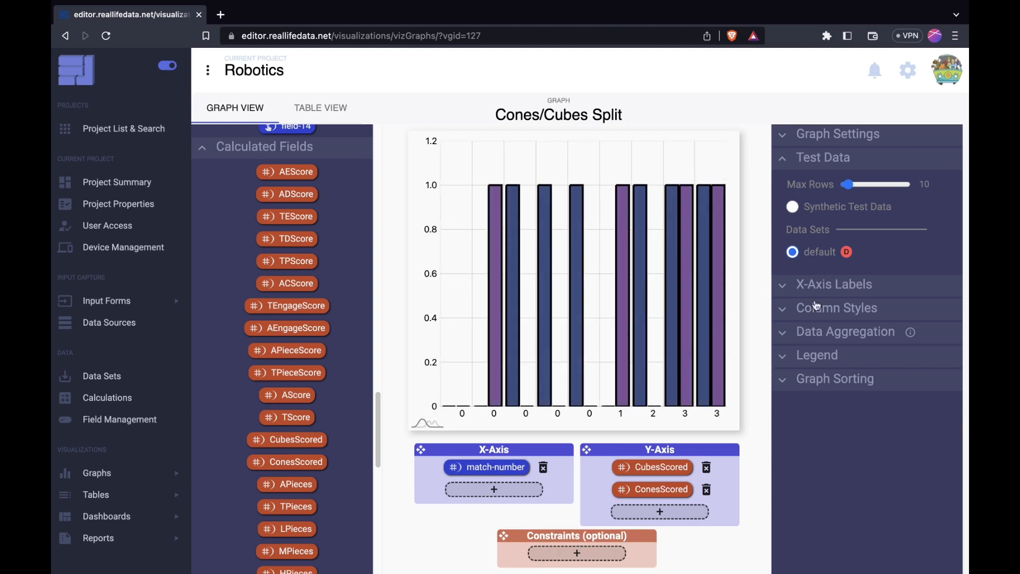
pyautogui.scroll(10, 289, 233)
pyautogui.scroll(10, 289, 234)
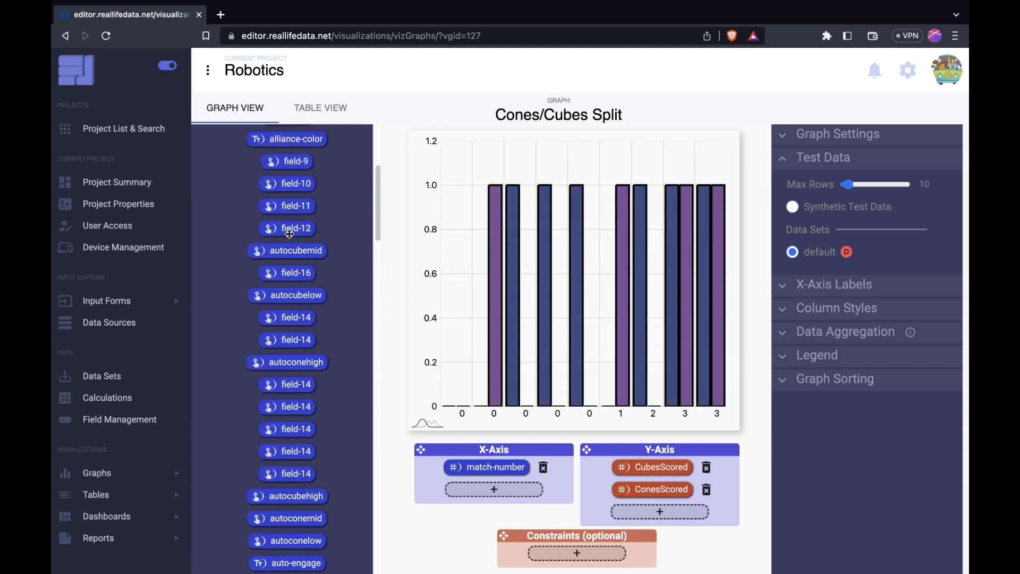
pyautogui.moveTo(287, 159); pyautogui.dragTo(608, 517)
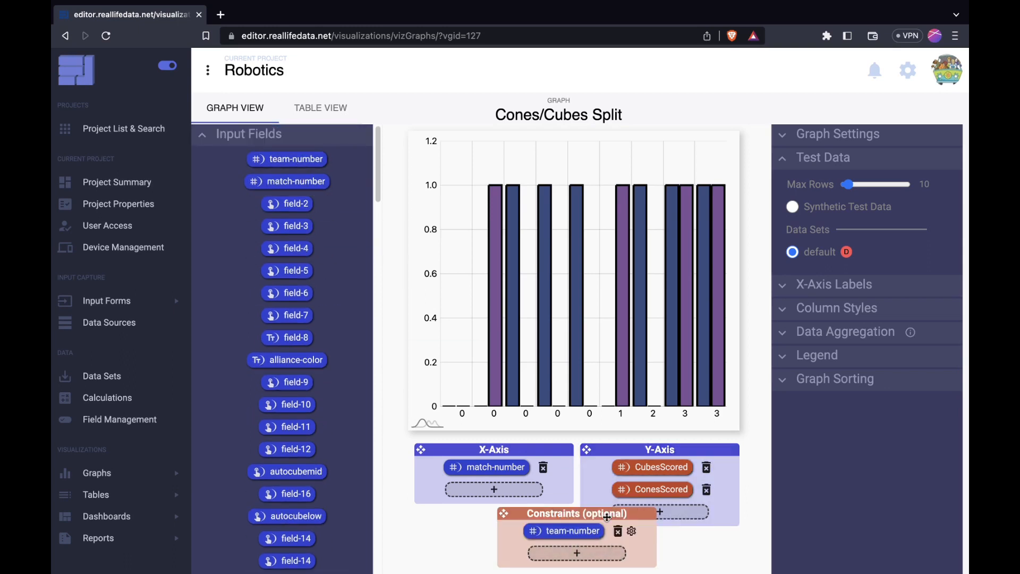
pyautogui.click(633, 534)
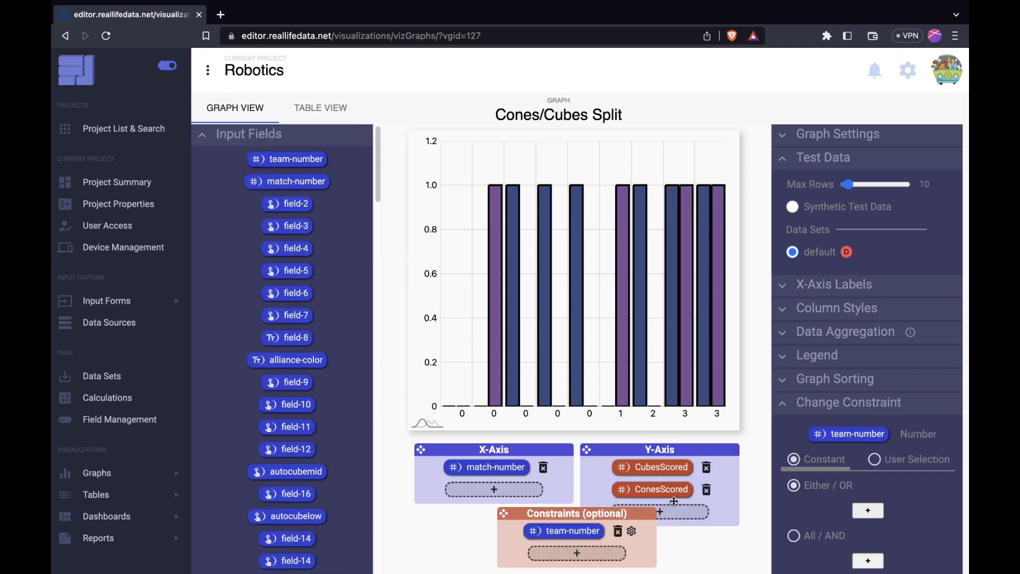
pyautogui.click(896, 461)
pyautogui.scroll(-3, 895, 462)
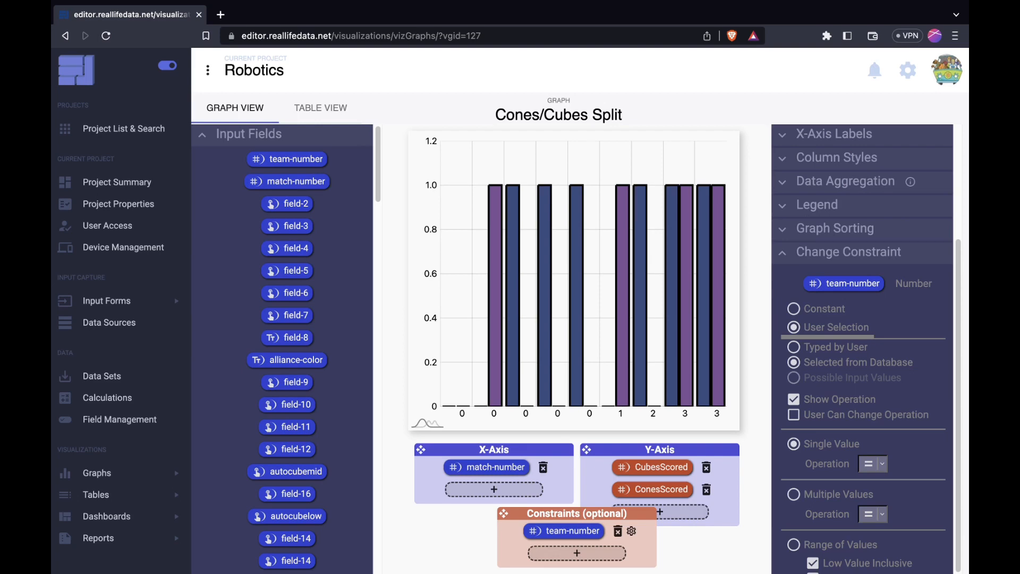
# Restyle the graph's columns without an outline, with Bar 1 in orange #ed930d and Bar 2 in bright violet.
pyautogui.scroll(2, 797, 237)
pyautogui.click(843, 272)
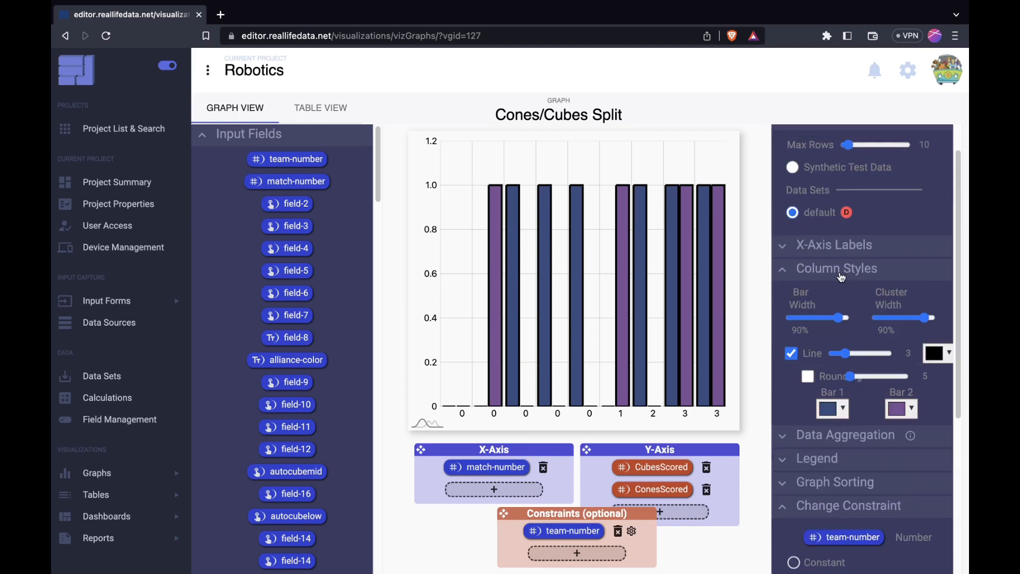
pyautogui.scroll(-1, 847, 393)
pyautogui.click(830, 391)
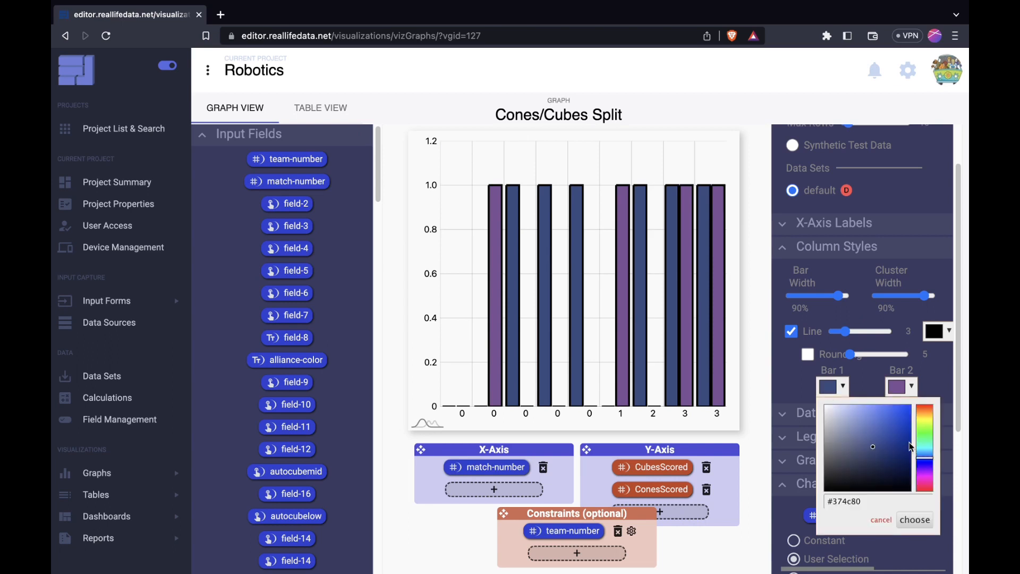
pyautogui.moveTo(870, 499); pyautogui.dragTo(847, 497)
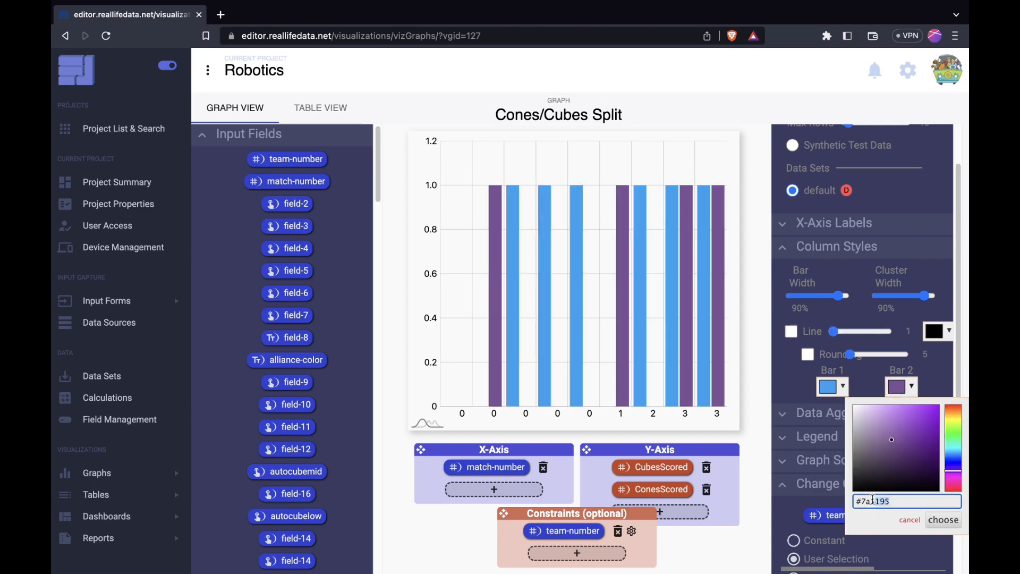
pyautogui.click(830, 391)
pyautogui.click(829, 392)
pyautogui.write('#e093')
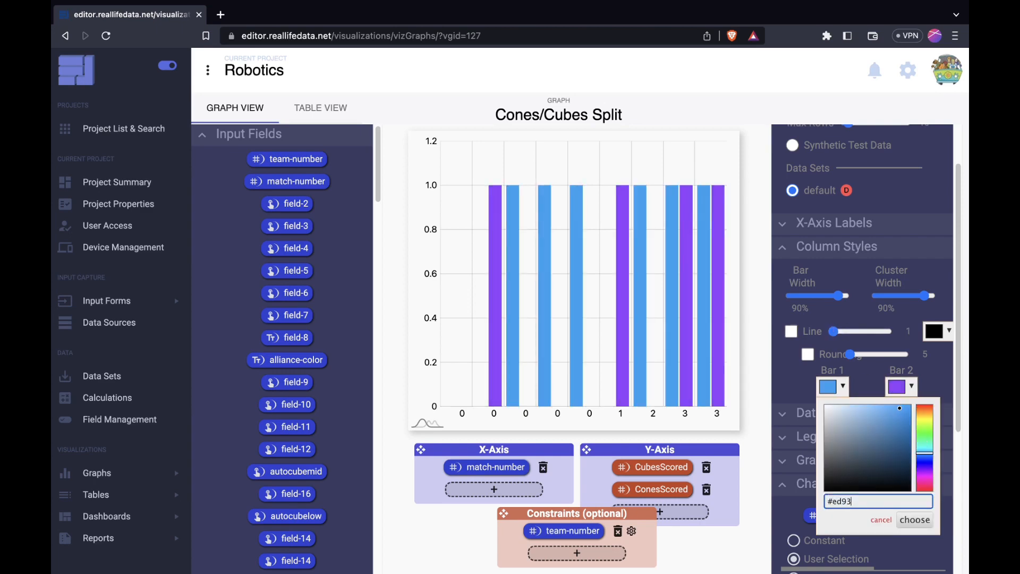
pyautogui.click(916, 514)
# Place the bar graph's legend at the Top and paste replacement color codes for Bar 1 and Bar 2.
pyautogui.click(814, 442)
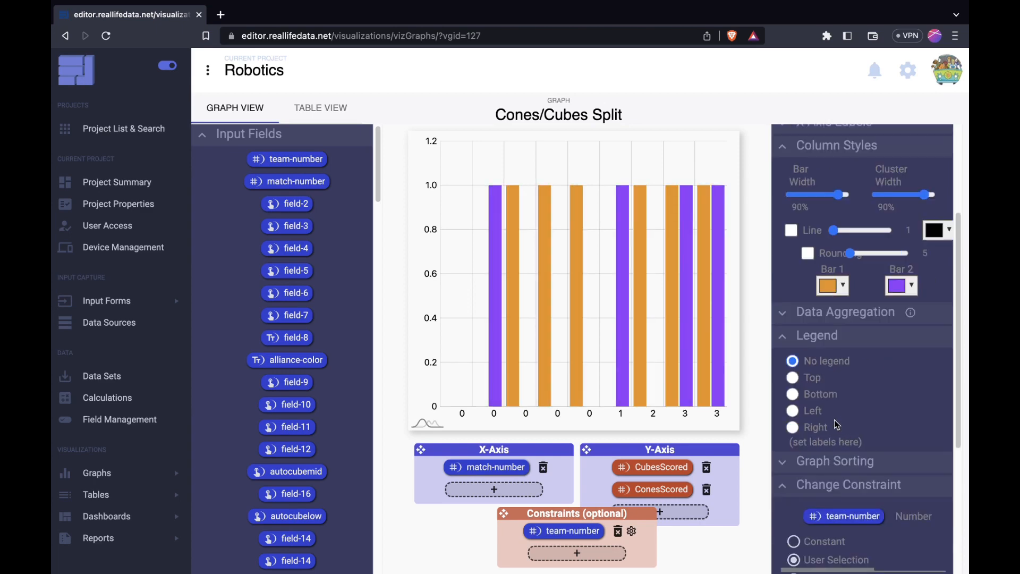
pyautogui.click(807, 378)
pyautogui.click(832, 285)
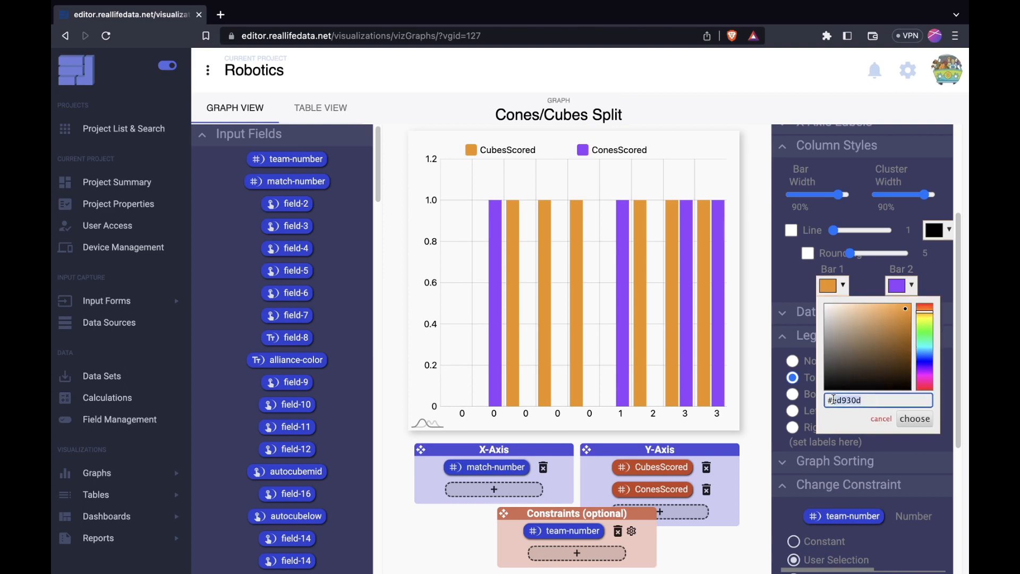
pyautogui.press('super+v')
pyautogui.click(915, 420)
pyautogui.click(901, 286)
pyautogui.press('super+v')
pyautogui.click(943, 420)
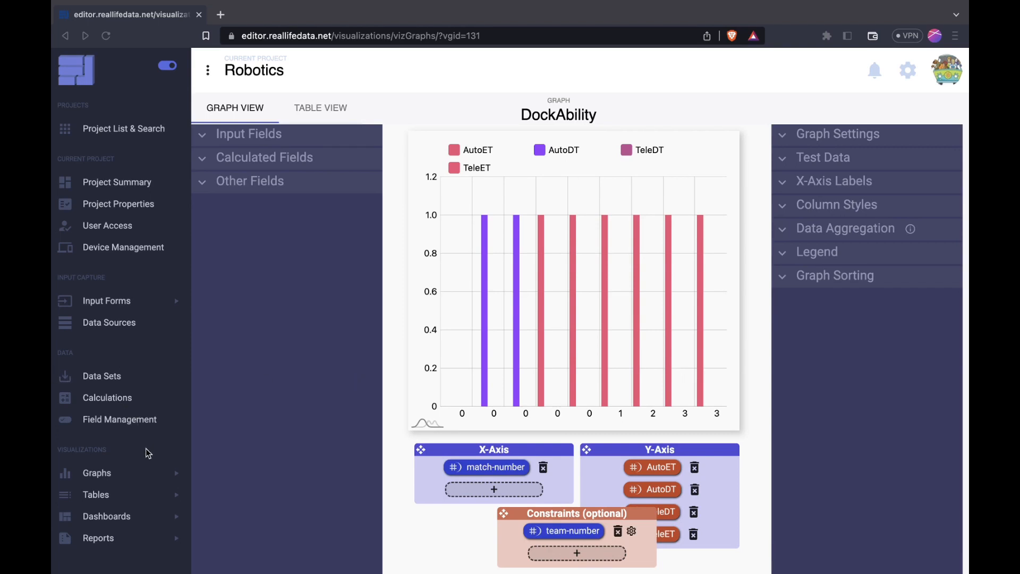
# Create a new table named Auto-Table.
pyautogui.click(149, 497)
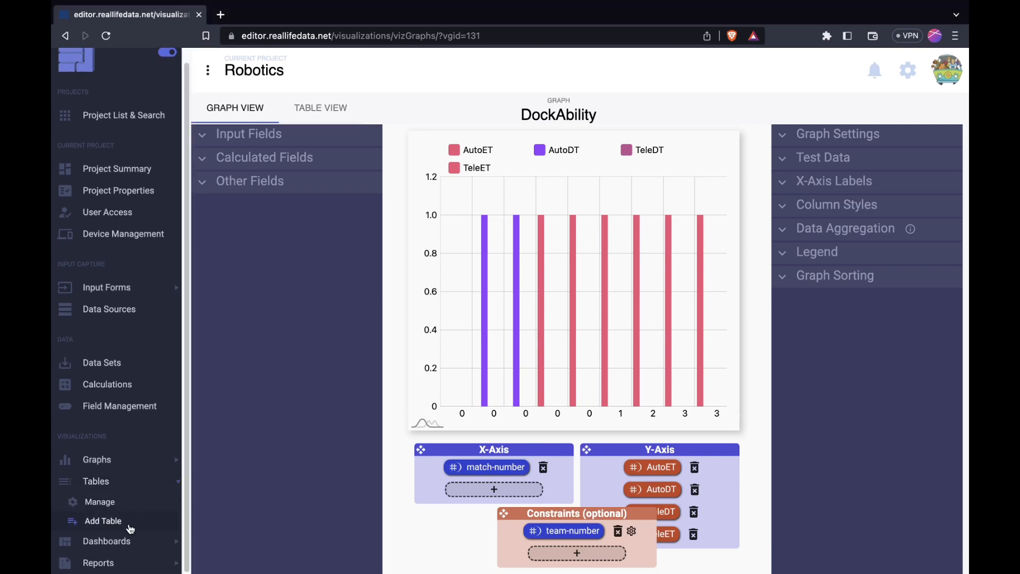
pyautogui.click(128, 523)
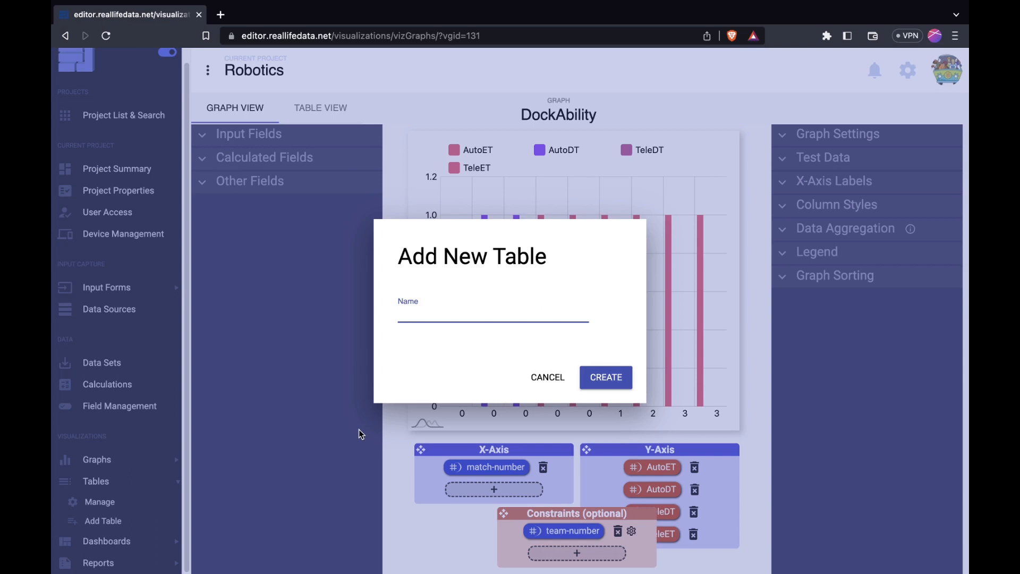
pyautogui.write('Auto-Table')
pyautogui.press('Return')
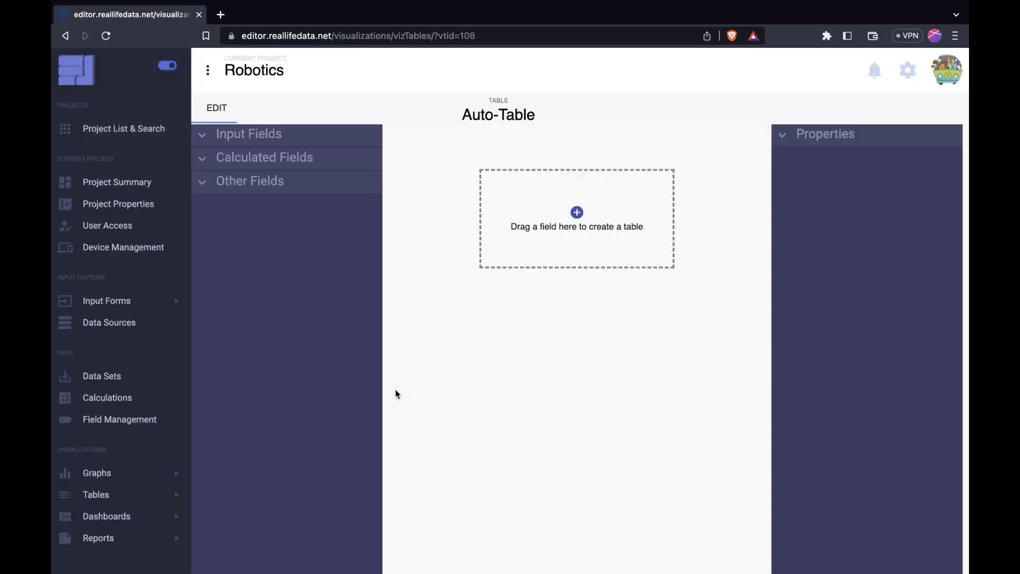
# Add the team-number input field as the table's first column.
pyautogui.click(291, 135)
pyautogui.scroll(-10, 282, 308)
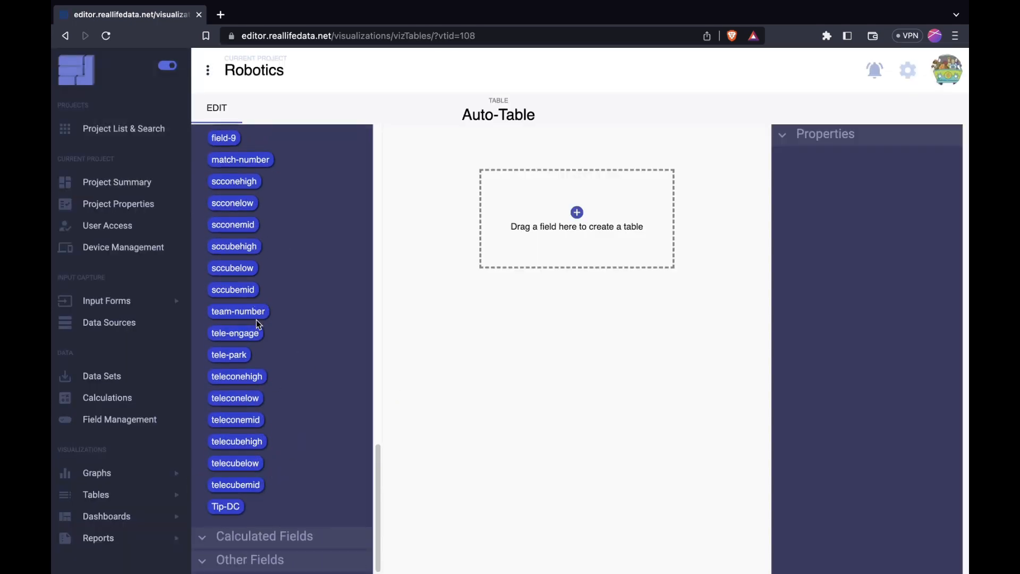
pyautogui.moveTo(257, 321); pyautogui.dragTo(578, 235)
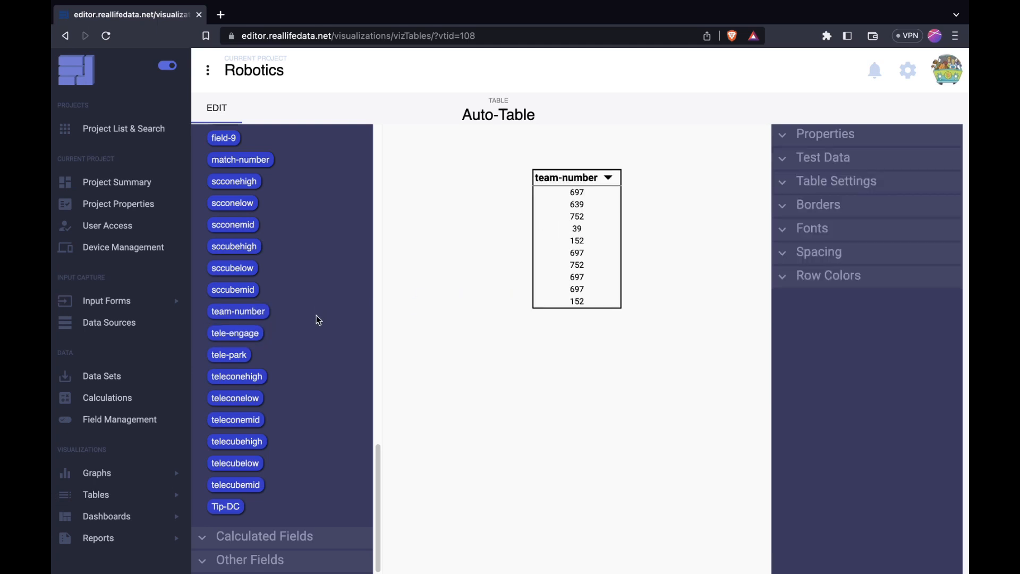
# Add the calculated fields AutoCommunityPercent, AutoDockPercent and AutoEngagePercent as columns after team-number.
pyautogui.click(314, 547)
pyautogui.scroll(-5, 301, 490)
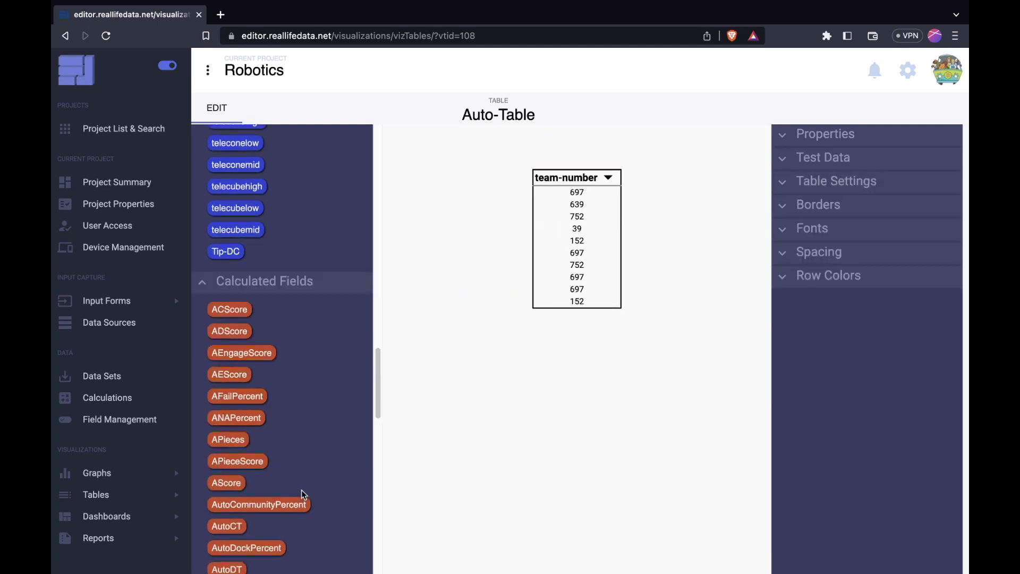
pyautogui.moveTo(282, 486); pyautogui.dragTo(622, 256)
pyautogui.scroll(-3, 329, 467)
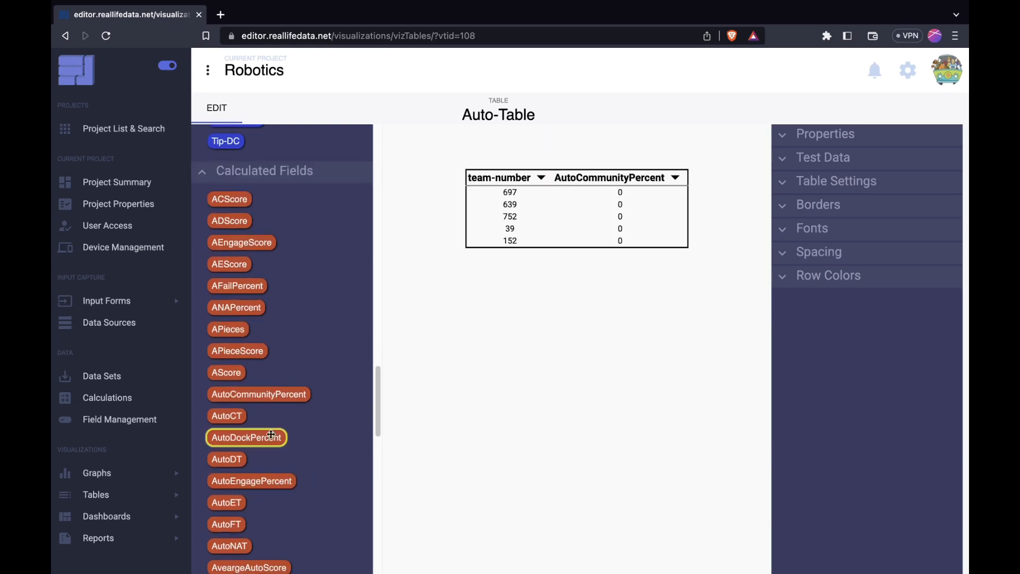
pyautogui.moveTo(246, 437); pyautogui.dragTo(652, 256)
pyautogui.moveTo(252, 481); pyautogui.dragTo(742, 232)
# Insert the calculated fields AverageAutoPieces and AveargeAutoScore as columns between AutoDockPercent and AutoEngagePercent.
pyautogui.scroll(-10, 314, 420)
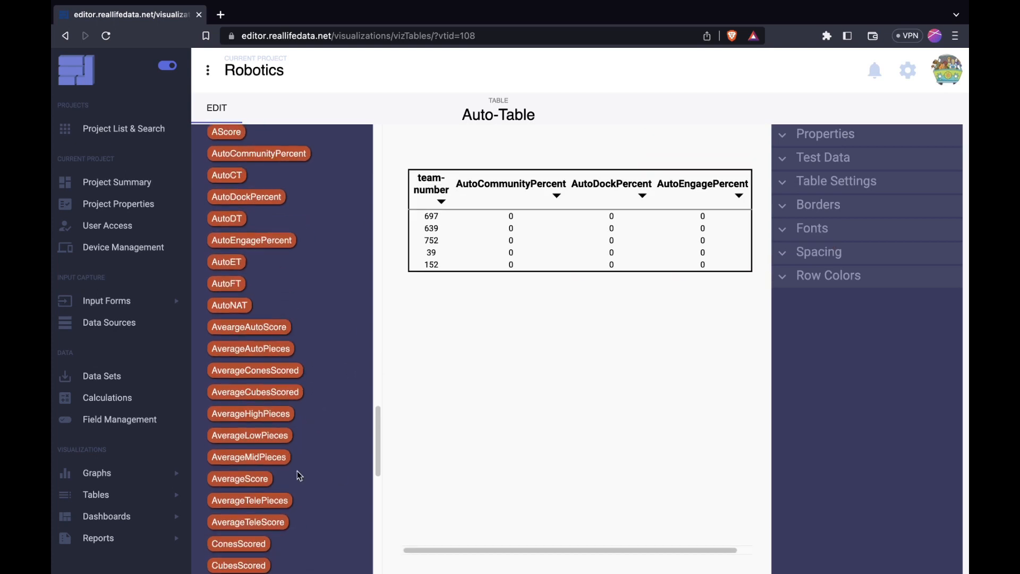
pyautogui.scroll(5, 319, 469)
pyautogui.moveTo(250, 373); pyautogui.dragTo(707, 236)
pyautogui.moveTo(250, 394); pyautogui.dragTo(654, 246)
pyautogui.hscroll(3, 585, 537)
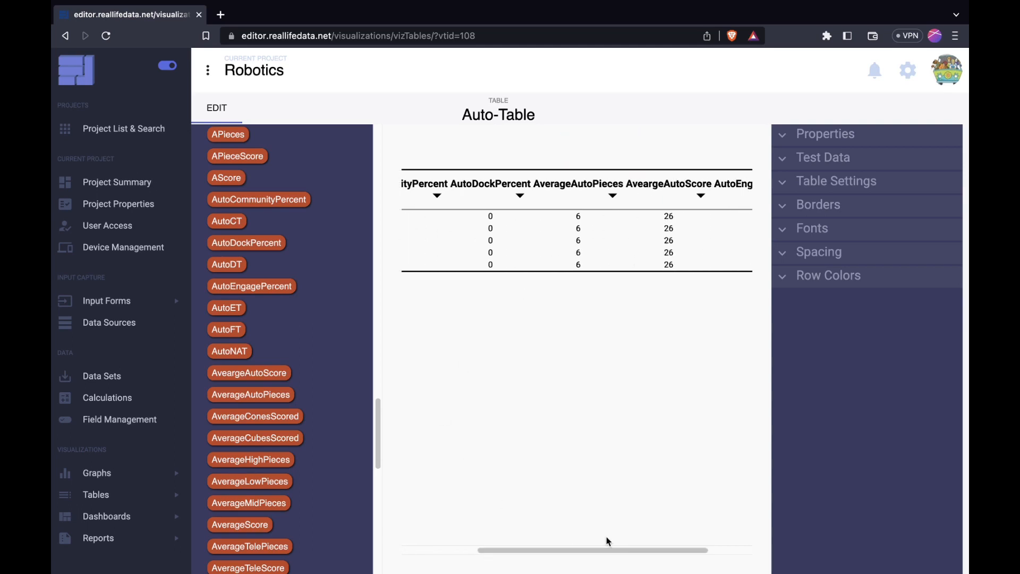
# Insert AFailPercent and ANAPercent as columns between AutoDockPercent and AverageAutoPieces.
pyautogui.scroll(4, 250, 417)
pyautogui.moveTo(248, 282); pyautogui.dragTo(580, 319)
pyautogui.moveTo(232, 307); pyautogui.dragTo(592, 246)
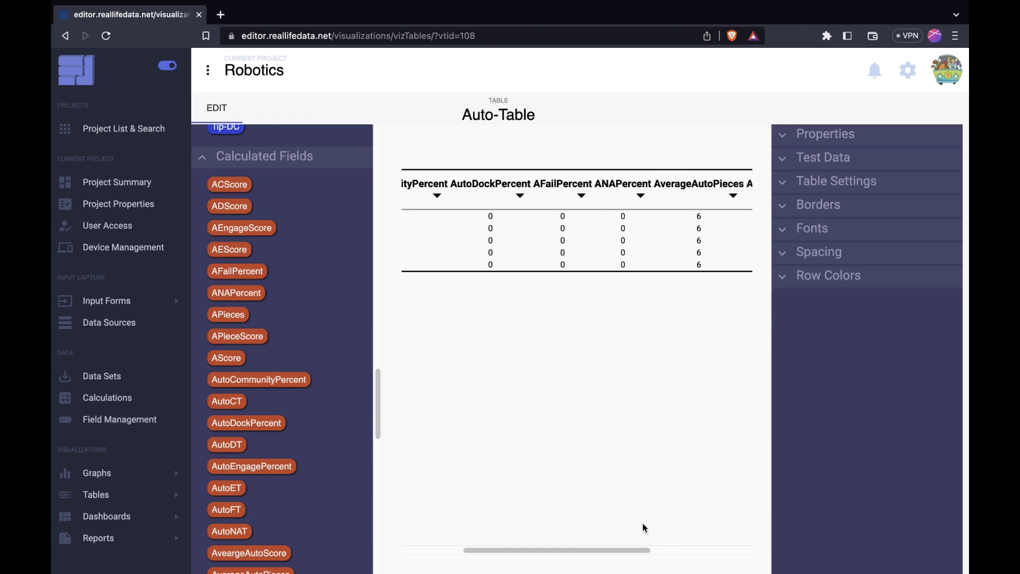
# Use the default data set as the table's test data and review the columns.
pyautogui.moveTo(645, 551); pyautogui.dragTo(758, 327)
pyautogui.click(790, 162)
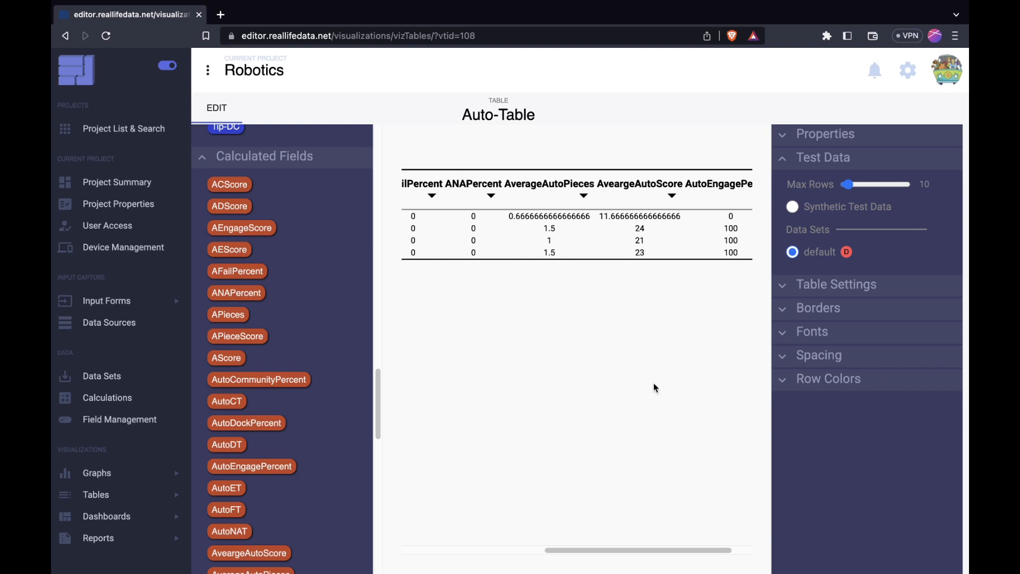
pyautogui.moveTo(638, 550); pyautogui.dragTo(502, 548)
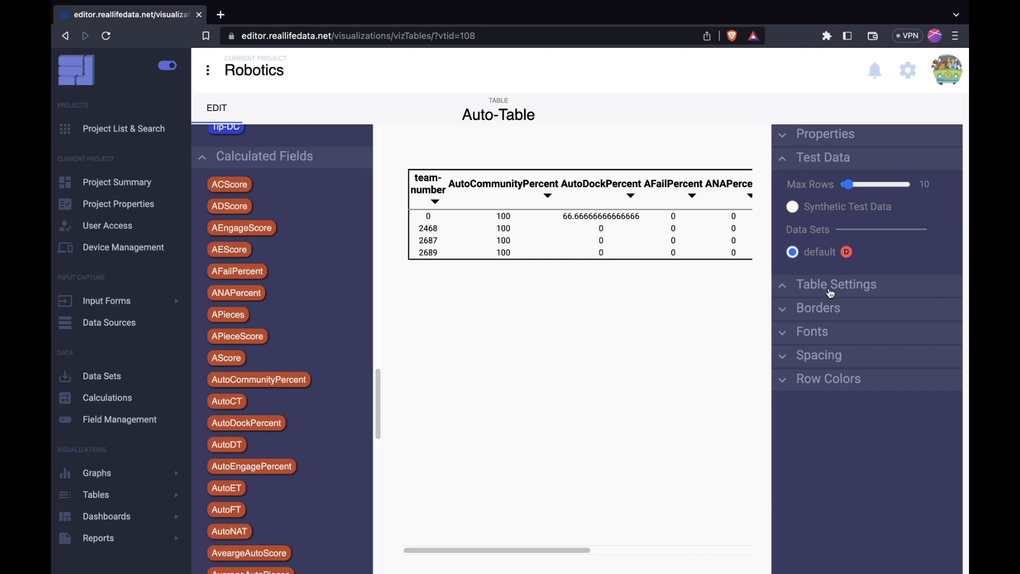
# Enable the table's Outer and Inner borders and set the Sep border color to black #000000.
pyautogui.click(833, 393)
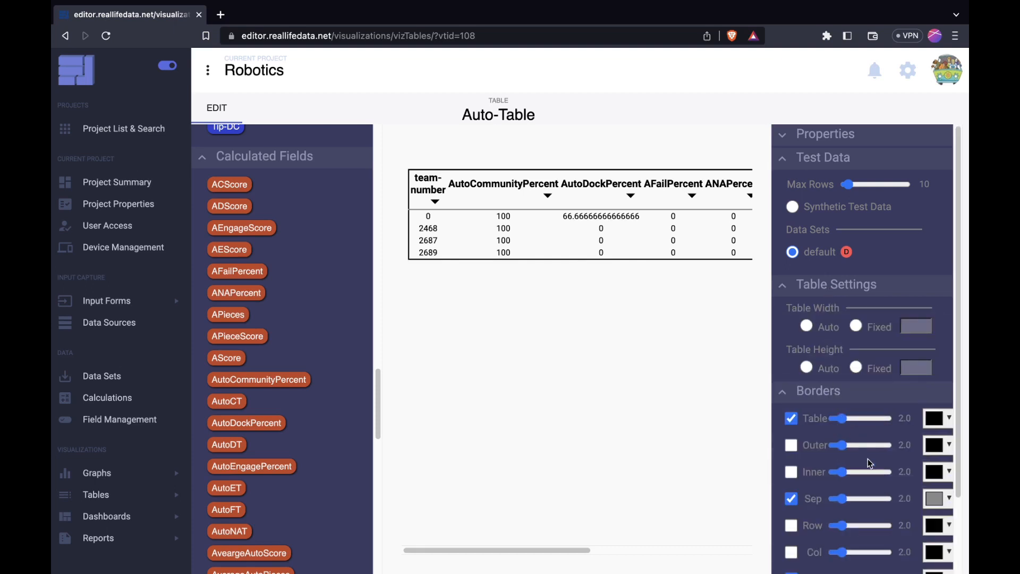
pyautogui.click(793, 471)
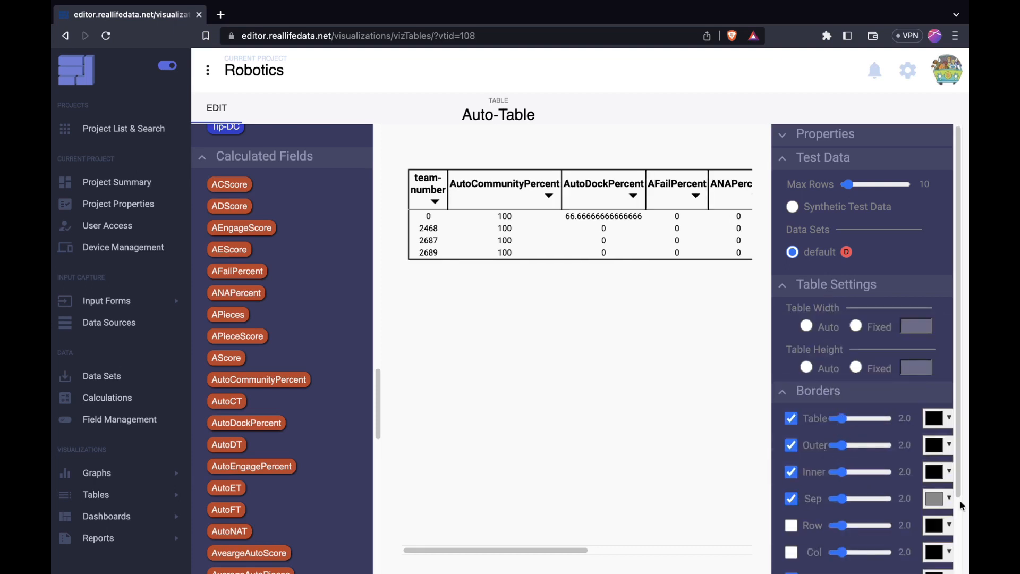
pyautogui.click(938, 499)
pyautogui.click(853, 443)
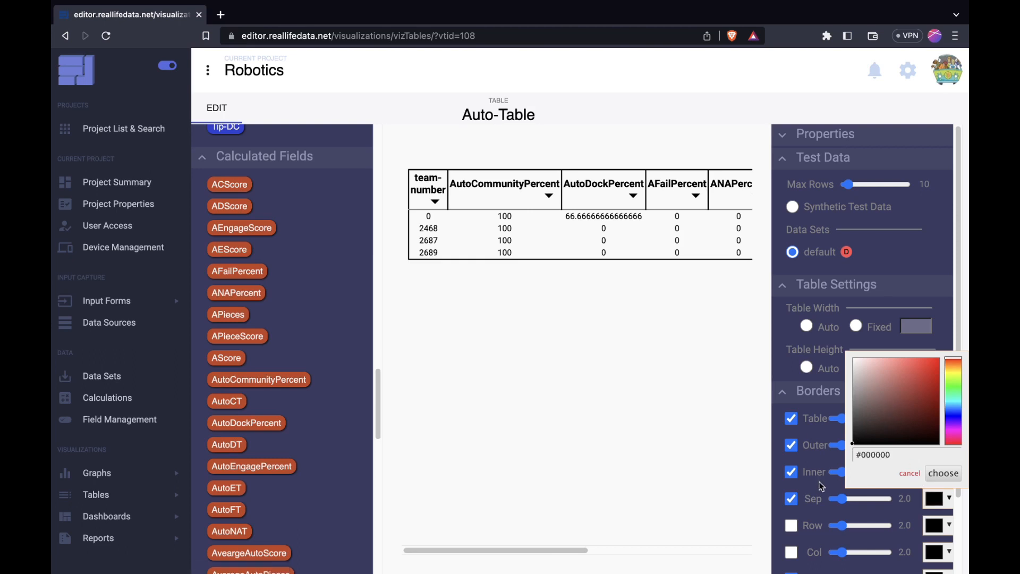
pyautogui.click(949, 477)
# Enable the table's Row and Col borders and choose a color for the border entry below them.
pyautogui.click(791, 525)
pyautogui.click(791, 551)
pyautogui.scroll(-7, 858, 517)
pyautogui.click(918, 486)
pyautogui.click(943, 454)
pyautogui.click(850, 337)
pyautogui.write('4')
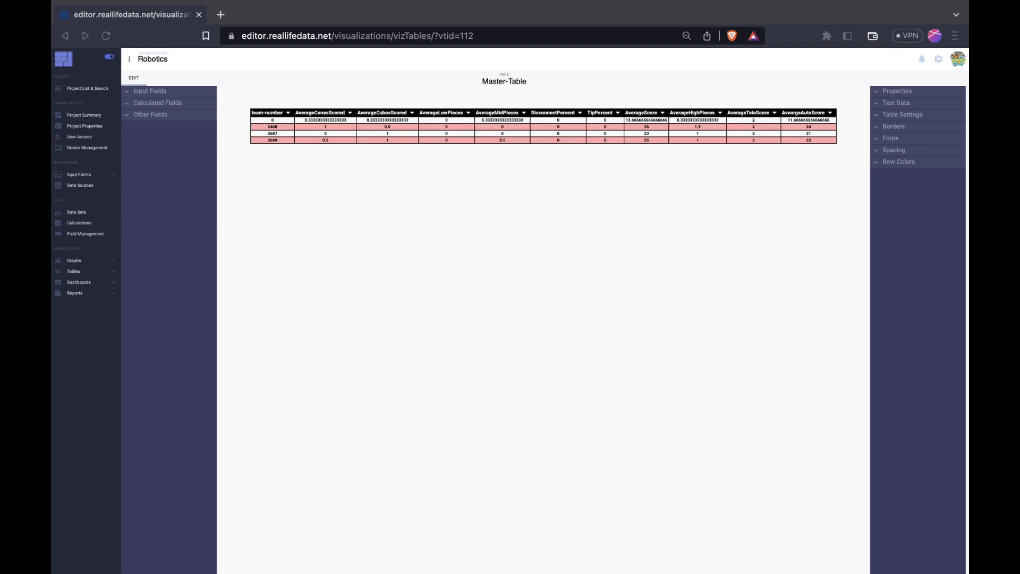
# Create a new dashboard named TeamDashboard.
pyautogui.click(102, 282)
pyautogui.click(82, 302)
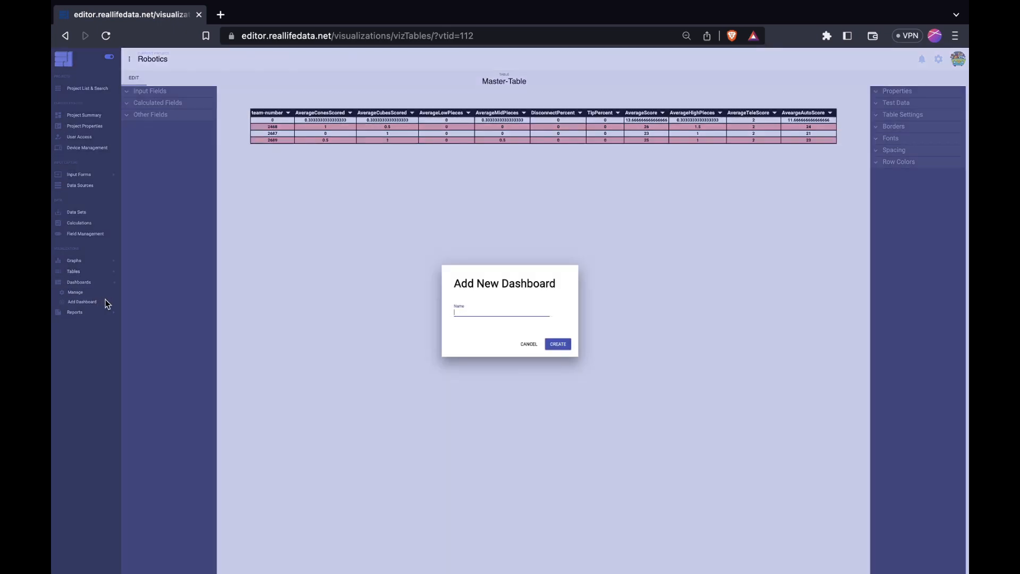
pyautogui.write('TeamDashboard')
pyautogui.press('Return')
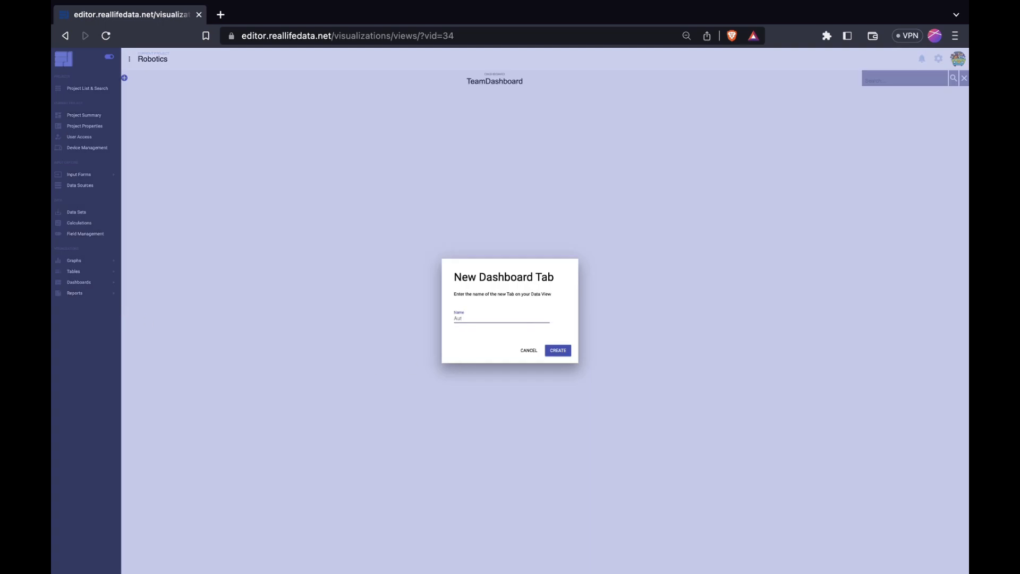
# Add four tabs to the dashboard, named Auto, TeleOp, Docking and Overall.
pyautogui.write('Auto')
pyautogui.press('Return')
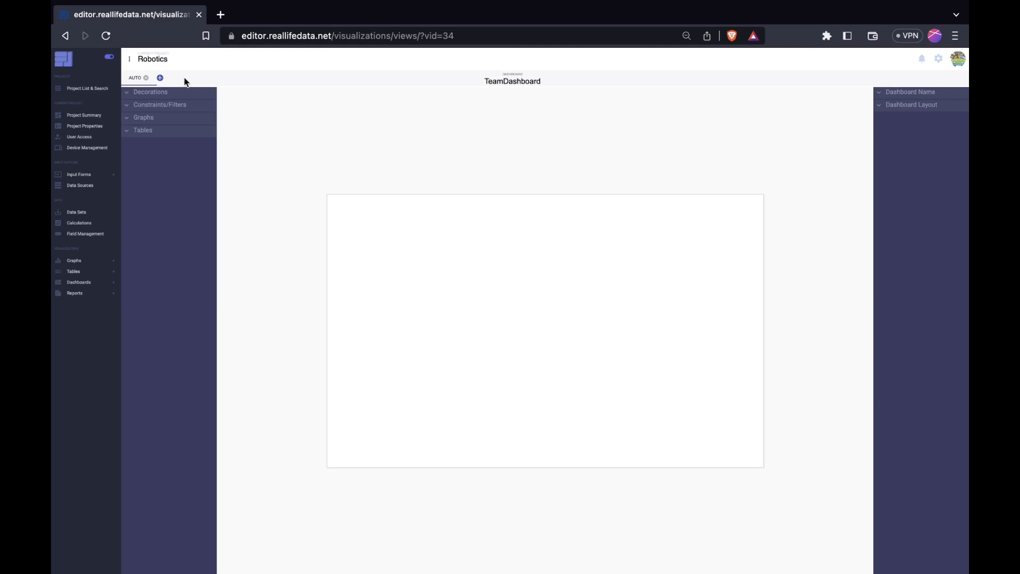
pyautogui.click(160, 78)
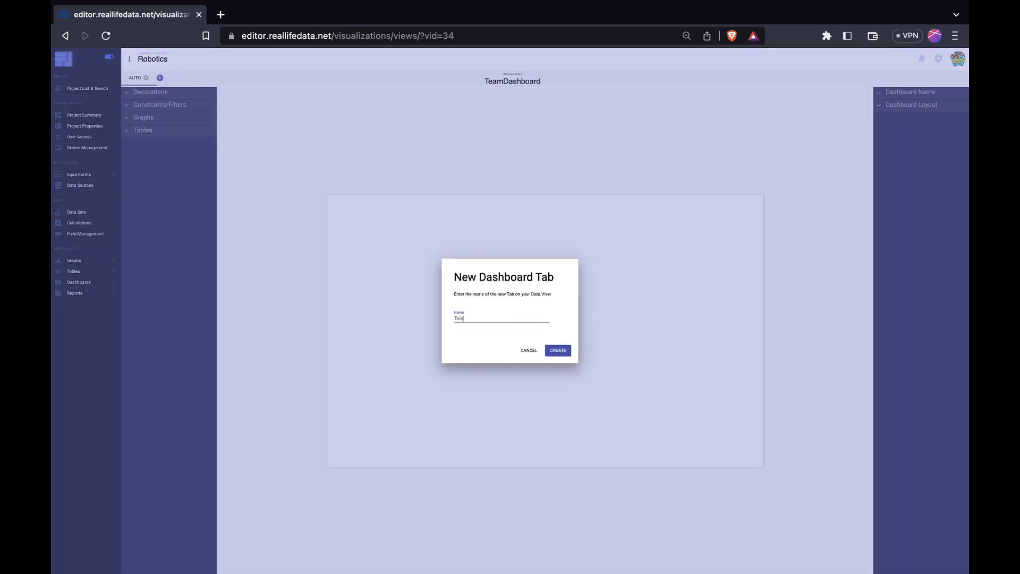
pyautogui.write('TeleOp')
pyautogui.press('Return')
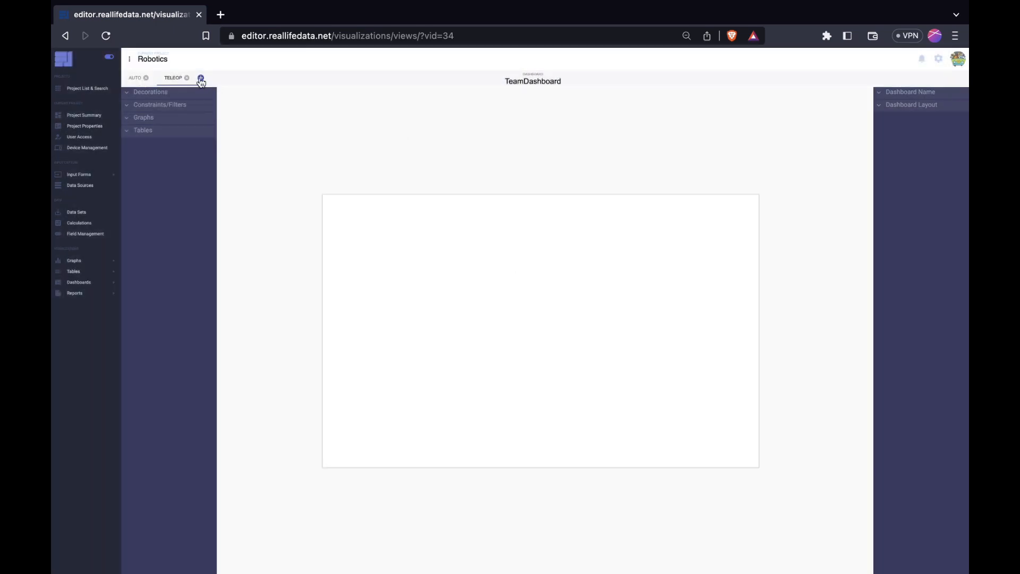
pyautogui.click(201, 78)
pyautogui.write('Docking')
pyautogui.press('Return')
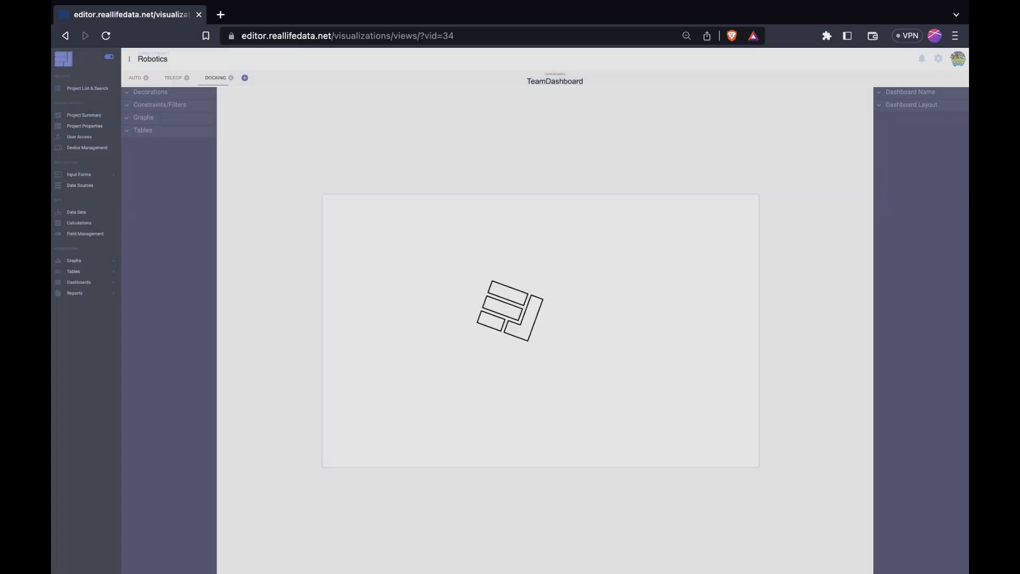
pyautogui.click(245, 78)
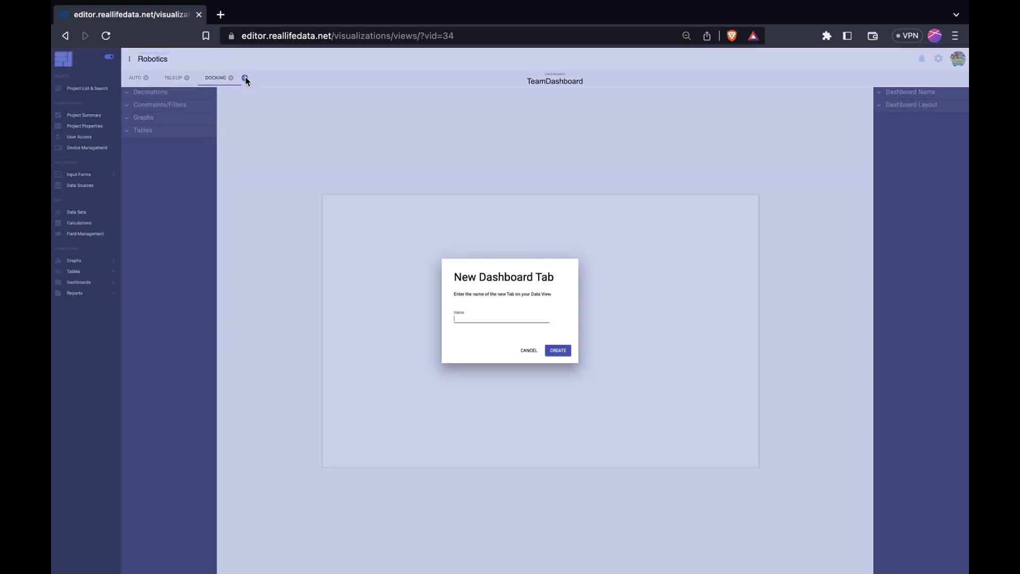
pyautogui.press('Return')
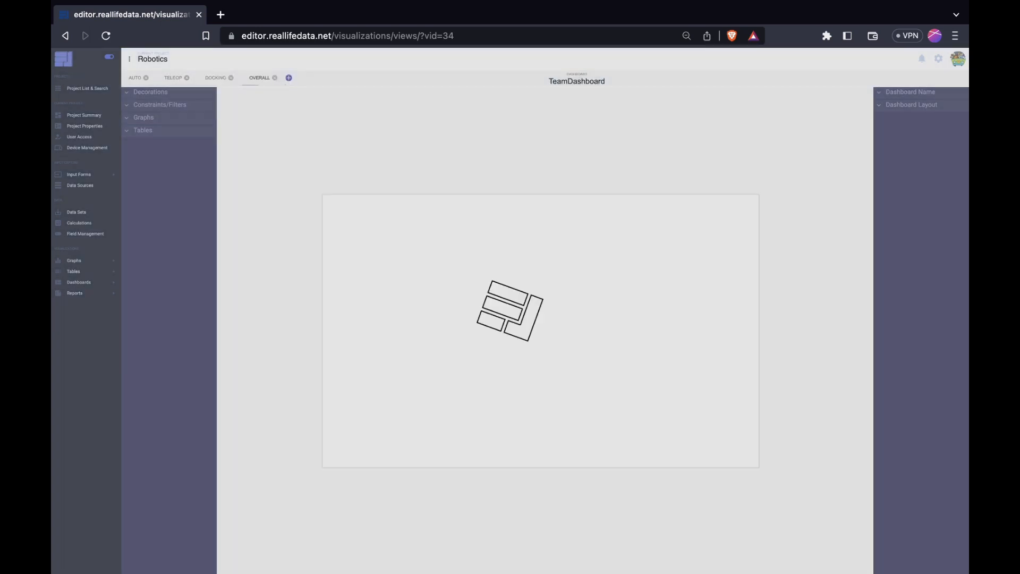
pyautogui.press('super+equal')
pyautogui.press('super+equal')
pyautogui.press('super+equal')
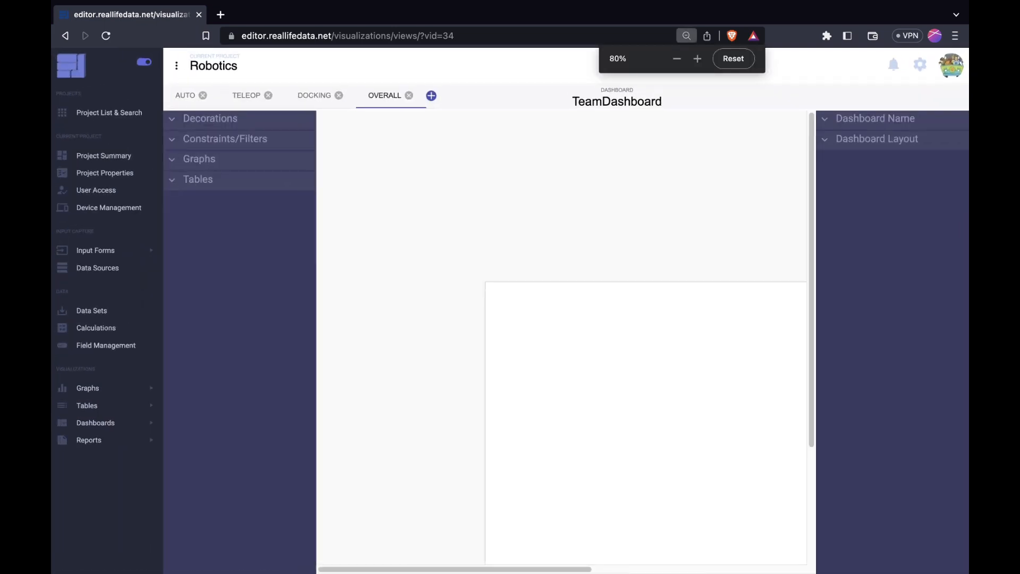
pyautogui.scroll(-5, 476, 280)
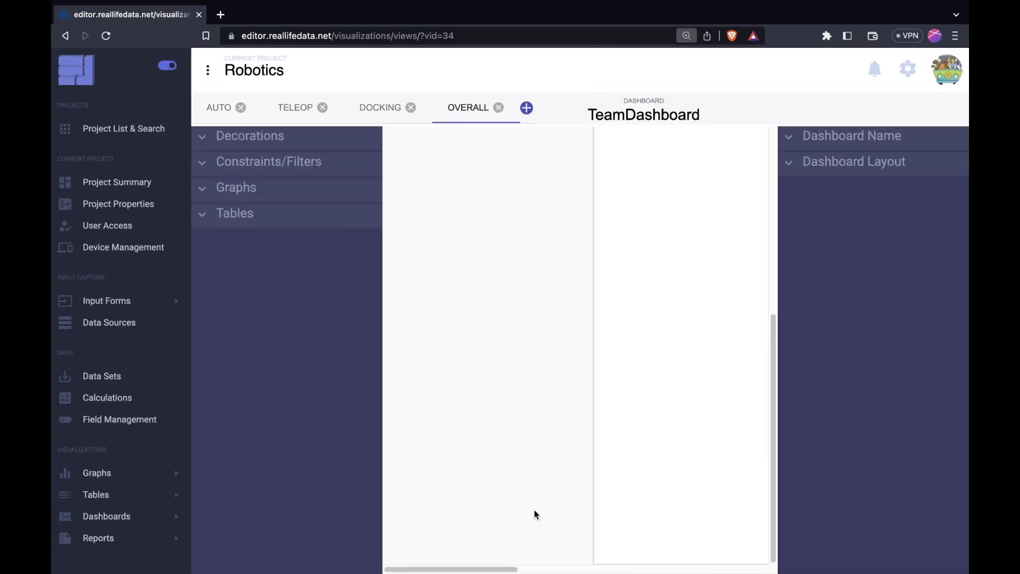
pyautogui.press('super+minus')
pyautogui.press('super+minus')
pyautogui.press('super+minus')
pyautogui.press('super+minus')
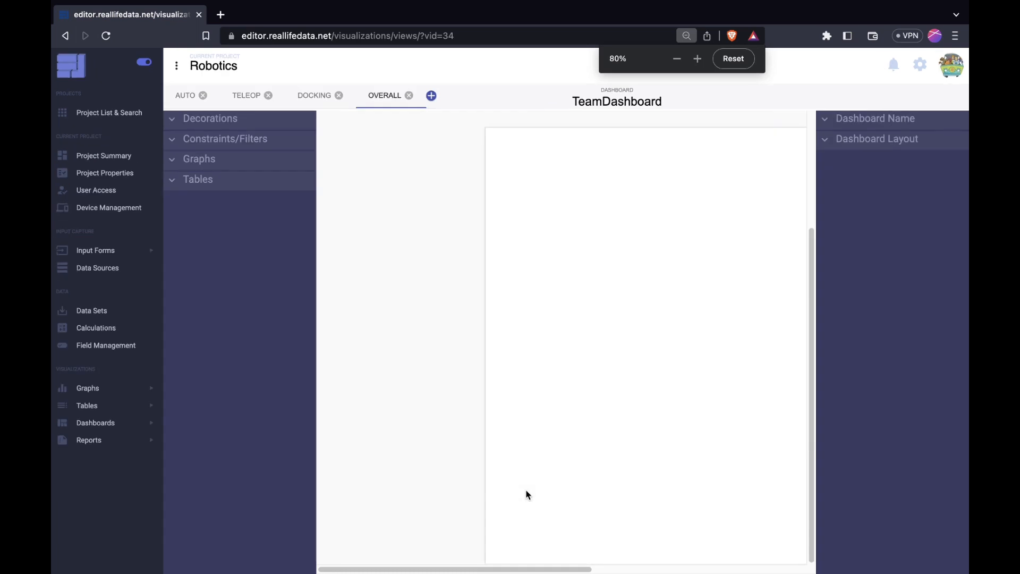
pyautogui.press('super+minus')
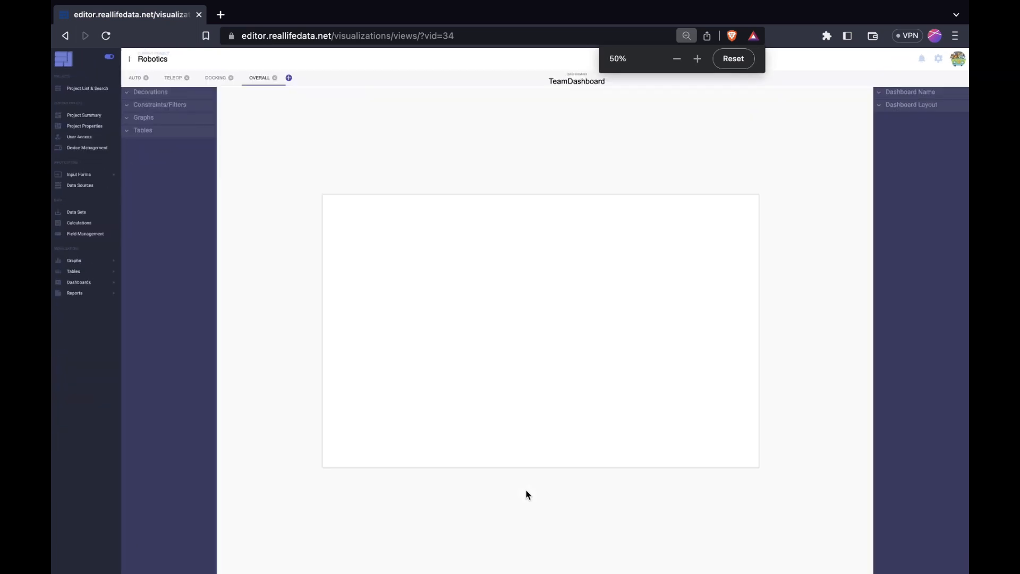
# Place a User Select constraint for the team-number field in the upper-right area of the Overall dashboard canvas.
pyautogui.click(200, 108)
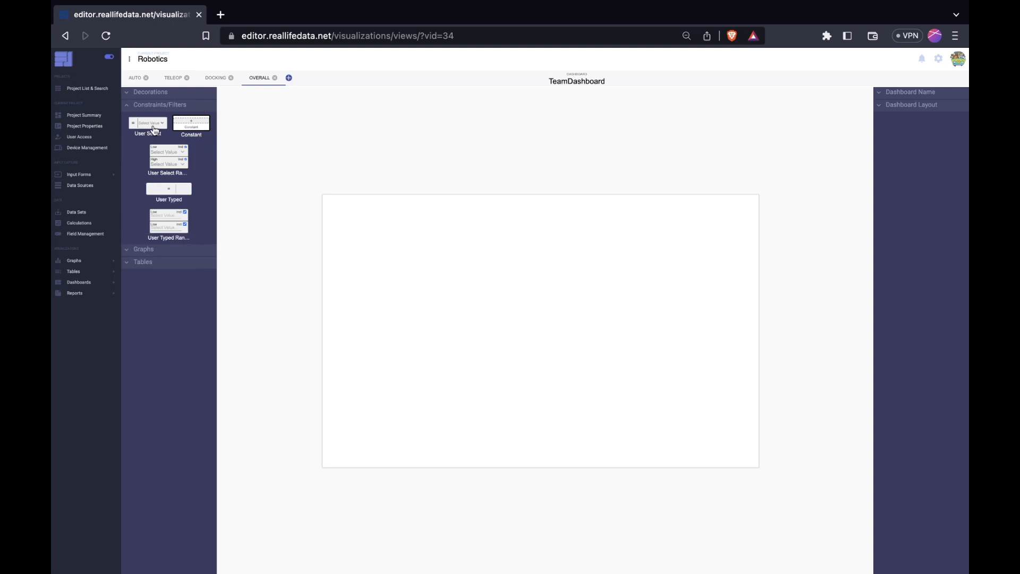
pyautogui.moveTo(154, 128); pyautogui.dragTo(709, 232)
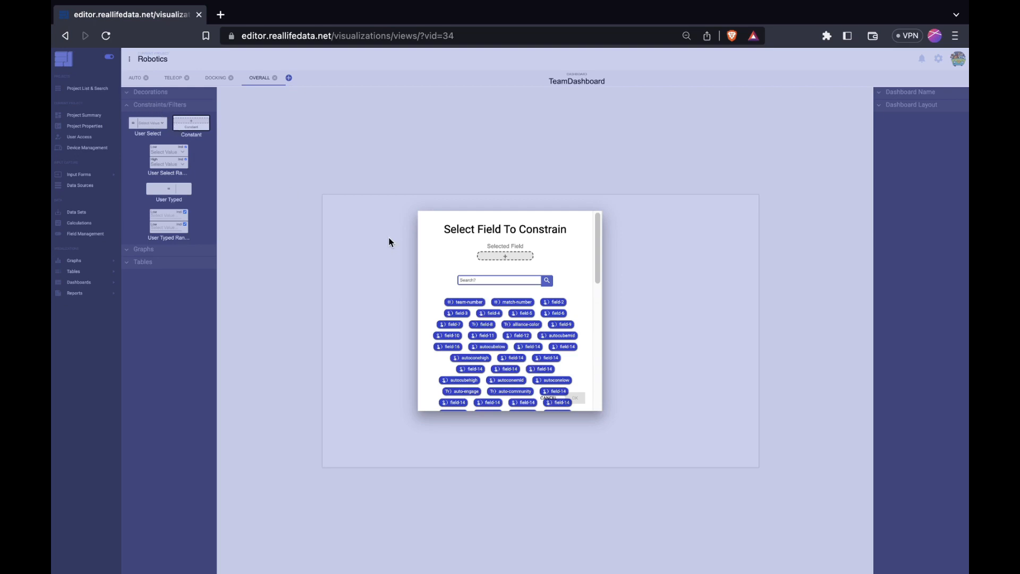
pyautogui.click(479, 303)
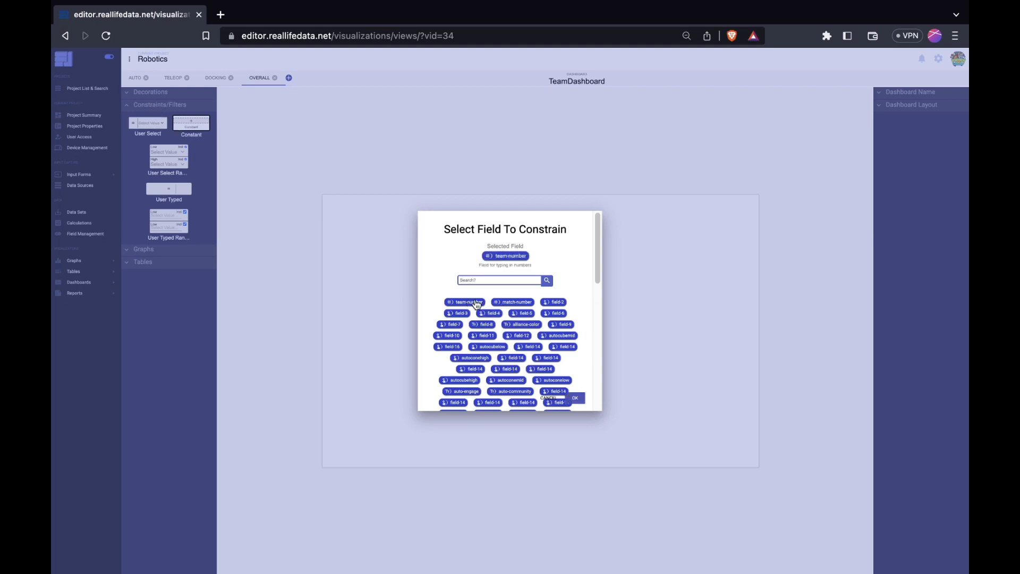
pyautogui.click(576, 399)
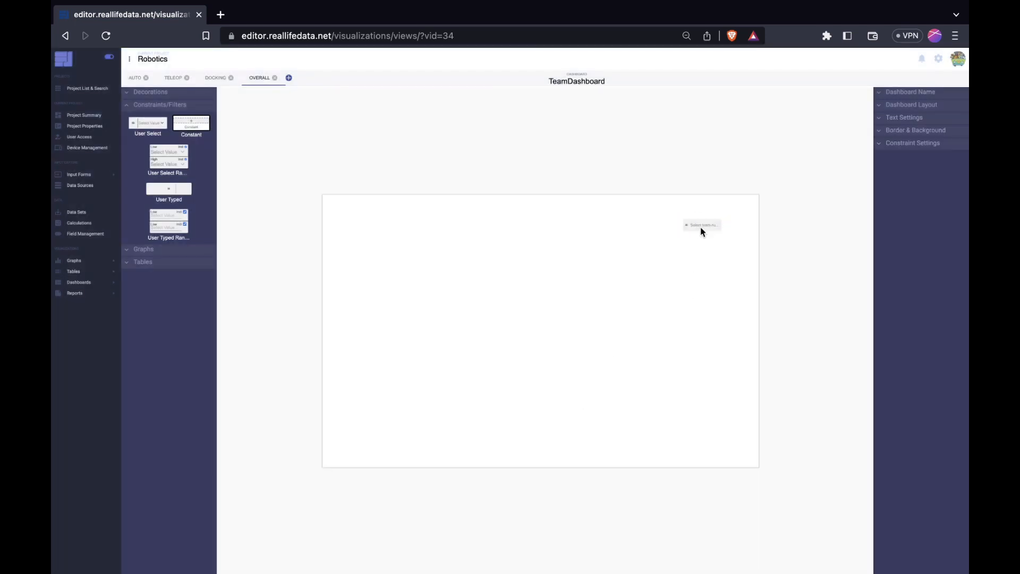
# Enlarge the team-number selector and position it in the upper-right corner of the dashboard canvas.
pyautogui.click(702, 228)
pyautogui.moveTo(683, 235); pyautogui.dragTo(722, 222)
pyautogui.click(671, 237)
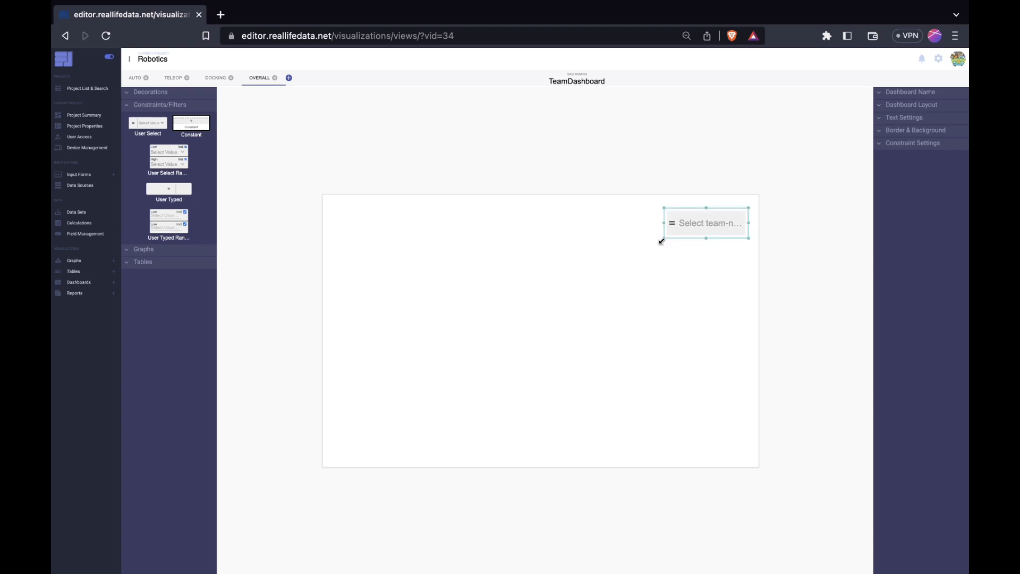
pyautogui.moveTo(661, 241); pyautogui.dragTo(652, 242)
pyautogui.moveTo(714, 221); pyautogui.dragTo(707, 223)
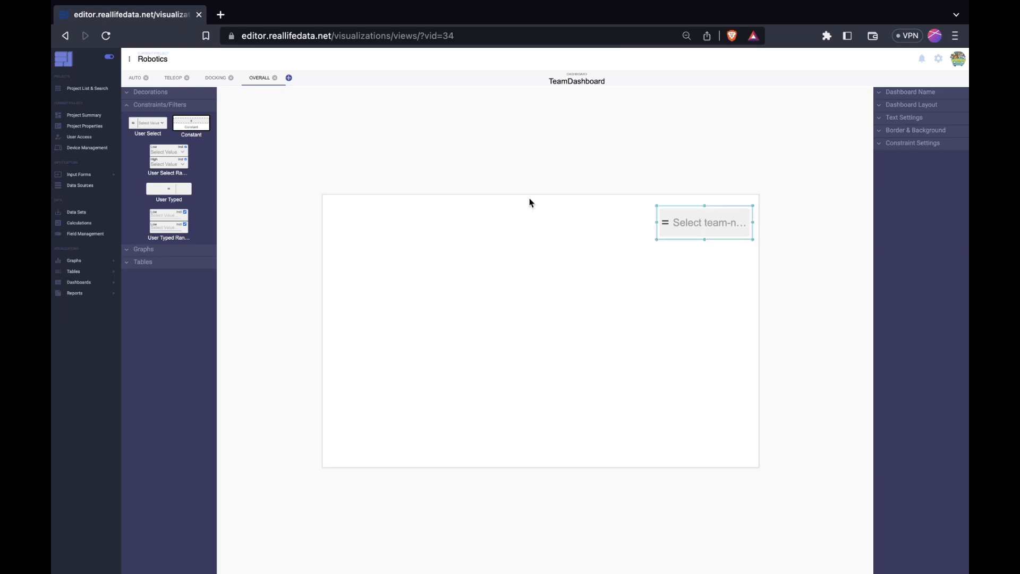
# Place the Total - Tele - Auto graph in the canvas's lower-right area and delete the extra team-number selector that comes with it.
pyautogui.click(198, 250)
pyautogui.scroll(-5, 181, 256)
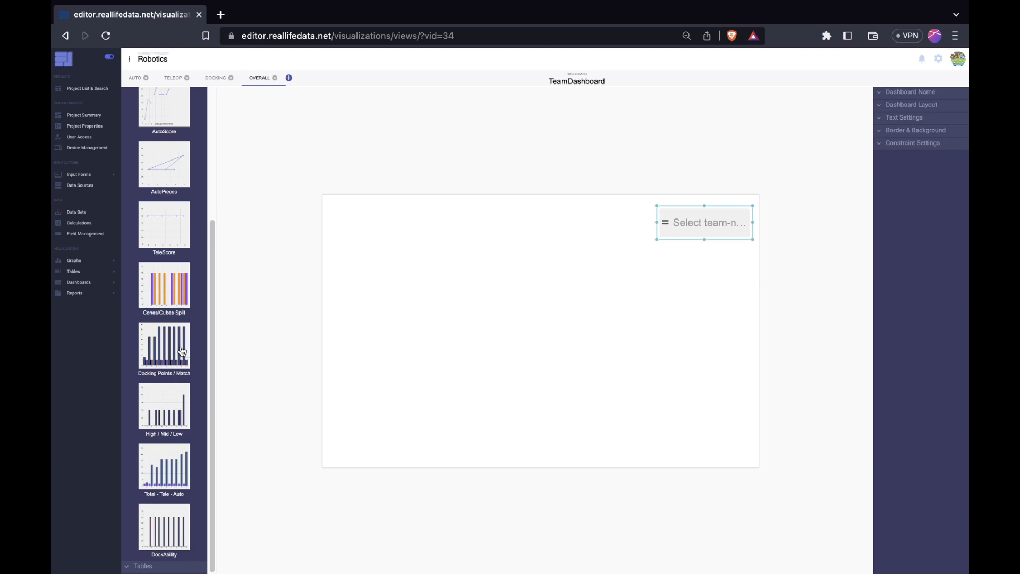
pyautogui.moveTo(182, 472); pyautogui.dragTo(686, 431)
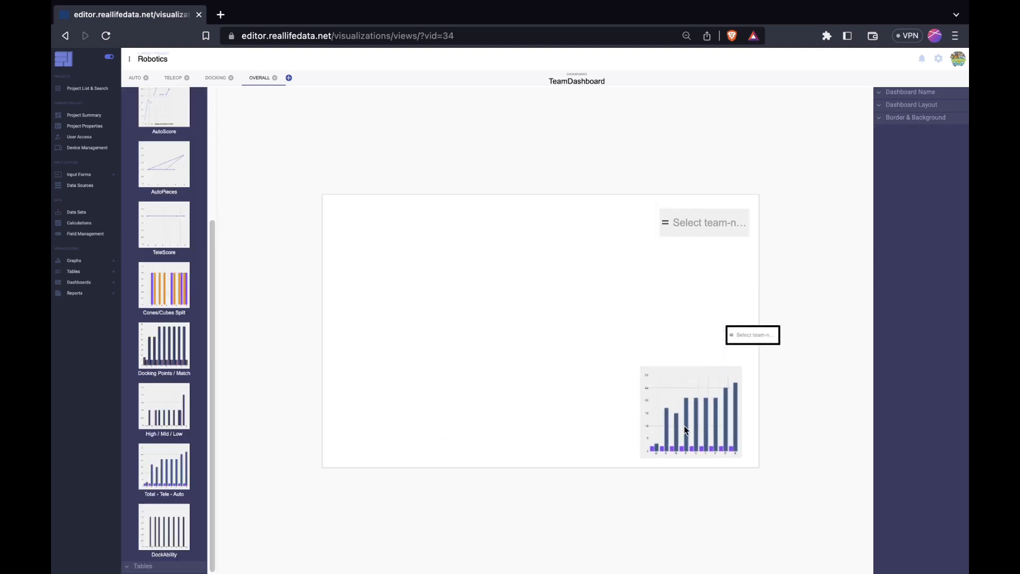
pyautogui.rightClick(756, 338)
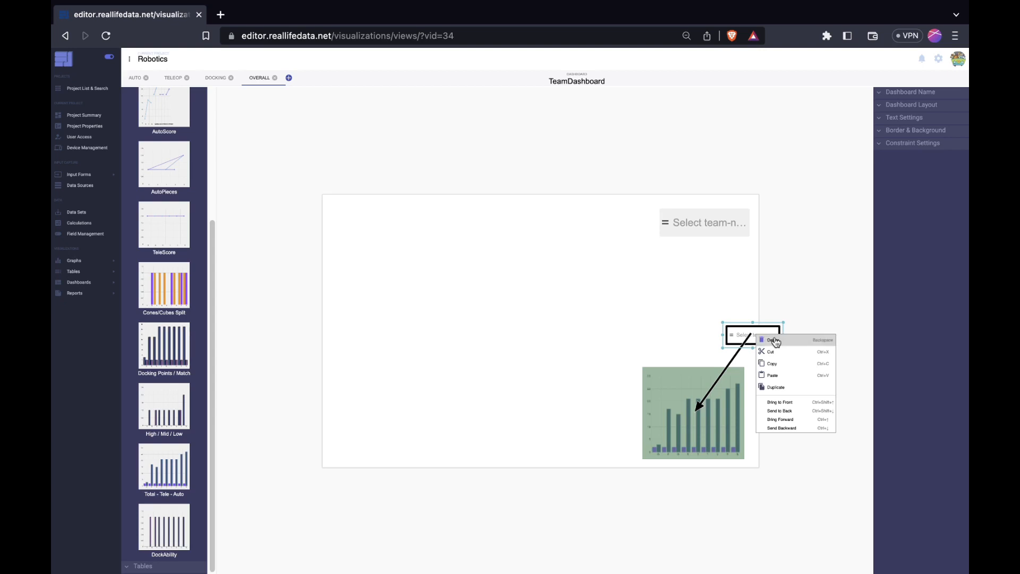
pyautogui.click(775, 340)
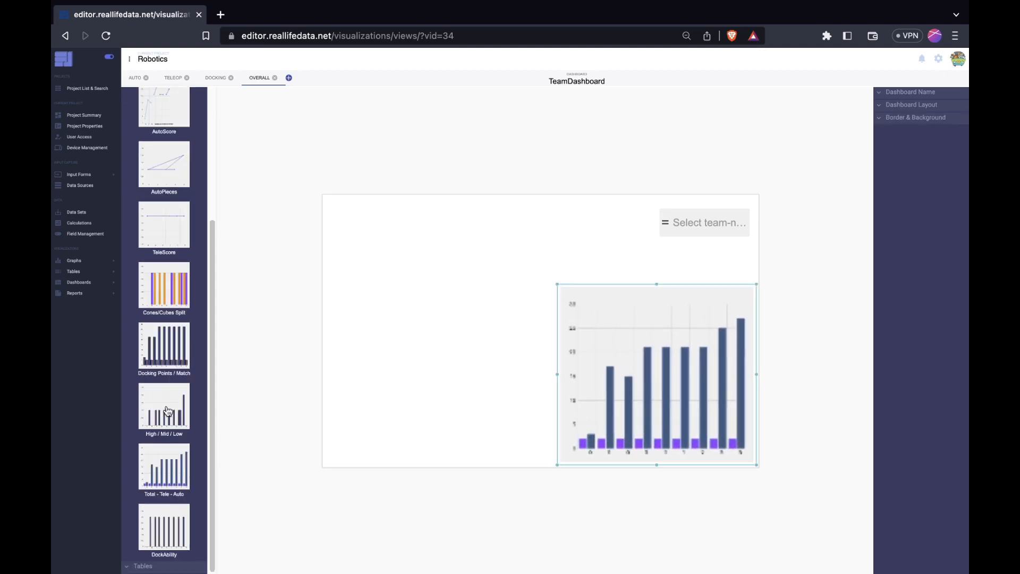
# Place the High / Mid / Low graph in the canvas's lower-left area and delete the extra team-number selector that comes with it.
pyautogui.moveTo(168, 410); pyautogui.dragTo(381, 415)
pyautogui.moveTo(438, 361); pyautogui.dragTo(538, 289)
pyautogui.rightClick(466, 373)
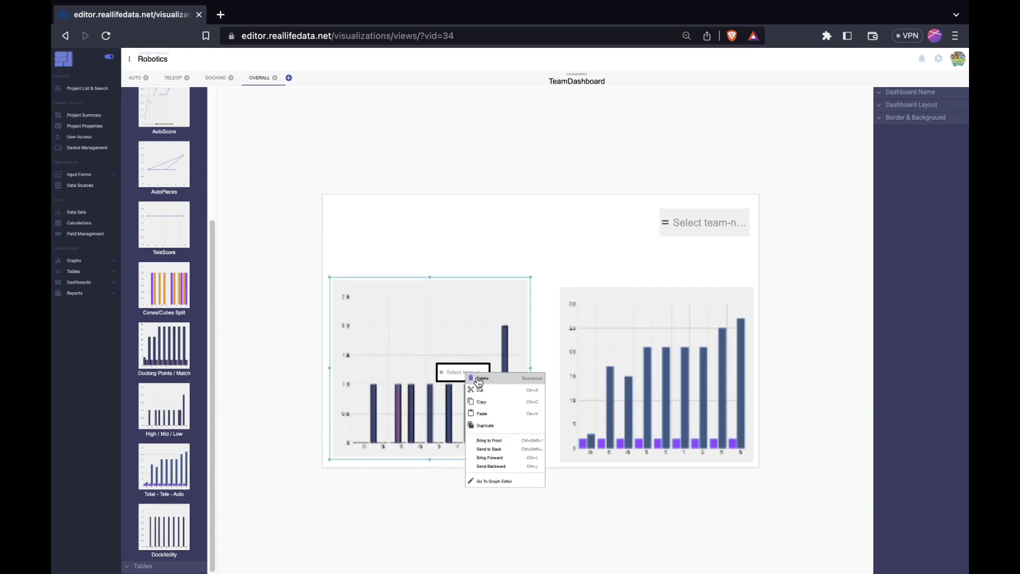
pyautogui.click(462, 372)
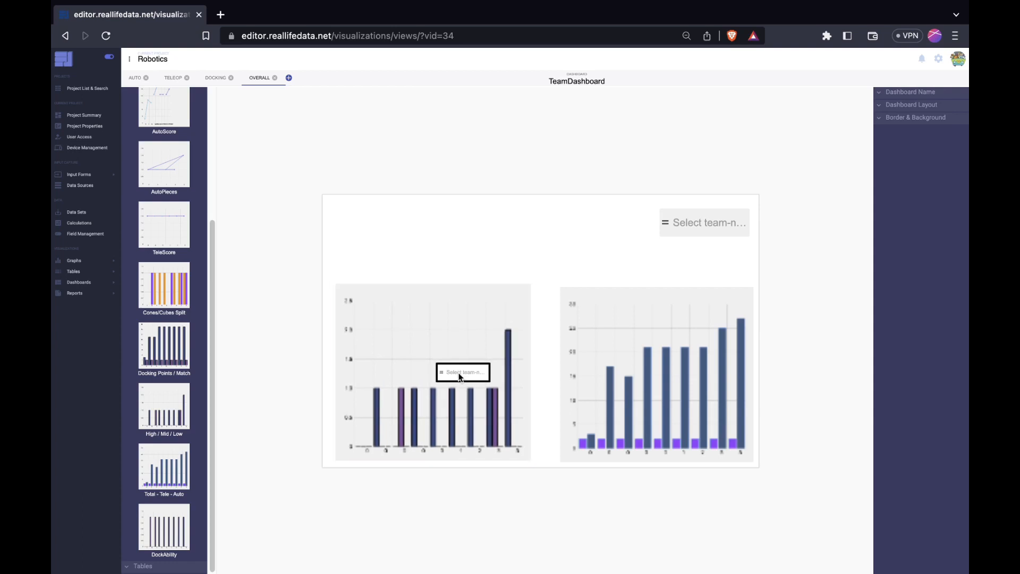
pyautogui.moveTo(463, 376); pyautogui.dragTo(422, 276)
pyautogui.click(467, 378)
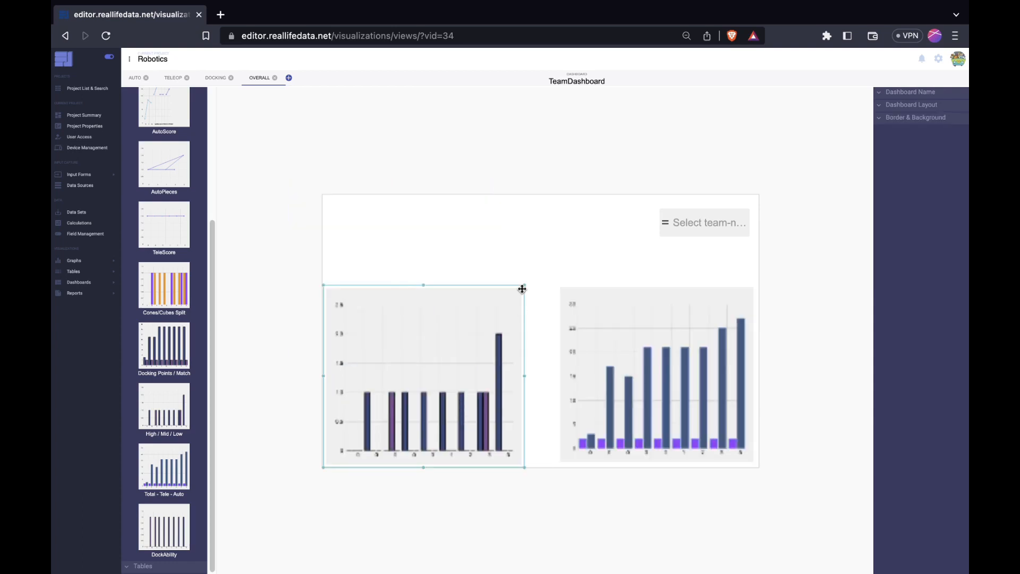
# Enlarge both Overall graphs and place the Master-Table above them, beside the team-number selector.
pyautogui.scroll(2, 162, 348)
pyautogui.scroll(-2, 162, 348)
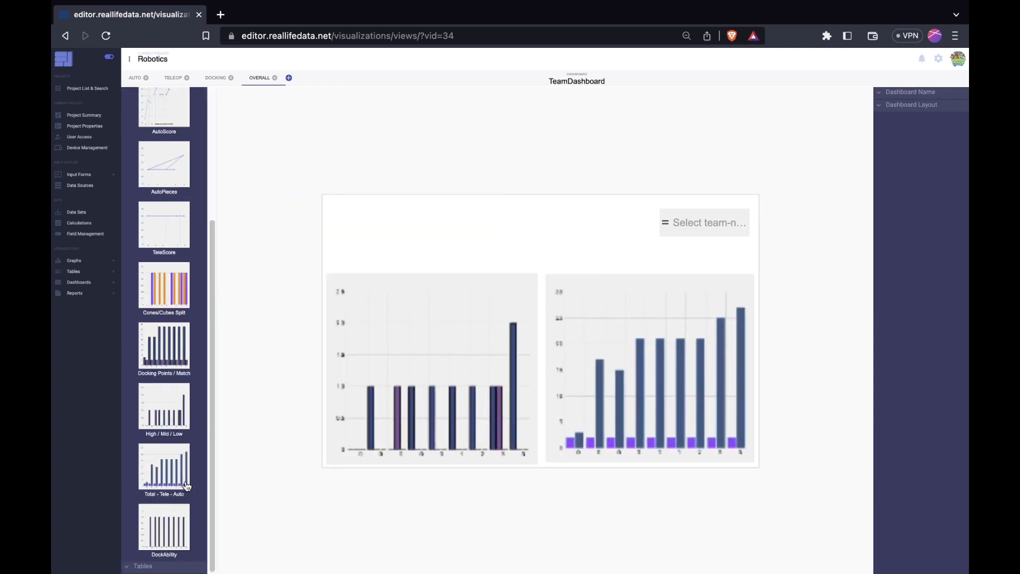
pyautogui.scroll(-2, 181, 536)
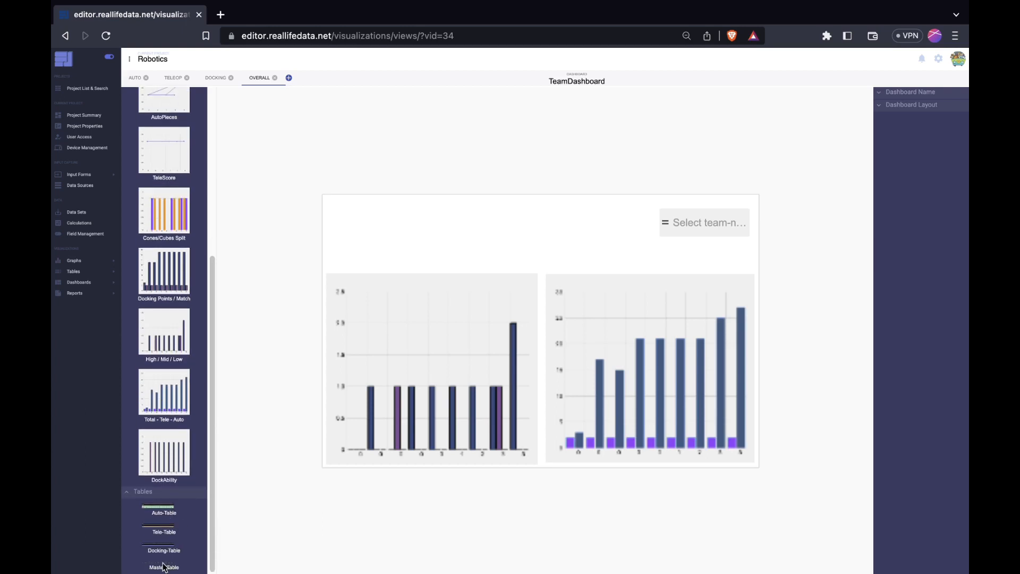
pyautogui.moveTo(164, 568); pyautogui.dragTo(712, 237)
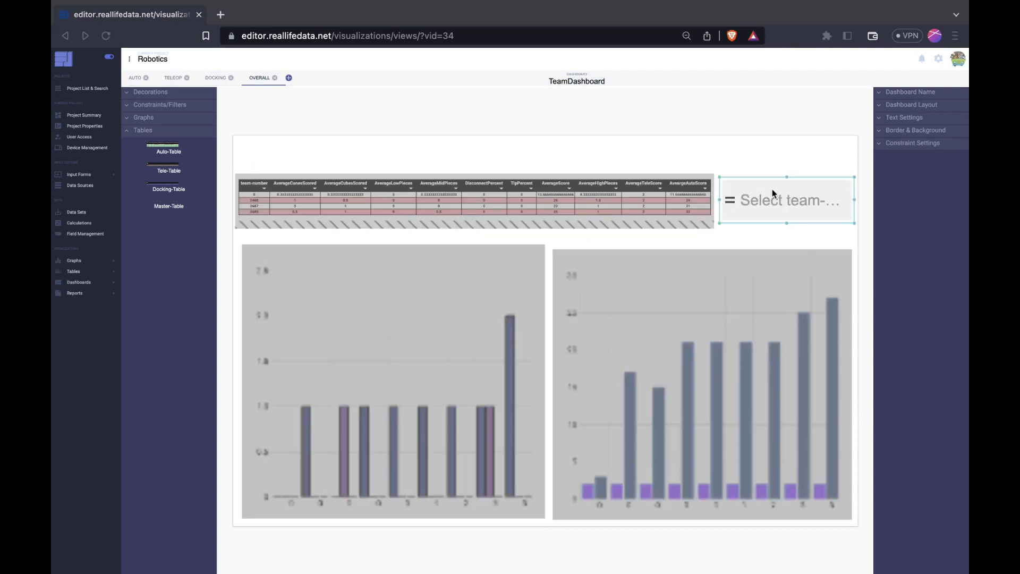
# Link the Overall team-number selector to the Total - Tele - Auto graph, the High / Mid / Low graph and the Master-Table.
pyautogui.click(803, 277)
pyautogui.click(800, 262)
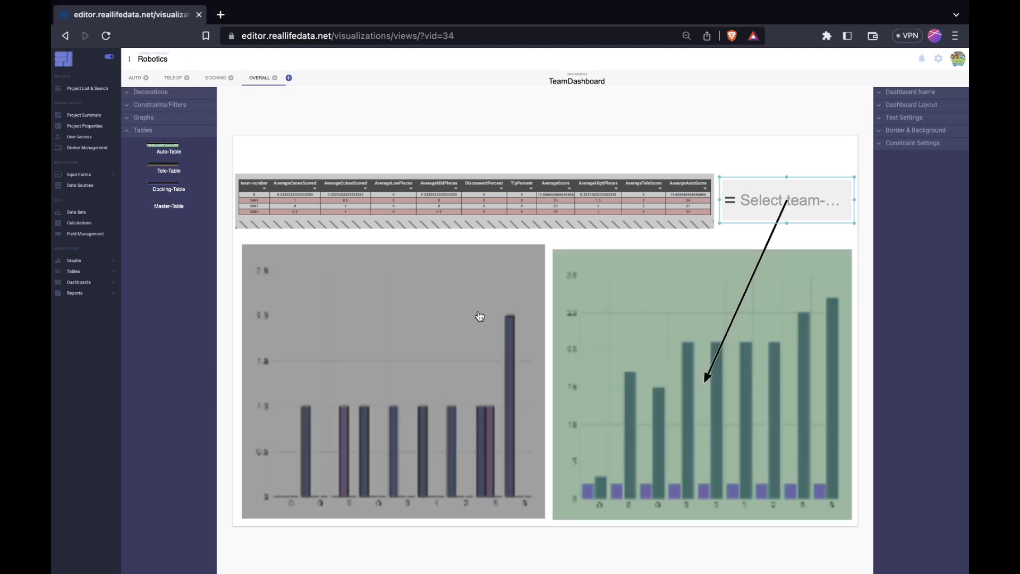
pyautogui.click(586, 223)
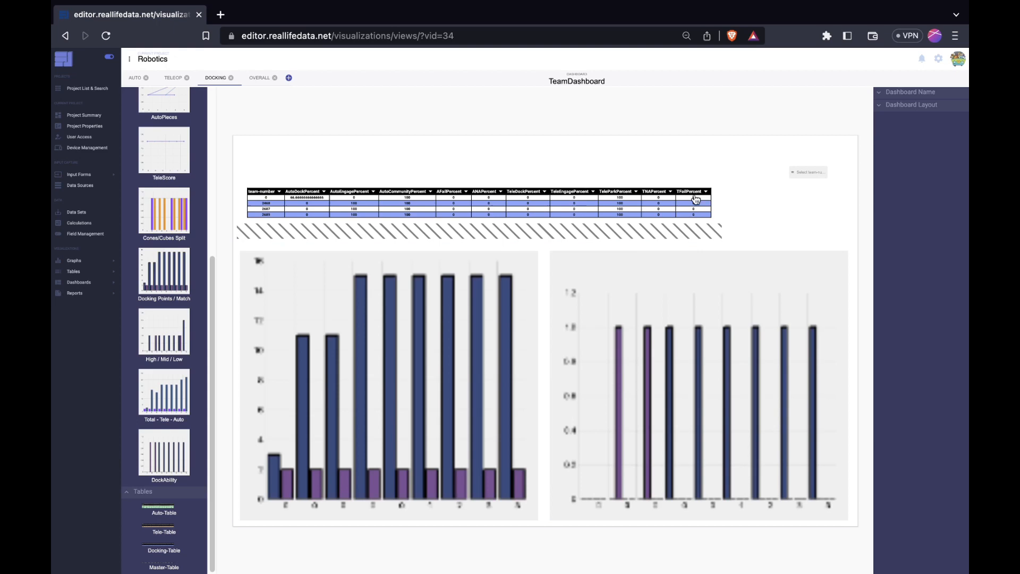
# Place a team-number selector and the TeleScore and Cones/Cubes Split graphs on the TeleOP dashboard.
pyautogui.click(173, 78)
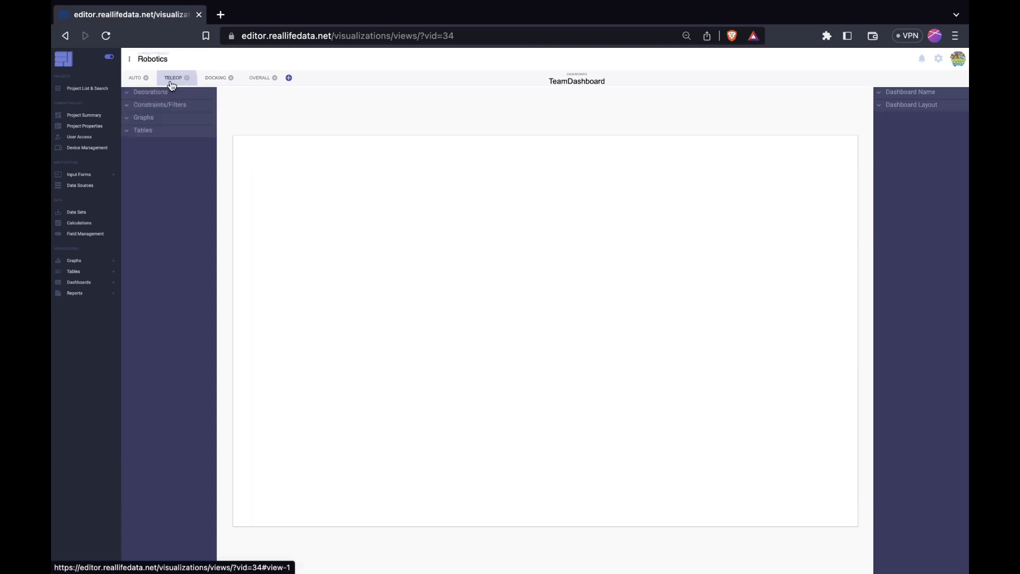
pyautogui.click(160, 105)
pyautogui.moveTo(164, 151); pyautogui.dragTo(679, 194)
pyautogui.moveTo(164, 427); pyautogui.dragTo(361, 436)
pyautogui.moveTo(164, 489); pyautogui.dragTo(733, 445)
# Place the Tele-Table above the TeleOP graphs and position the team-number selector in the canvas's upper-right corner.
pyautogui.scroll(-5, 164, 312)
pyautogui.moveTo(164, 531); pyautogui.dragTo(447, 207)
pyautogui.moveTo(704, 214); pyautogui.dragTo(833, 190)
pyautogui.moveTo(600, 186); pyautogui.dragTo(594, 179)
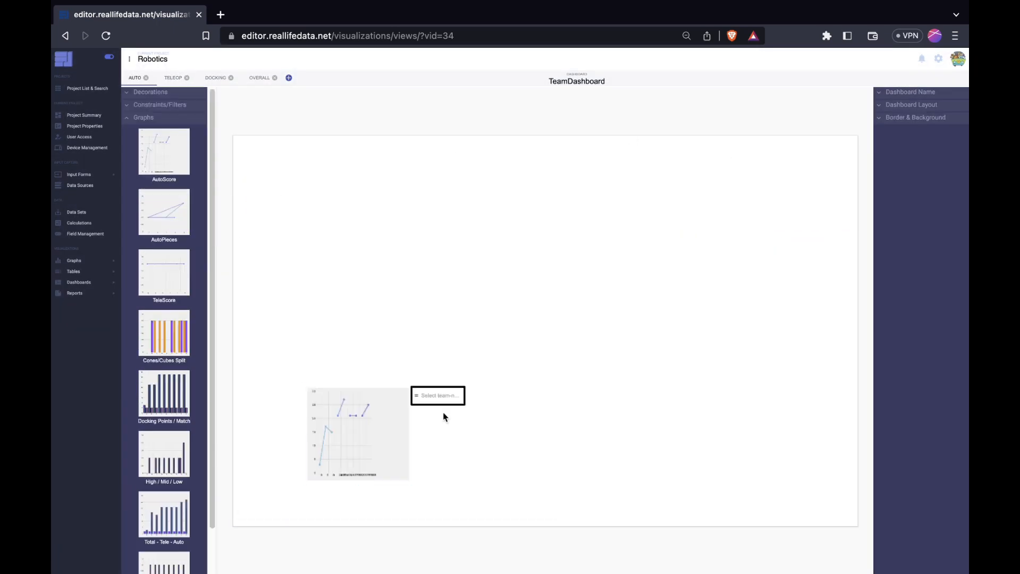
# Arrange the AutoScore graph's items on the Auto dashboard and add the Auto-Table above the graph area.
pyautogui.moveTo(445, 414); pyautogui.dragTo(542, 266)
pyautogui.moveTo(164, 507); pyautogui.dragTo(468, 207)
pyautogui.scroll(10, 164, 319)
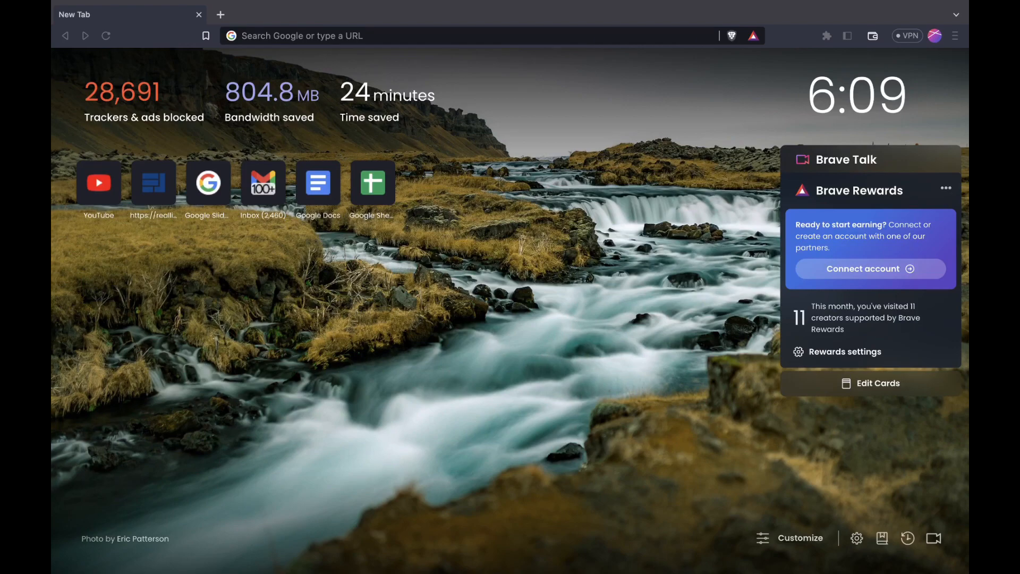
# Go to view.reallifedata.net and open TeamDashboard from My Projects.
pyautogui.click(249, 36)
pyautogui.write('view.reallifedata.net')
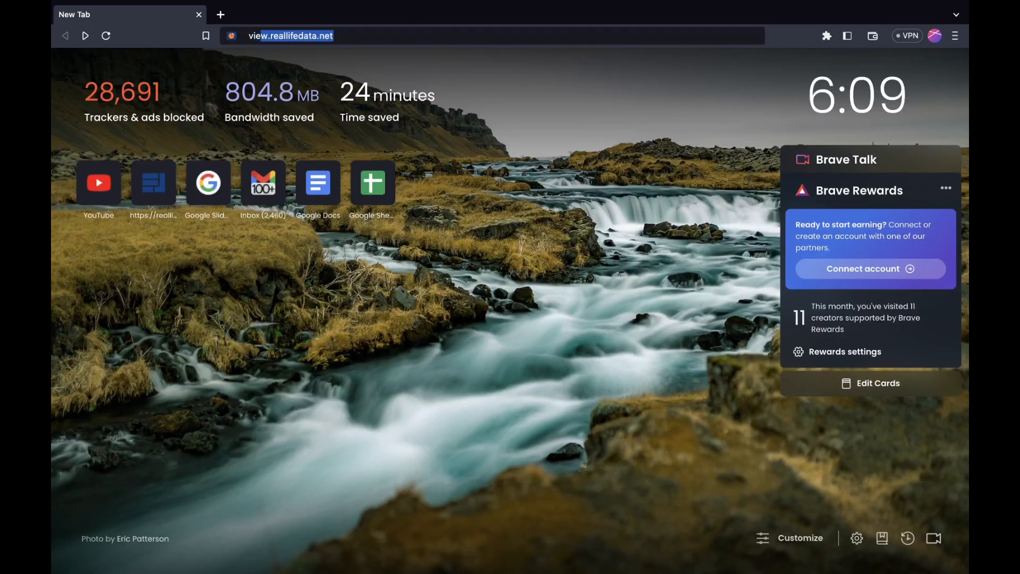
pyautogui.press('Return')
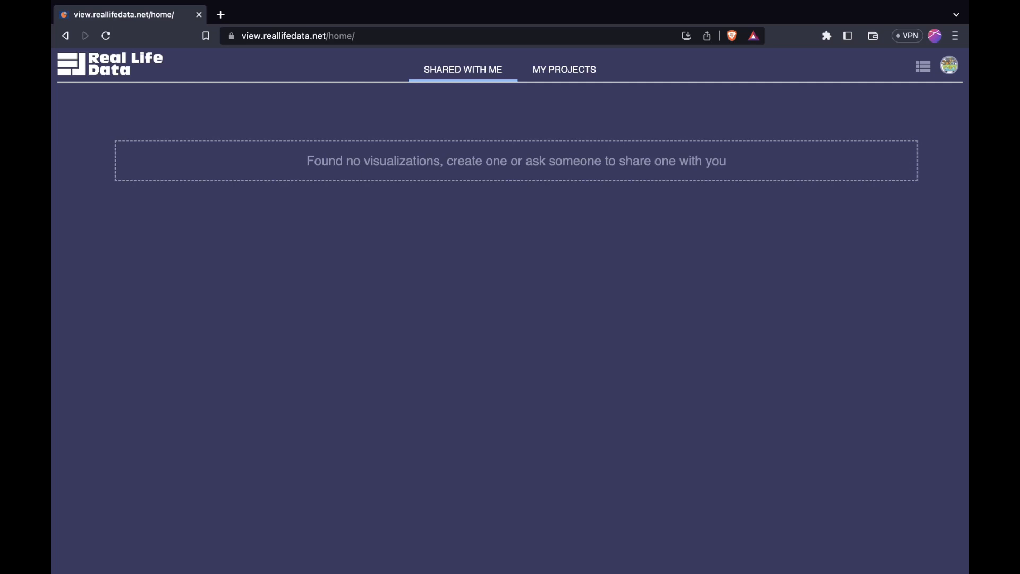
pyautogui.click(565, 69)
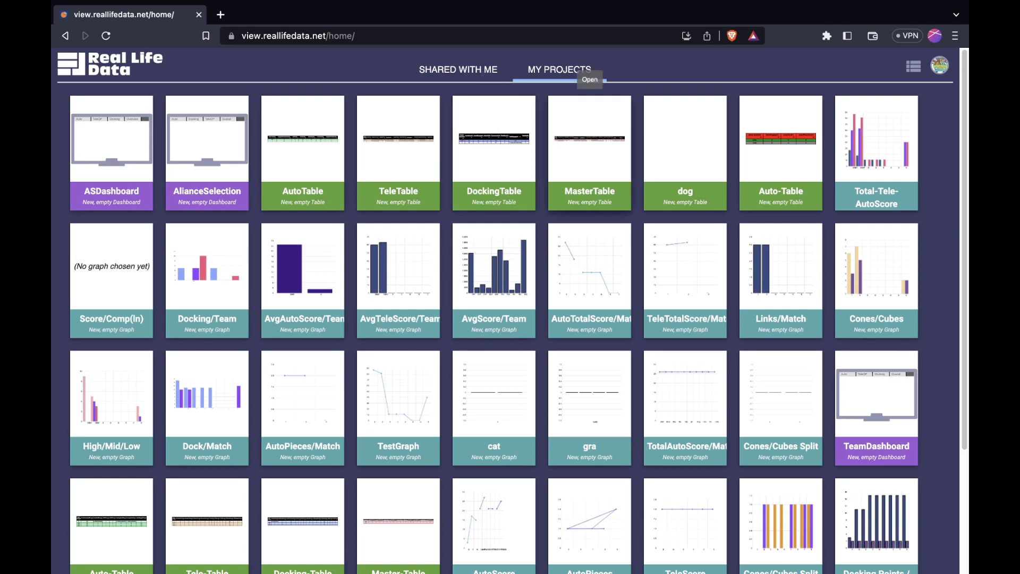
pyautogui.scroll(-2, 511, 308)
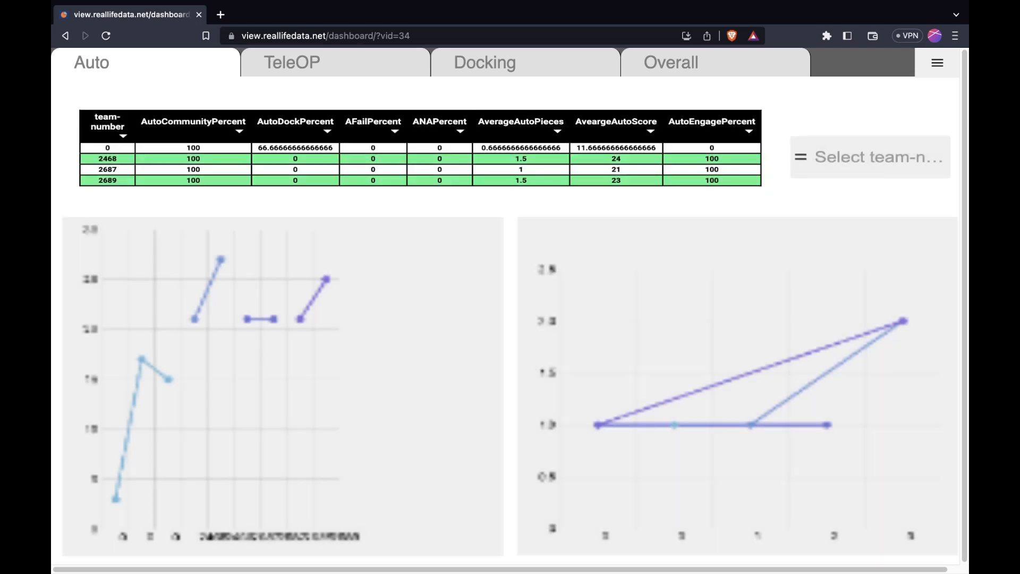
# Filter the dashboard's Auto and TeleOP tabs to team-number 2468 and view their tables and graphs.
pyautogui.click(879, 157)
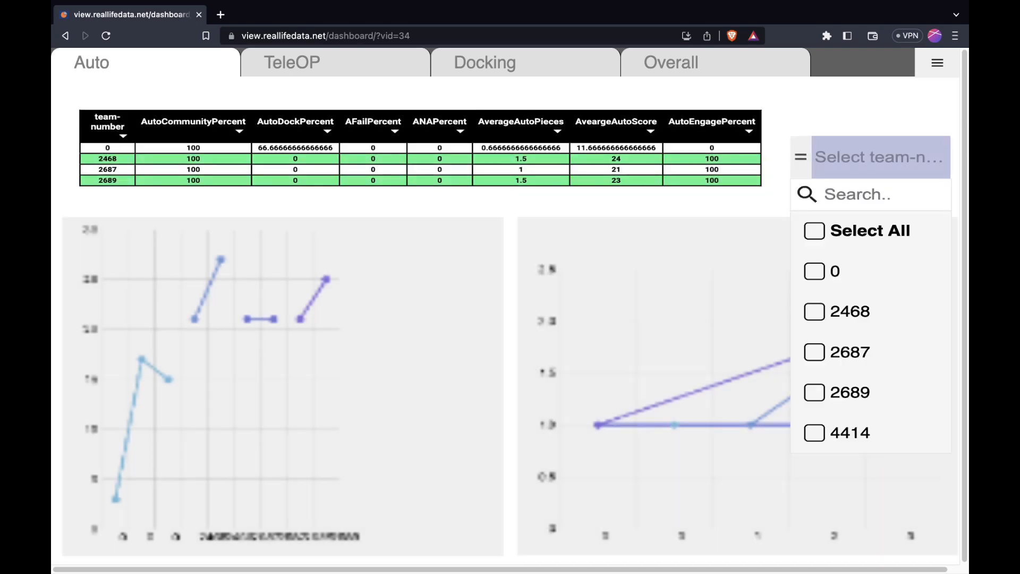
pyautogui.click(851, 312)
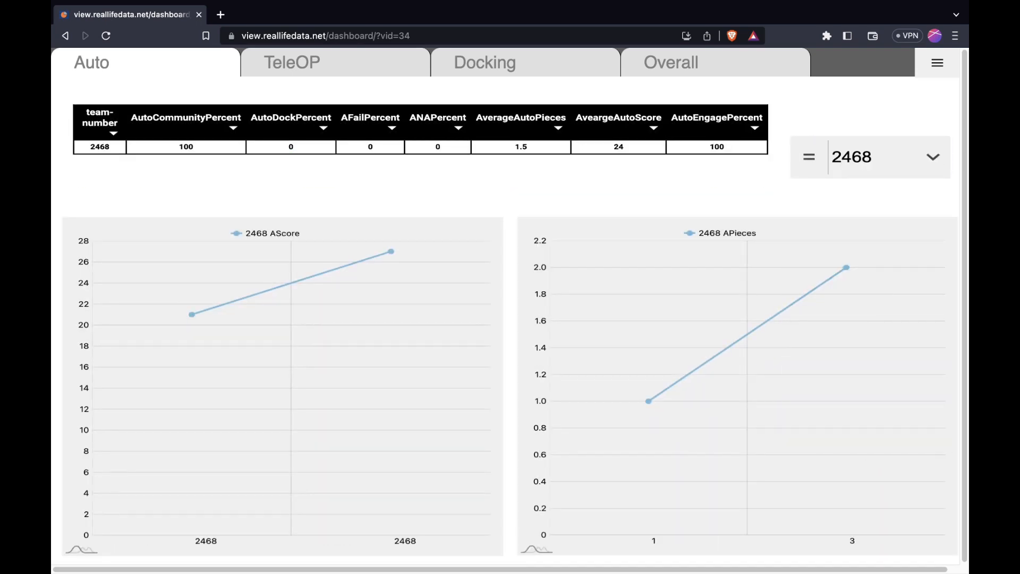
pyautogui.click(292, 62)
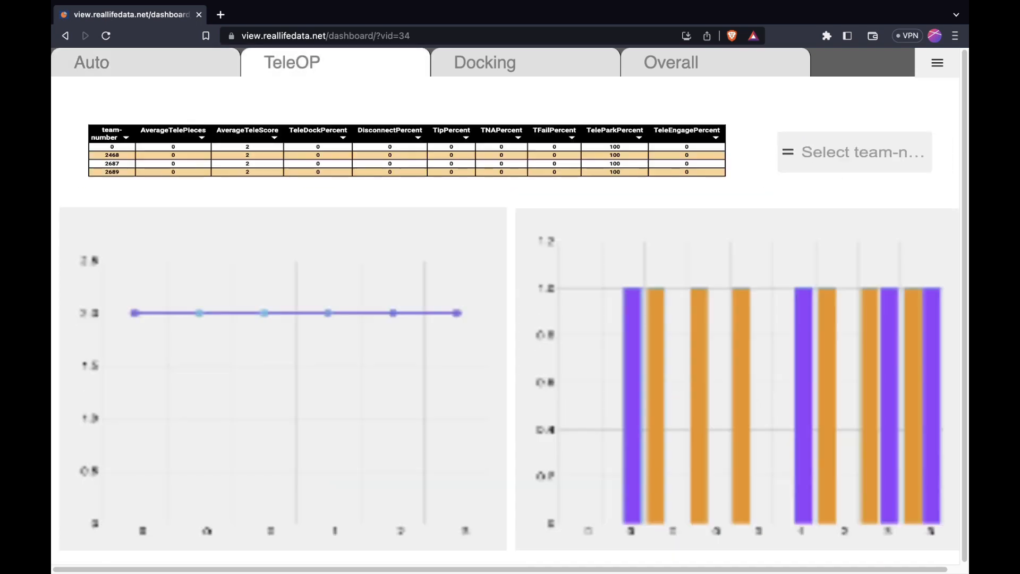
pyautogui.click(855, 151)
pyautogui.click(840, 298)
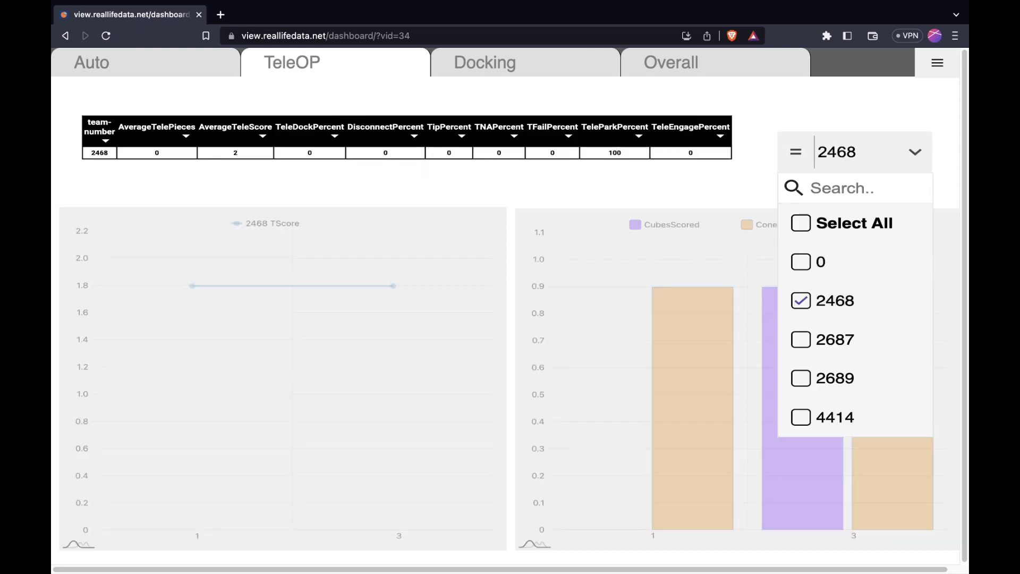
# Filter the Docking and Overall tabs to team-number 2468 and view their tables and graphs.
pyautogui.click(485, 62)
pyautogui.click(855, 161)
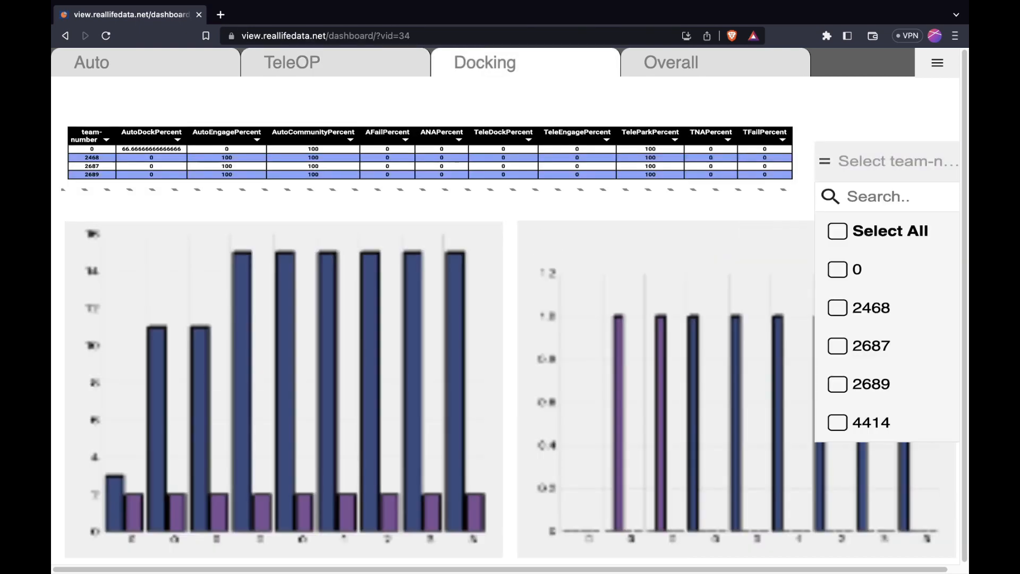
pyautogui.click(837, 308)
pyautogui.click(671, 62)
pyautogui.click(876, 157)
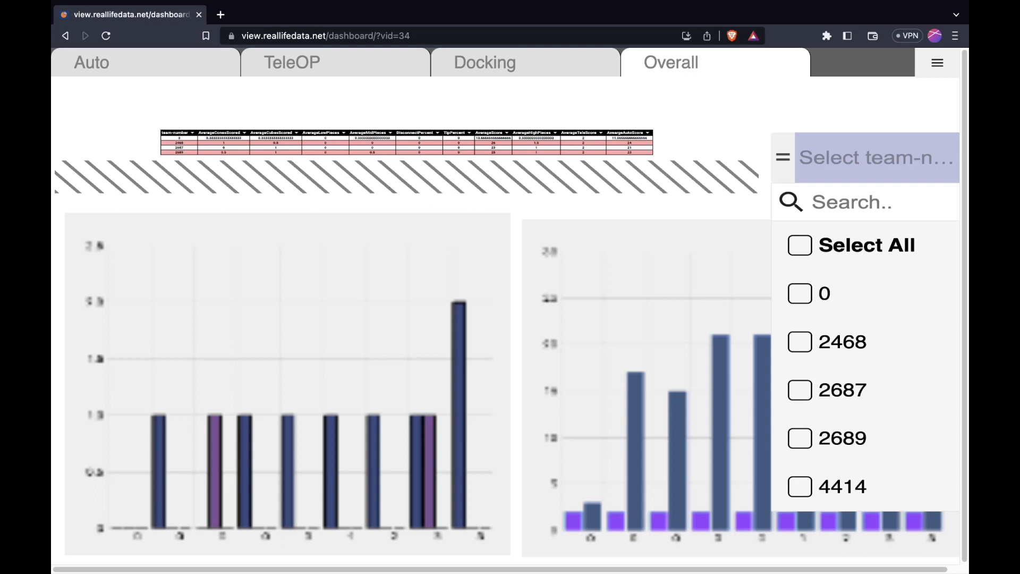
pyautogui.click(840, 342)
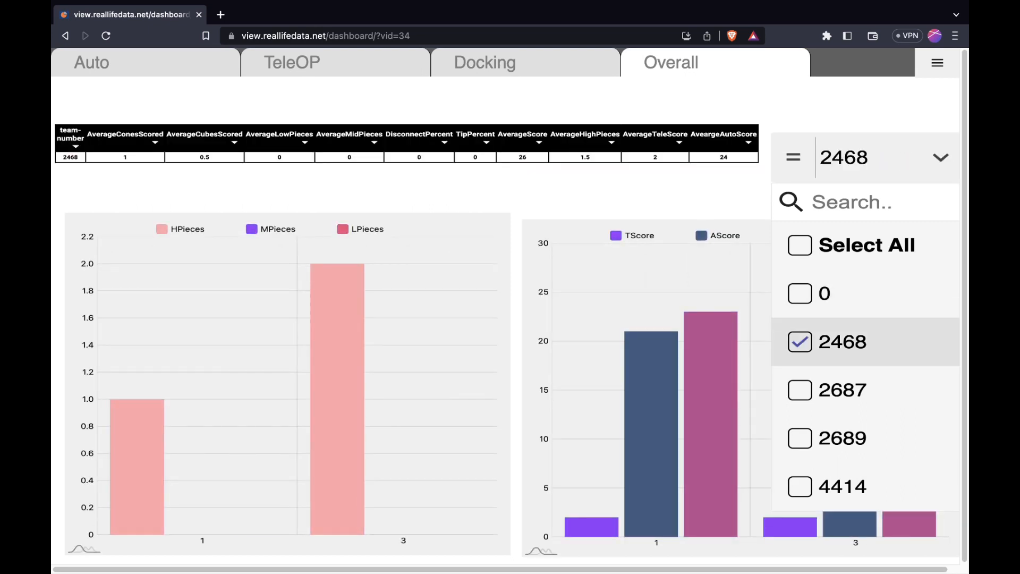
pyautogui.press('Escape')
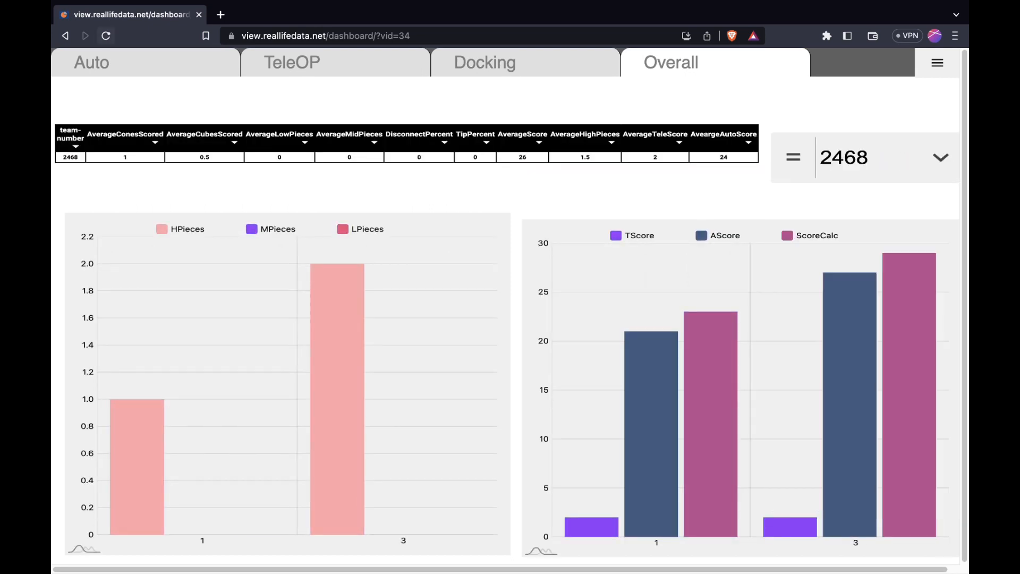
# Open the Total - Tele - Auto graph from My Projects and show it for team-number 4414.
pyautogui.click(65, 36)
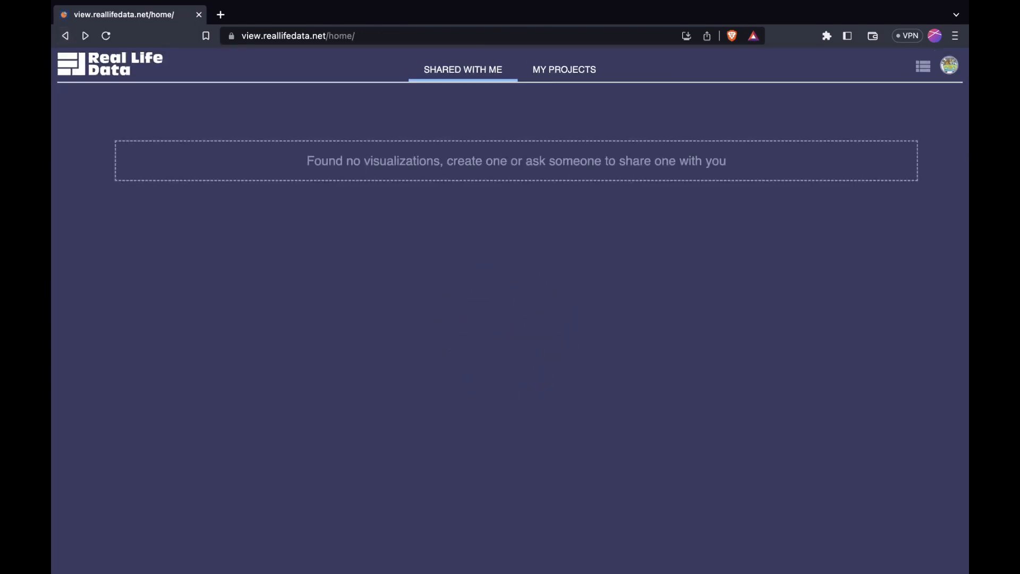
pyautogui.click(564, 70)
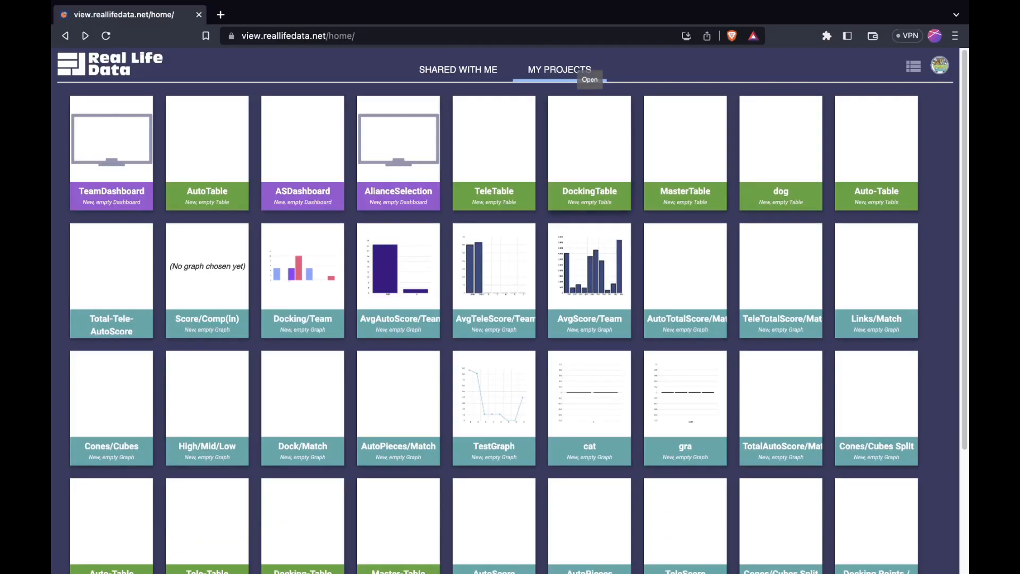
pyautogui.scroll(-1, 585, 266)
pyautogui.scroll(-3, 494, 292)
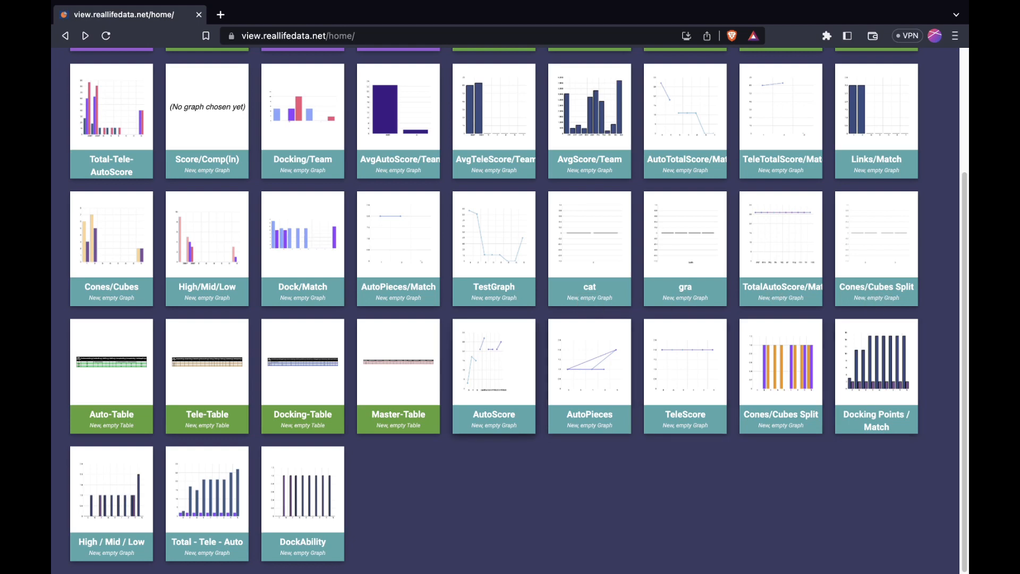
pyautogui.click(207, 412)
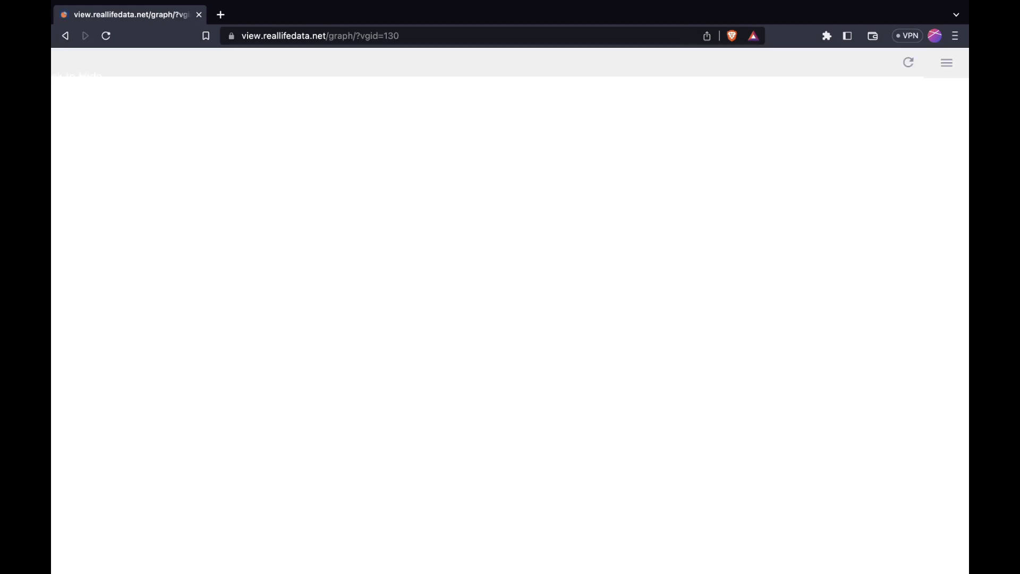
pyautogui.click(855, 109)
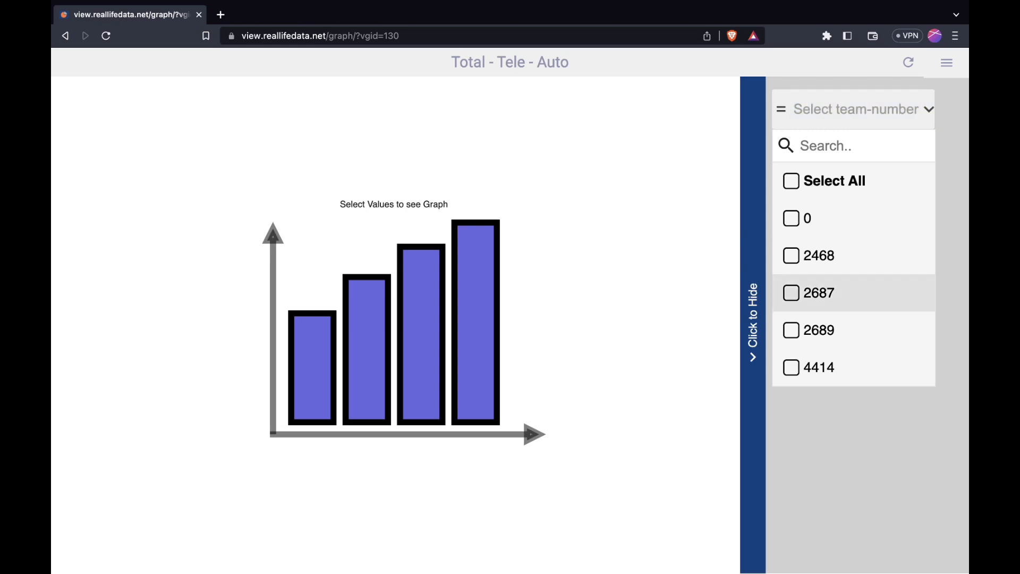
pyautogui.click(816, 367)
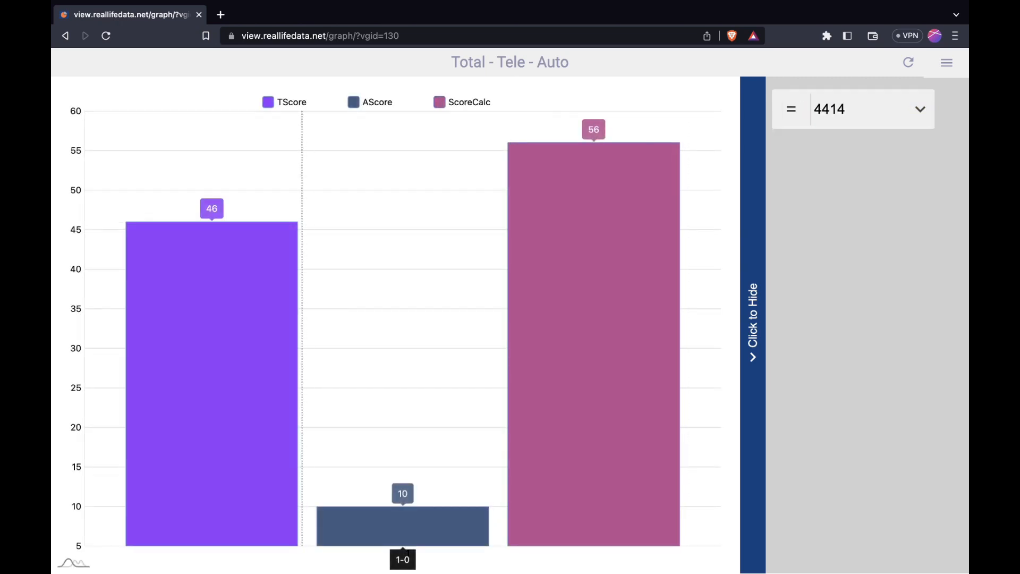